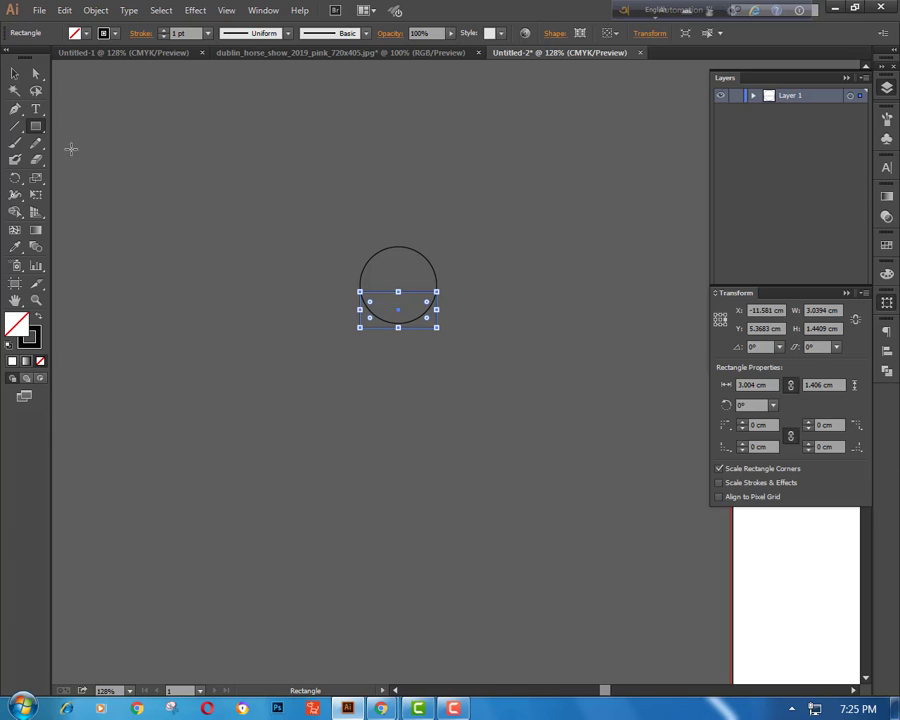
- Duplicate the rectangle over the circle's lower half in place and shift the copy down to the circle's lower edge
{"action": "left_click", "coordinate": [14, 74]}
{"action": "left_click", "coordinate": [188, 186]}
{"action": "left_click", "coordinate": [406, 328]}
{"action": "left_click", "coordinate": [412, 333]}
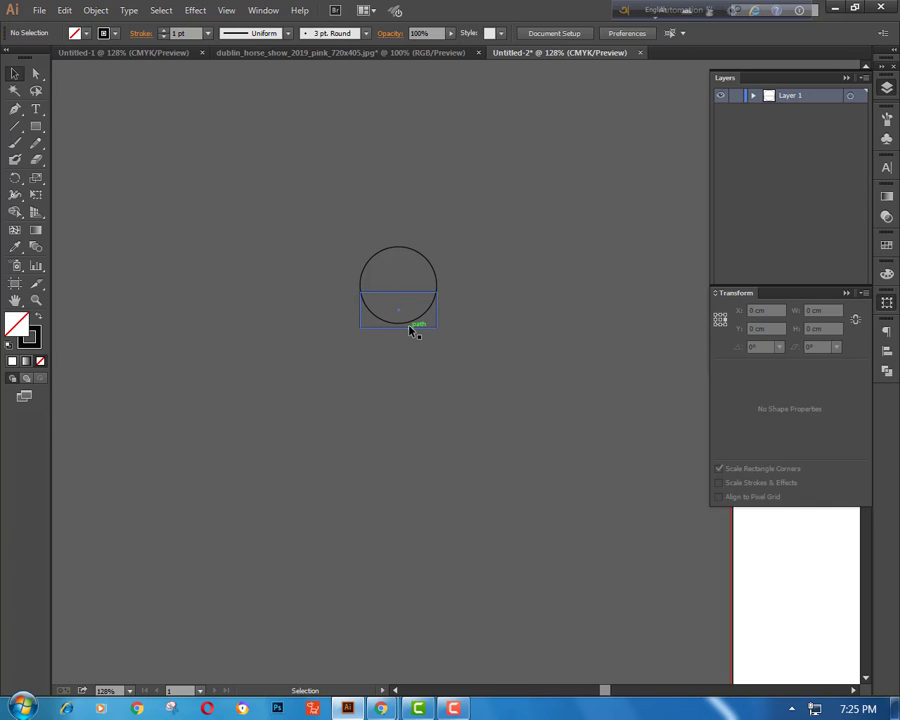
{"action": "left_click", "coordinate": [412, 328]}
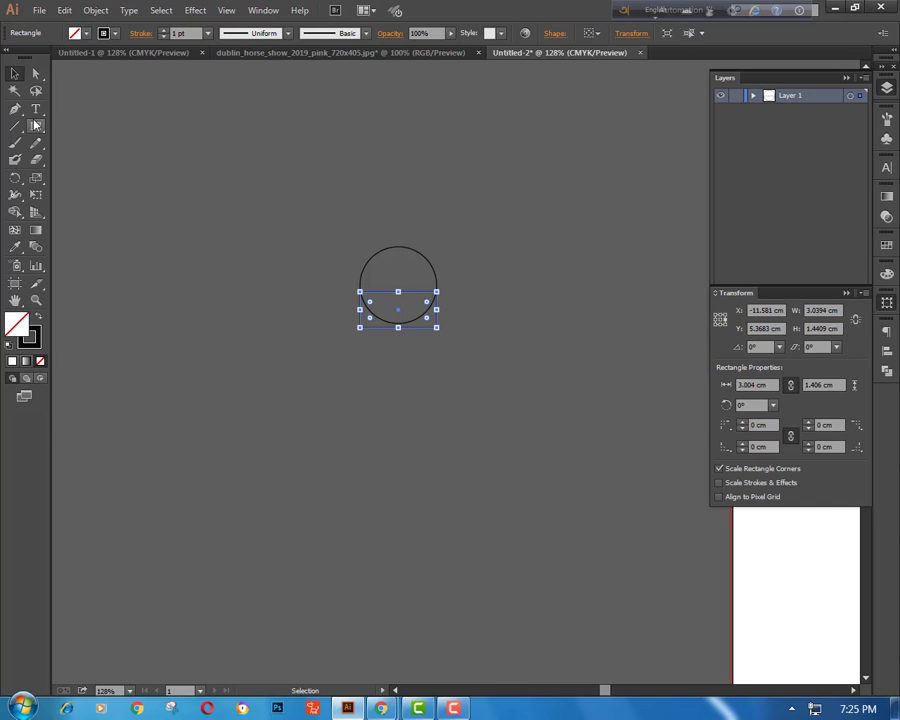
{"action": "key", "text": "m"}
{"action": "left_click", "coordinate": [10, 74]}
{"action": "left_click", "coordinate": [416, 320]}
{"action": "left_click", "coordinate": [406, 294]}
{"action": "left_click", "coordinate": [64, 10]}
{"action": "left_click", "coordinate": [88, 84]}
{"action": "left_click", "coordinate": [64, 10]}
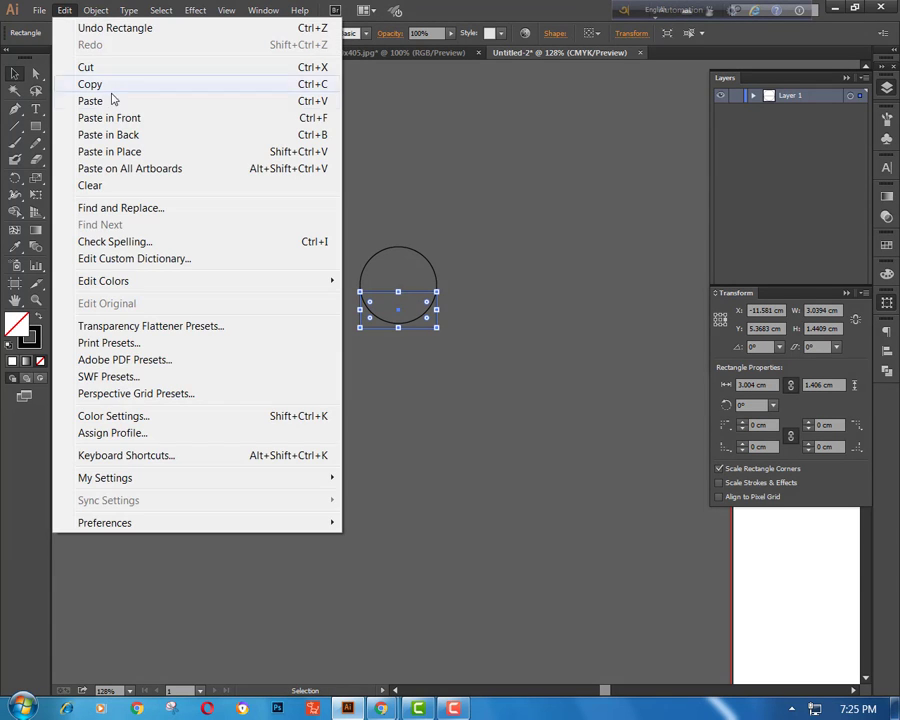
{"action": "left_click", "coordinate": [136, 152]}
{"action": "key", "text": "shift+Down"}
{"action": "key", "text": "shift+Down"}
{"action": "key", "text": "shift+Down"}
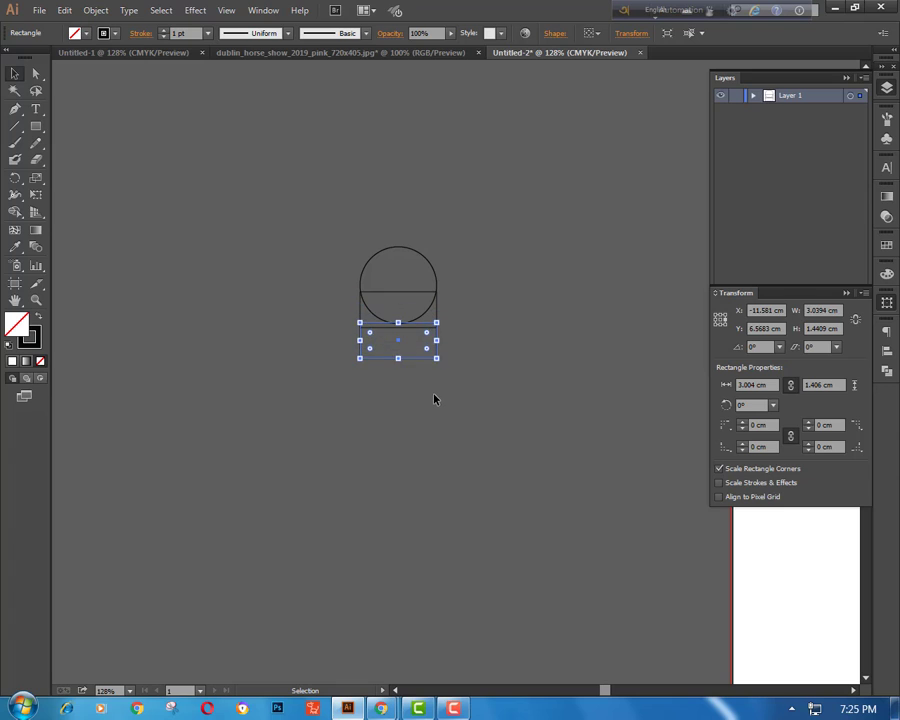
- Shorten the lower rectangle to about 0.94 cm and the upper one to about 1.21 cm so their edges meet
{"action": "left_click", "coordinate": [498, 358]}
{"action": "left_click", "coordinate": [400, 361]}
{"action": "mouse_move", "coordinate": [399, 361]}
{"action": "left_mouse_down"}
{"action": "mouse_move", "coordinate": [399, 320]}
{"action": "mouse_move", "coordinate": [398, 338]}
{"action": "left_mouse_up"}
{"action": "left_click", "coordinate": [416, 368]}
{"action": "left_click", "coordinate": [438, 318]}
{"action": "left_click", "coordinate": [454, 349]}
{"action": "left_click", "coordinate": [400, 328]}
{"action": "left_click", "coordinate": [418, 338]}
{"action": "left_click", "coordinate": [401, 347]}
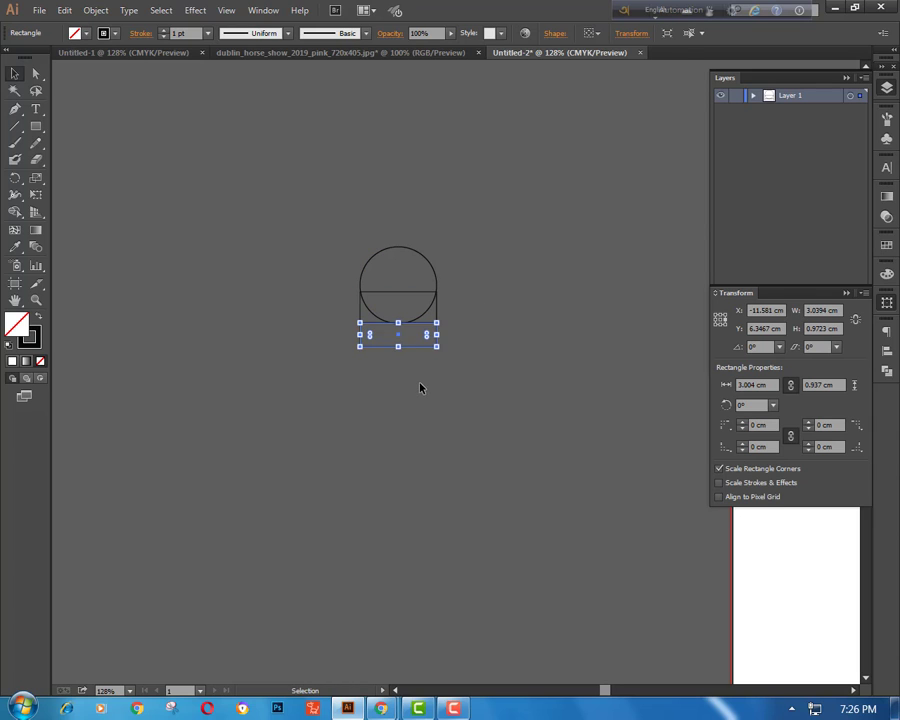
{"action": "left_click", "coordinate": [426, 391]}
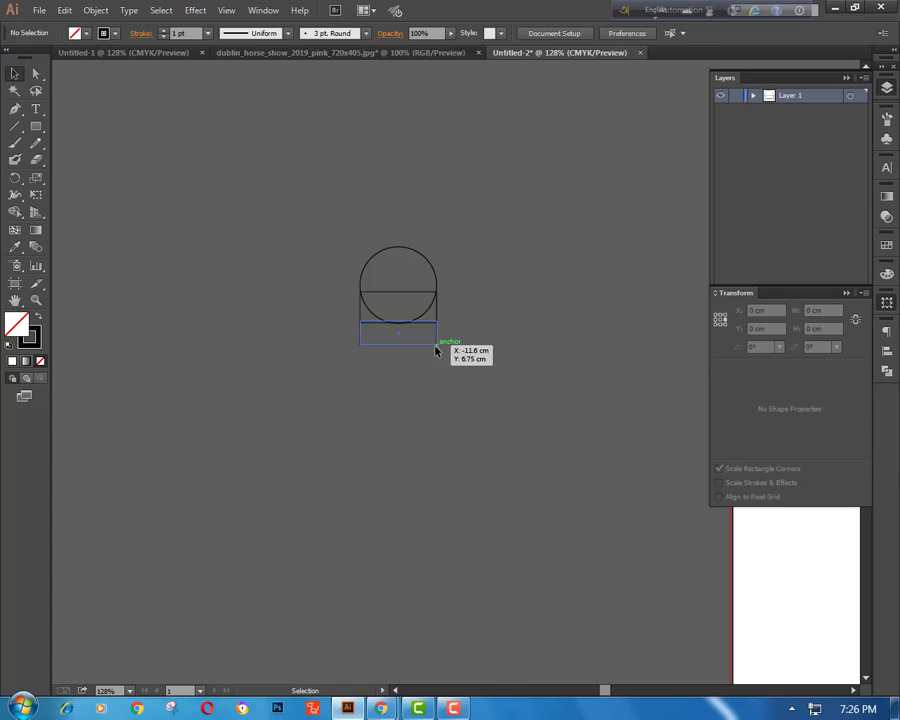
- Taper the lower rectangle into a trapezoid by moving both of its bottom corner anchors equally inward
{"action": "key", "text": "a"}
{"action": "left_click", "coordinate": [438, 346]}
{"action": "key", "text": "shift+Left"}
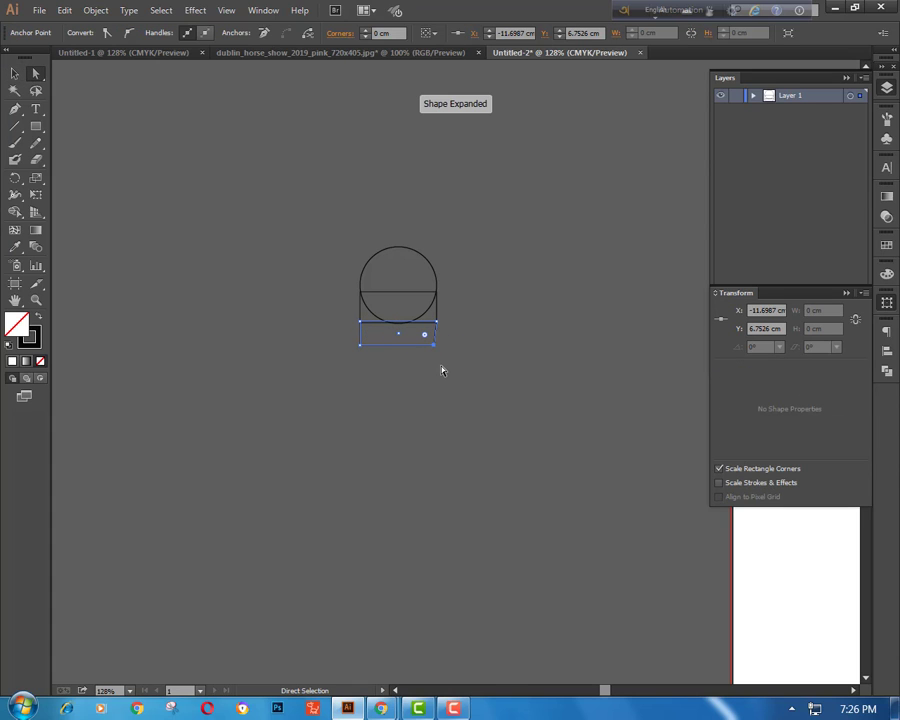
{"action": "left_click", "coordinate": [360, 344]}
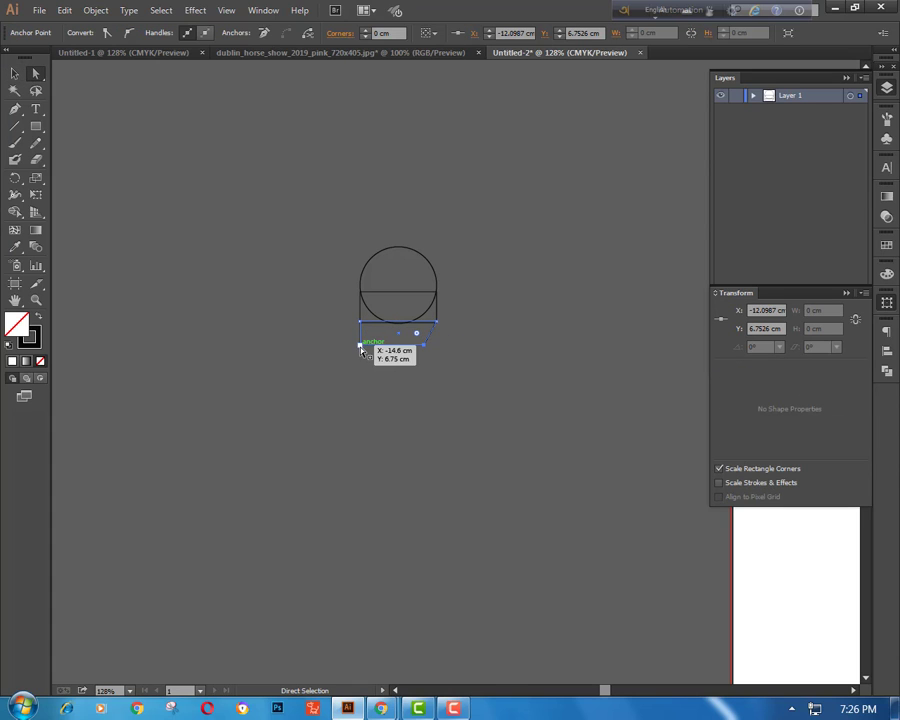
{"action": "key", "text": "Right"}
{"action": "key", "text": "Right"}
{"action": "key", "text": "Right"}
{"action": "key", "text": "Right"}
{"action": "key", "text": "Right"}
{"action": "key", "text": "Right"}
{"action": "key", "text": "Right"}
{"action": "key", "text": "Right"}
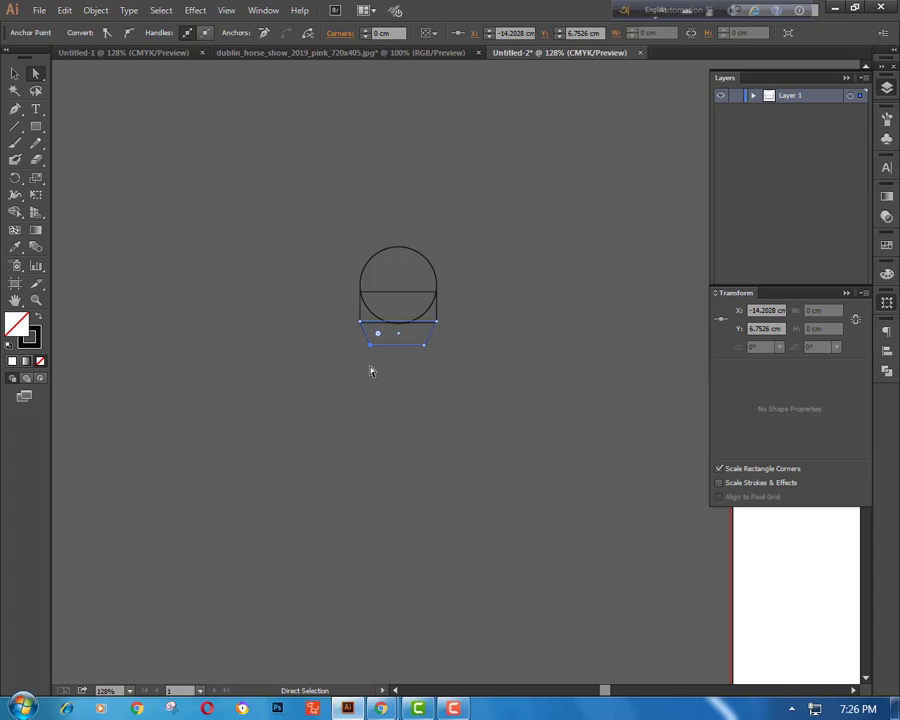
{"action": "key", "text": "Right"}
{"action": "key", "text": "Right"}
{"action": "key", "text": "Right"}
{"action": "left_click", "coordinate": [424, 345]}
{"action": "left_click", "coordinate": [431, 427]}
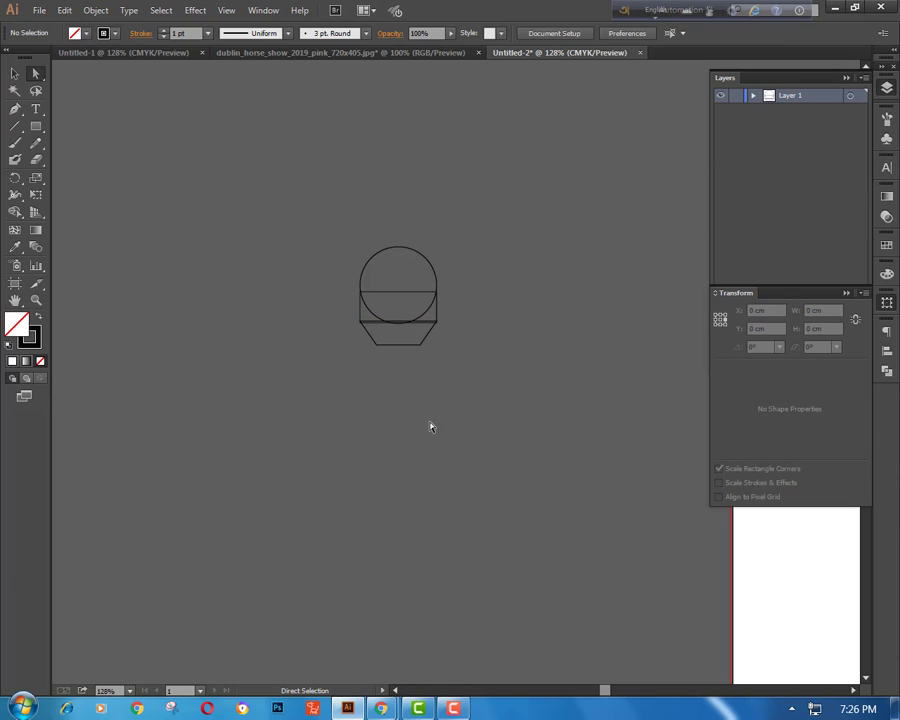
- Add an anchor point at the middle of the trapezoid's bottom edge and lower it slightly to form a shallow point
{"action": "left_click", "coordinate": [401, 346]}
{"action": "left_click_drag", "start_coordinate": [15, 108], "coordinate": [90, 123]}
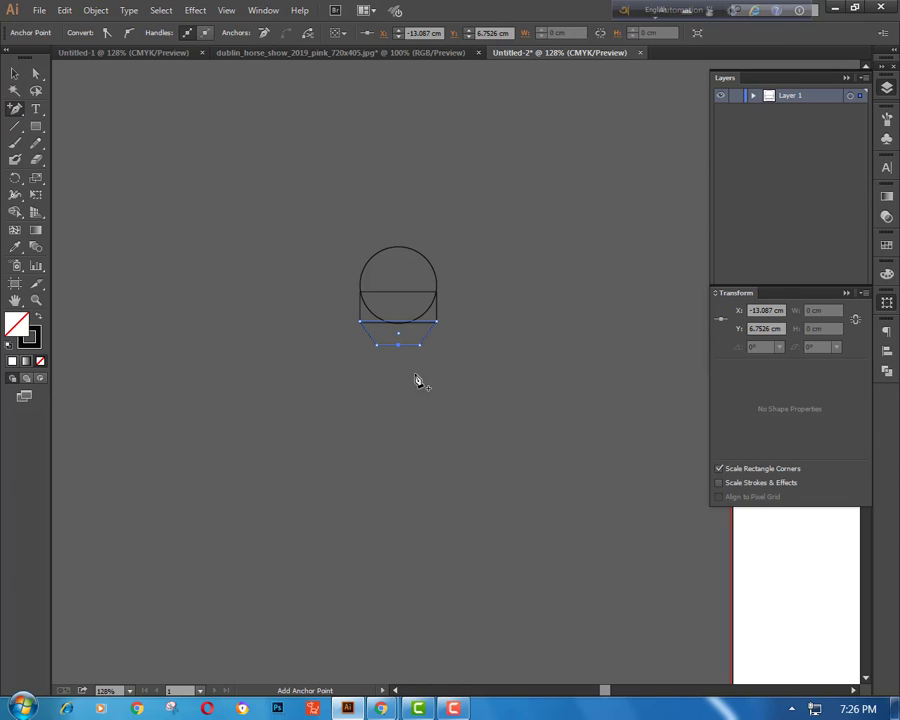
{"action": "key", "text": "v"}
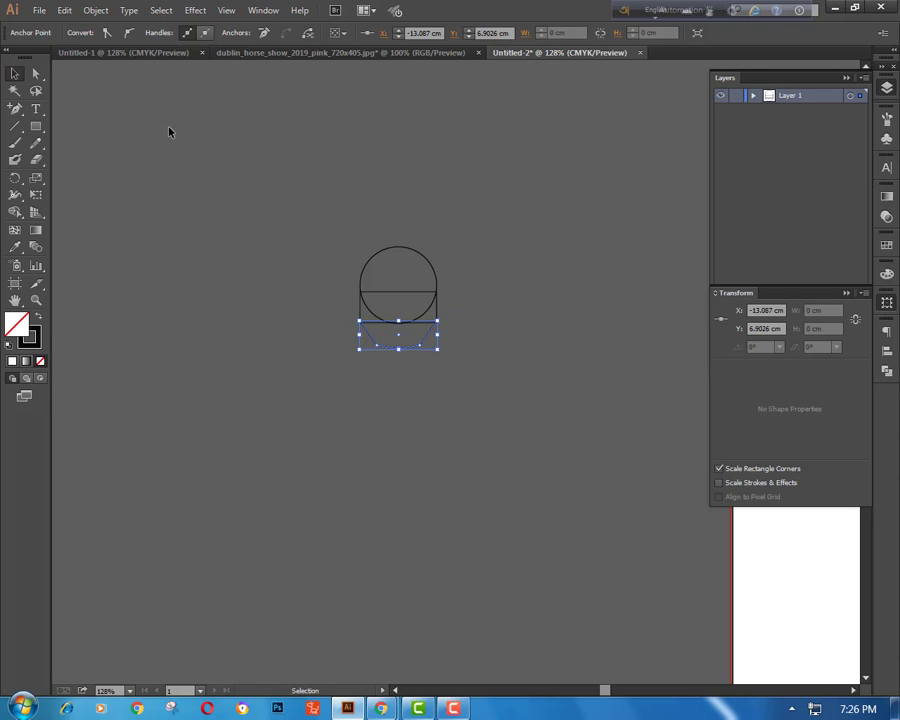
{"action": "left_click", "coordinate": [454, 286]}
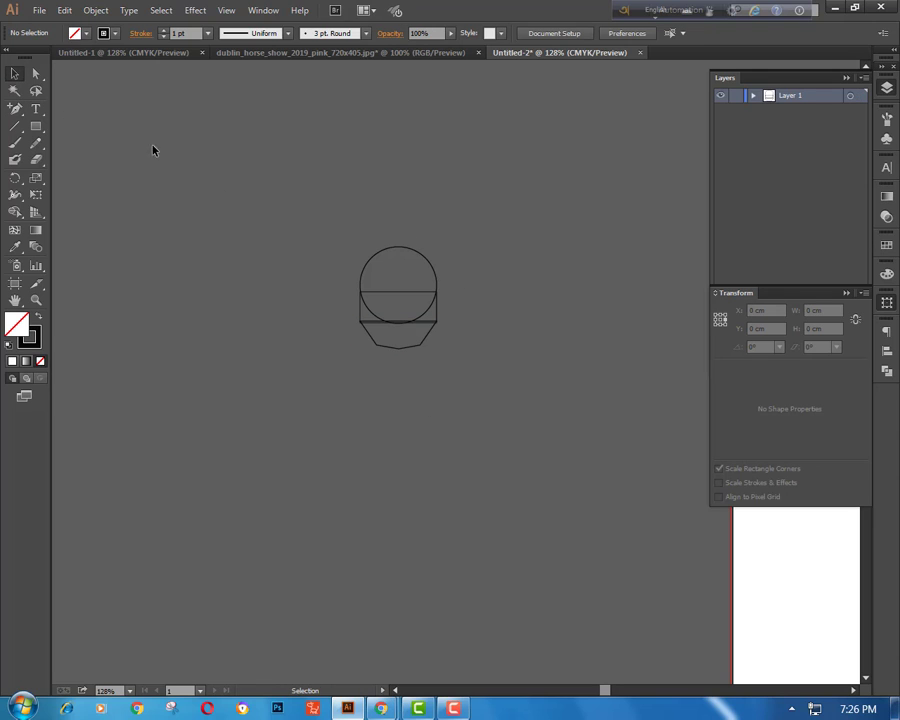
{"action": "left_click", "coordinate": [438, 296]}
{"action": "left_click", "coordinate": [15, 108]}
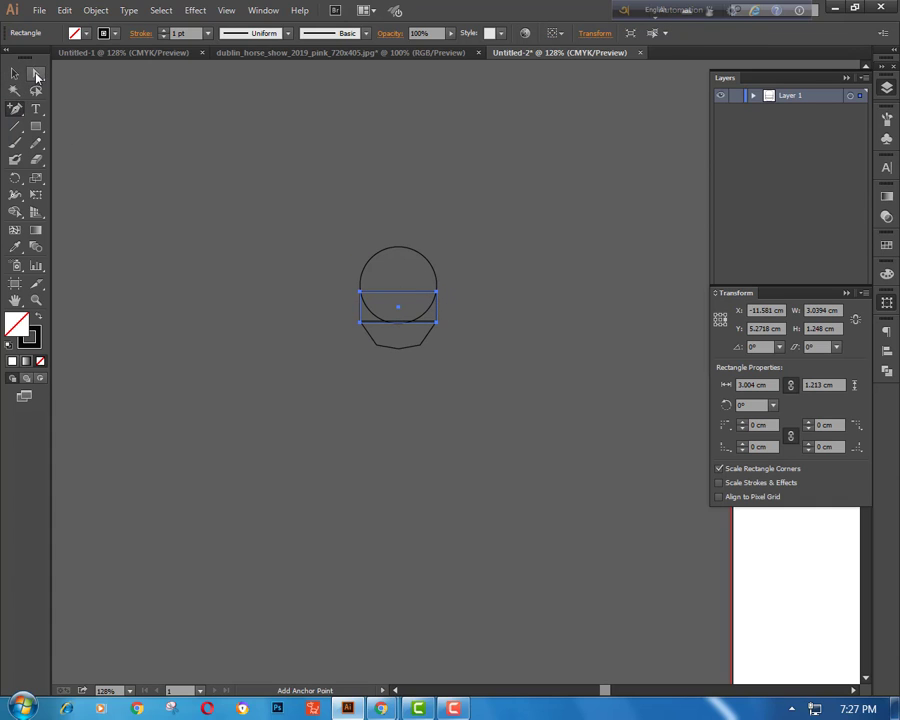
{"action": "left_click", "coordinate": [36, 75]}
{"action": "left_click", "coordinate": [16, 111]}
{"action": "left_click_drag", "start_coordinate": [16, 112], "coordinate": [62, 108]}
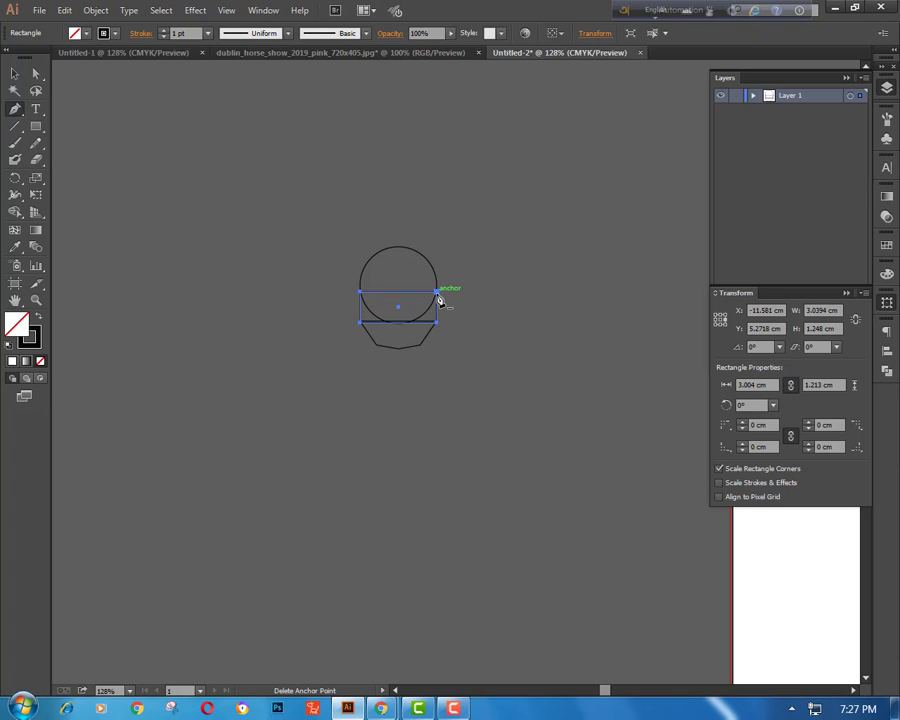
{"action": "left_click", "coordinate": [14, 74]}
{"action": "left_click", "coordinate": [247, 177]}
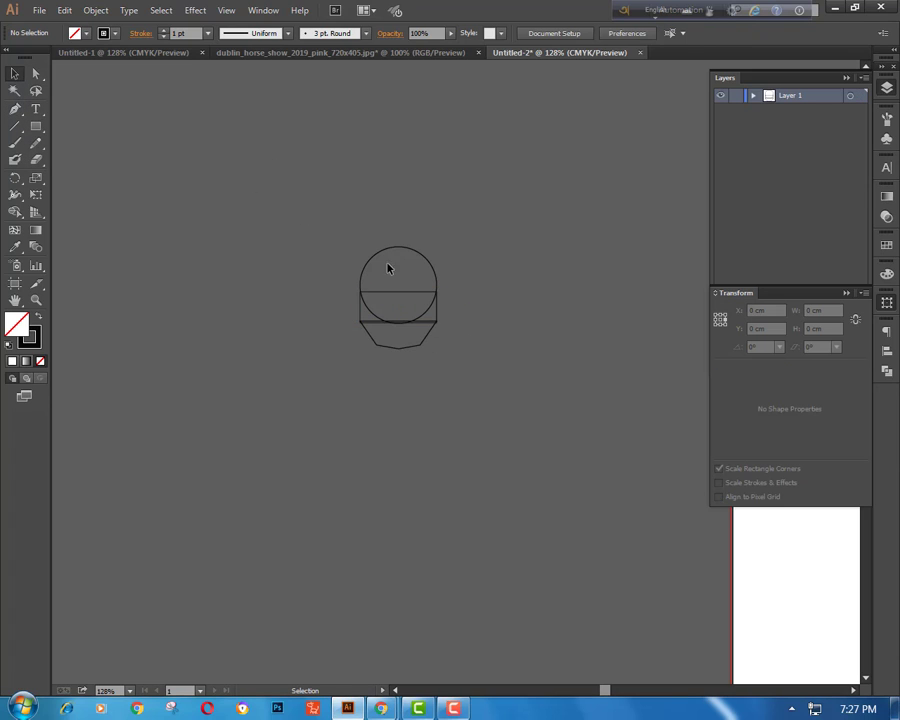
- Draw a narrow upright rectangle standing on the top of the circle
{"action": "scroll", "coordinate": [393, 289], "scroll_direction": "up", "scroll_amount": 3}
{"action": "left_click", "coordinate": [36, 127]}
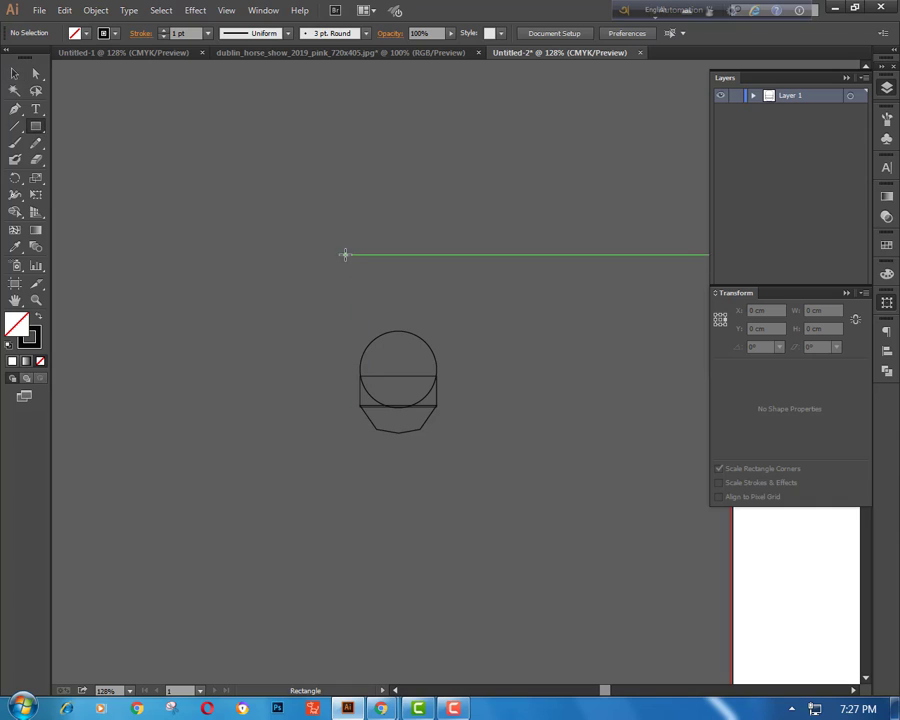
{"action": "left_click_drag", "start_coordinate": [346, 268], "coordinate": [401, 331]}
{"action": "left_click_drag", "start_coordinate": [345, 299], "coordinate": [398, 294]}
{"action": "left_click", "coordinate": [15, 73]}
{"action": "left_click_drag", "start_coordinate": [295, 211], "coordinate": [492, 362]}
{"action": "left_click", "coordinate": [233, 217]}
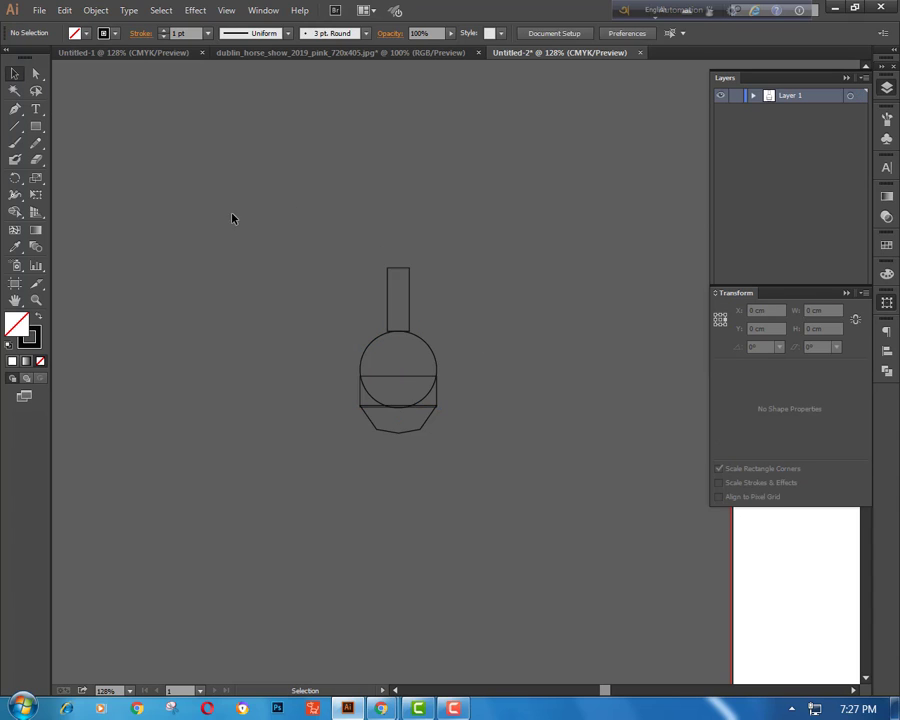
- Align the narrow rectangle, circle and lower shapes to a common horizontal centre
{"action": "left_click_drag", "start_coordinate": [201, 222], "coordinate": [530, 470]}
{"action": "left_click", "coordinate": [887, 352]}
{"action": "left_click", "coordinate": [747, 354]}
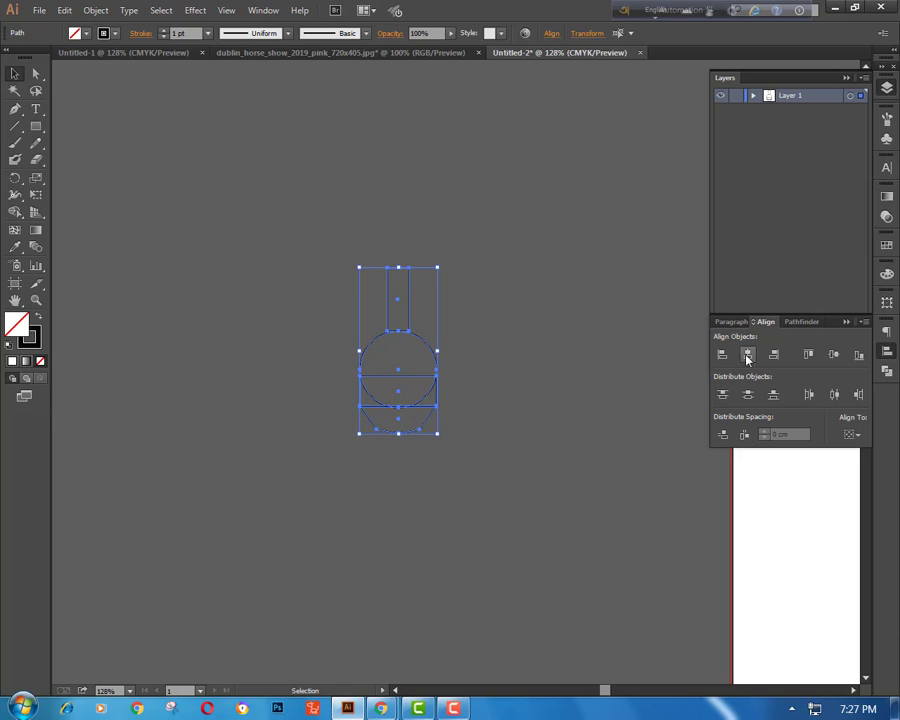
{"action": "left_click", "coordinate": [354, 247]}
- Make the narrow rectangle taller by extending its top edge upward
{"action": "left_click", "coordinate": [407, 274]}
{"action": "mouse_move", "coordinate": [408, 269]}
{"action": "left_mouse_down"}
{"action": "mouse_move", "coordinate": [398, 242]}
{"action": "mouse_move", "coordinate": [399, 255]}
{"action": "left_mouse_up"}
{"action": "left_click", "coordinate": [456, 270]}
{"action": "left_click", "coordinate": [398, 244]}
{"action": "left_click", "coordinate": [448, 264]}
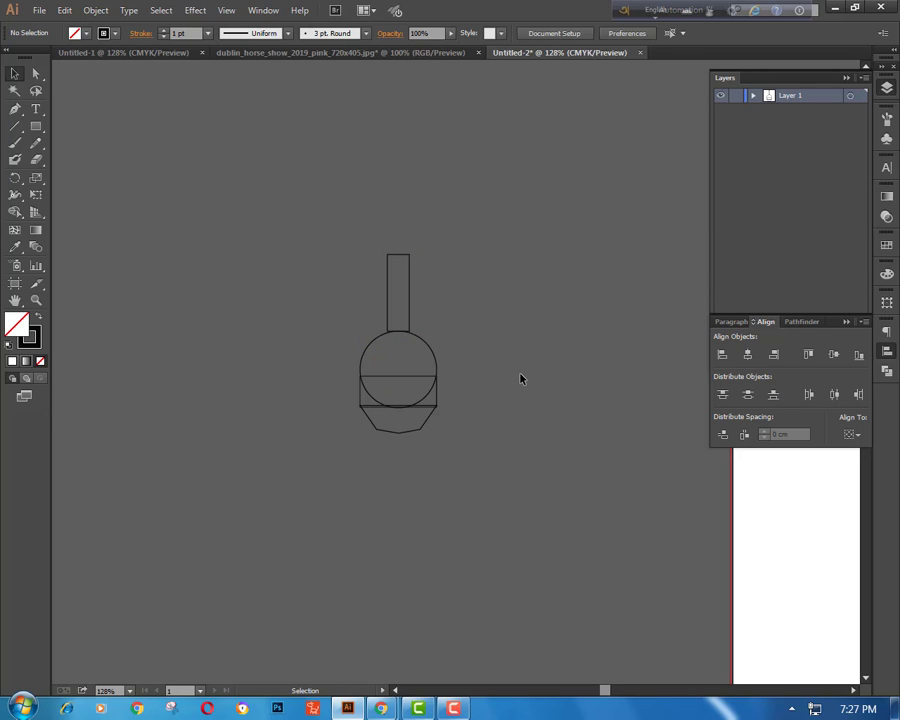
- Move the narrow rectangle down slightly so its base overlaps the top of the circle
{"action": "left_click", "coordinate": [400, 255]}
{"action": "key", "text": "Down"}
{"action": "key", "text": "Down"}
{"action": "key", "text": "Down"}
{"action": "key", "text": "Down"}
{"action": "key", "text": "Down"}
{"action": "key", "text": "Down"}
{"action": "key", "text": "Down"}
{"action": "key", "text": "Down"}
{"action": "key", "text": "Down"}
{"action": "left_click", "coordinate": [458, 305]}
- Draw a tall rectangle about 7.7 cm high, narrow it to the circle's width and set it beside the figure
{"action": "left_click", "coordinate": [36, 126]}
{"action": "left_click_drag", "start_coordinate": [297, 161], "coordinate": [460, 356]}
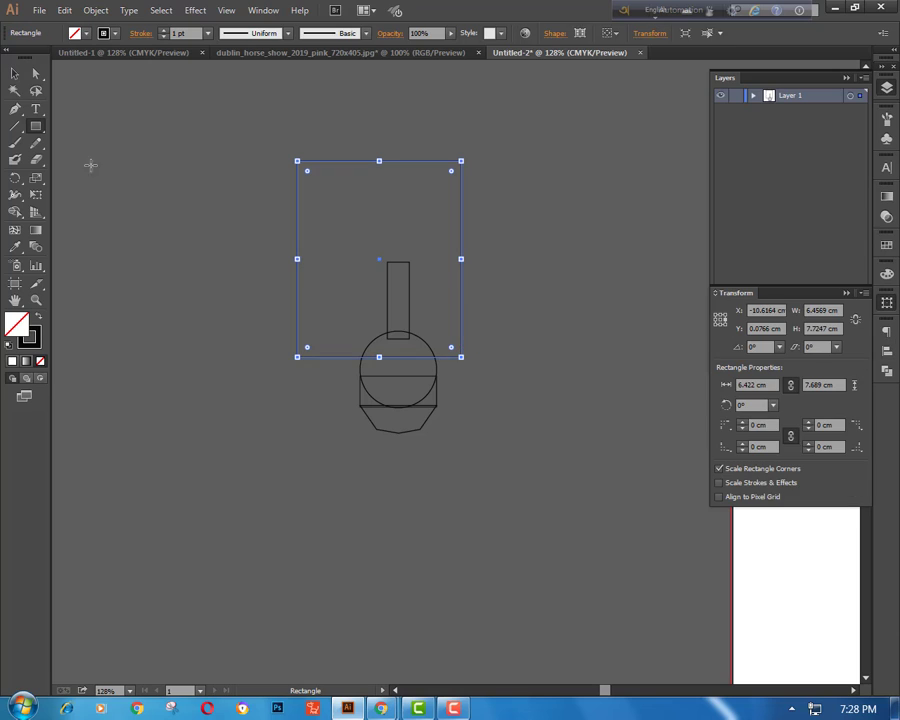
{"action": "left_click", "coordinate": [15, 73]}
{"action": "left_click_drag", "start_coordinate": [299, 262], "coordinate": [360, 262]}
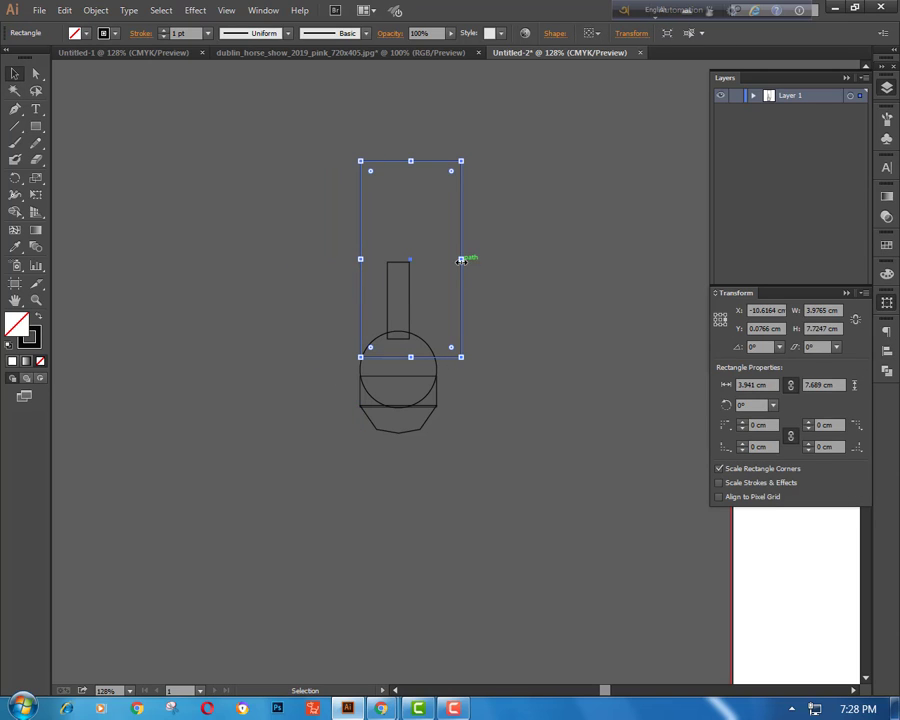
{"action": "left_click_drag", "start_coordinate": [461, 260], "coordinate": [578, 230]}
{"action": "left_click", "coordinate": [559, 380]}
- Group the narrow rectangle, the circle and the shapes below it
{"action": "left_click", "coordinate": [402, 375]}
{"action": "left_click", "coordinate": [303, 230]}
{"action": "left_click_drag", "start_coordinate": [308, 234], "coordinate": [475, 475]}
{"action": "right_click", "coordinate": [518, 381]}
{"action": "left_click", "coordinate": [560, 452]}
{"action": "left_click", "coordinate": [531, 296]}
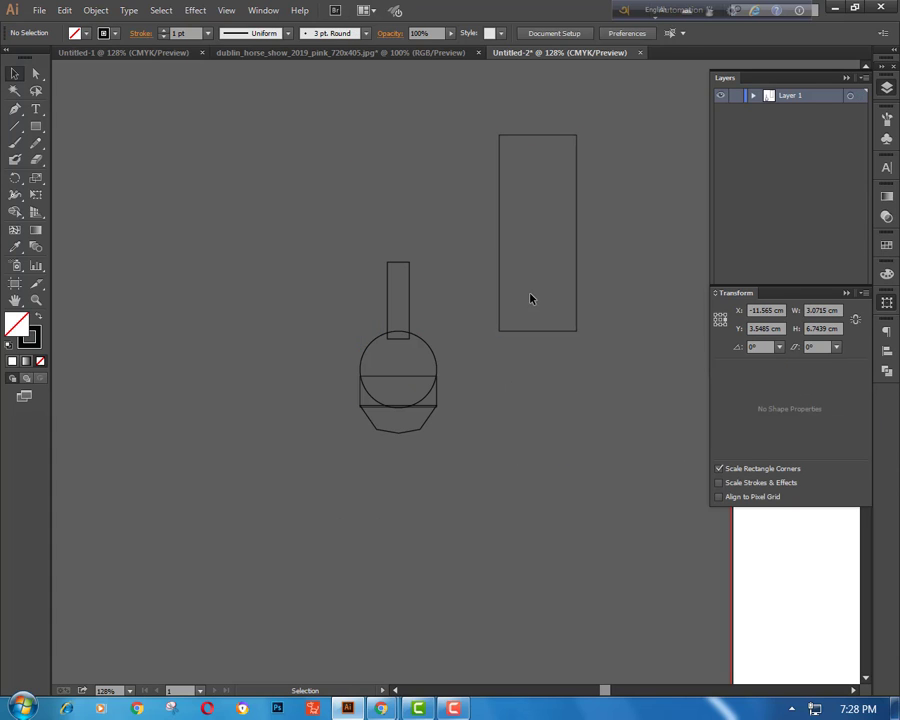
- Place the tall rectangle over the narrow one, centred on the figure, with its lower end overlapping the circle
{"action": "left_click_drag", "start_coordinate": [531, 331], "coordinate": [391, 347]}
{"action": "left_click_drag", "start_coordinate": [231, 106], "coordinate": [565, 436]}
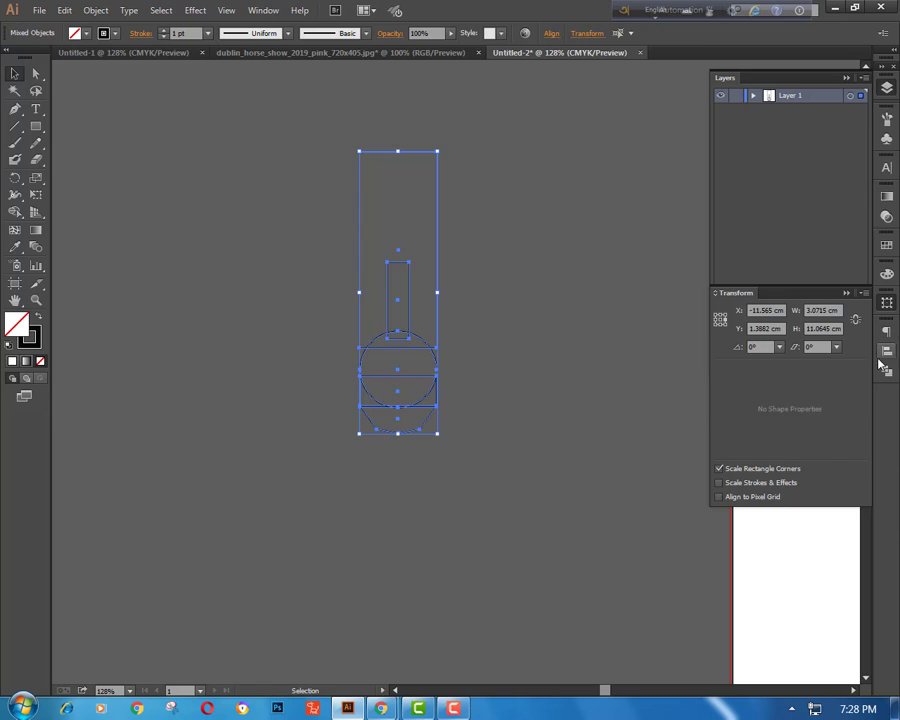
{"action": "left_click", "coordinate": [883, 354]}
{"action": "left_click", "coordinate": [633, 402]}
{"action": "left_click", "coordinate": [393, 158]}
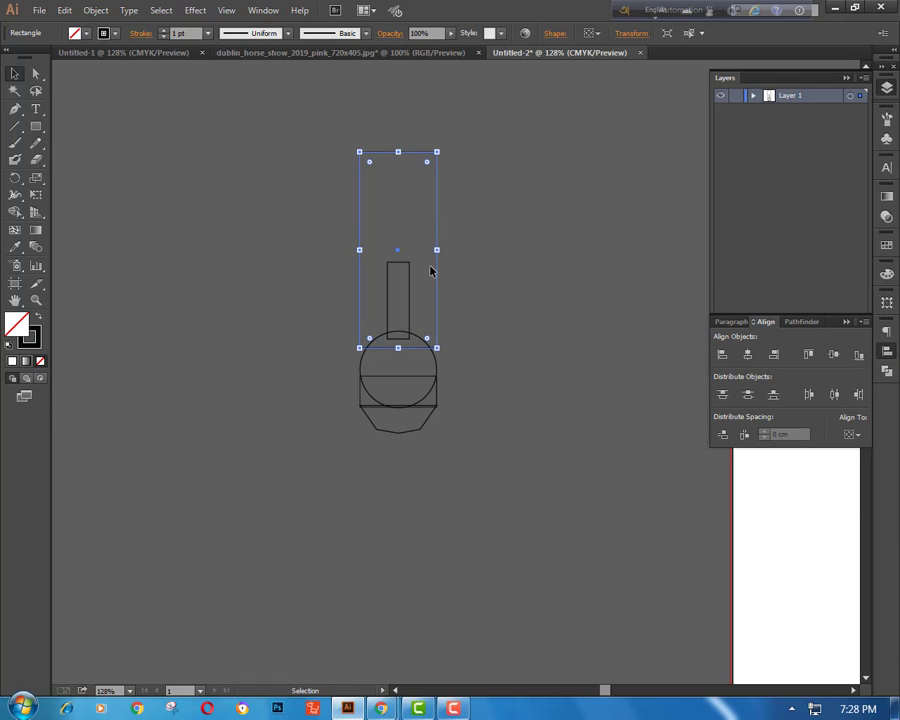
{"action": "key", "text": "Down"}
{"action": "key", "text": "Down"}
{"action": "key", "text": "Down"}
{"action": "key", "text": "Down"}
- Narrow the tall rectangle slightly from one side and centre it horizontally with the grouped figure
{"action": "left_click_drag", "start_coordinate": [354, 252], "coordinate": [365, 255]}
{"action": "left_click", "coordinate": [522, 305]}
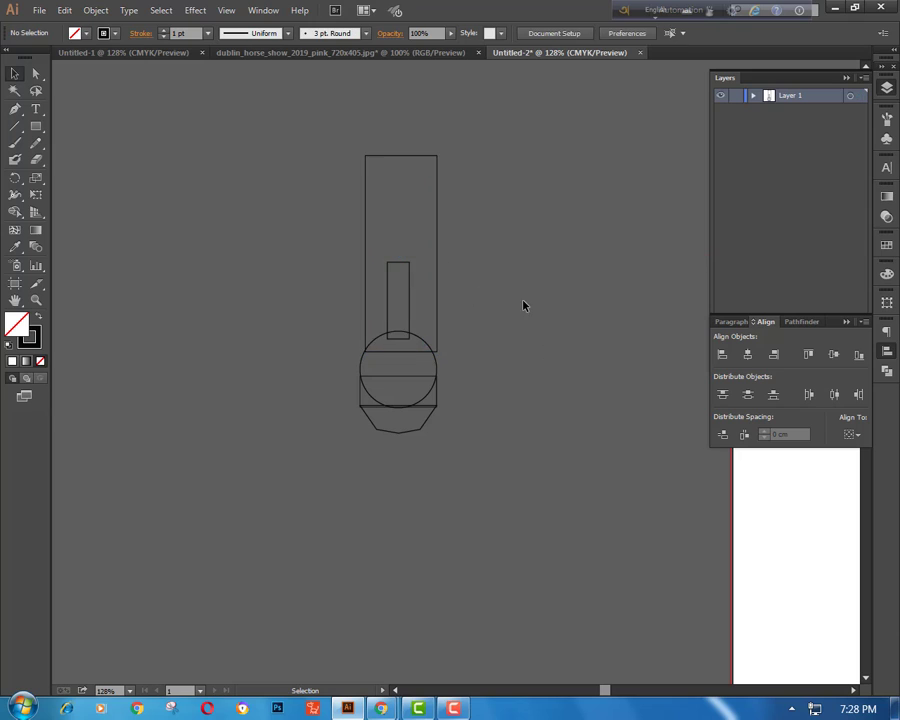
{"action": "left_click", "coordinate": [435, 260]}
{"action": "left_click_drag", "start_coordinate": [236, 86], "coordinate": [600, 450]}
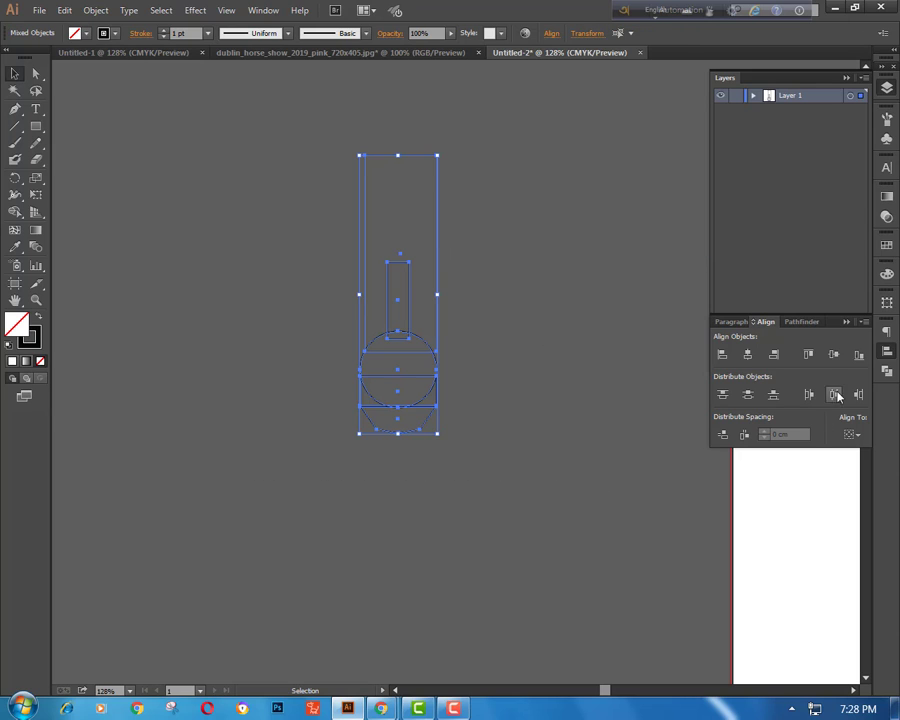
{"action": "left_click", "coordinate": [748, 355]}
{"action": "left_click", "coordinate": [577, 361]}
- Fine-tune the tall rectangle's width and height position so its bottom corners meet the circle's outline
{"action": "left_click_drag", "start_coordinate": [396, 158], "coordinate": [396, 161]}
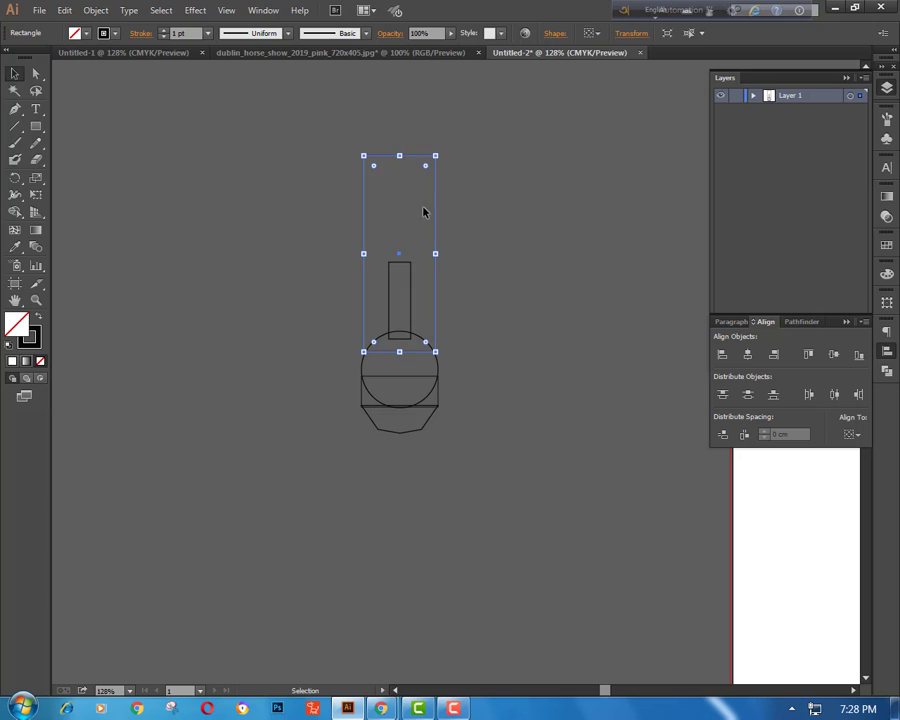
{"action": "left_click", "coordinate": [513, 359]}
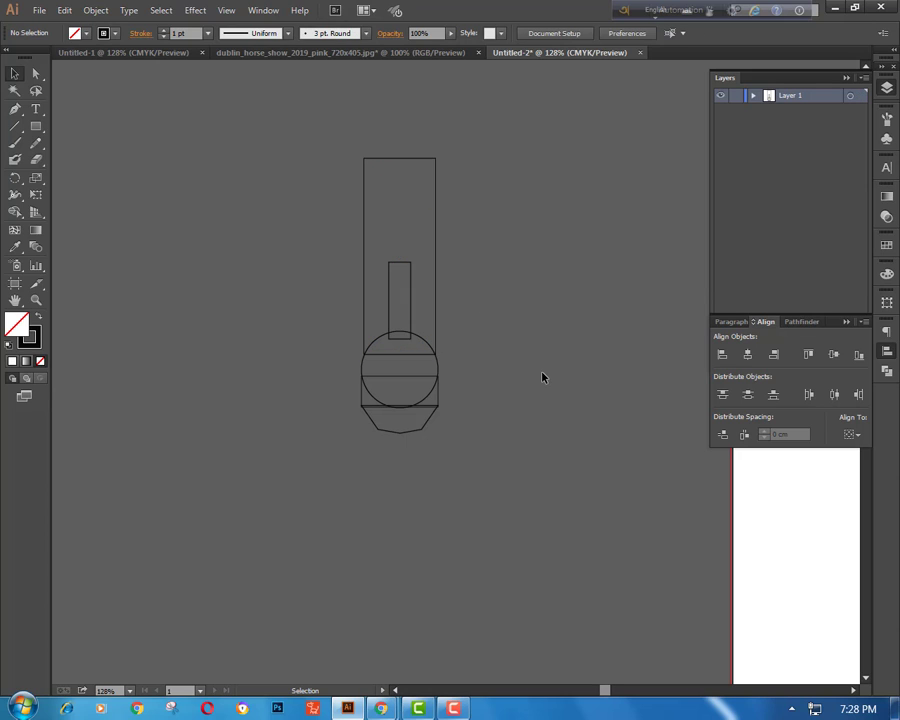
{"action": "left_click", "coordinate": [436, 264]}
{"action": "left_click_drag", "start_coordinate": [435, 256], "coordinate": [435, 256]}
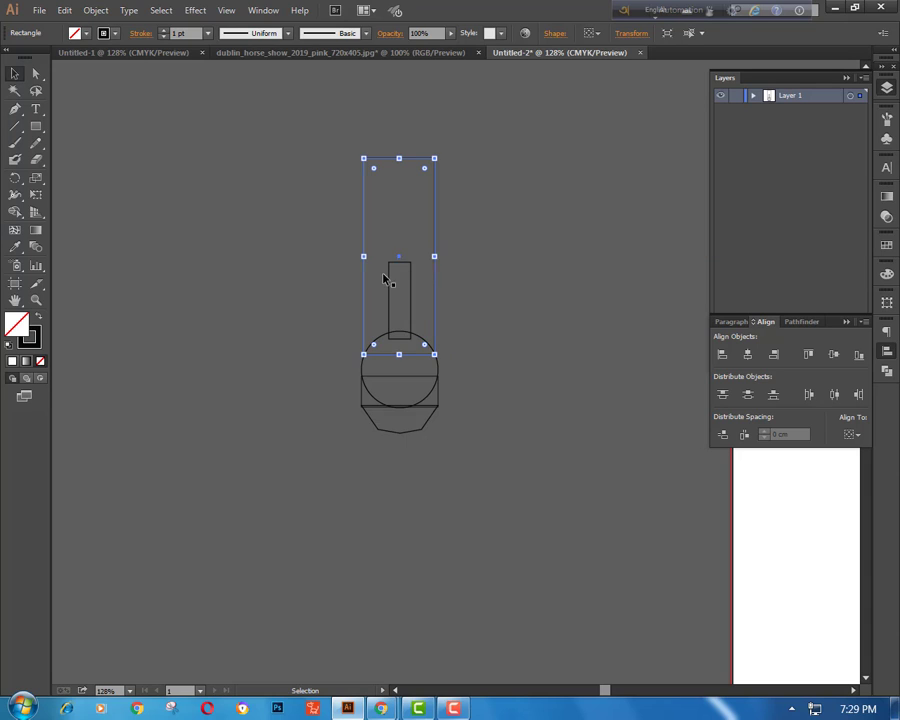
{"action": "left_click_drag", "start_coordinate": [363, 258], "coordinate": [365, 257]}
{"action": "left_click", "coordinate": [441, 353]}
{"action": "left_click", "coordinate": [435, 353]}
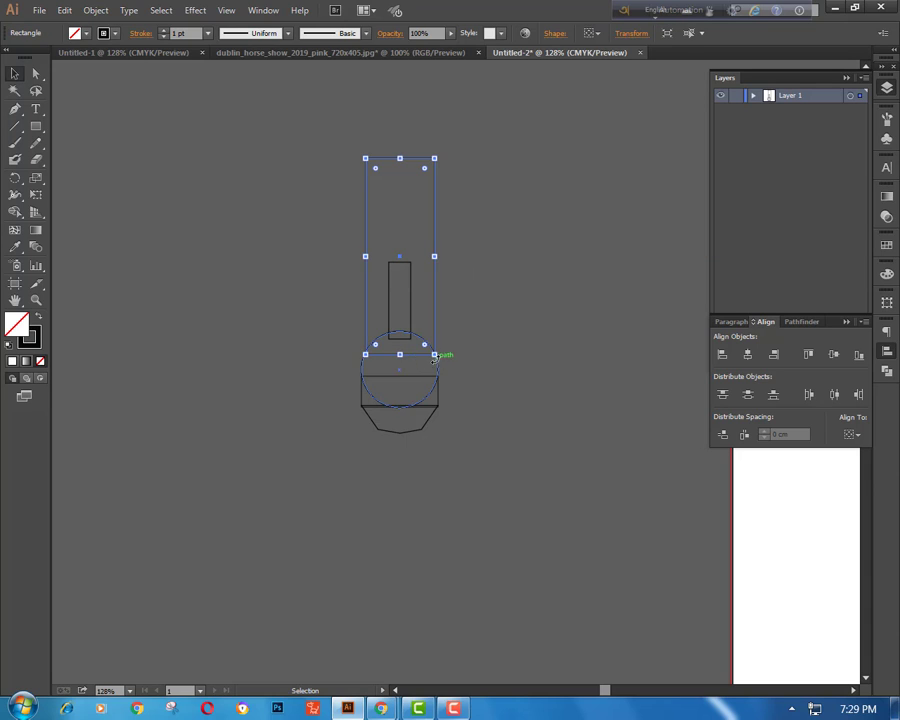
{"action": "key", "text": "Up"}
{"action": "key", "text": "Up"}
{"action": "left_click", "coordinate": [535, 344]}
{"action": "left_click", "coordinate": [426, 352]}
{"action": "left_click", "coordinate": [536, 334]}
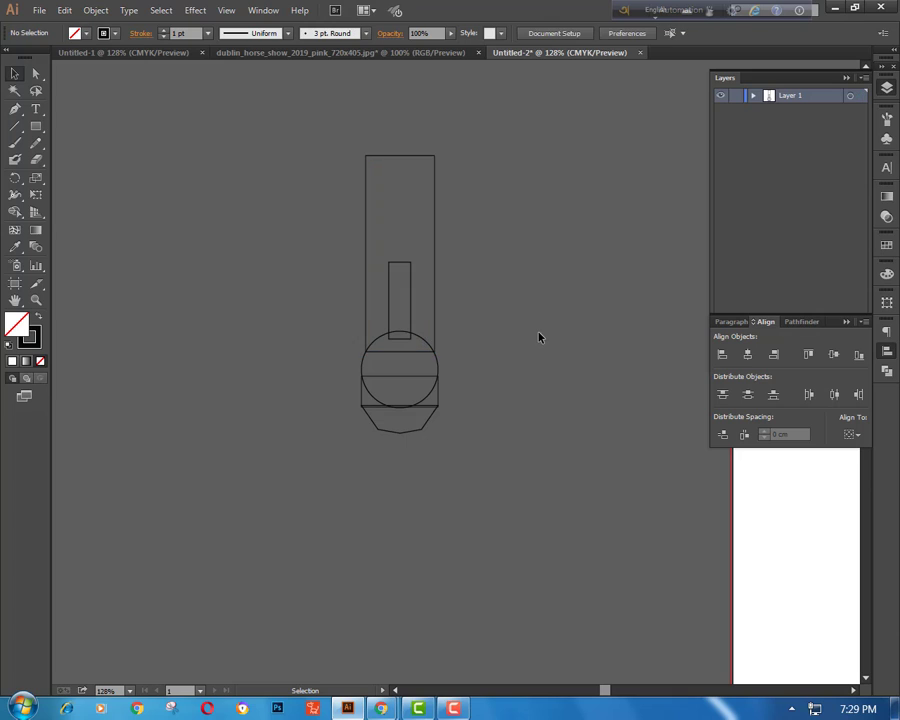
{"action": "key", "text": "a"}
{"action": "left_click", "coordinate": [435, 157]}
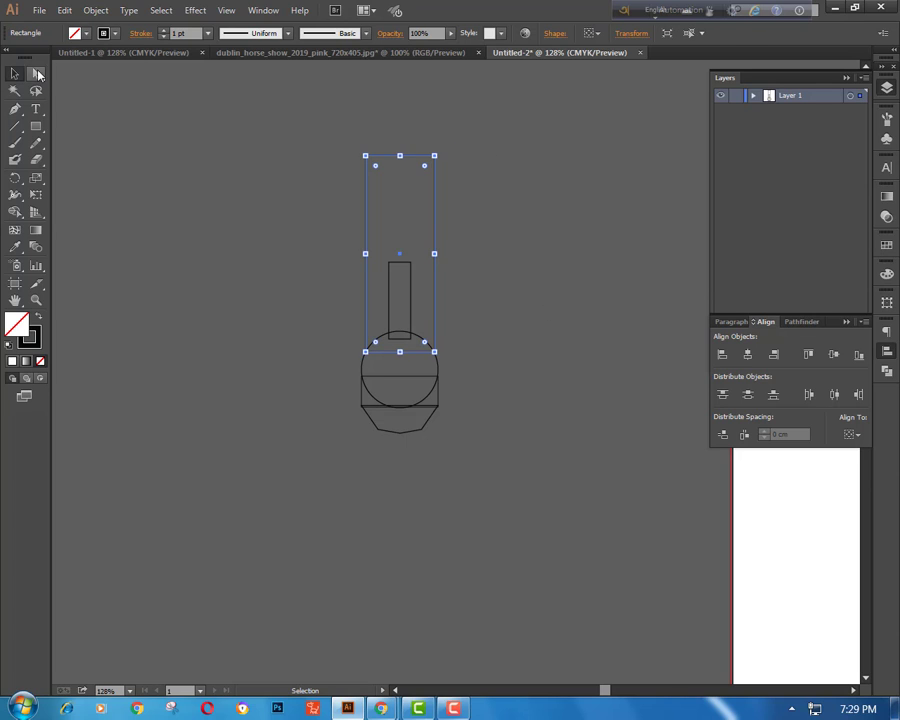
{"action": "left_click_drag", "start_coordinate": [436, 158], "coordinate": [441, 157]}
{"action": "key", "text": "v"}
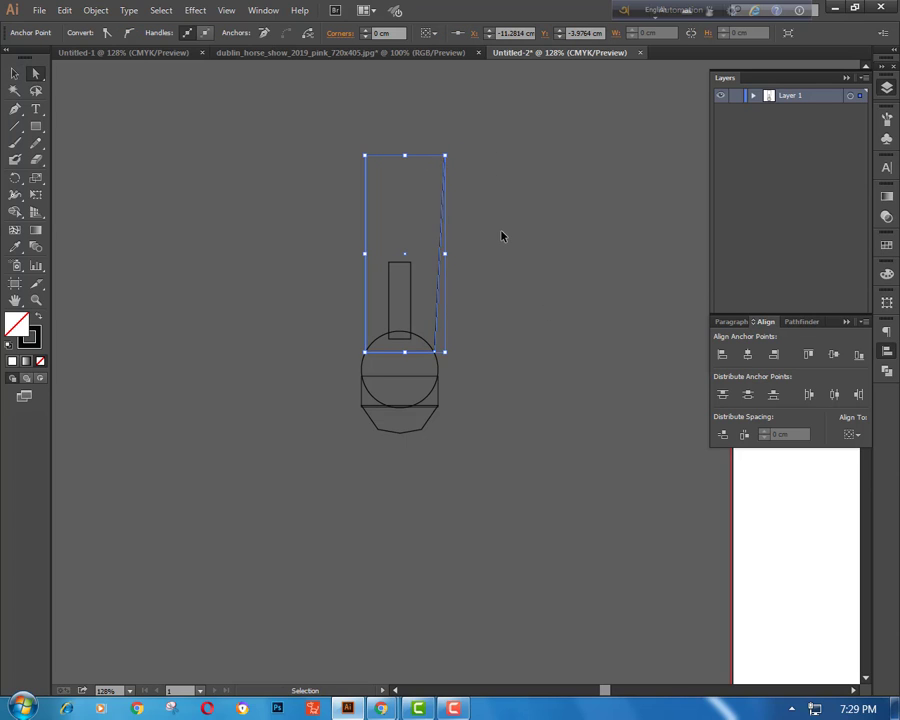
{"action": "key", "text": "ctrl+z"}
{"action": "key", "text": "a"}
{"action": "key", "text": "v"}
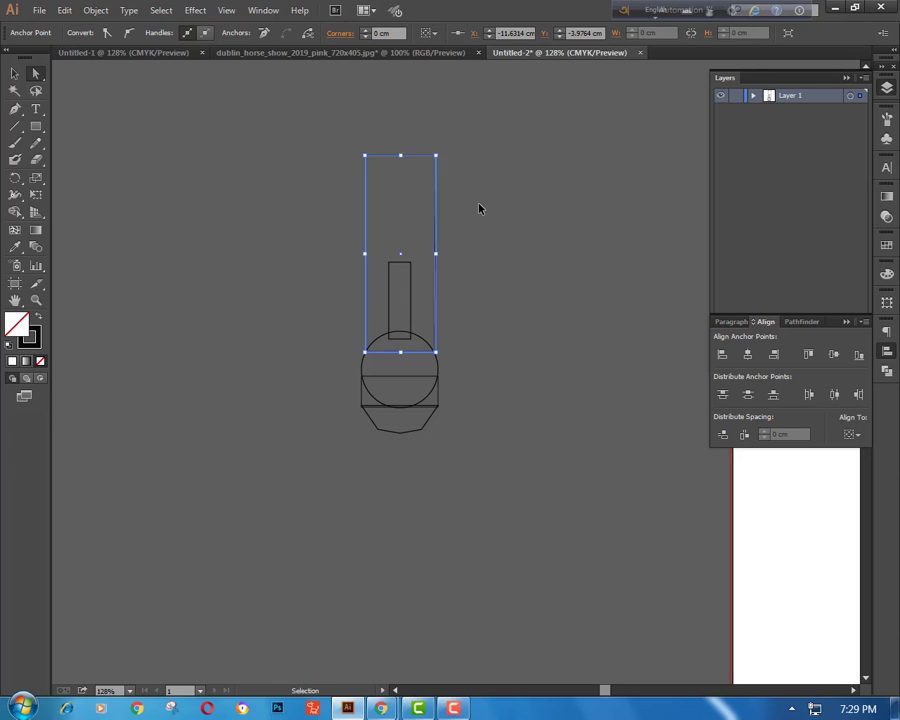
- Nudge the tall rectangle's upper right corner outward so its right edge slants away from the circle
{"action": "key", "text": "a"}
{"action": "key", "text": "Right"}
{"action": "key", "text": "Right"}
{"action": "key", "text": "Right"}
{"action": "key", "text": "Right"}
{"action": "key", "text": "Right"}
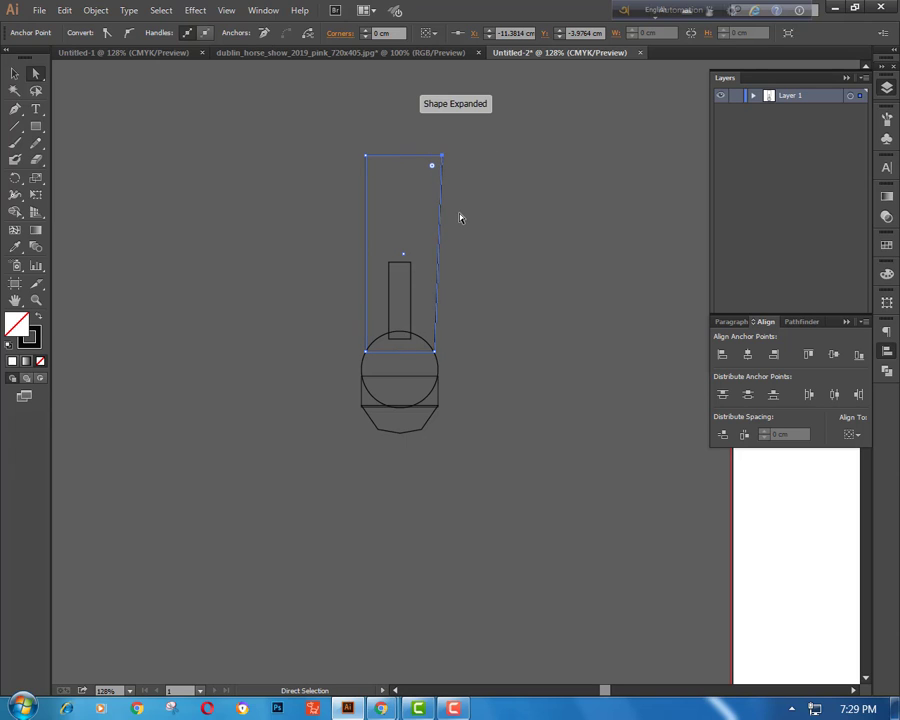
{"action": "key", "text": "Right"}
{"action": "key", "text": "Right"}
{"action": "key", "text": "Right"}
{"action": "key", "text": "Right"}
{"action": "key", "text": "Right"}
- Nudge the tall shape's upper left corner outward to mirror the slant of the right edge
{"action": "left_click", "coordinate": [366, 156]}
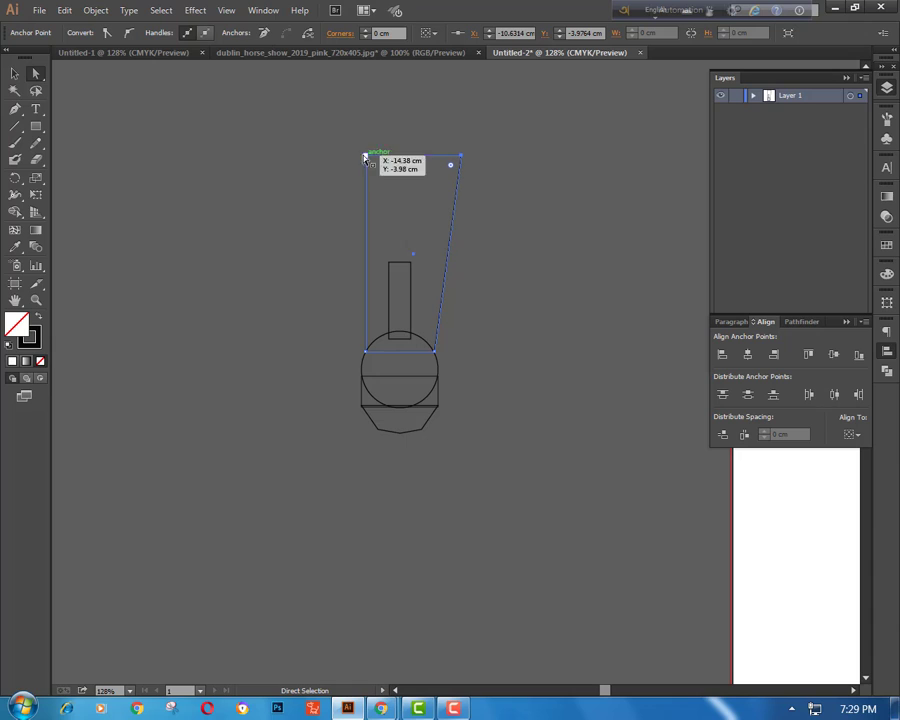
{"action": "key", "text": "Left"}
{"action": "key", "text": "Left"}
{"action": "key", "text": "Left"}
{"action": "key", "text": "Left"}
{"action": "key", "text": "Left"}
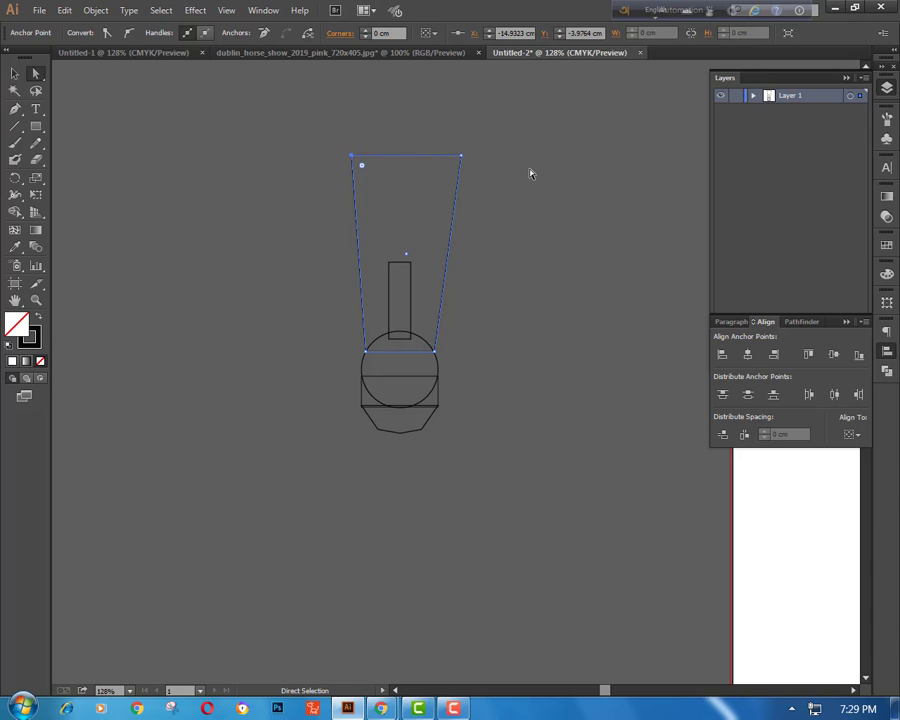
{"action": "key", "text": "Left"}
{"action": "key", "text": "Left"}
{"action": "key", "text": "Left"}
{"action": "key", "text": "v"}
{"action": "left_click", "coordinate": [233, 295]}
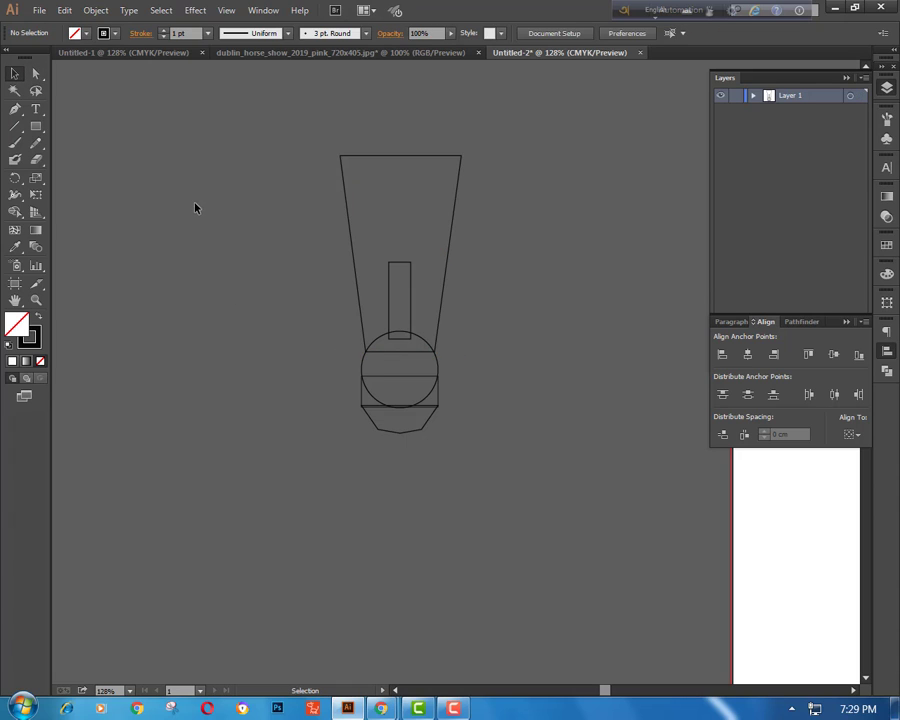
- Add an anchor point at the middle of the tapered shape's top edge and raise it into a shallow peak
{"action": "left_click", "coordinate": [400, 155]}
{"action": "key", "text": "p"}
{"action": "left_click", "coordinate": [401, 156]}
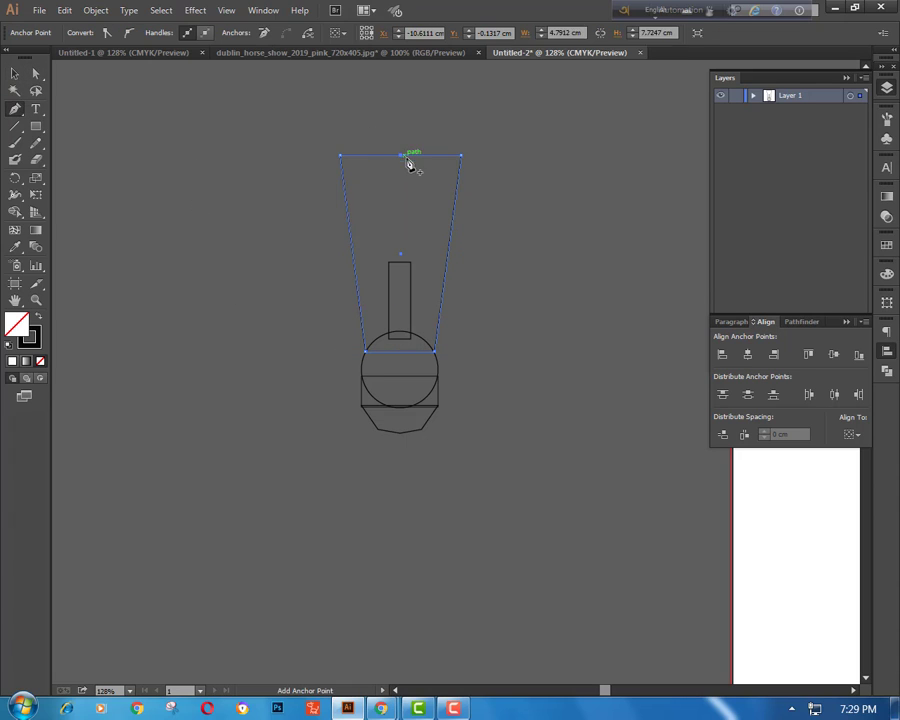
{"action": "key", "text": "Up"}
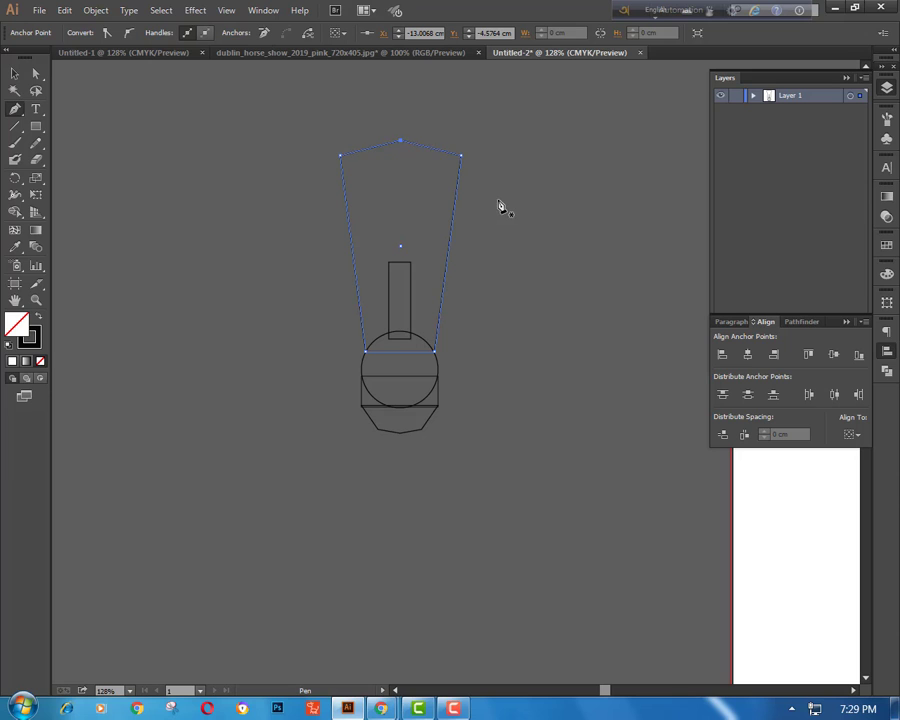
{"action": "key", "text": "v"}
{"action": "left_click", "coordinate": [173, 195]}
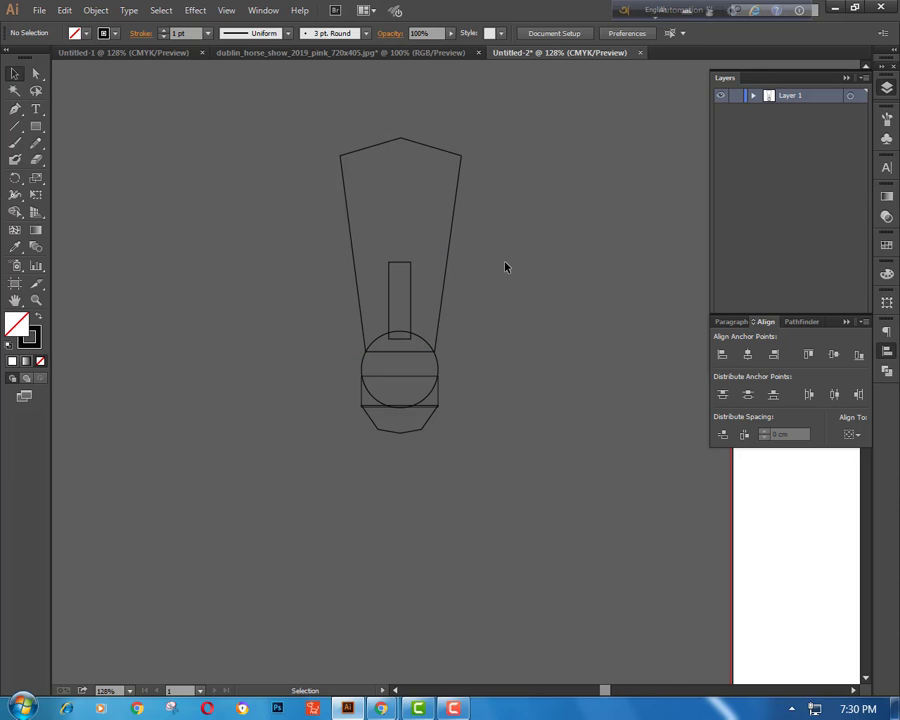
- Show the rulers and place a horizontal guide across the tapered shape, above the narrow rectangle
{"action": "left_click", "coordinate": [350, 204]}
{"action": "left_click", "coordinate": [263, 10]}
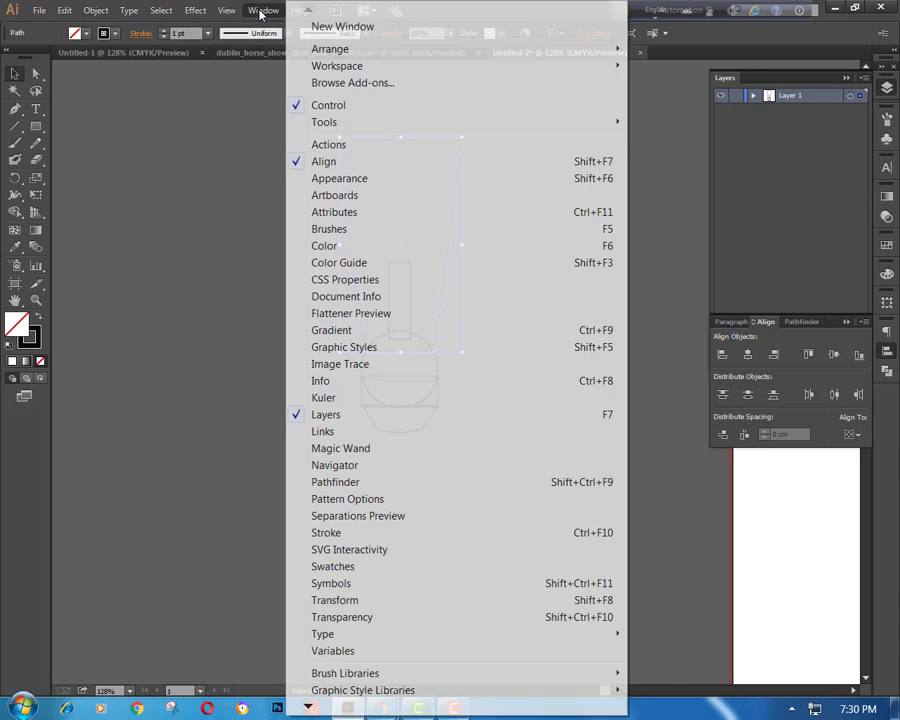
{"action": "mouse_move", "coordinate": [226, 10]}
{"action": "mouse_move", "coordinate": [262, 337]}
{"action": "left_click", "coordinate": [584, 337]}
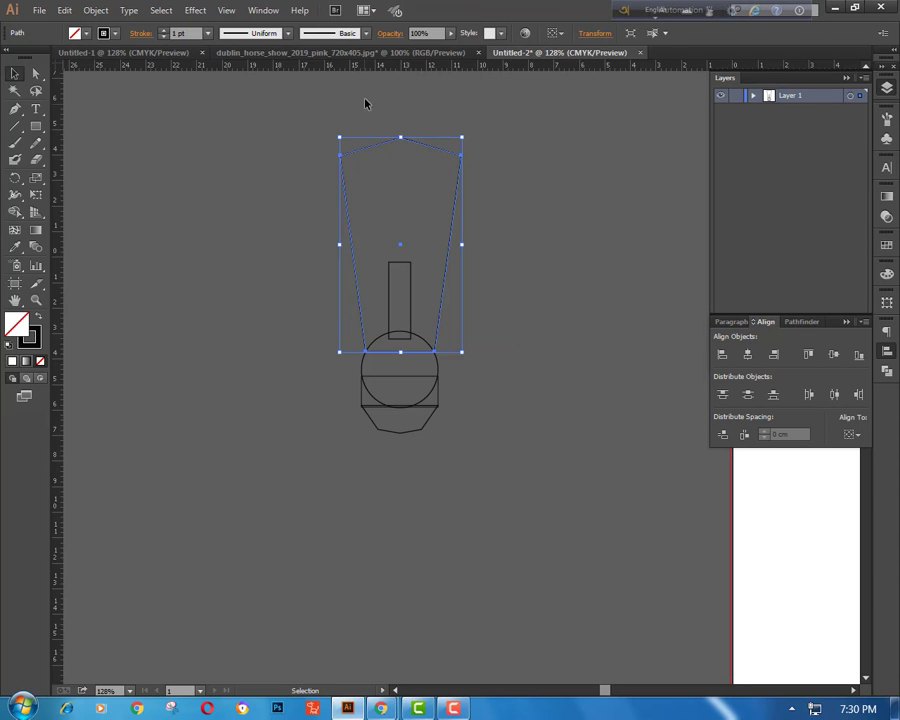
{"action": "left_click", "coordinate": [392, 78]}
{"action": "left_click_drag", "start_coordinate": [393, 66], "coordinate": [410, 240]}
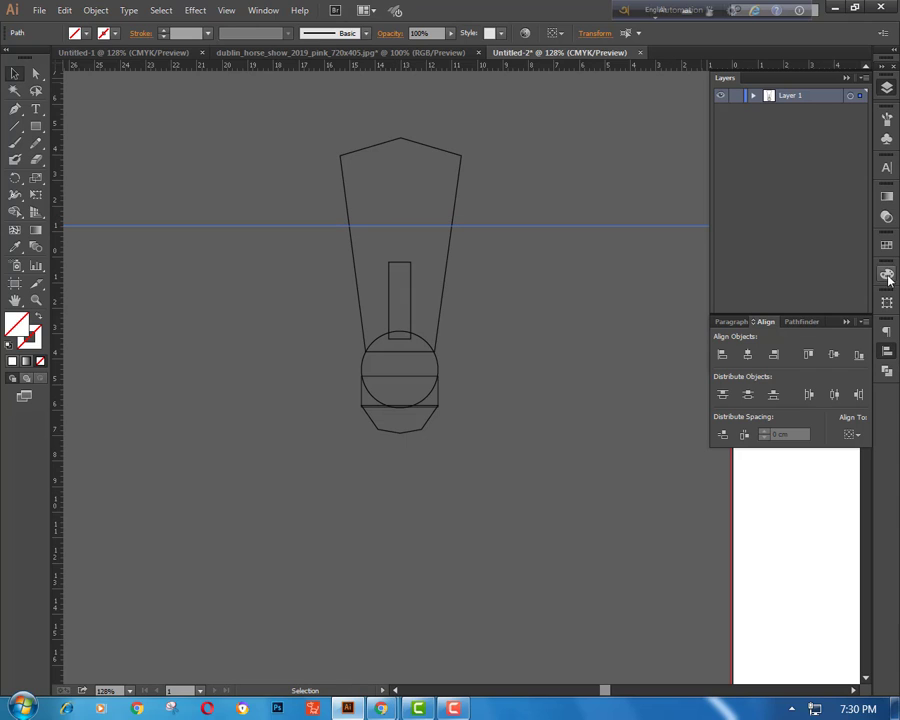
- Lower the horizontal guide slightly towards the narrow rectangle and lock it in the layer list
{"action": "left_click", "coordinate": [887, 88]}
{"action": "left_click", "coordinate": [887, 88]}
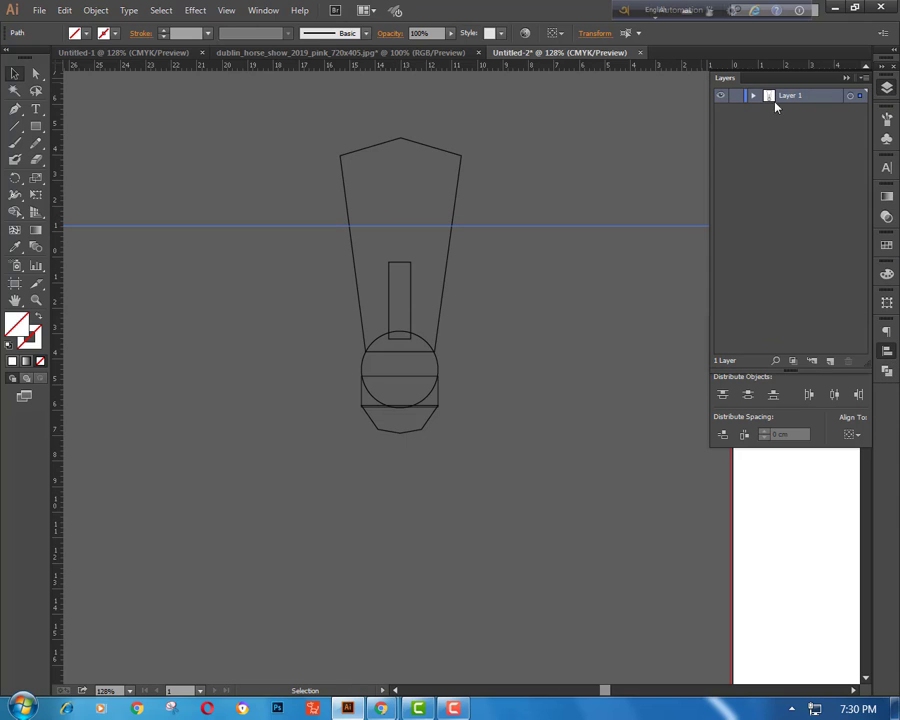
{"action": "left_click", "coordinate": [753, 95]}
{"action": "left_click", "coordinate": [735, 110]}
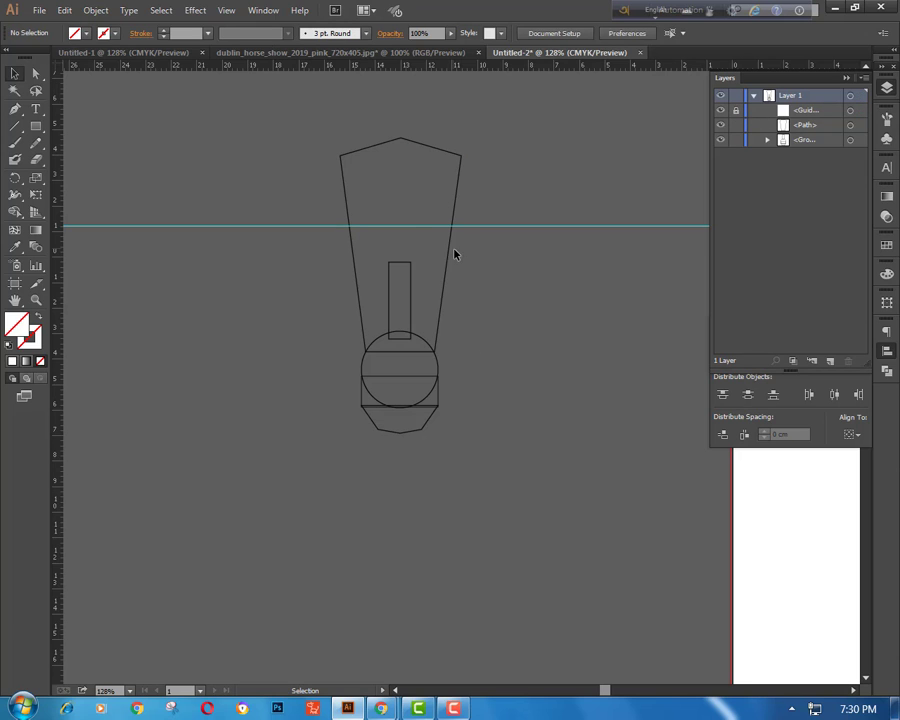
{"action": "key", "text": "ctrl+plus"}
{"action": "key", "text": "ctrl+plus"}
{"action": "left_click_drag", "start_coordinate": [480, 226], "coordinate": [469, 416]}
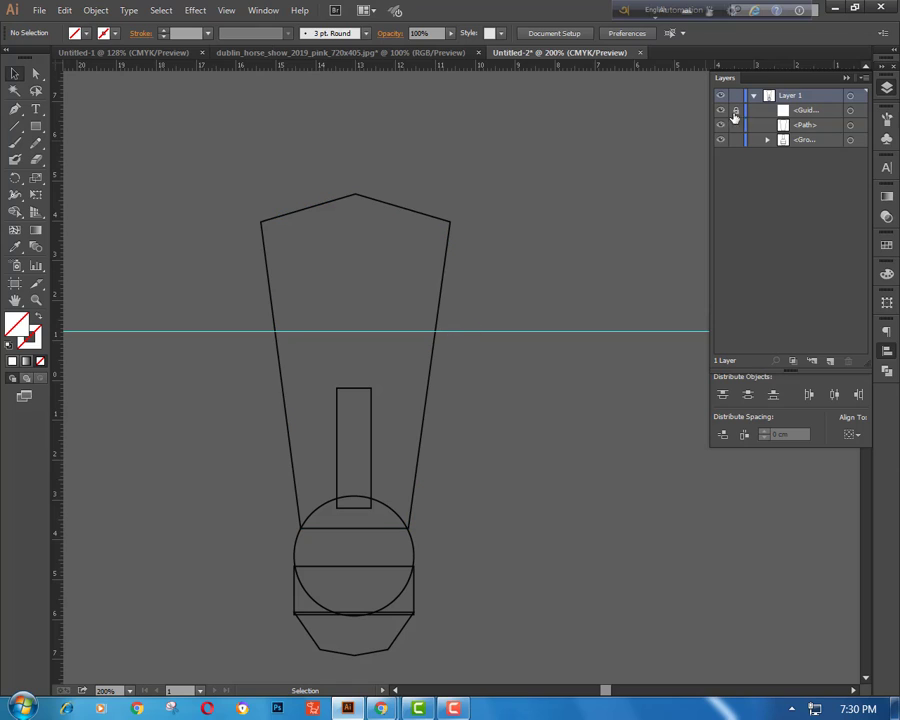
{"action": "left_click_drag", "start_coordinate": [441, 338], "coordinate": [446, 354]}
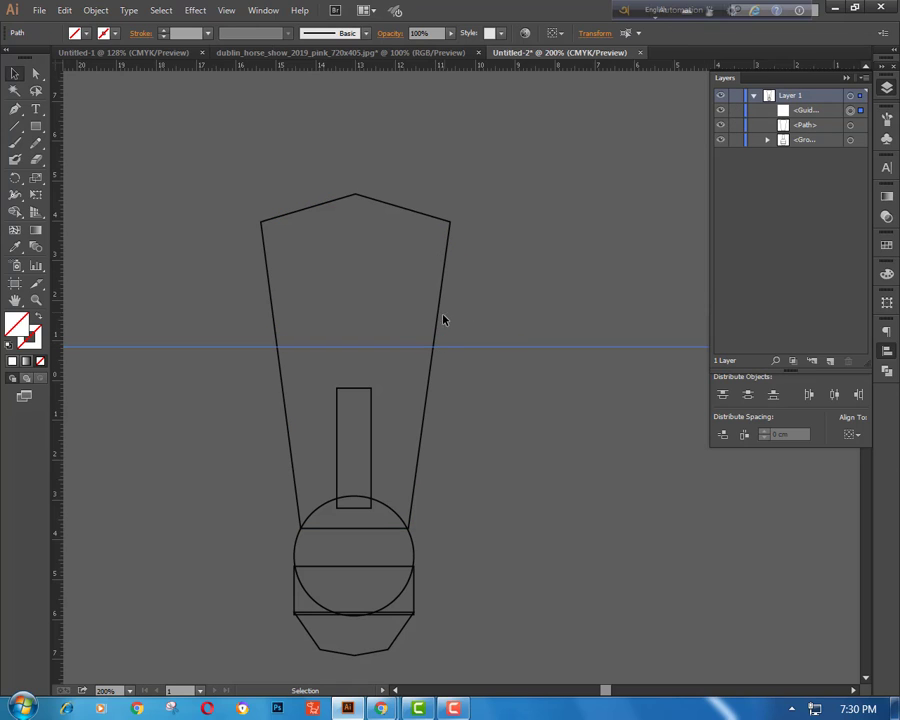
{"action": "left_click", "coordinate": [737, 111]}
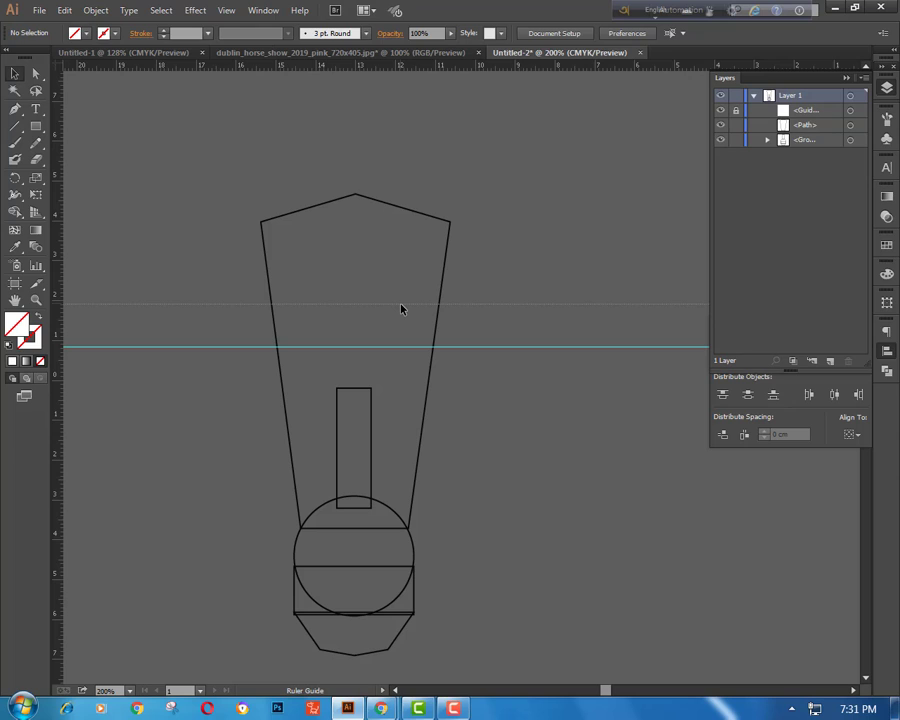
- Add a second horizontal guide above the first one, and lower the first guide slightly towards the narrow rectangle
{"action": "left_click_drag", "start_coordinate": [401, 310], "coordinate": [401, 310]}
{"action": "left_click", "coordinate": [735, 112]}
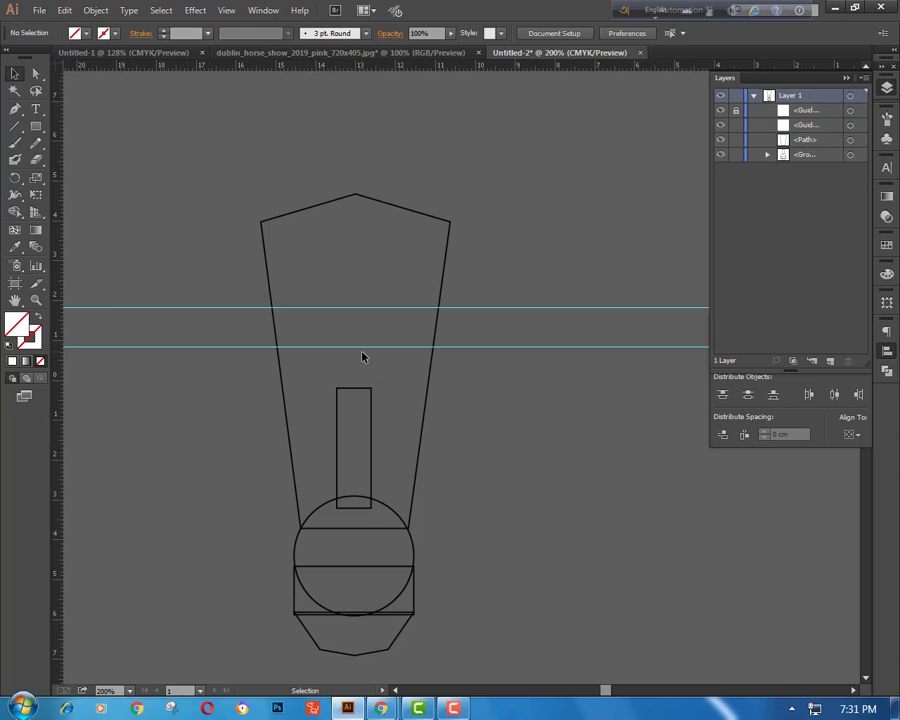
{"action": "left_click_drag", "start_coordinate": [364, 352], "coordinate": [366, 364]}
{"action": "left_click", "coordinate": [375, 314]}
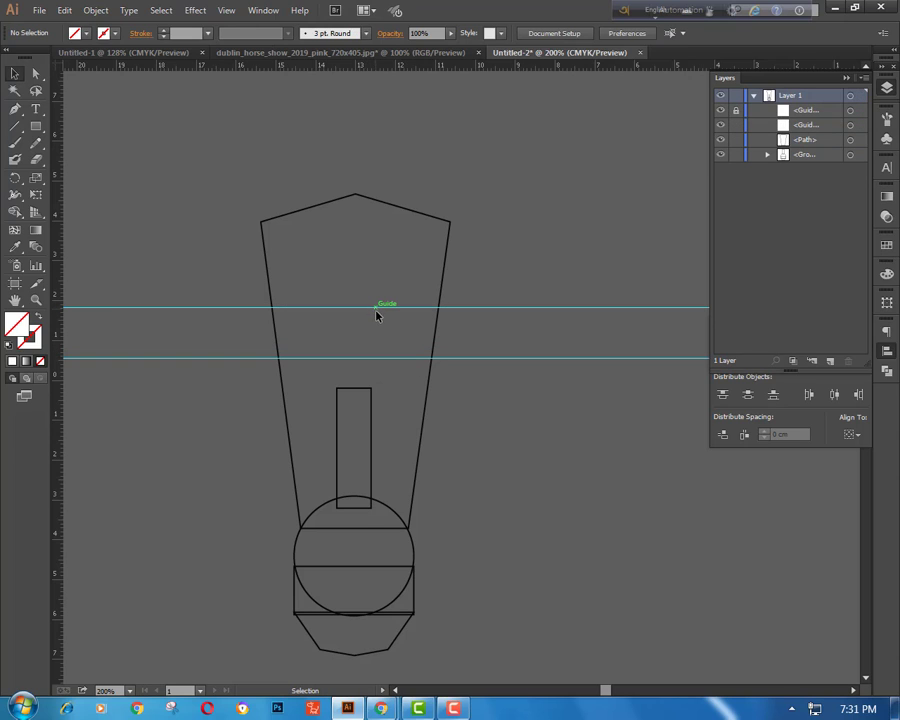
{"action": "scroll", "coordinate": [564, 242], "scroll_direction": "up", "scroll_amount": 1}
{"action": "left_click", "coordinate": [418, 708]}
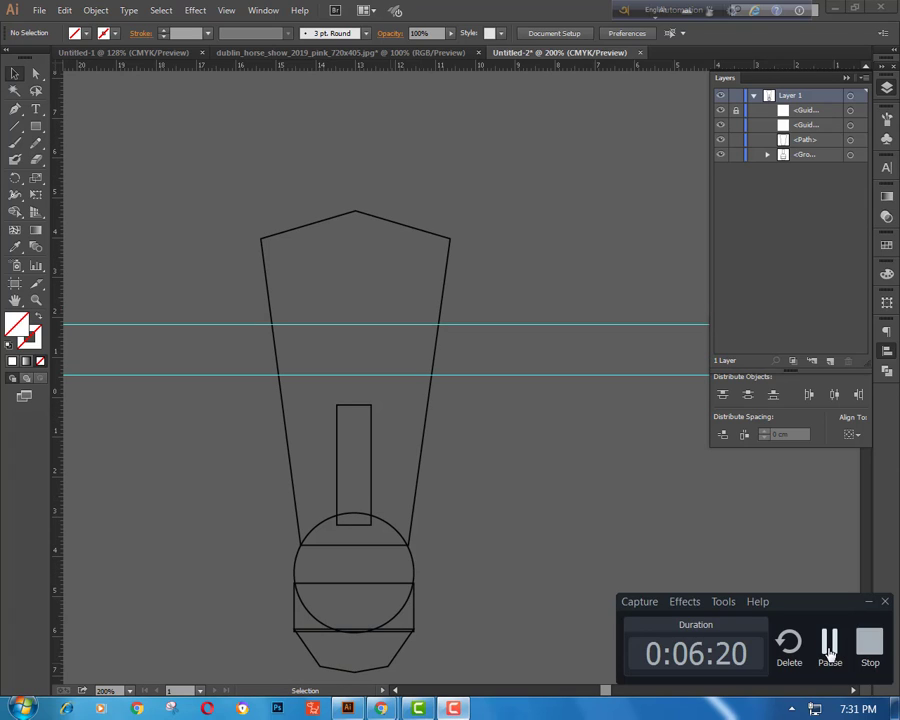
{"action": "left_click", "coordinate": [848, 655]}
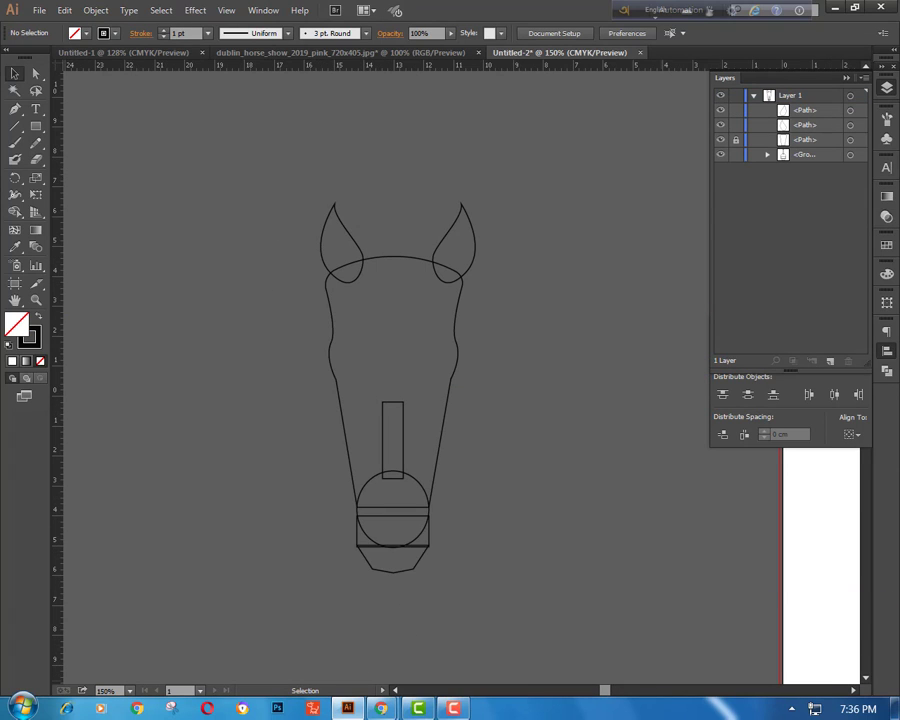
{"action": "mouse_move", "coordinate": [418, 708]}
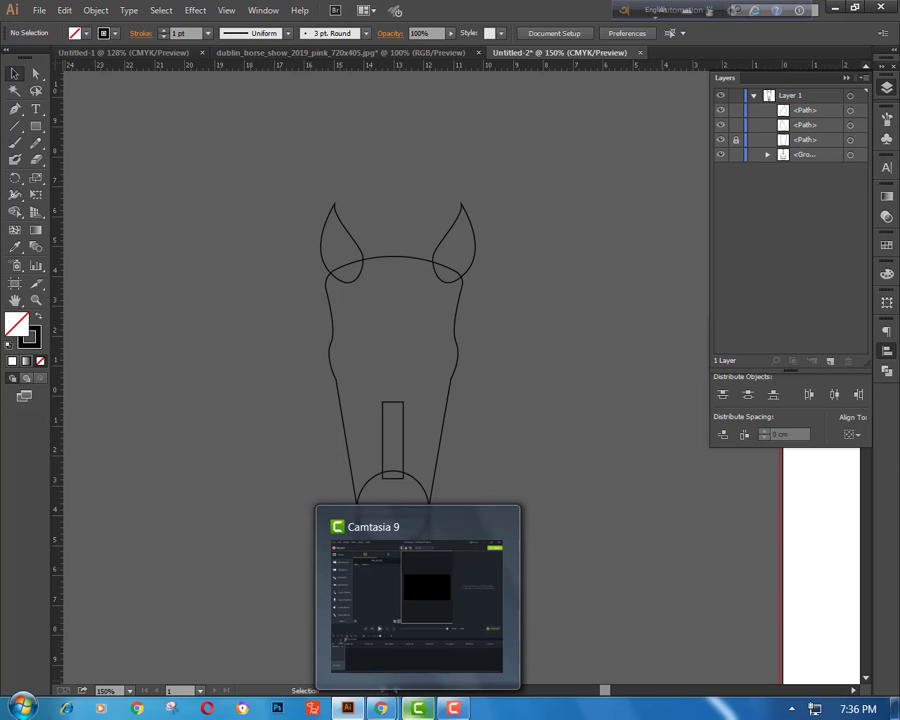
{"action": "mouse_move", "coordinate": [455, 709]}
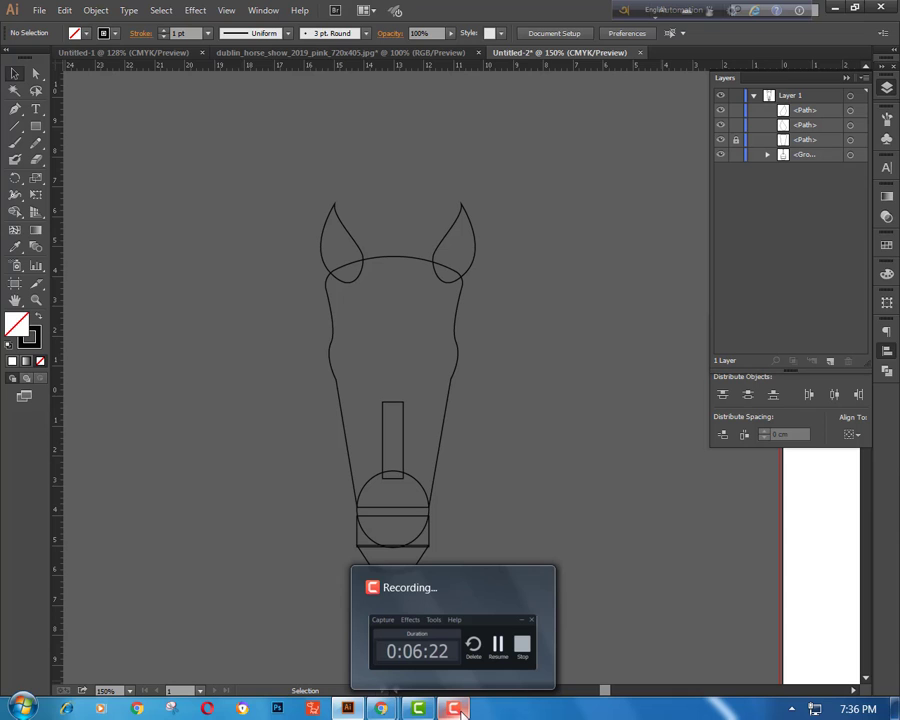
{"action": "mouse_move", "coordinate": [486, 662]}
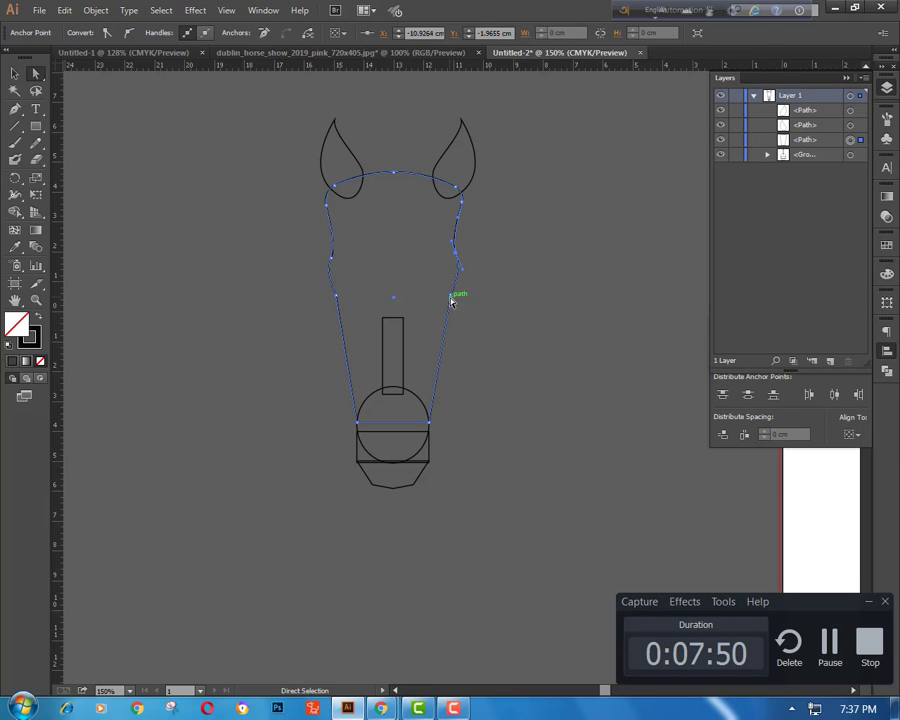
- Raise the head outline's anchor points below the side bulges slightly, matching on the right and left
{"action": "left_click", "coordinate": [452, 294]}
{"action": "left_click", "coordinate": [331, 261]}
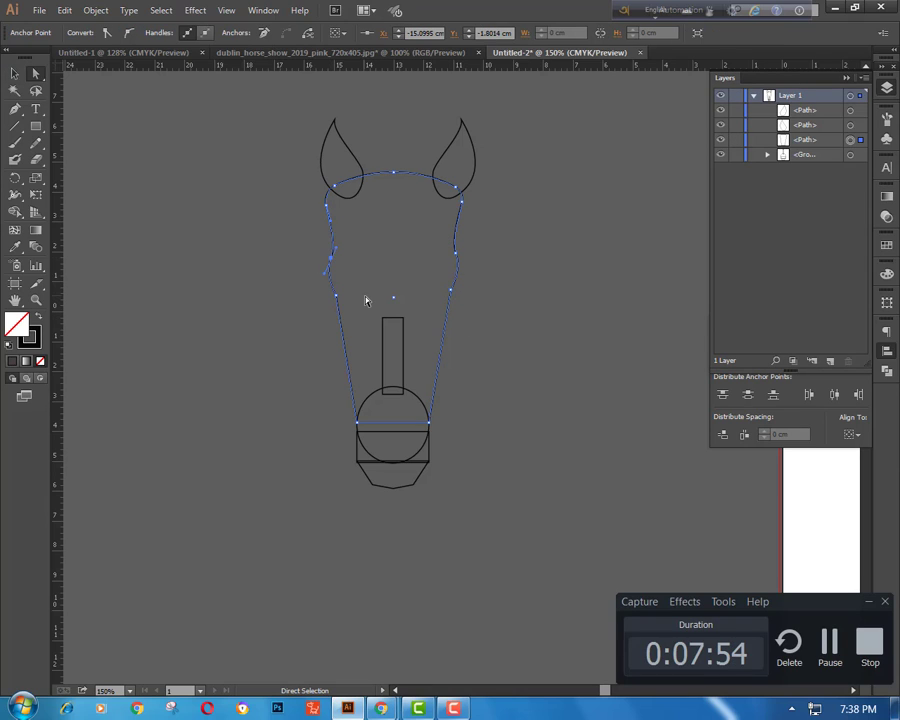
{"action": "left_click_drag", "start_coordinate": [336, 295], "coordinate": [336, 290]}
{"action": "left_click", "coordinate": [254, 254]}
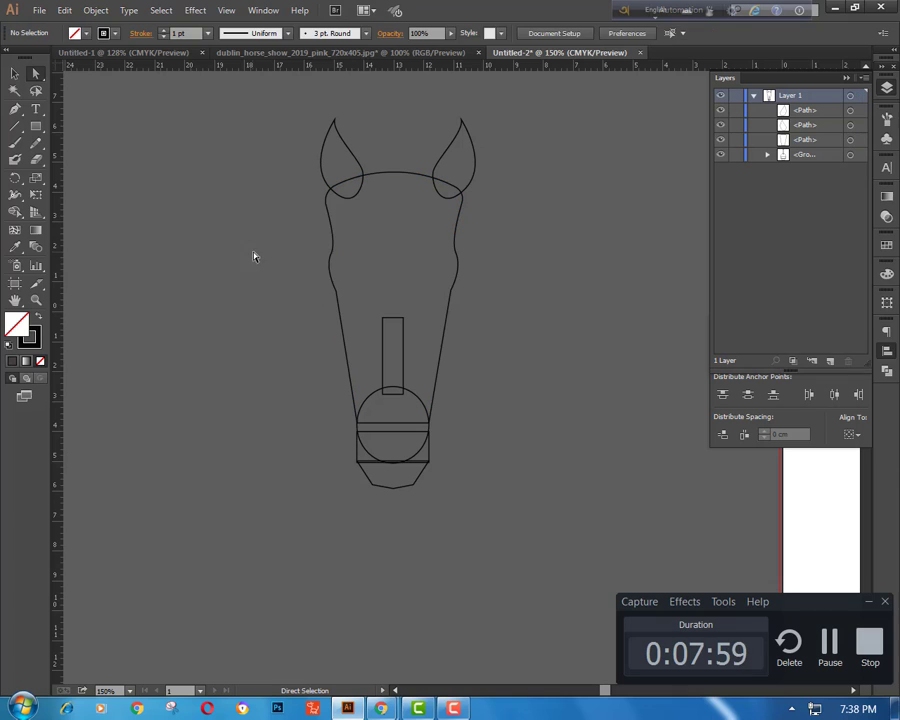
{"action": "left_click", "coordinate": [456, 254]}
{"action": "left_click", "coordinate": [491, 295]}
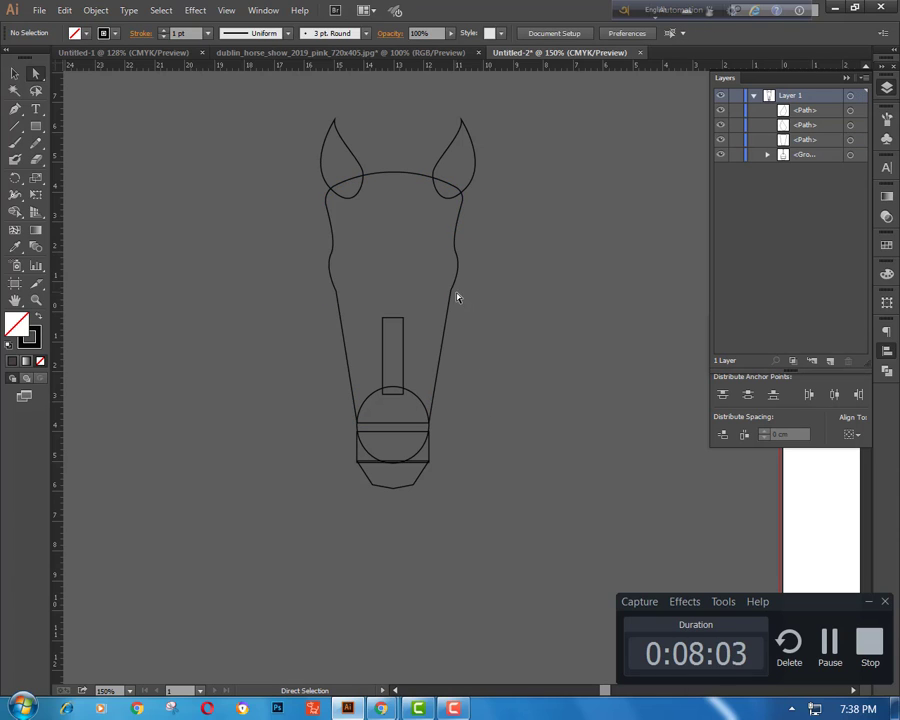
- Draw a closed leaf-shaped eye about 0.75 cm wide and 0.53 cm high on the head's right edge with the Pen tool
{"action": "left_click", "coordinate": [451, 290]}
{"action": "left_click", "coordinate": [15, 109]}
{"action": "left_click", "coordinate": [454, 291]}
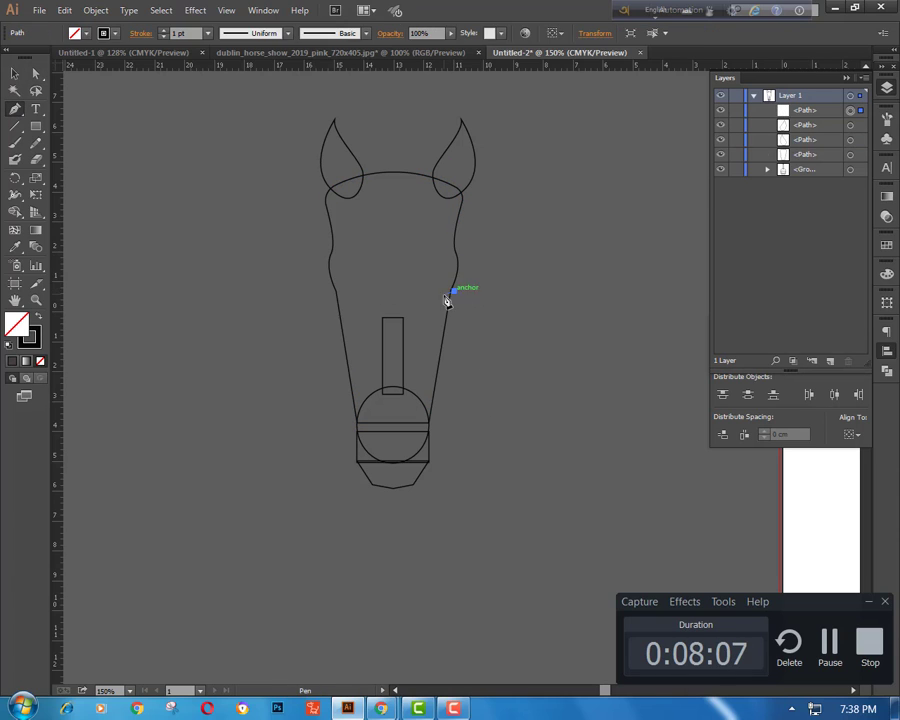
{"action": "left_click", "coordinate": [427, 313]}
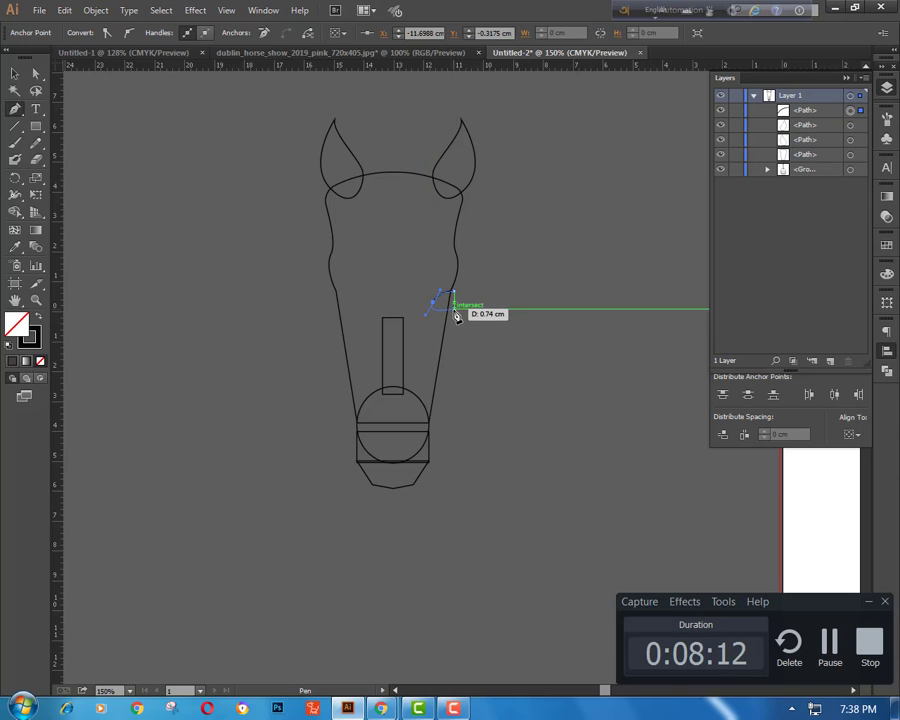
{"action": "left_click_drag", "start_coordinate": [426, 314], "coordinate": [454, 298]}
{"action": "left_click", "coordinate": [454, 291]}
{"action": "left_click", "coordinate": [526, 283], "text": "ctrl"}
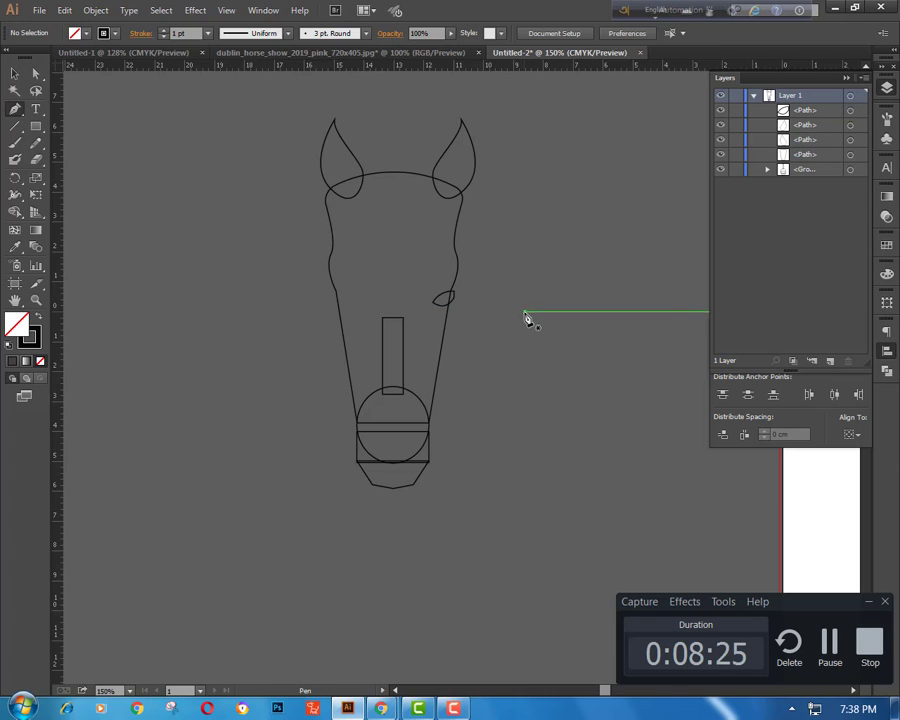
- Create a reflected copy of the eye shape across the vertical axis
{"action": "key", "text": "v"}
{"action": "left_click", "coordinate": [441, 296], "text": "ctrl"}
{"action": "left_click", "coordinate": [14, 75]}
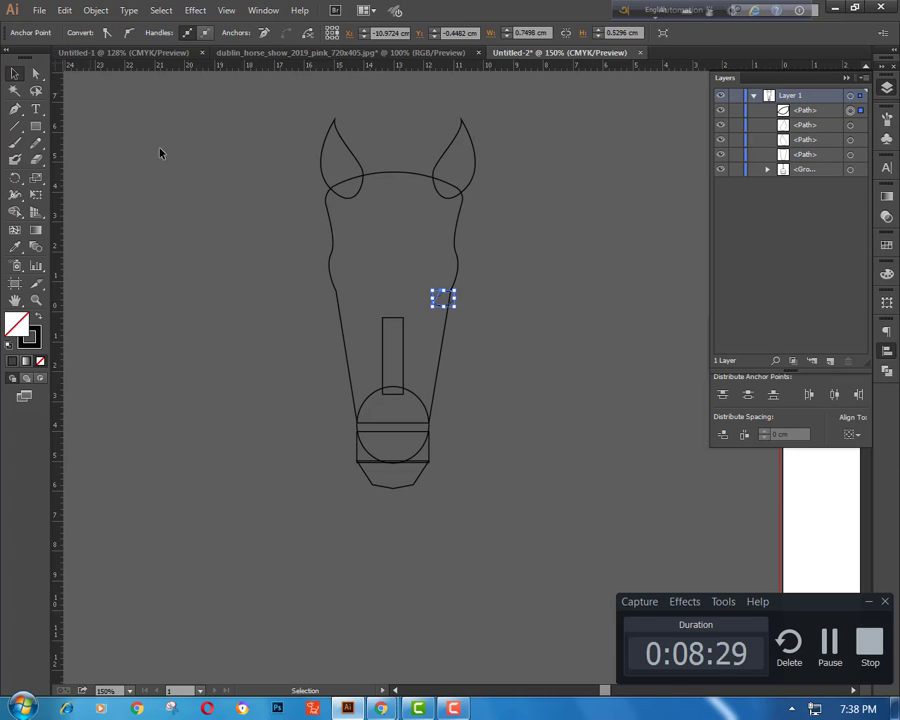
{"action": "left_click", "coordinate": [161, 151]}
{"action": "left_click", "coordinate": [438, 302]}
{"action": "left_click", "coordinate": [96, 10]}
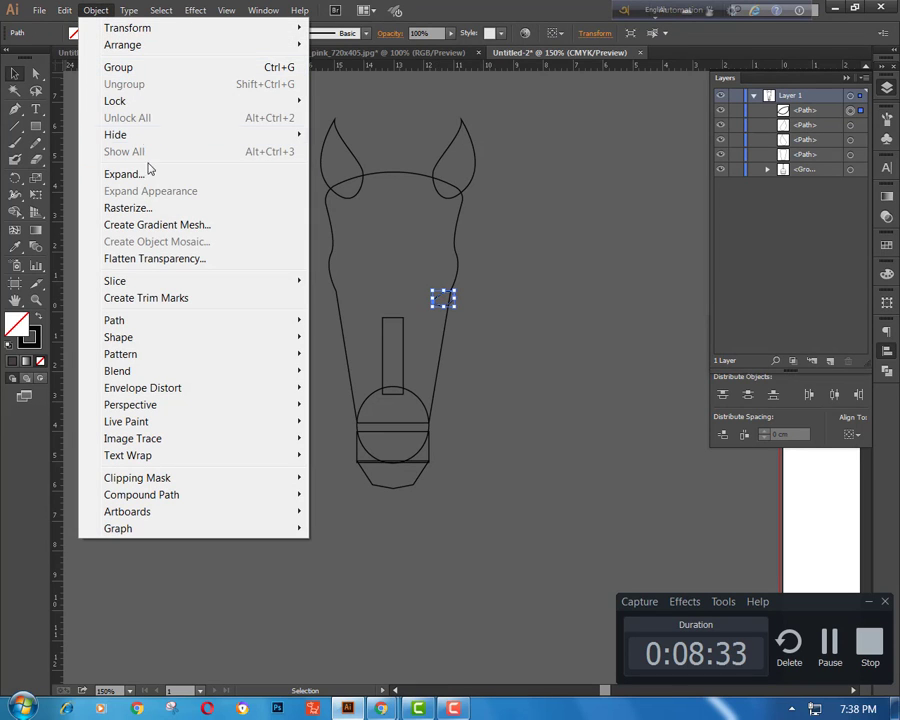
{"action": "mouse_move", "coordinate": [250, 28]}
{"action": "left_click", "coordinate": [394, 84]}
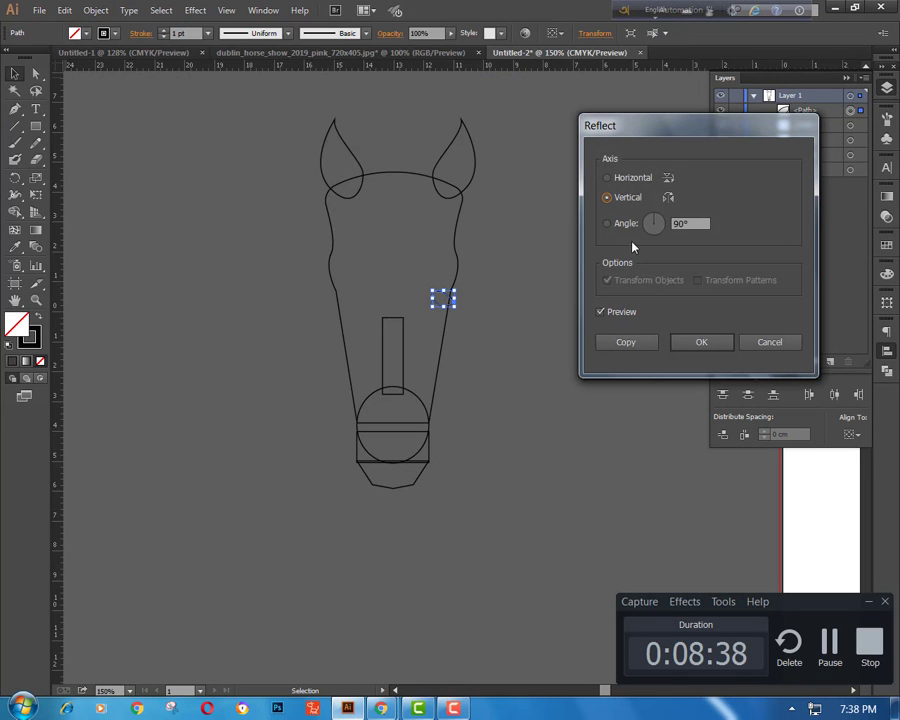
{"action": "left_click", "coordinate": [624, 343]}
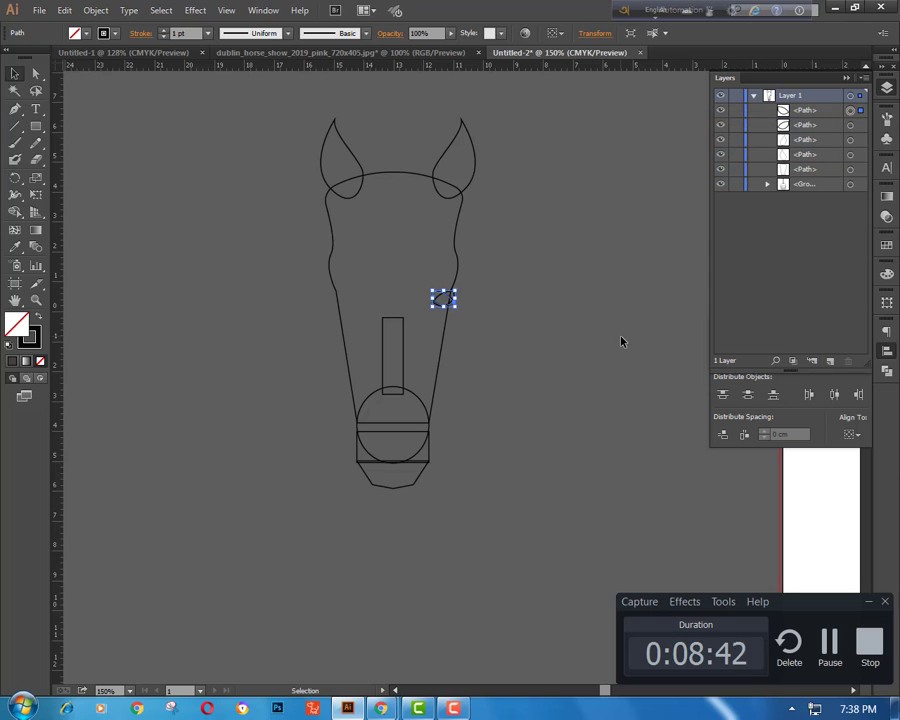
- Move the reflected eye to the head's left edge, opposite the right eye
{"action": "key", "text": "shift+Left"}
{"action": "key", "text": "shift+Left"}
{"action": "key", "text": "shift+Left"}
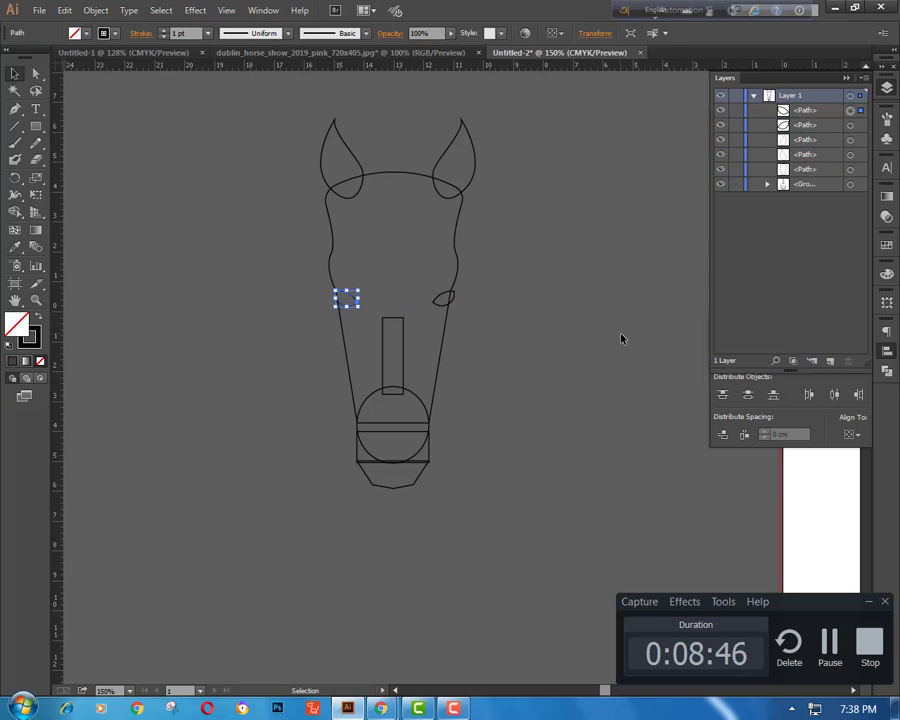
{"action": "left_click", "coordinate": [258, 341]}
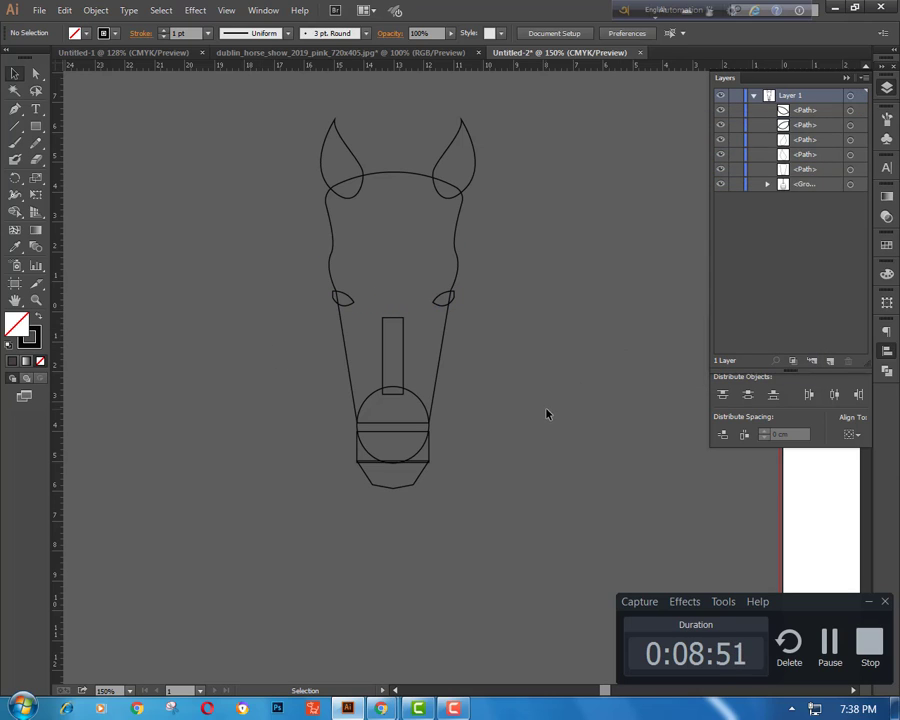
- Ungroup the muzzle shapes and select only the narrow vertical rectangle
{"action": "left_click", "coordinate": [403, 334]}
{"action": "right_click", "coordinate": [105, 204]}
{"action": "left_click", "coordinate": [150, 291]}
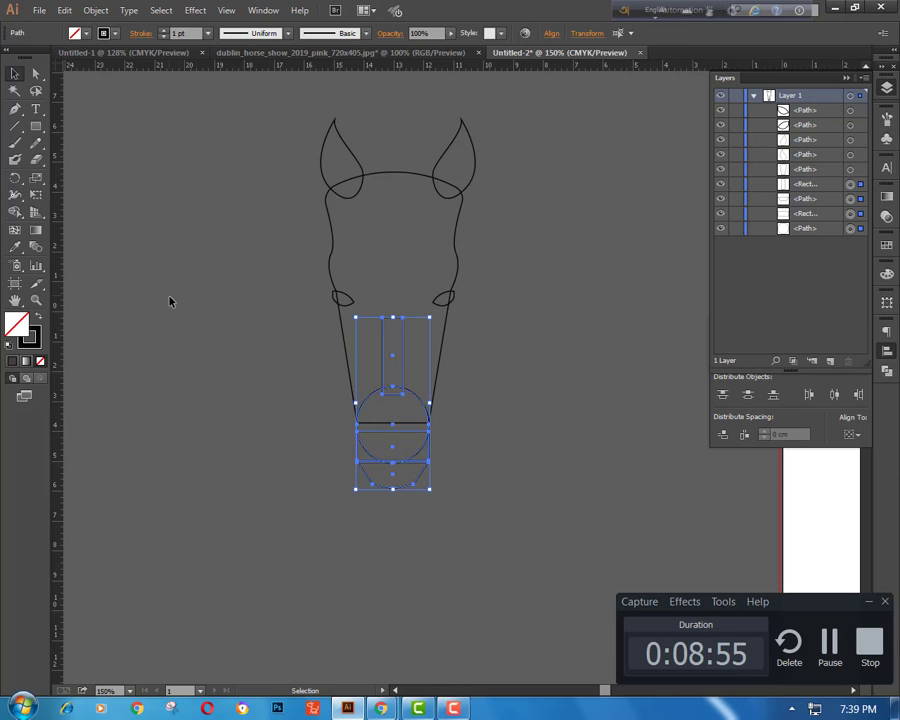
{"action": "left_click", "coordinate": [300, 310]}
{"action": "left_click", "coordinate": [401, 318]}
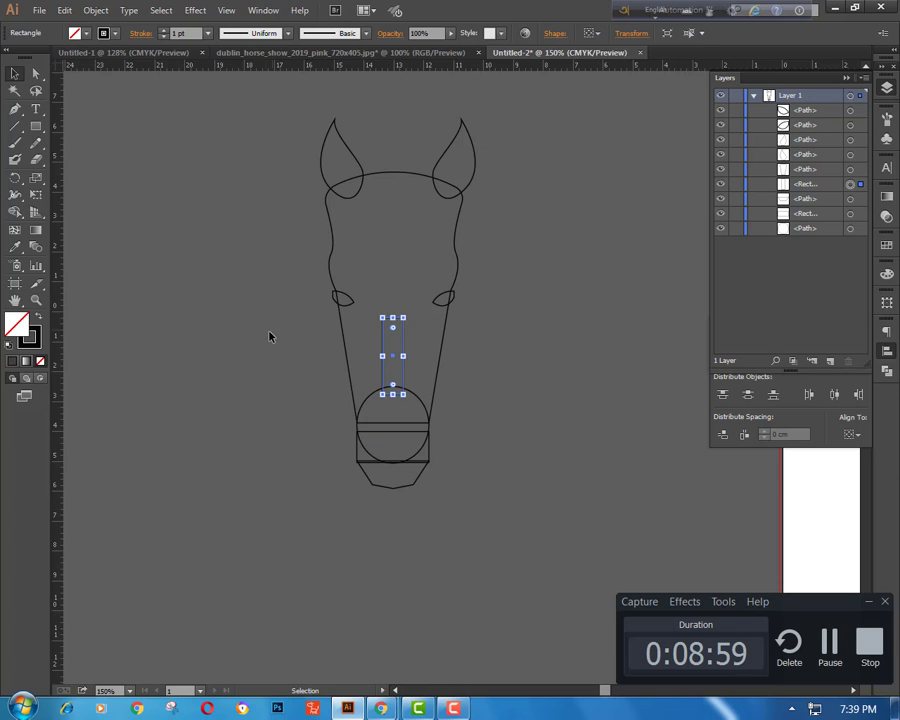
- Draw a closed crown-shaped forehead marking with three peaks, tapering down to the top of the narrow rectangle, with the Pen tool
{"action": "key", "text": "p"}
{"action": "left_click", "coordinate": [386, 327]}
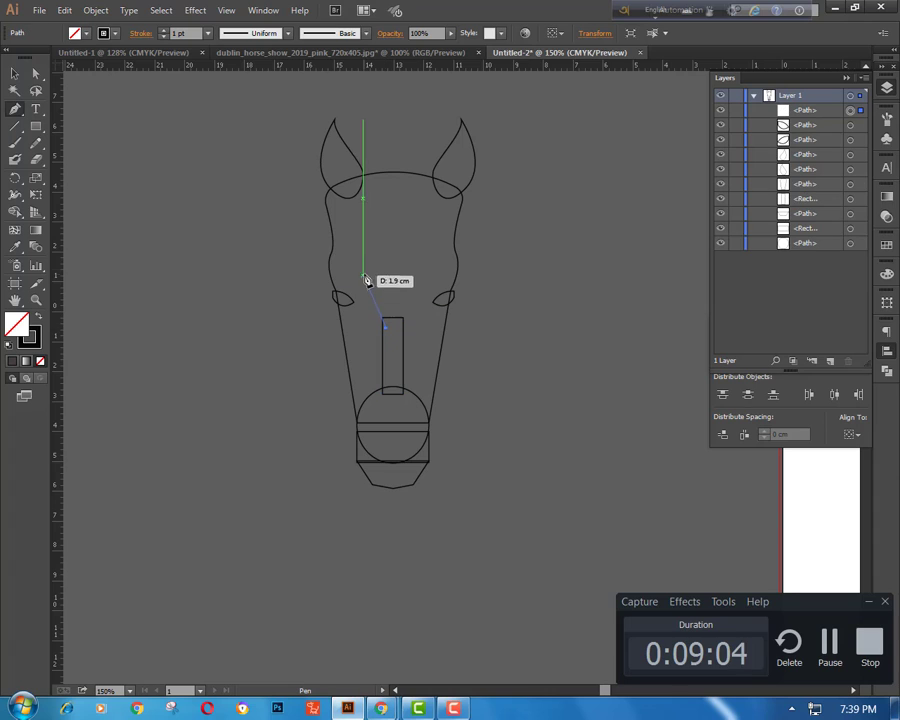
{"action": "left_click_drag", "start_coordinate": [362, 266], "coordinate": [393, 288]}
{"action": "key", "text": "ctrl+z"}
{"action": "key", "text": "ctrl+z"}
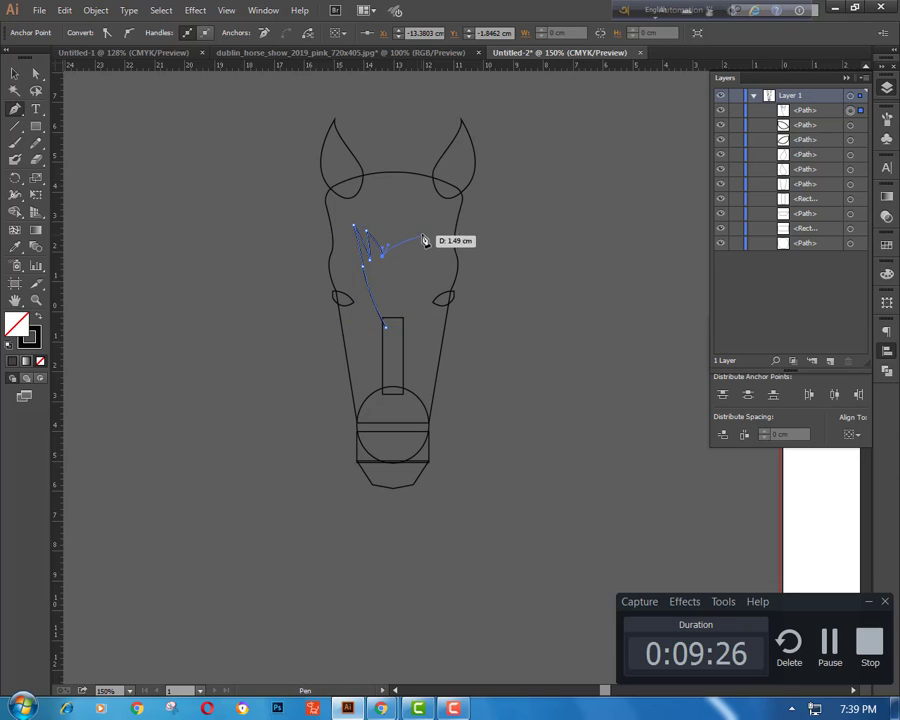
{"action": "left_click", "coordinate": [414, 236]}
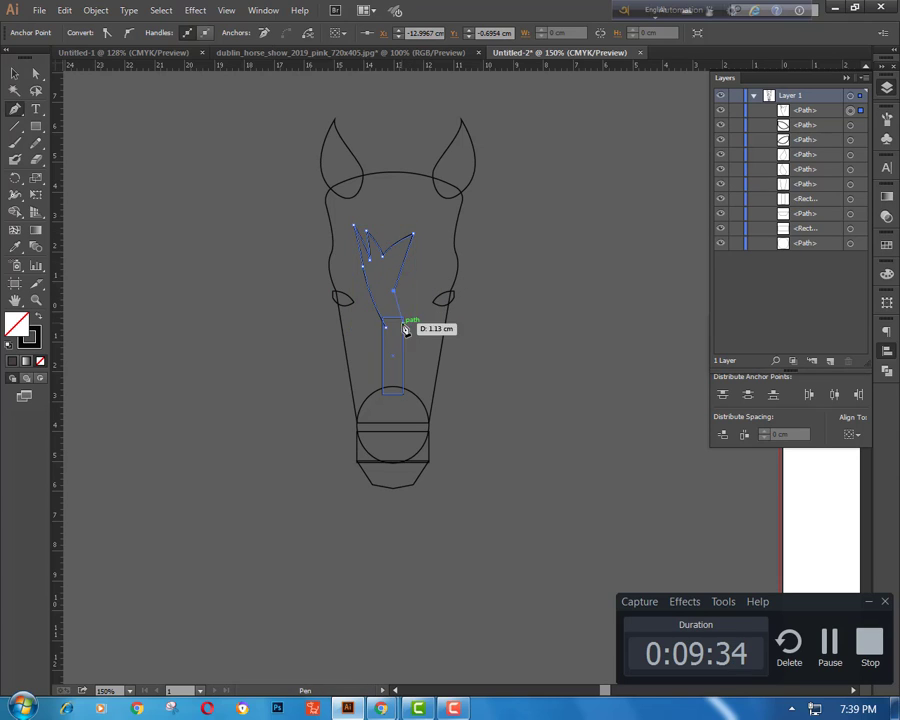
{"action": "left_click", "coordinate": [401, 322]}
{"action": "key", "text": "v"}
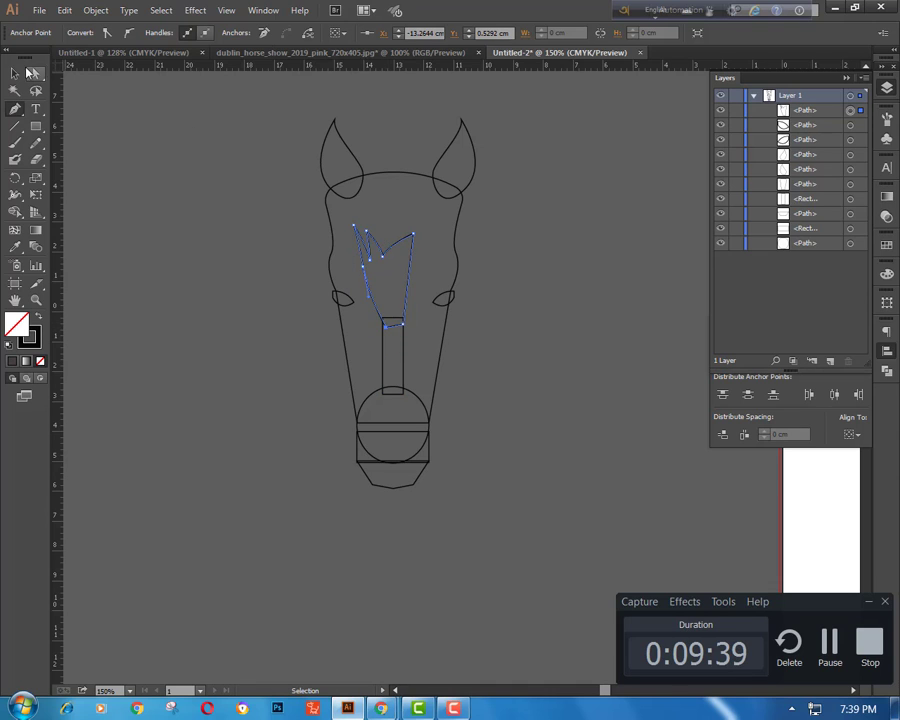
{"action": "left_click", "coordinate": [243, 292]}
- Spread the forehead marking's right peak and inner valley to the right, and shift its middle peak towards the centre
{"action": "left_click", "coordinate": [409, 236]}
{"action": "key", "text": "a"}
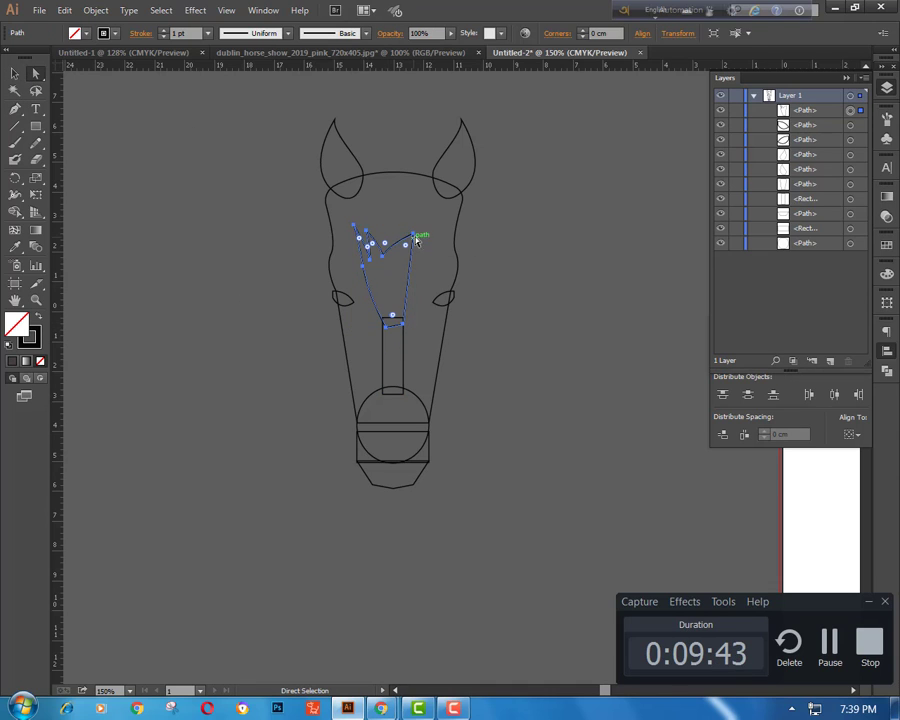
{"action": "left_click_drag", "start_coordinate": [410, 244], "coordinate": [374, 231]}
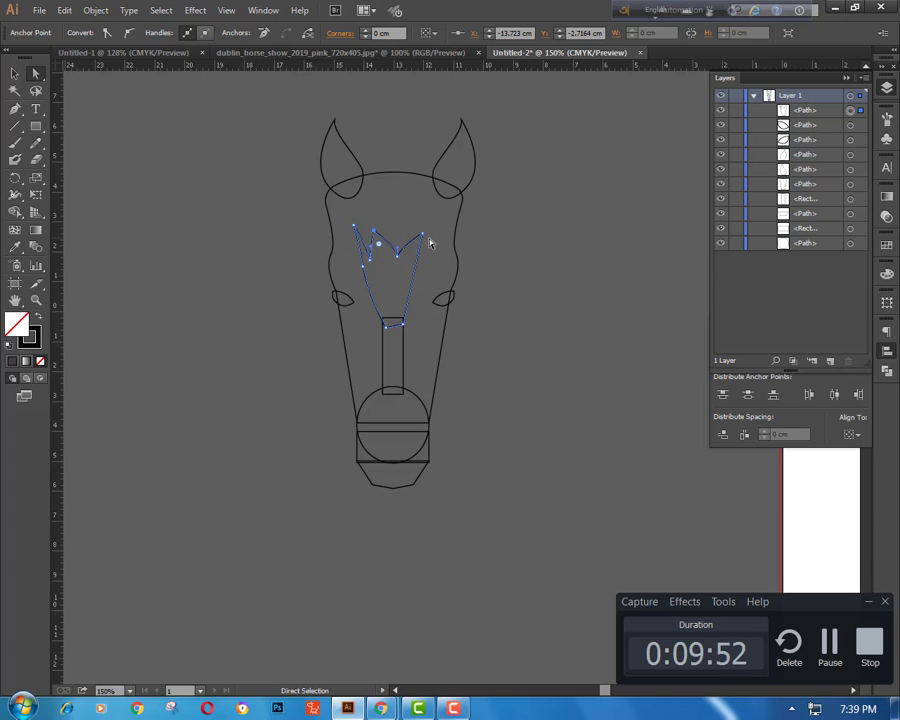
{"action": "key", "text": "Right"}
{"action": "key", "text": "Right"}
{"action": "key", "text": "Right"}
{"action": "key", "text": "Right"}
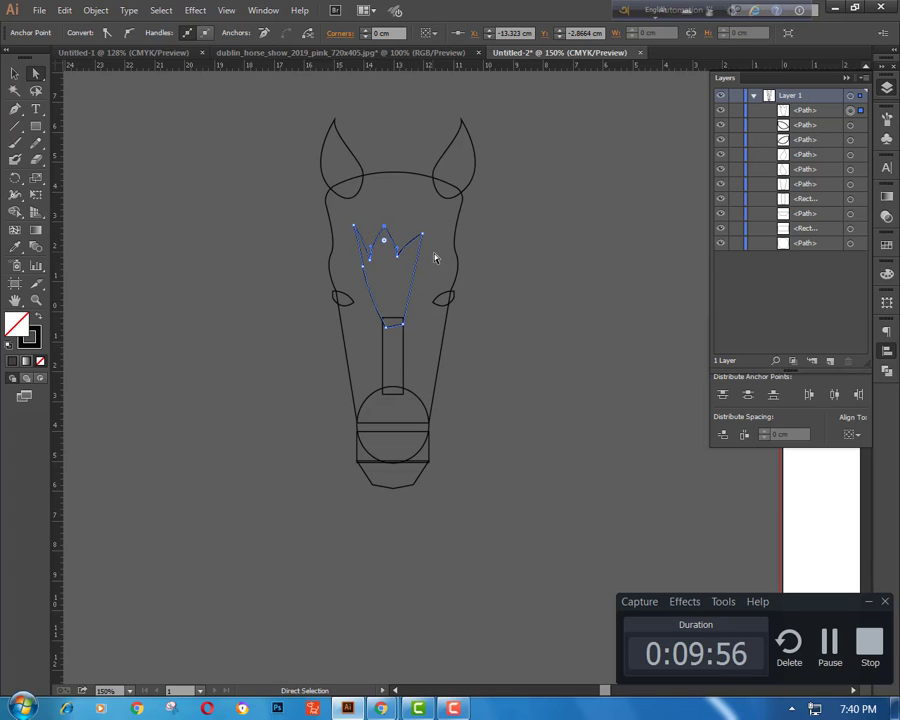
- Move the forehead marking's left peak outward and slightly down to about X -14.59 cm, Y -2.80 cm
{"action": "left_click", "coordinate": [354, 226]}
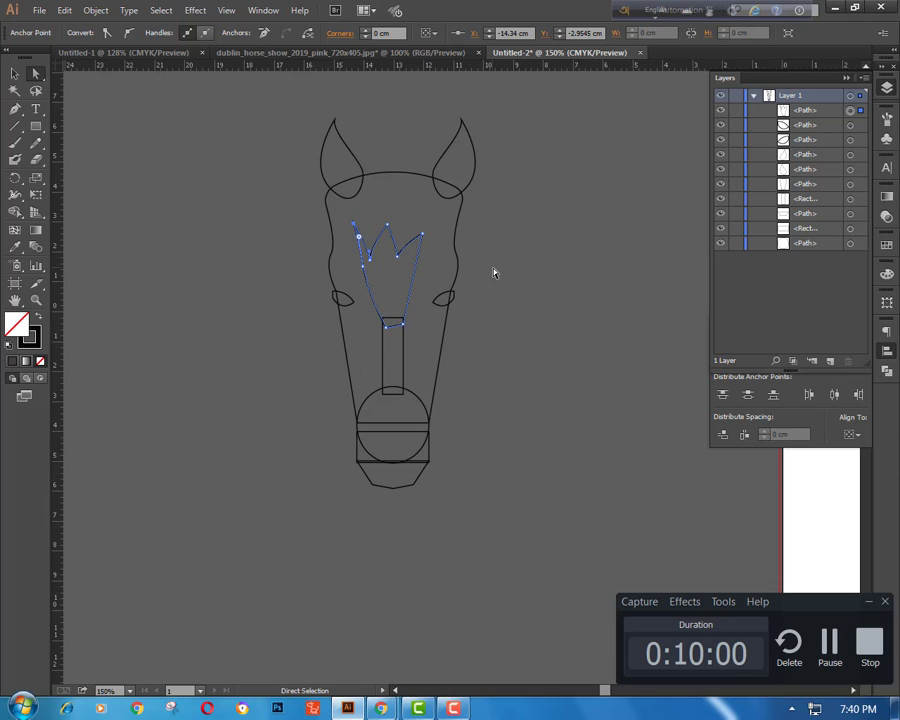
{"action": "key", "text": "Left"}
{"action": "key", "text": "Left"}
{"action": "key", "text": "Left"}
{"action": "key", "text": "Left"}
{"action": "key", "text": "Left"}
{"action": "key", "text": "Left"}
{"action": "key", "text": "Left"}
{"action": "key", "text": "Down"}
{"action": "key", "text": "Down"}
{"action": "key", "text": "Down"}
{"action": "key", "text": "v"}
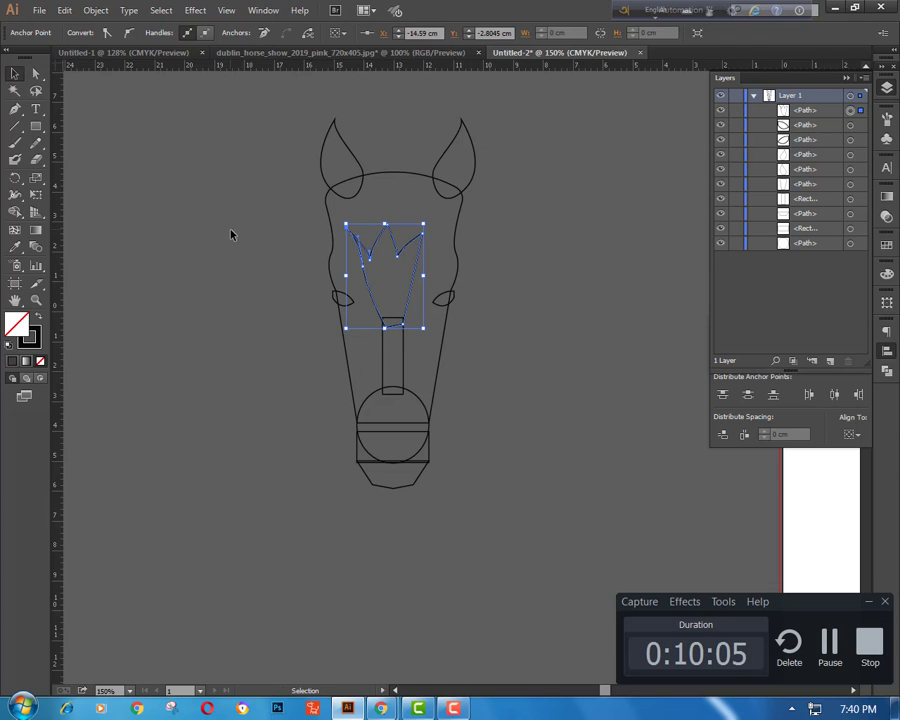
- Adjust the curve of the forehead marking's left edge just below its left peak
{"action": "left_click", "coordinate": [268, 308]}
{"action": "left_click", "coordinate": [357, 237]}
{"action": "left_click", "coordinate": [34, 75]}
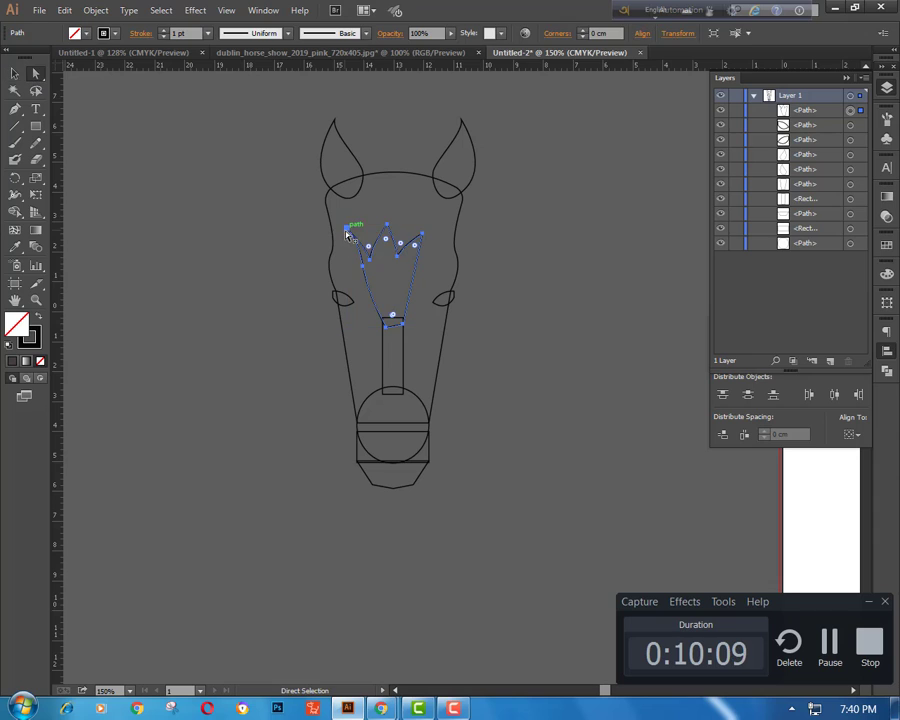
{"action": "left_click", "coordinate": [347, 229]}
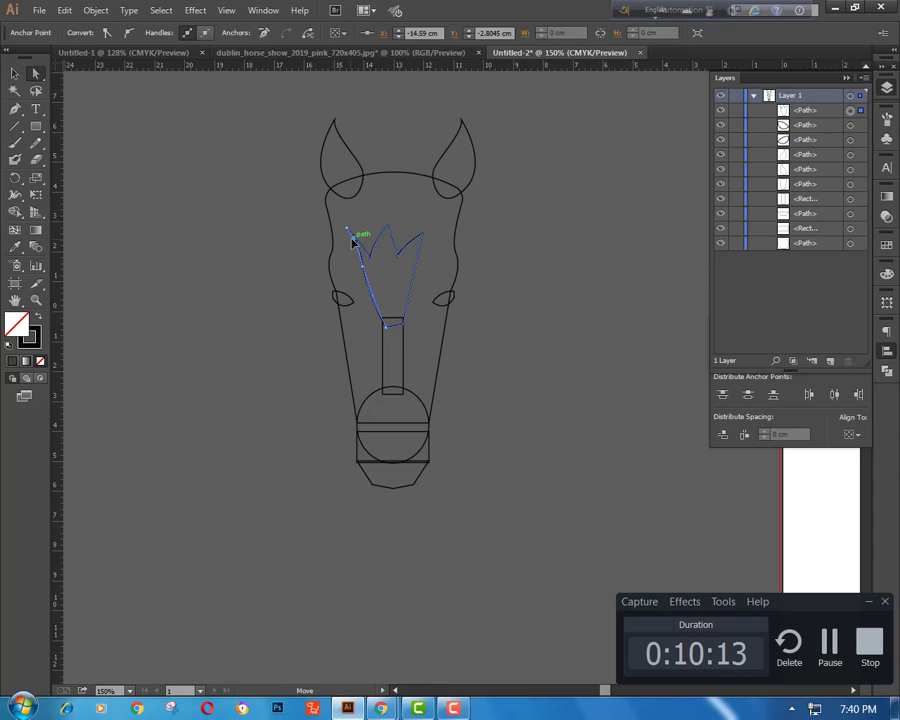
{"action": "key", "text": "v"}
{"action": "left_click", "coordinate": [147, 181]}
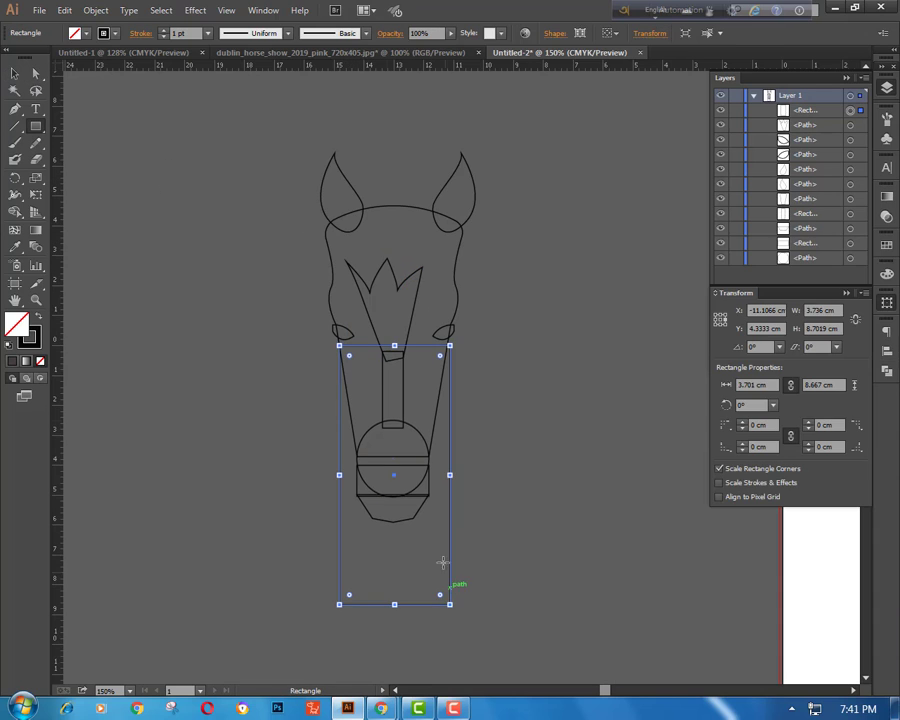
- Resize the tall neck rectangle below the eyes to about 3.62 cm wide and 8.29 cm high
{"action": "left_click_drag", "start_coordinate": [395, 606], "coordinate": [394, 591]}
{"action": "key", "text": "ctrl+plus"}
{"action": "key", "text": "ctrl+plus"}
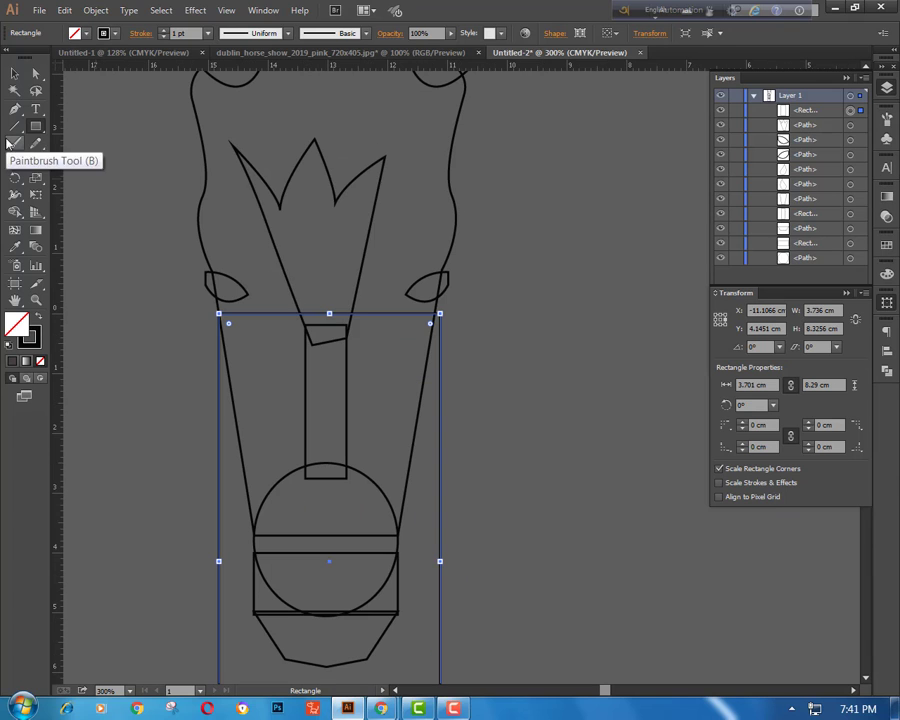
{"action": "left_click", "coordinate": [15, 74]}
{"action": "left_click_drag", "start_coordinate": [440, 561], "coordinate": [435, 561]}
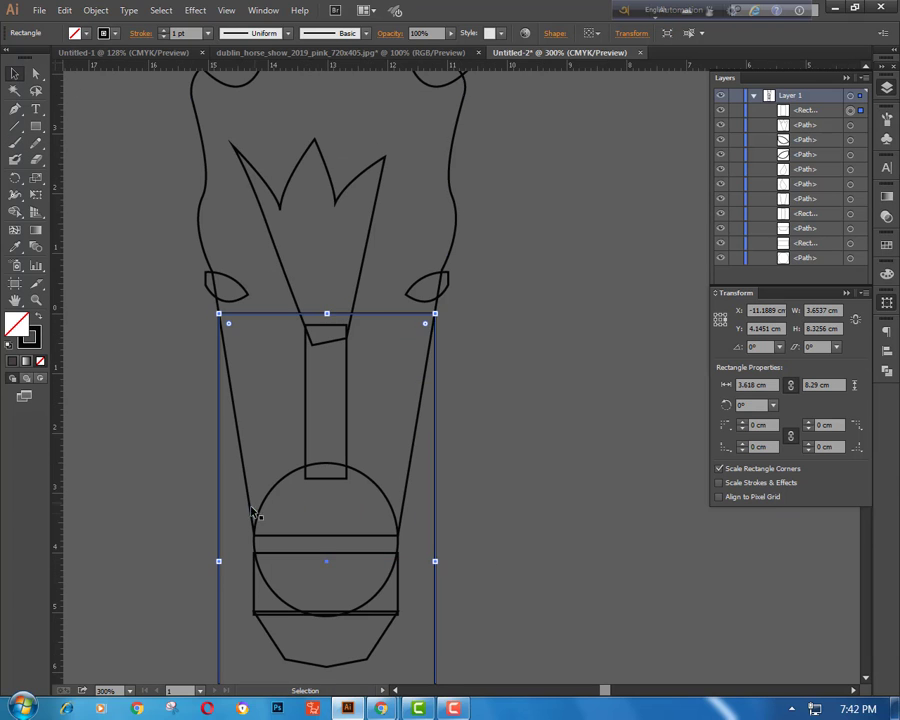
{"action": "left_click", "coordinate": [210, 361]}
{"action": "key", "text": "ctrl+minus"}
{"action": "key", "text": "ctrl+minus"}
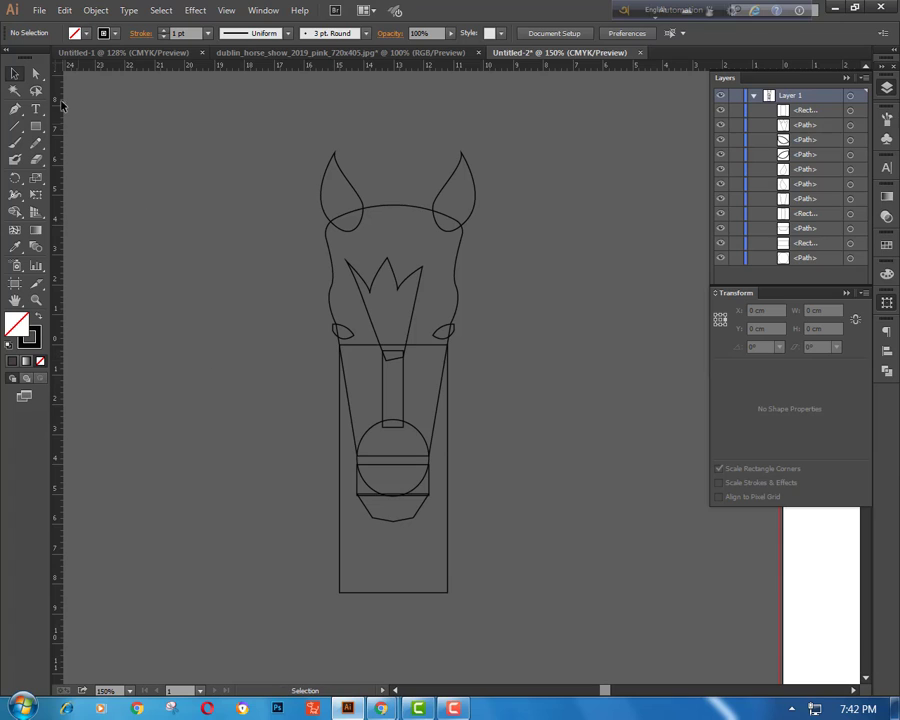
- Add an anchor point about halfway down both the right and left sides of the neck rectangle
{"action": "left_click", "coordinate": [450, 460]}
{"action": "left_click_drag", "start_coordinate": [15, 108], "coordinate": [74, 126]}
{"action": "left_click", "coordinate": [447, 470]}
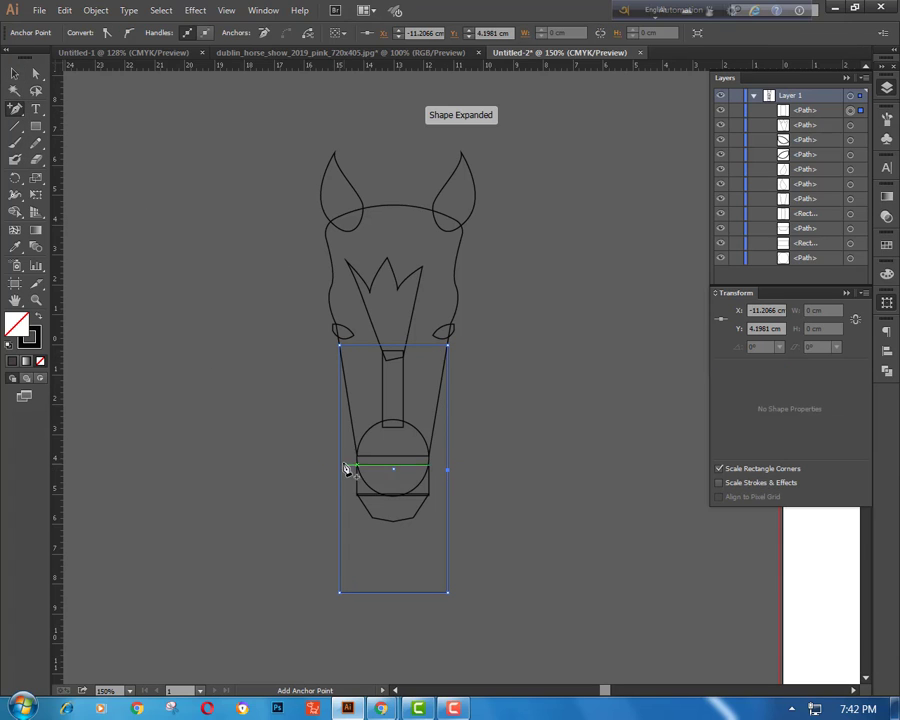
{"action": "left_click", "coordinate": [341, 467]}
{"action": "left_click", "coordinate": [35, 73]}
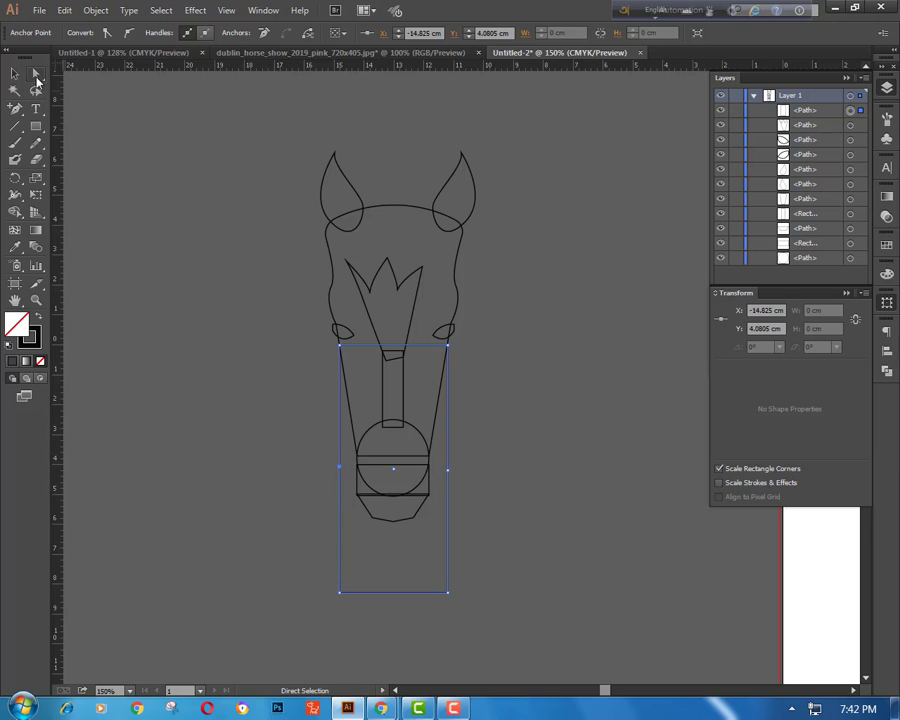
{"action": "left_click", "coordinate": [448, 592]}
{"action": "left_click_drag", "start_coordinate": [450, 605], "coordinate": [482, 632]}
{"action": "key", "text": "v"}
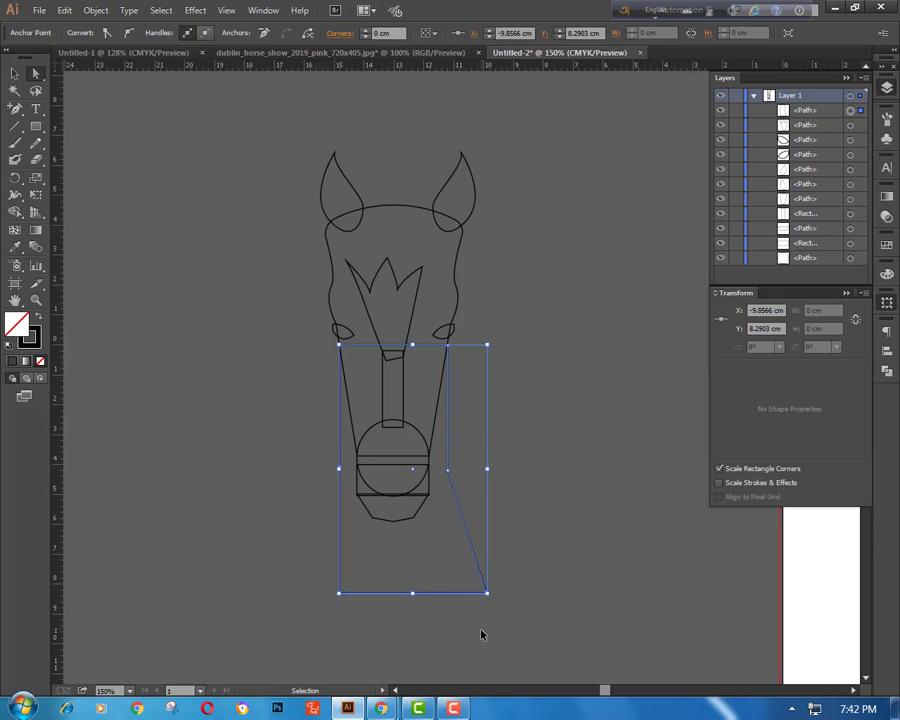
{"action": "key", "text": "Left"}
{"action": "key", "text": "Left"}
{"action": "key", "text": "Left"}
{"action": "key", "text": "Left"}
{"action": "key", "text": "Left"}
{"action": "key", "text": "Left"}
{"action": "key", "text": "Left"}
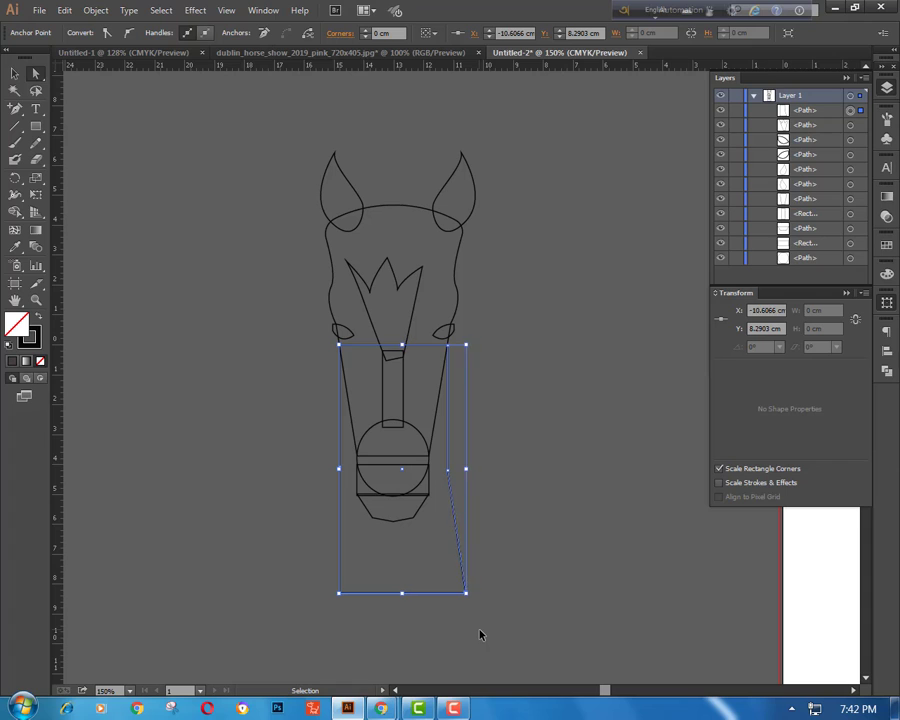
{"action": "key", "text": "Left"}
{"action": "key", "text": "Left"}
{"action": "key", "text": "Left"}
{"action": "key", "text": "Left"}
{"action": "key", "text": "a"}
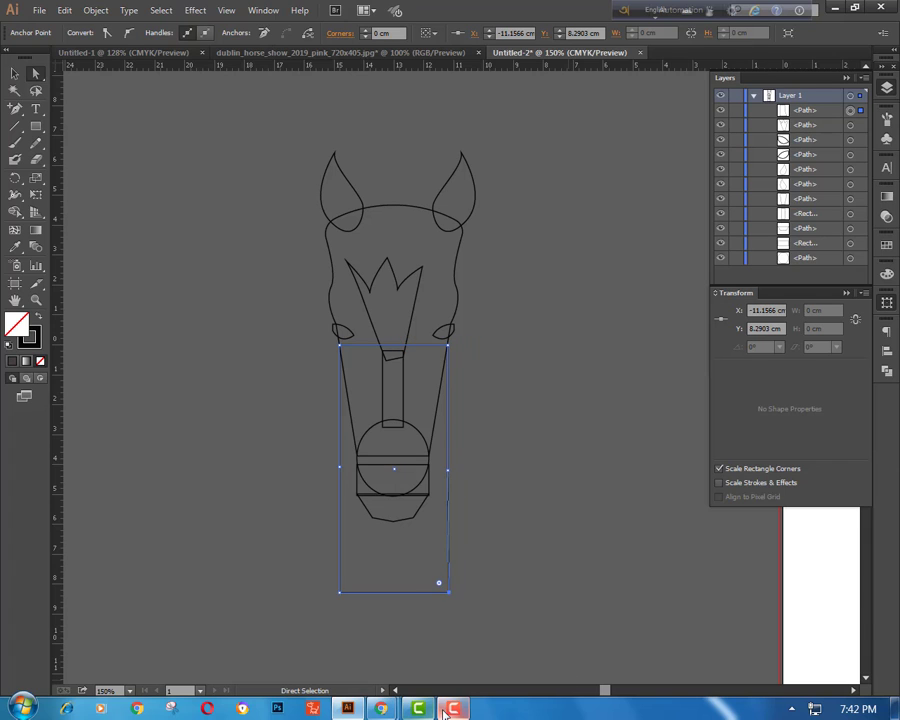
{"action": "mouse_move", "coordinate": [453, 708]}
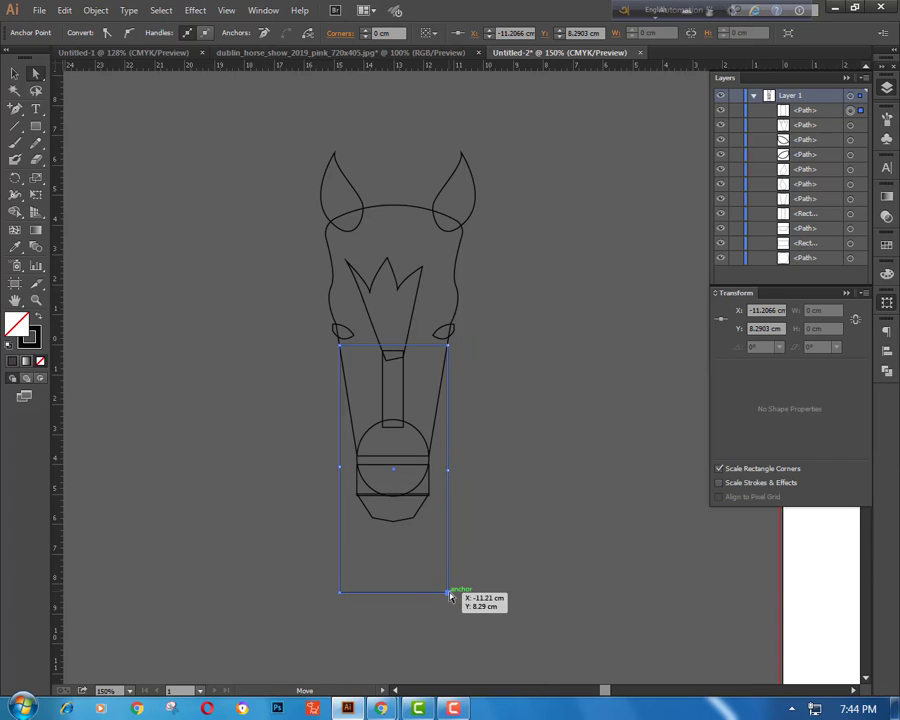
- Move the neck shape's bottom right corner about 1 cm outward so that its lower right side flares
{"action": "key", "text": "Right"}
{"action": "key", "text": "Right"}
{"action": "key", "text": "Right"}
{"action": "key", "text": "Right"}
{"action": "key", "text": "Right"}
{"action": "key", "text": "Right"}
{"action": "key", "text": "Right"}
{"action": "key", "text": "Right"}
{"action": "key", "text": "Right"}
{"action": "key", "text": "Right"}
{"action": "key", "text": "Right"}
{"action": "key", "text": "Right"}
{"action": "key", "text": "Right"}
{"action": "key", "text": "Right"}
{"action": "key", "text": "Right"}
{"action": "key", "text": "Right"}
{"action": "key", "text": "Right"}
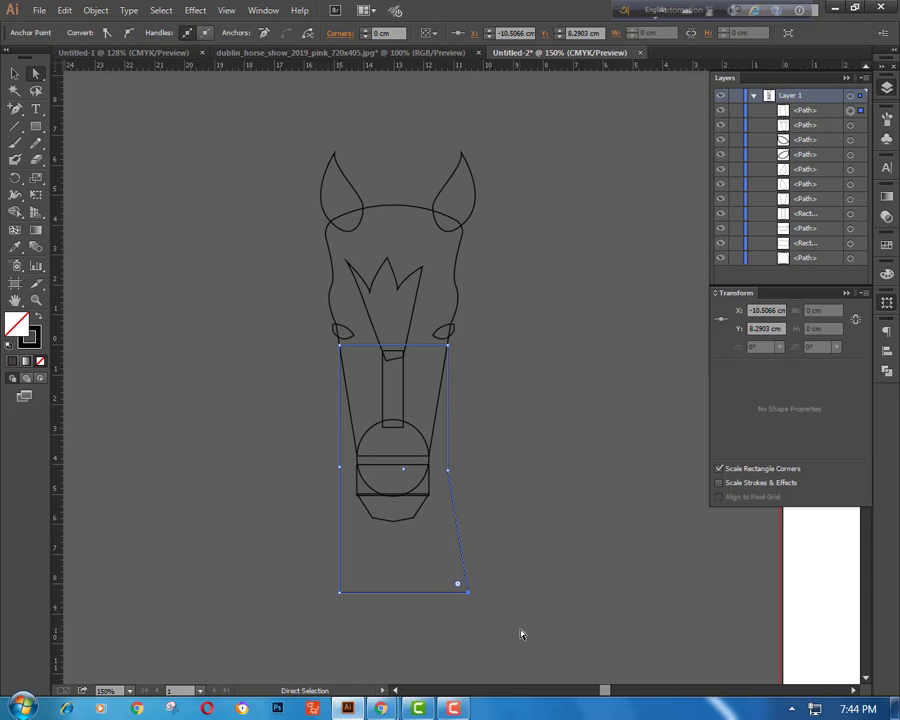
- Move the neck shape's bottom left corner 1 cm outward to mirror the flare on the right
{"action": "left_click_drag", "start_coordinate": [343, 592], "coordinate": [337, 592]}
{"action": "key", "text": "Left"}
{"action": "key", "text": "Left"}
{"action": "key", "text": "Left"}
{"action": "key", "text": "Left"}
{"action": "key", "text": "Left"}
{"action": "key", "text": "Left"}
{"action": "key", "text": "Left"}
{"action": "key", "text": "Left"}
{"action": "key", "text": "Left"}
{"action": "key", "text": "Left"}
{"action": "key", "text": "Left"}
{"action": "key", "text": "Left"}
{"action": "key", "text": "Left"}
{"action": "key", "text": "Left"}
{"action": "left_click", "coordinate": [352, 618]}
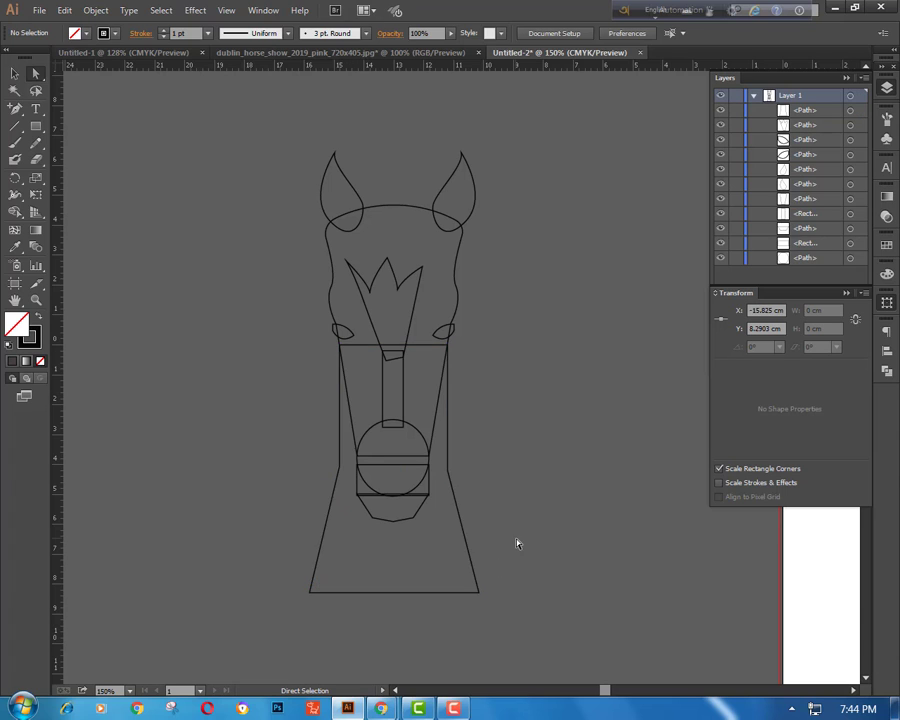
- Lock and hide the neck path
{"action": "left_click", "coordinate": [456, 476]}
{"action": "left_click", "coordinate": [735, 111]}
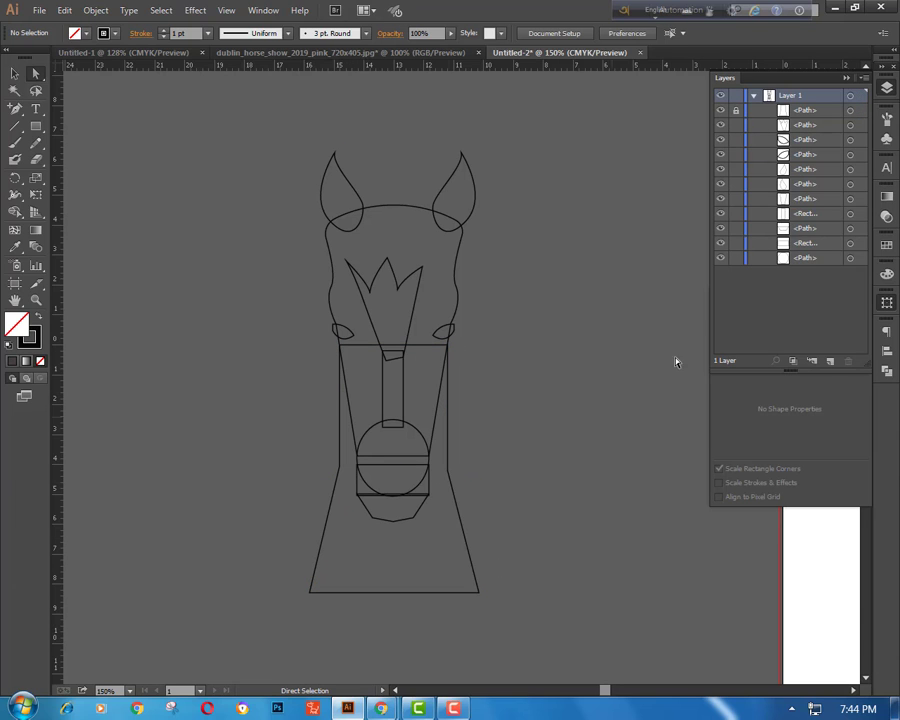
{"action": "left_click", "coordinate": [720, 111]}
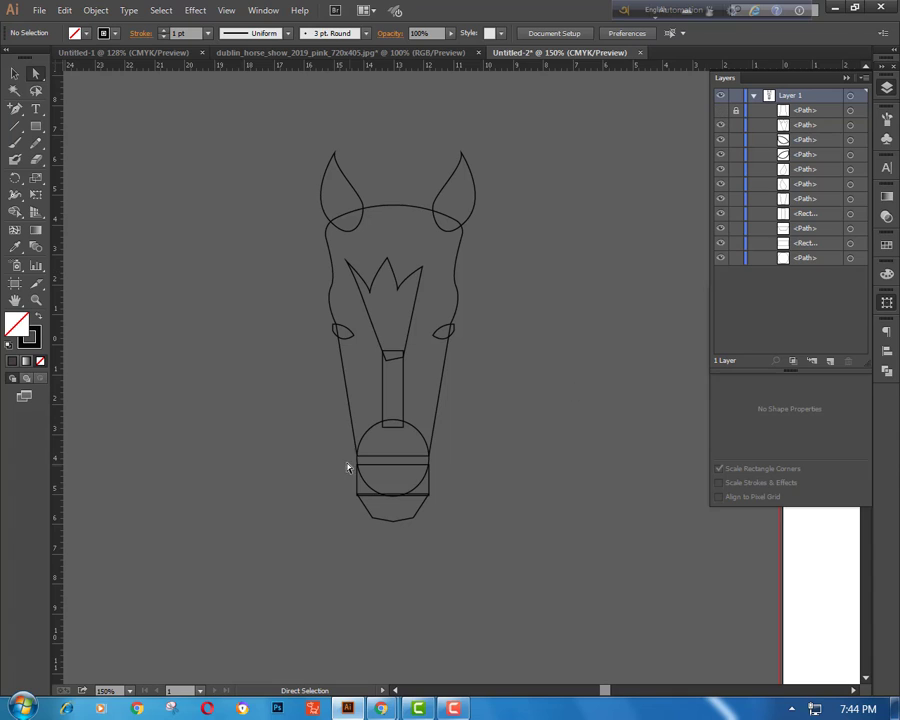
{"action": "left_click", "coordinate": [385, 404]}
{"action": "left_click", "coordinate": [365, 276]}
{"action": "left_click_drag", "start_coordinate": [416, 517], "coordinate": [418, 519]}
{"action": "left_click", "coordinate": [526, 396]}
- Group the head outline with the left and right eyes
{"action": "left_click", "coordinate": [453, 273]}
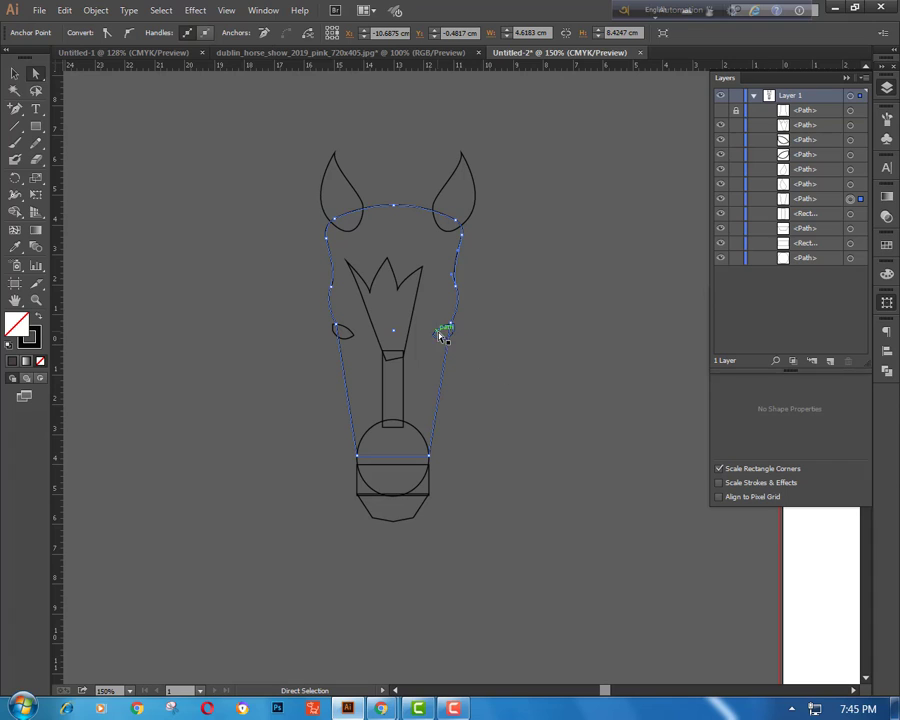
{"action": "left_click", "coordinate": [83, 261]}
{"action": "key", "text": "v"}
{"action": "left_click", "coordinate": [446, 327]}
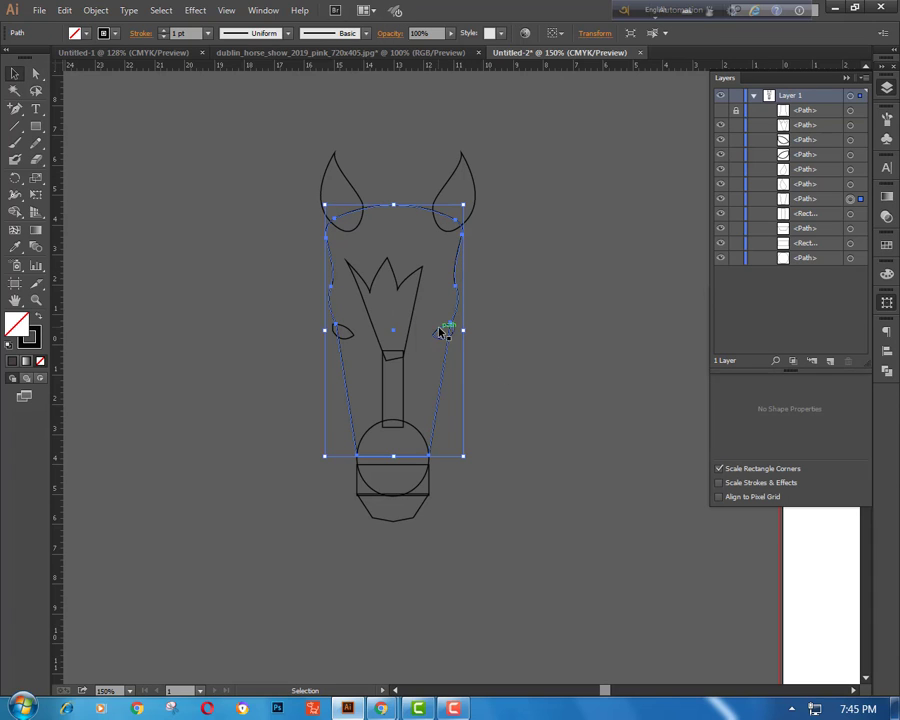
{"action": "left_click", "coordinate": [353, 325], "text": "shift"}
{"action": "right_click", "coordinate": [237, 344]}
{"action": "left_click", "coordinate": [264, 416]}
{"action": "left_click", "coordinate": [356, 410]}
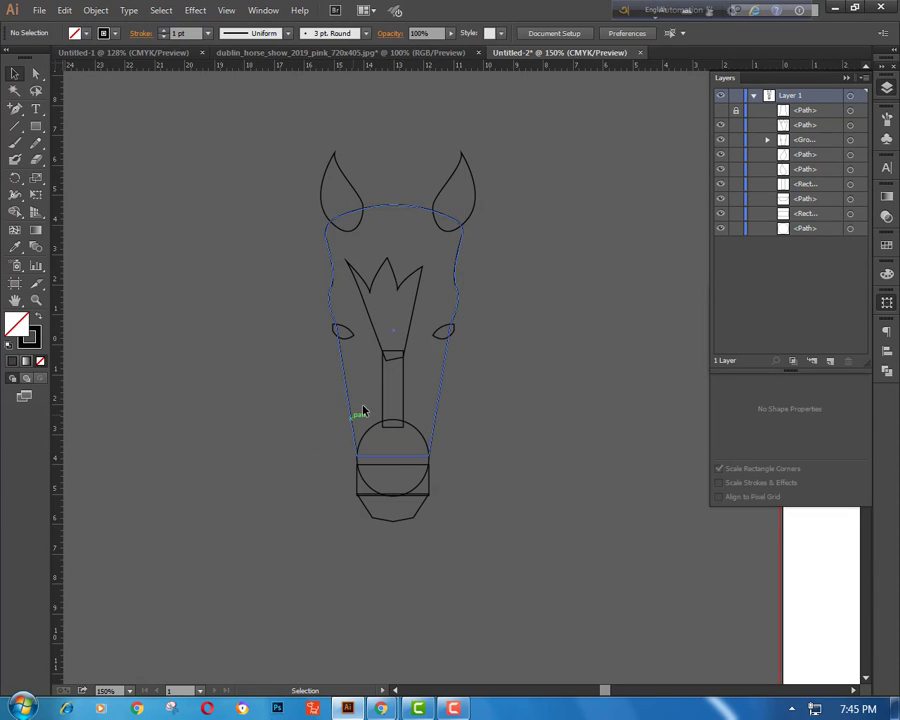
{"action": "left_click", "coordinate": [405, 522]}
{"action": "left_click", "coordinate": [464, 287]}
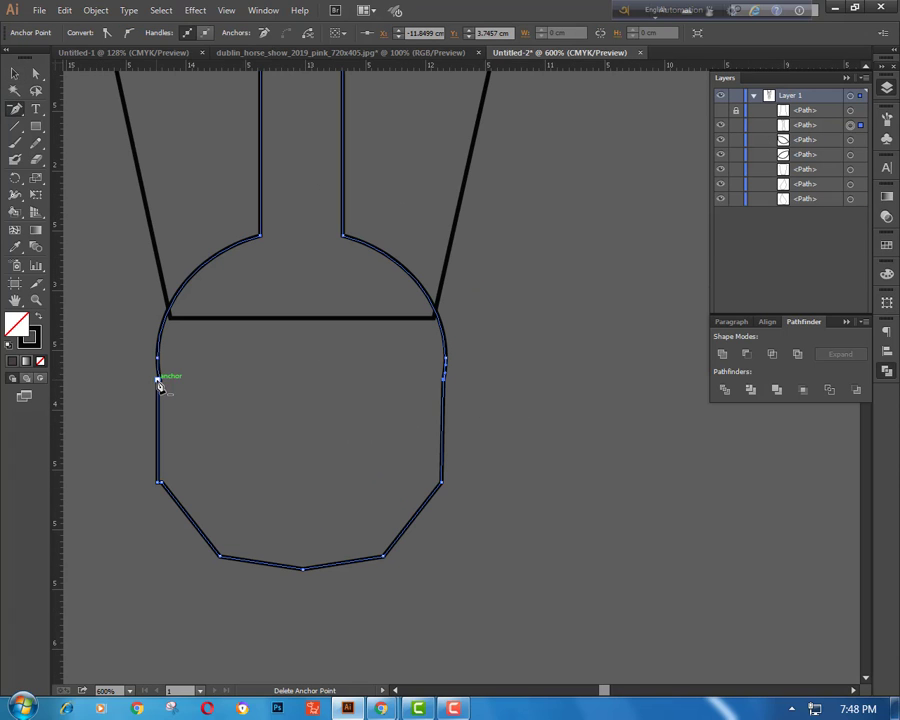
- Remove the surplus anchor points at the left side's upper bend and lower corner of the merged face-marking and muzzle outline
{"action": "left_click", "coordinate": [158, 380]}
{"action": "left_click", "coordinate": [158, 482]}
{"action": "left_click", "coordinate": [14, 76]}
{"action": "left_click", "coordinate": [36, 74]}
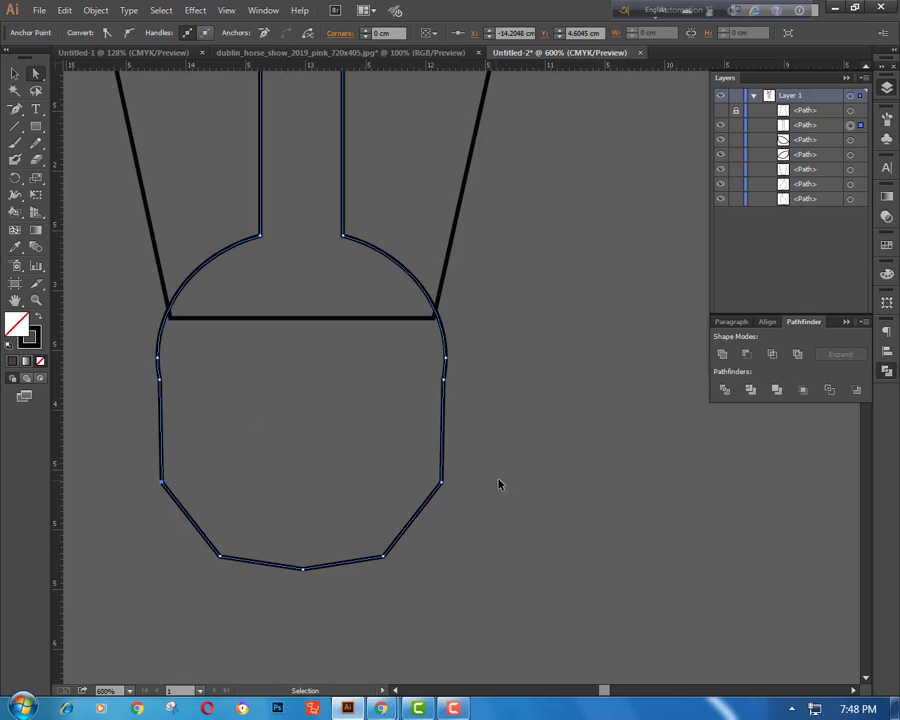
{"action": "left_click", "coordinate": [528, 460]}
{"action": "key", "text": "ctrl+minus"}
{"action": "key", "text": "ctrl+minus"}
{"action": "key", "text": "ctrl+minus"}
{"action": "key", "text": "ctrl+minus"}
{"action": "key", "text": "ctrl+plus"}
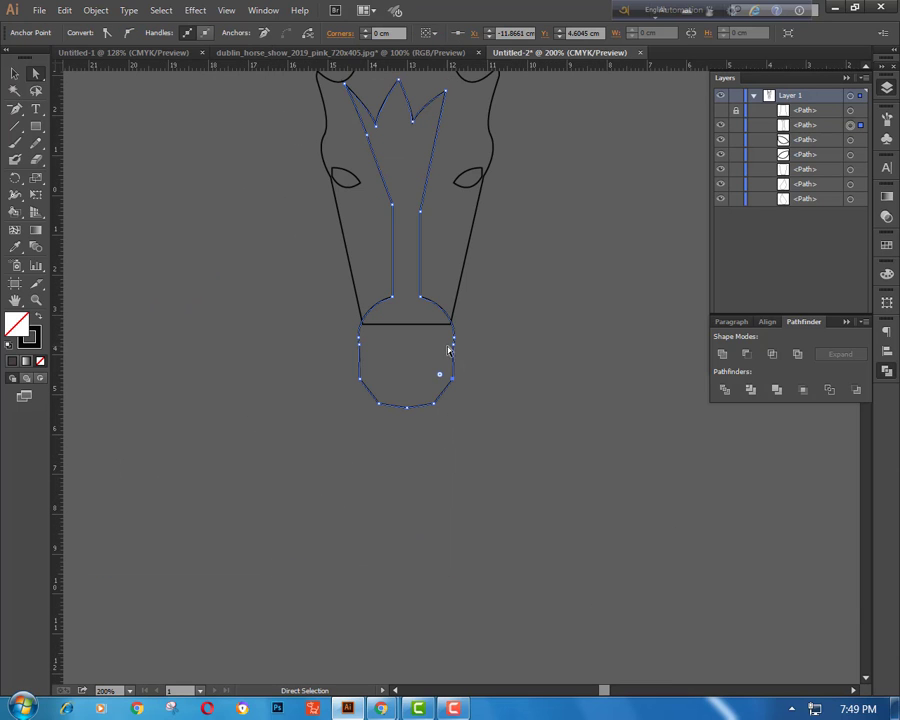
- Remove the surplus anchor points just below the upper bends on both sides of the muzzle outline
{"action": "key", "text": "ctrl+plus"}
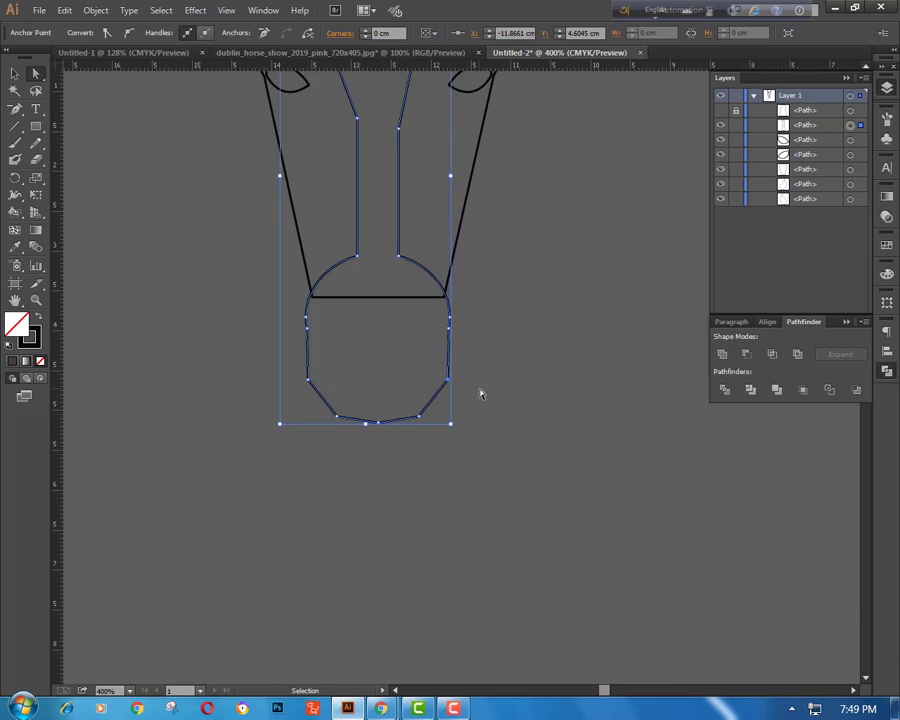
{"action": "key", "text": "minus"}
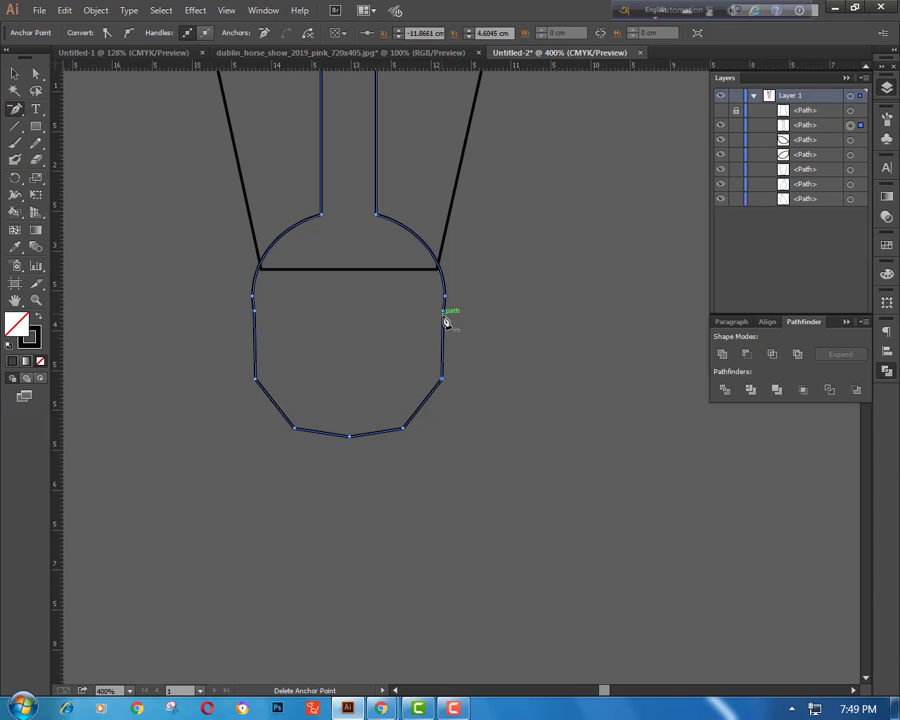
{"action": "left_click", "coordinate": [444, 312]}
{"action": "left_click", "coordinate": [254, 311]}
- Convert the muzzle's lower left and right side corners to curves so both sides bend gently inward
{"action": "left_click", "coordinate": [36, 75]}
{"action": "left_click", "coordinate": [16, 112]}
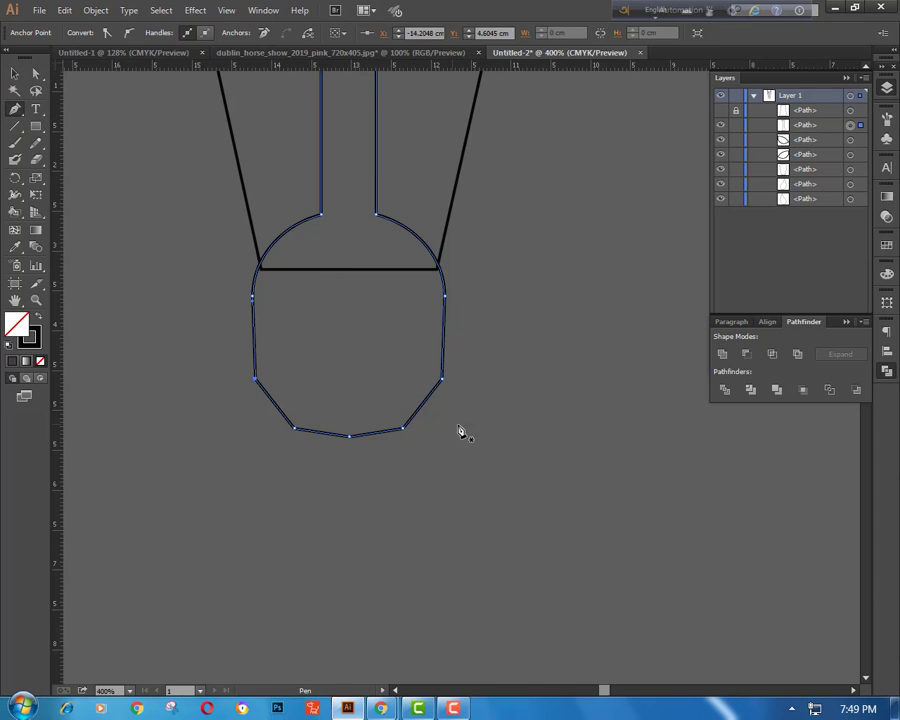
{"action": "left_click", "coordinate": [441, 374]}
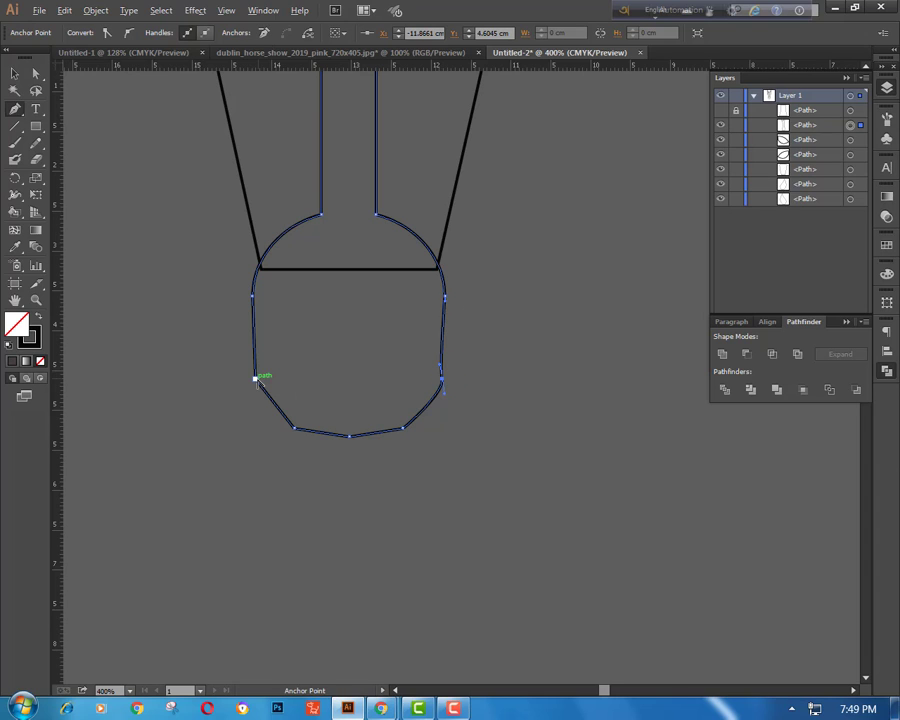
{"action": "mouse_move", "coordinate": [256, 380]}
{"action": "left_mouse_down"}
{"action": "mouse_move", "coordinate": [252, 386]}
{"action": "mouse_move", "coordinate": [262, 362]}
{"action": "left_mouse_up"}
{"action": "mouse_move", "coordinate": [444, 374]}
{"action": "left_mouse_down"}
{"action": "mouse_move", "coordinate": [436, 359]}
{"action": "mouse_move", "coordinate": [444, 391]}
{"action": "left_mouse_up"}
{"action": "left_click", "coordinate": [504, 402], "text": "ctrl"}
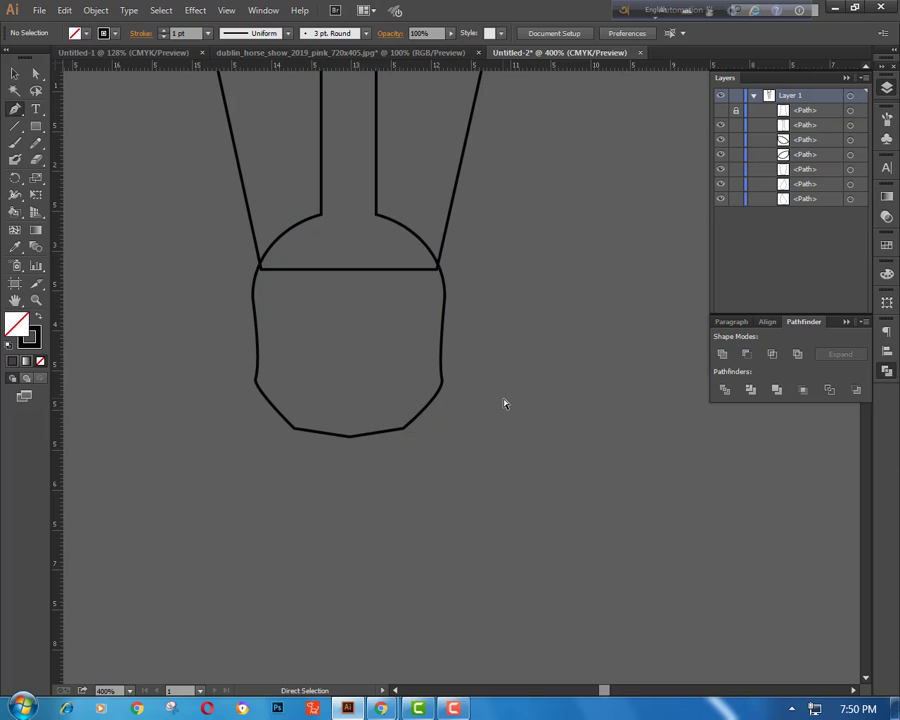
{"action": "key", "text": "ctrl+minus"}
{"action": "key", "text": "ctrl+minus"}
{"action": "key", "text": "ctrl+plus"}
{"action": "key", "text": "ctrl+plus"}
{"action": "key", "text": "ctrl+minus"}
{"action": "key", "text": "ctrl+minus"}
{"action": "key", "text": "ctrl+minus"}
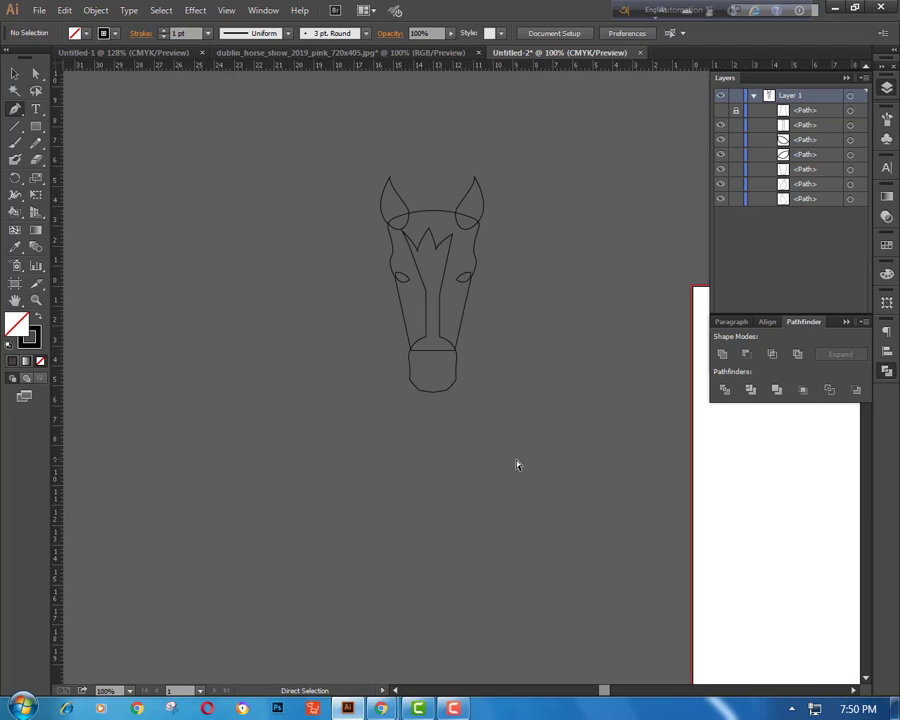
- Nudge the two anchor points on either side of the muzzle's bottom centre inward by three increments each
{"action": "key", "text": "ctrl+plus"}
{"action": "key", "text": "ctrl+plus"}
{"action": "left_click_drag", "start_coordinate": [499, 283], "coordinate": [507, 415]}
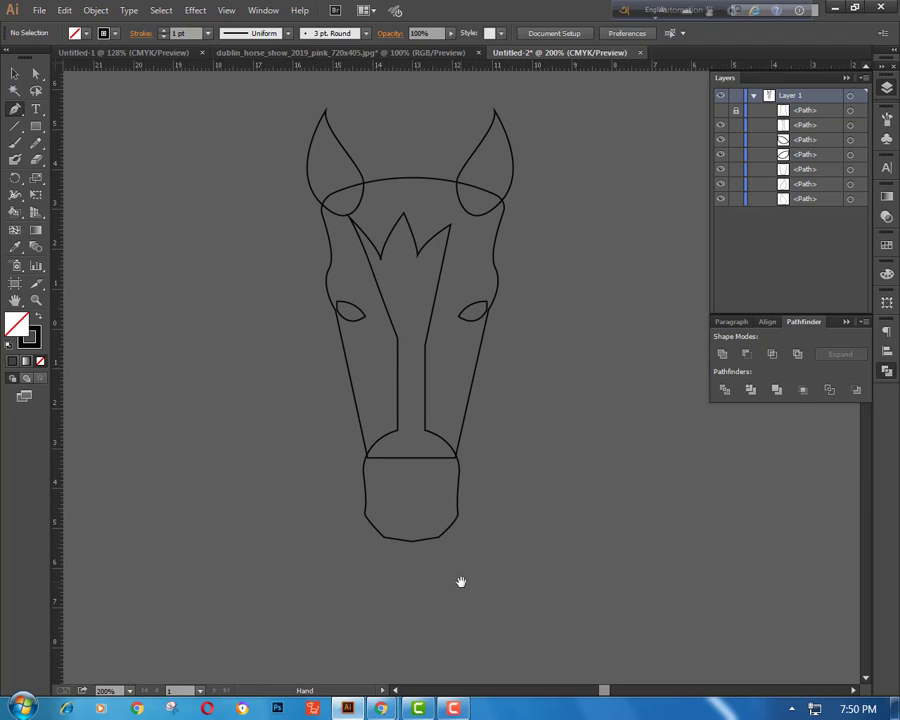
{"action": "left_click_drag", "start_coordinate": [435, 575], "coordinate": [482, 557]}
{"action": "left_click", "coordinate": [486, 517]}
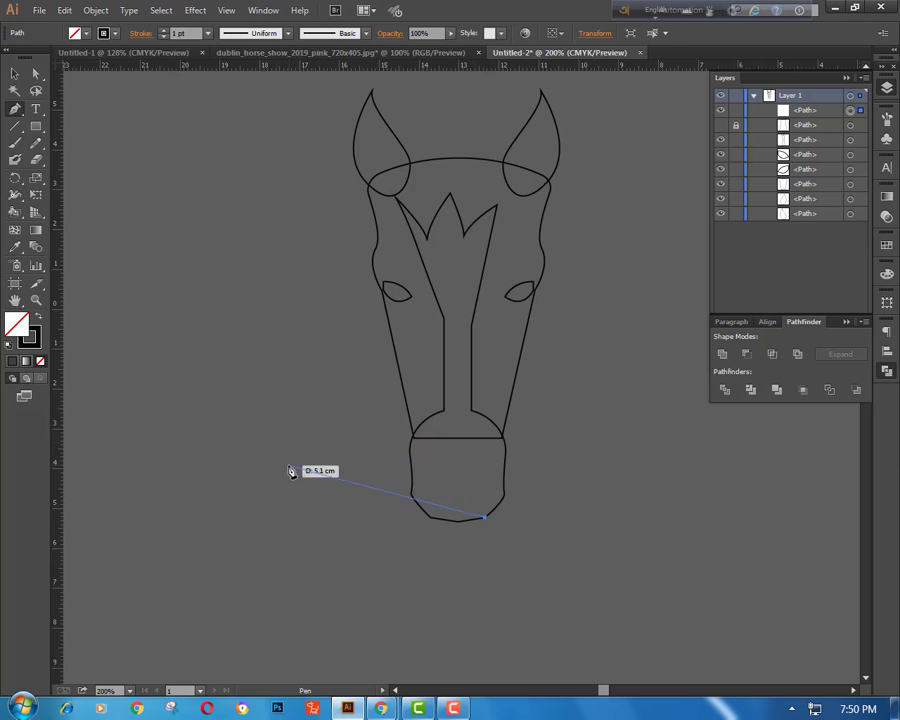
{"action": "key", "text": "ctrl+z"}
{"action": "left_click", "coordinate": [35, 73]}
{"action": "left_click", "coordinate": [484, 516]}
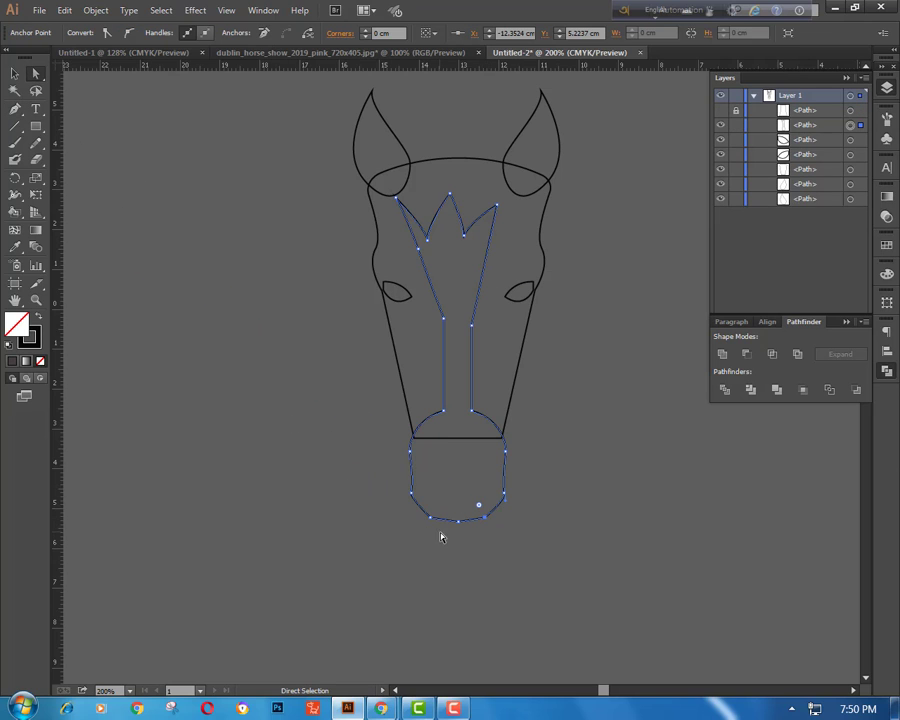
{"action": "key", "text": "Left"}
{"action": "key", "text": "Left"}
{"action": "key", "text": "Left"}
{"action": "left_click", "coordinate": [430, 517]}
{"action": "key", "text": "Right"}
{"action": "key", "text": "Right"}
{"action": "key", "text": "Right"}
{"action": "left_click", "coordinate": [594, 490]}
{"action": "key", "text": "ctrl+minus"}
{"action": "key", "text": "ctrl+minus"}
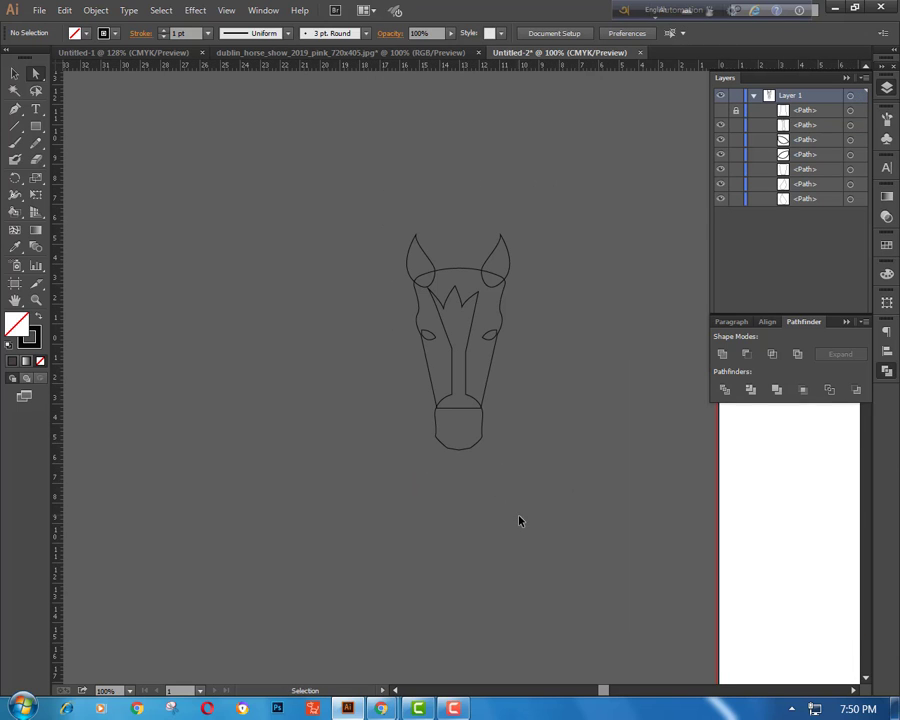
- Narrow the muzzle's lower half by moving the lower anchor points on both sides inward
{"action": "key", "text": "ctrl+plus"}
{"action": "key", "text": "ctrl+plus"}
{"action": "key", "text": "a"}
{"action": "left_click", "coordinate": [504, 402]}
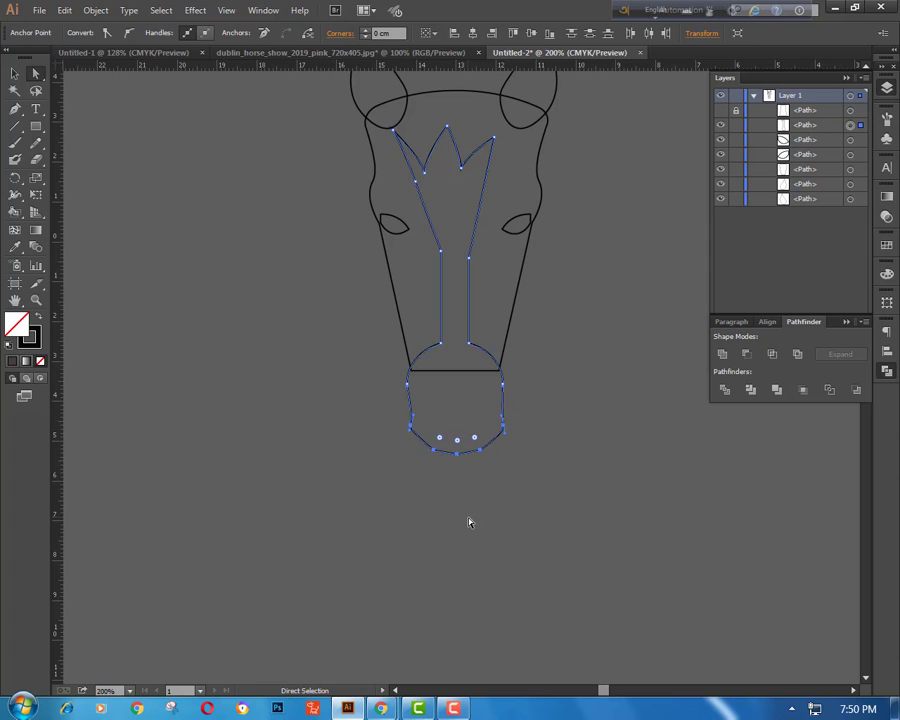
{"action": "key", "text": "ctrl+z"}
{"action": "left_click_drag", "start_coordinate": [372, 408], "coordinate": [435, 475]}
{"action": "left_click", "coordinate": [222, 264]}
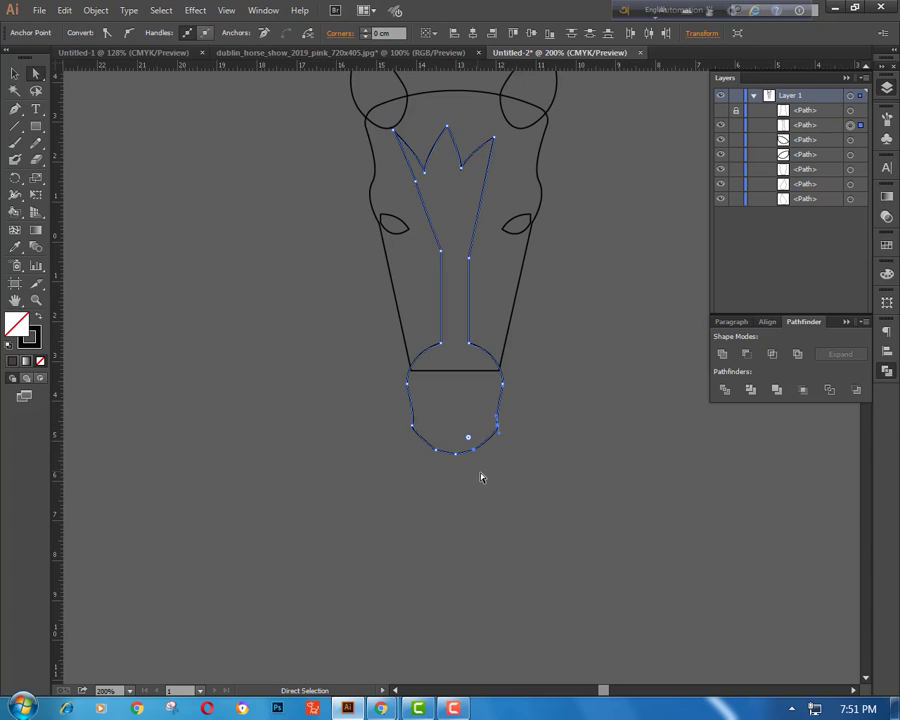
{"action": "key", "text": "v"}
{"action": "left_click", "coordinate": [472, 477]}
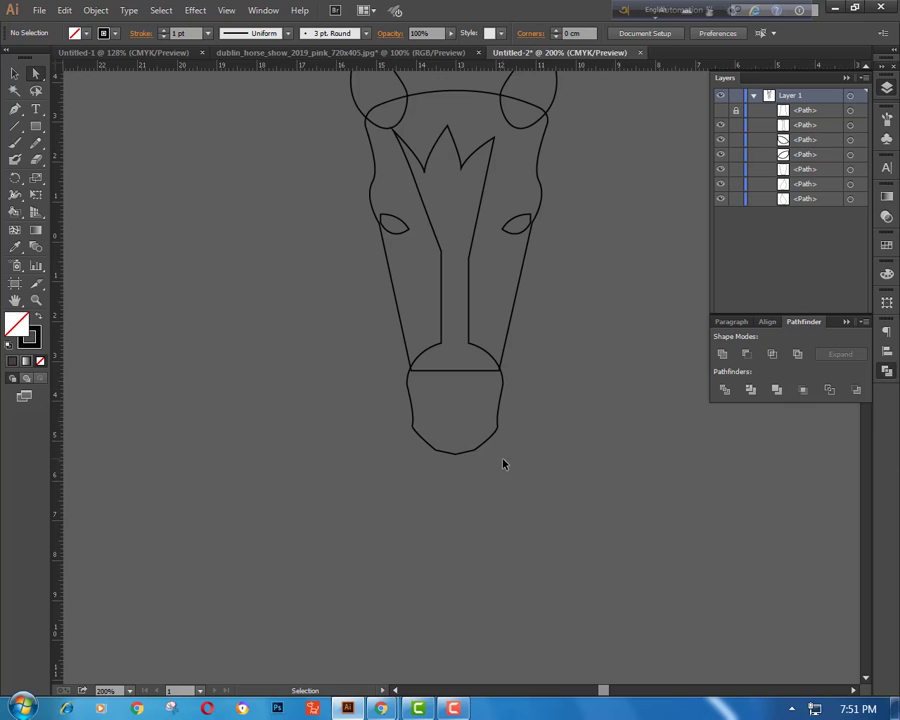
{"action": "key", "text": "ctrl+minus"}
{"action": "key", "text": "ctrl+minus"}
{"action": "key", "text": "ctrl+minus"}
{"action": "key", "text": "ctrl+plus"}
{"action": "key", "text": "ctrl+minus"}
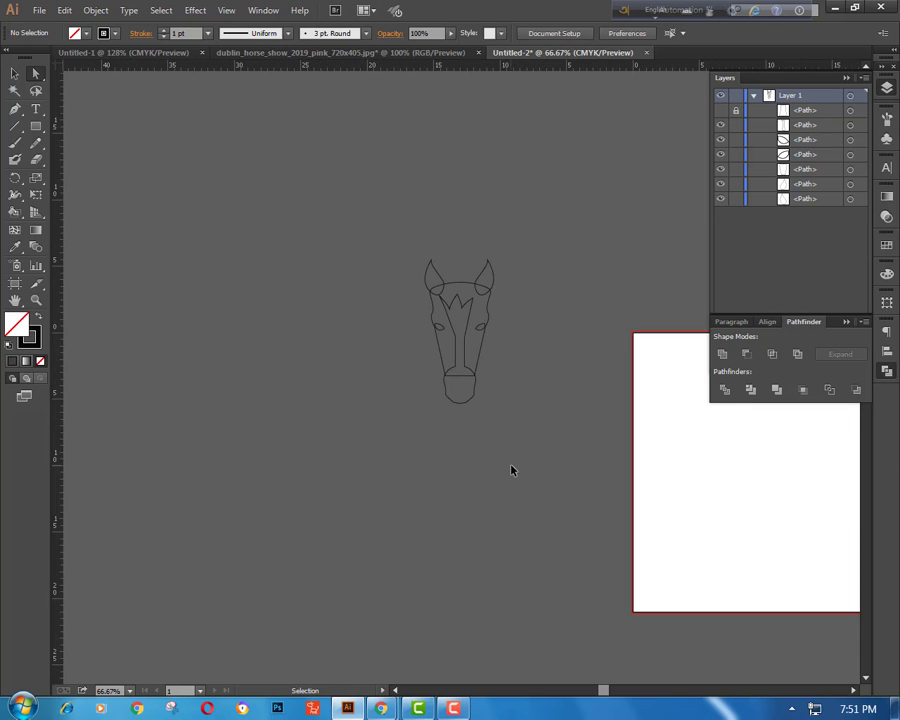
- Draw a small upright ellipse beside the muzzle and flatten its left side into a half-oval nostril
{"action": "key", "text": "ctrl+plus"}
{"action": "key", "text": "ctrl+plus"}
{"action": "key", "text": "ctrl+plus"}
{"action": "scroll", "coordinate": [482, 440], "scroll_direction": "up", "scroll_amount": 3}
{"action": "left_click", "coordinate": [36, 127]}
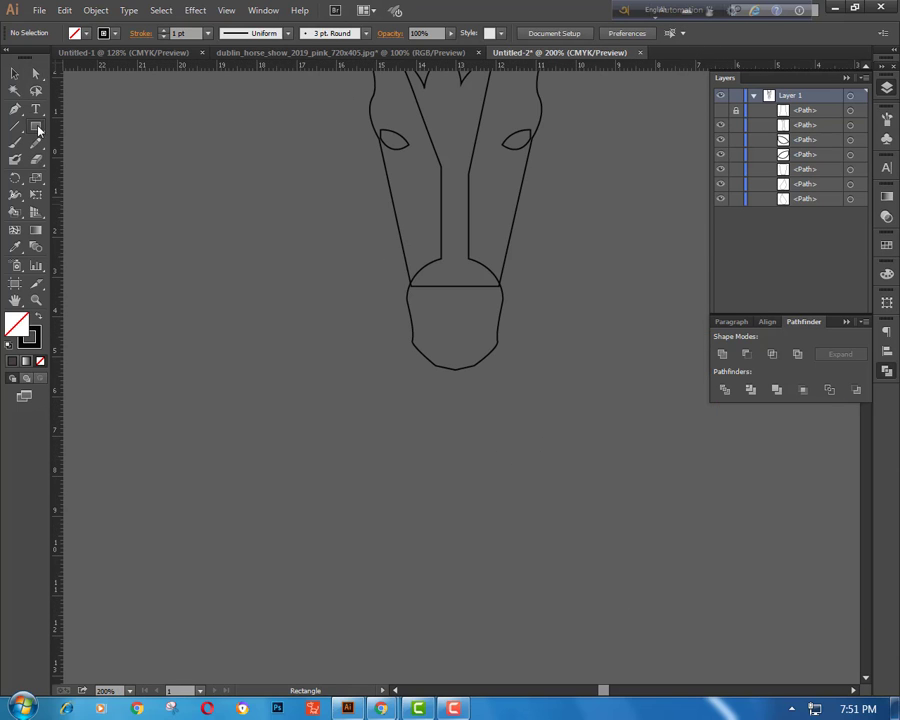
{"action": "left_click_drag", "start_coordinate": [38, 130], "coordinate": [70, 115]}
{"action": "left_click_drag", "start_coordinate": [345, 377], "coordinate": [355, 400]}
{"action": "key", "text": "a"}
{"action": "left_click", "coordinate": [344, 389]}
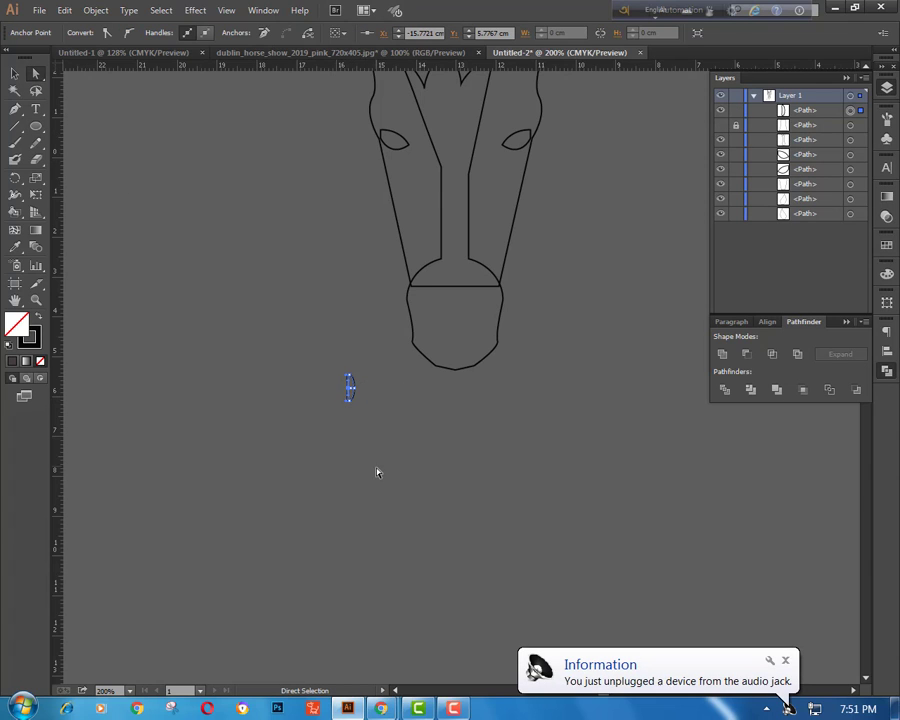
- Place the nostril shape in the right half of the muzzle, near its side edge
{"action": "key", "text": "v"}
{"action": "left_click", "coordinate": [340, 395]}
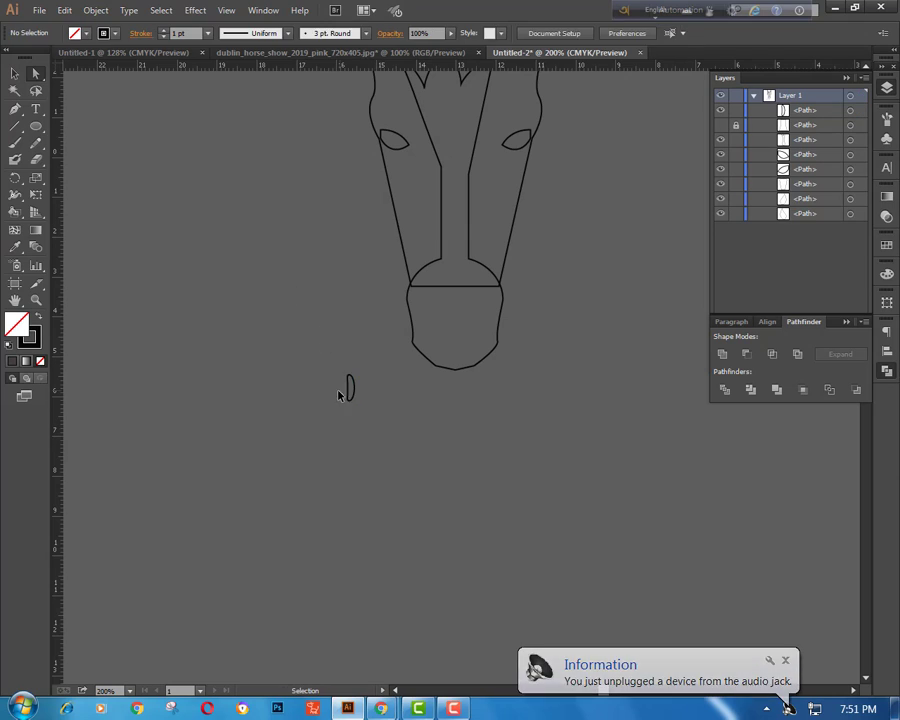
{"action": "left_click", "coordinate": [348, 386]}
{"action": "left_click_drag", "start_coordinate": [295, 338], "coordinate": [483, 321]}
{"action": "left_click", "coordinate": [556, 426]}
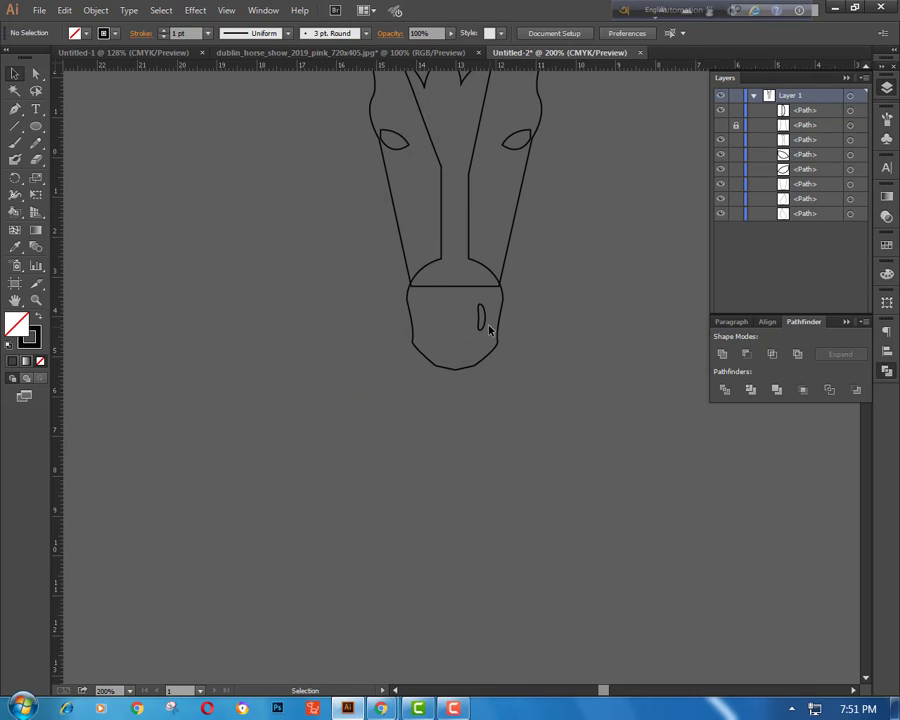
- Reflect a copy of the nostril across the vertical axis and shift it to the left half of the muzzle
{"action": "left_click", "coordinate": [482, 318]}
{"action": "left_click", "coordinate": [96, 10]}
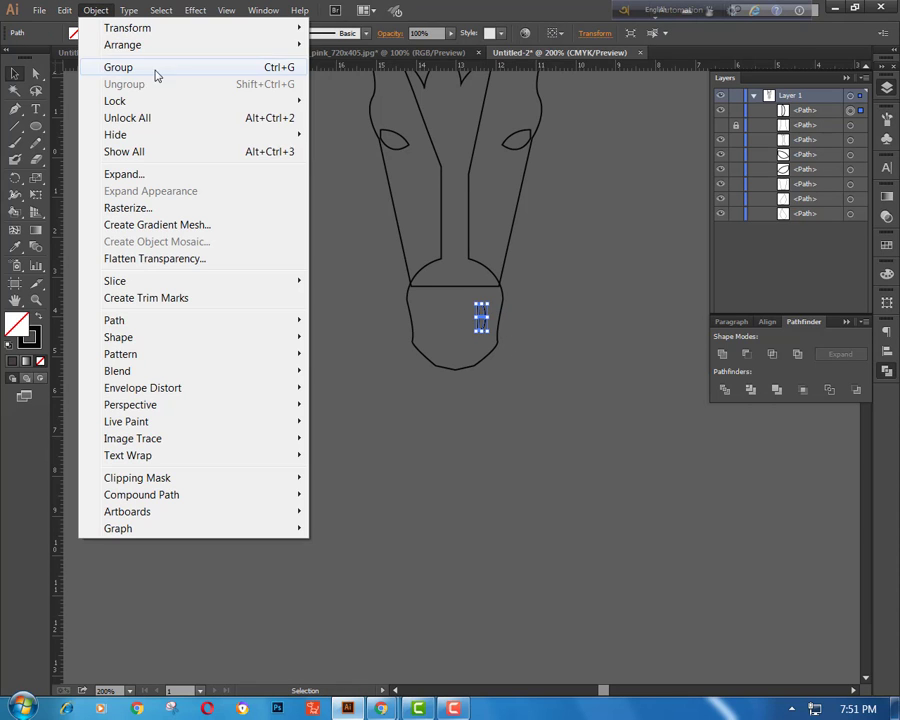
{"action": "mouse_move", "coordinate": [164, 32]}
{"action": "left_click", "coordinate": [345, 194]}
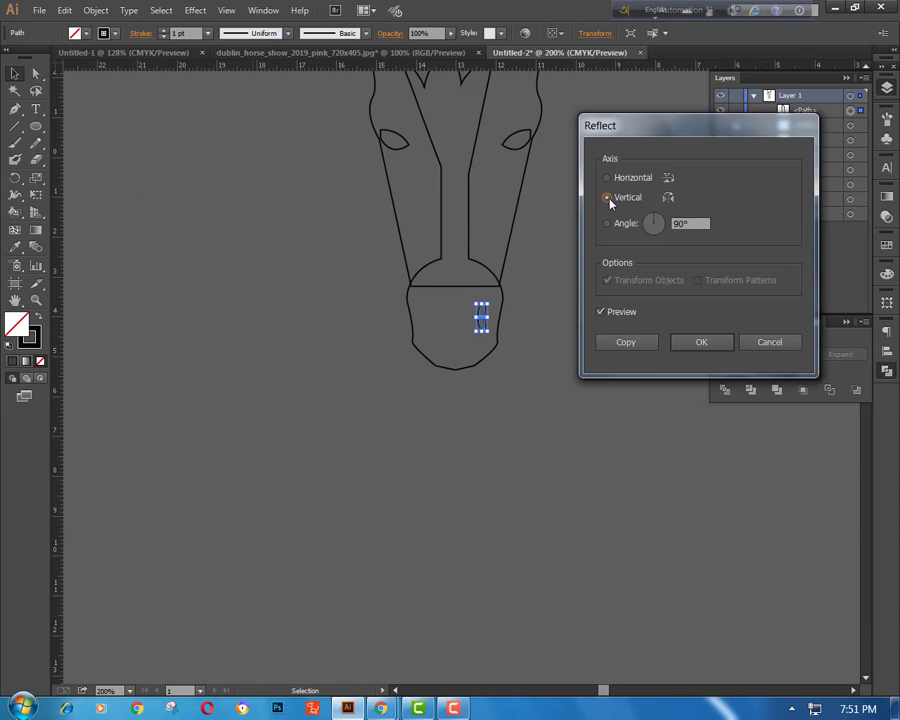
{"action": "left_click", "coordinate": [626, 342]}
{"action": "key", "text": "shift+Left"}
{"action": "key", "text": "shift+Left"}
{"action": "key", "text": "shift+Left"}
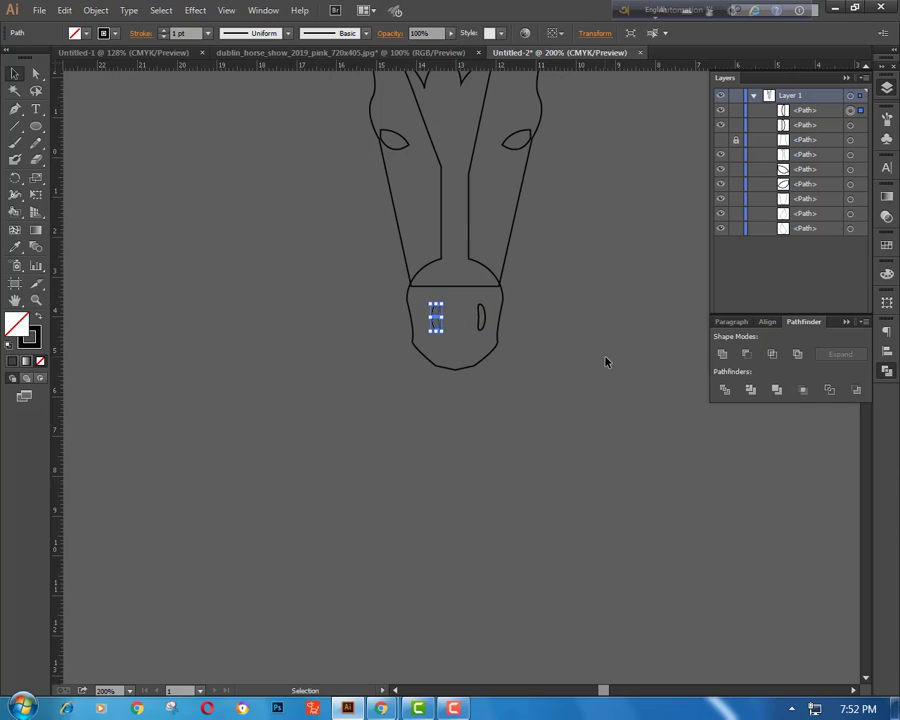
- Move the left and right nostrils outward so they sit evenly near the muzzle's sides
{"action": "left_click", "coordinate": [605, 365]}
{"action": "left_click", "coordinate": [434, 318]}
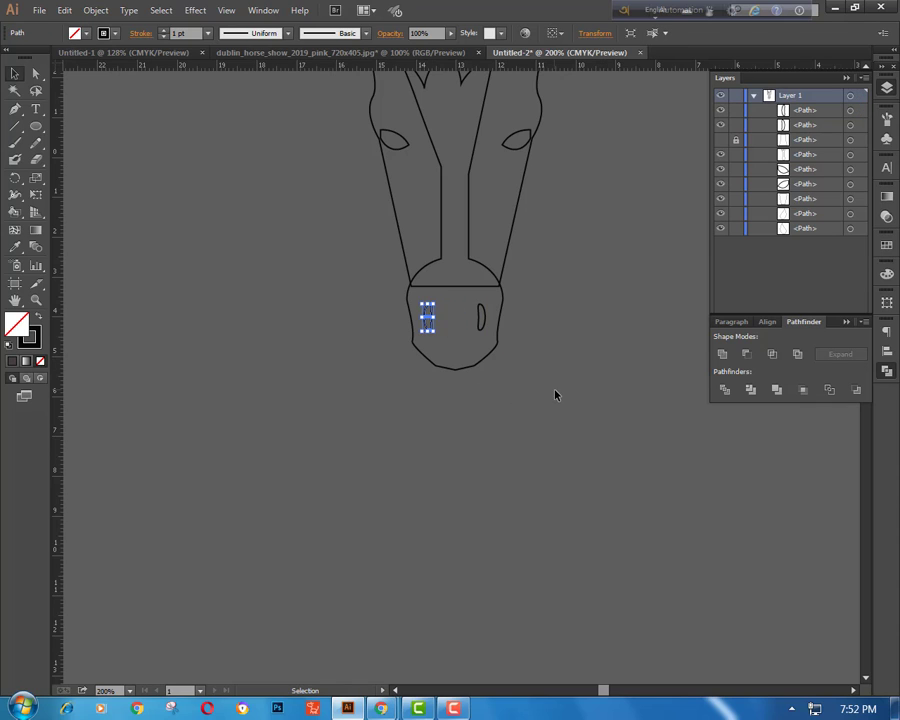
{"action": "left_click", "coordinate": [555, 391]}
{"action": "left_click", "coordinate": [485, 320]}
{"action": "left_click", "coordinate": [548, 388]}
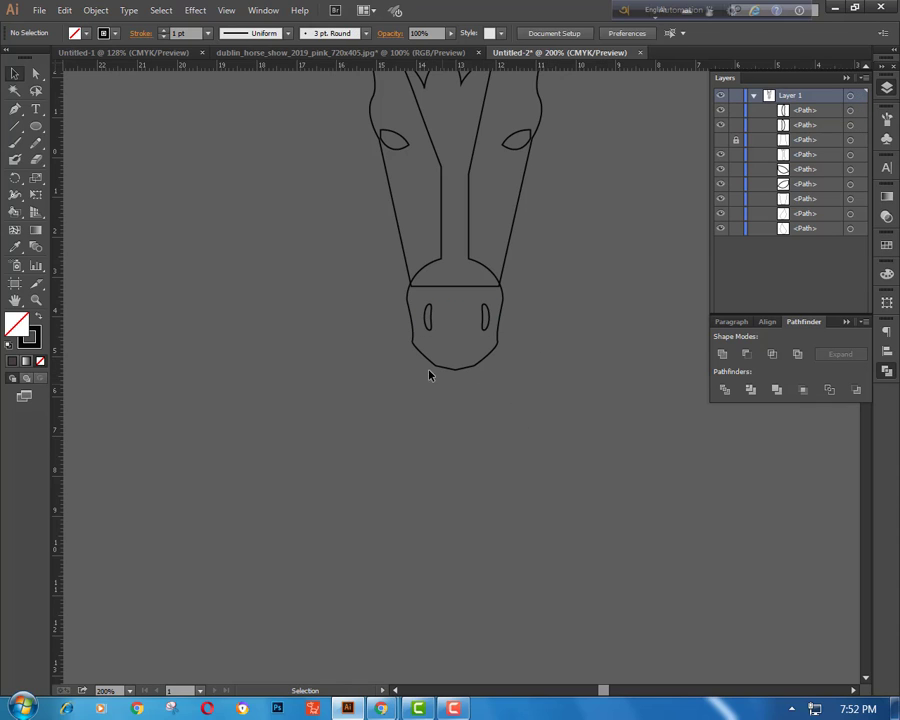
{"action": "left_click", "coordinate": [427, 318]}
{"action": "left_click", "coordinate": [551, 418]}
- Draw a thin horizontal ellipse below the muzzle and lower its top anchor point to form a curved smile
{"action": "key", "text": "l"}
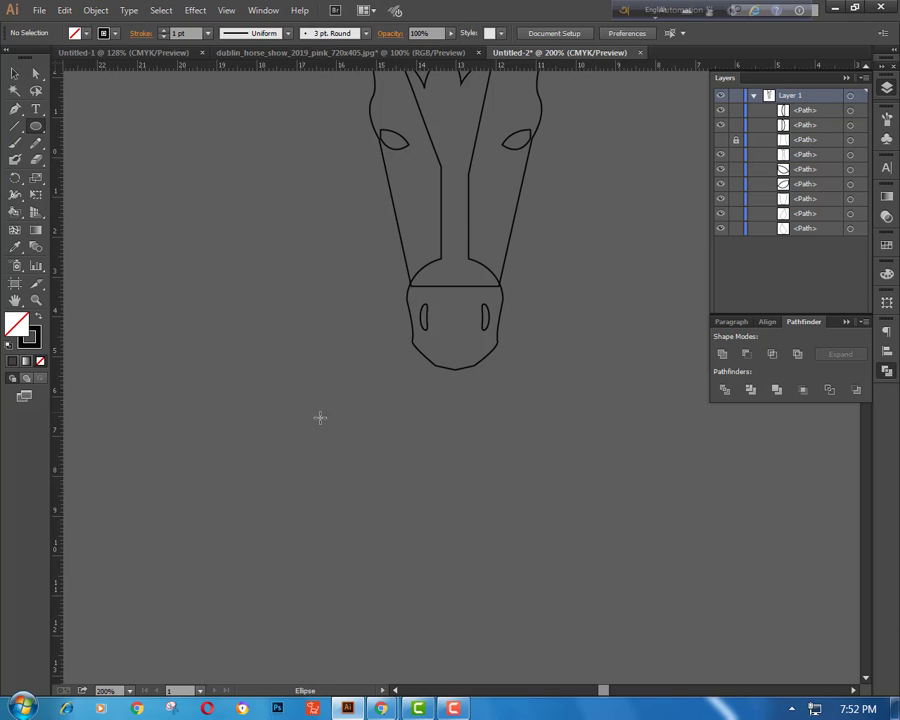
{"action": "left_click_drag", "start_coordinate": [338, 422], "coordinate": [388, 432]}
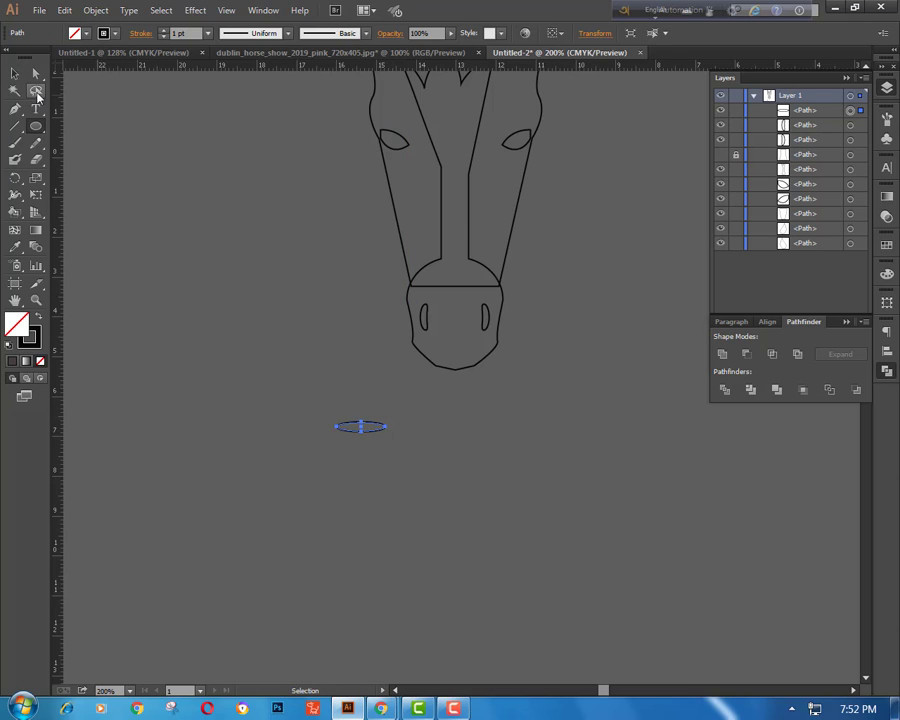
{"action": "left_click", "coordinate": [35, 73]}
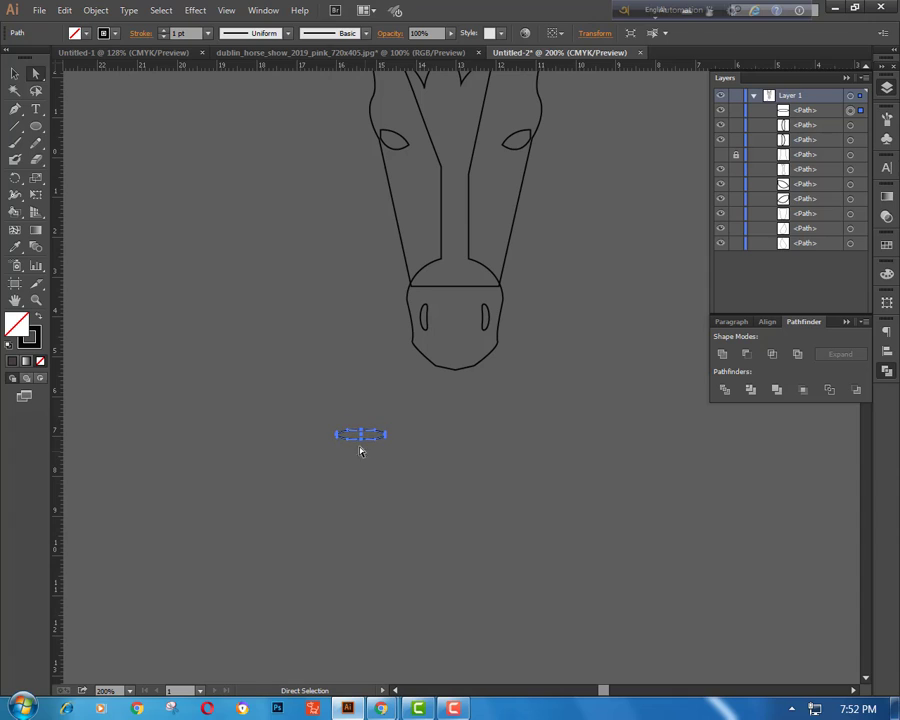
{"action": "left_click", "coordinate": [361, 451]}
{"action": "left_click", "coordinate": [361, 430]}
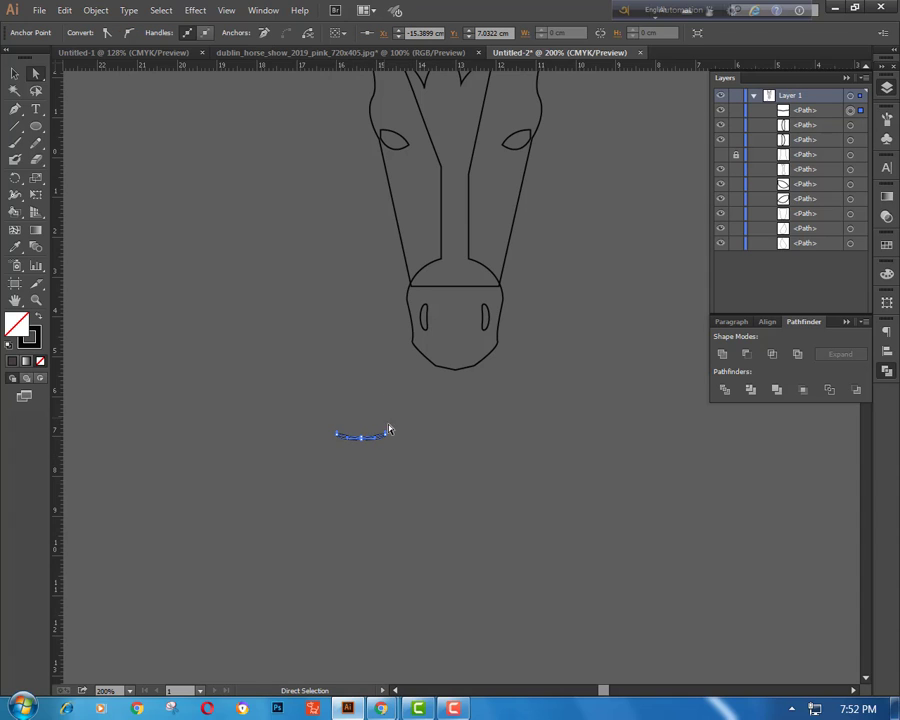
- Scale the mouth shape down and centre it on the muzzle below the nostrils
{"action": "left_click", "coordinate": [14, 73]}
{"action": "left_click_drag", "start_coordinate": [336, 435], "coordinate": [455, 349]}
{"action": "left_click", "coordinate": [400, 489]}
{"action": "left_click", "coordinate": [500, 493]}
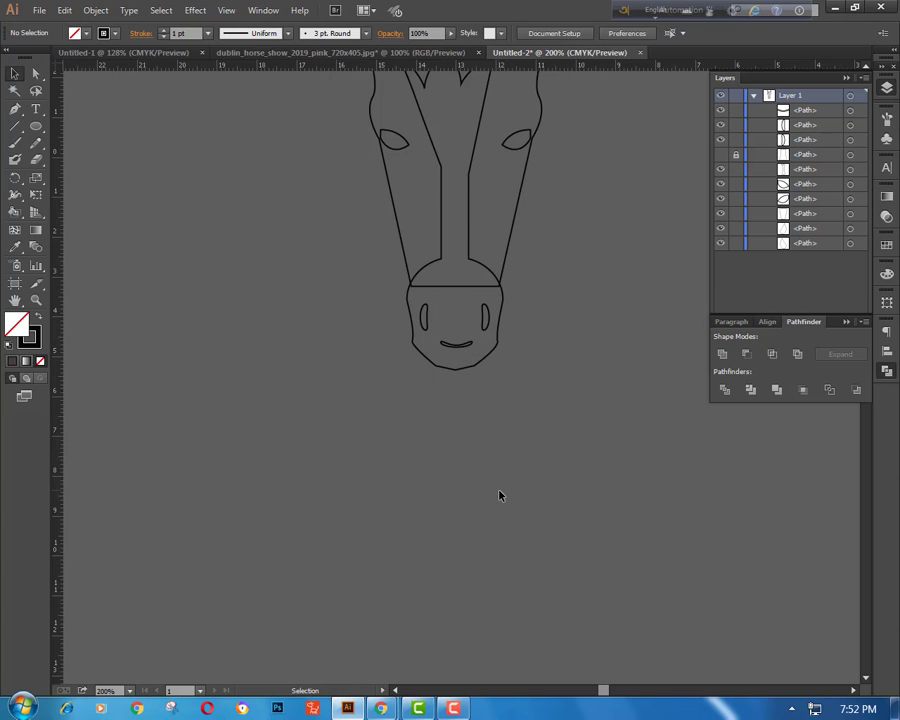
{"action": "key", "text": "ctrl+minus"}
{"action": "key", "text": "ctrl+minus"}
{"action": "key", "text": "ctrl+plus"}
{"action": "key", "text": "ctrl+plus"}
- Convert the head outline's two bottom corners to curves so its sides and lower edge bow outward symmetrically
{"action": "left_click_drag", "start_coordinate": [597, 297], "coordinate": [561, 435]}
{"action": "left_click", "coordinate": [500, 302]}
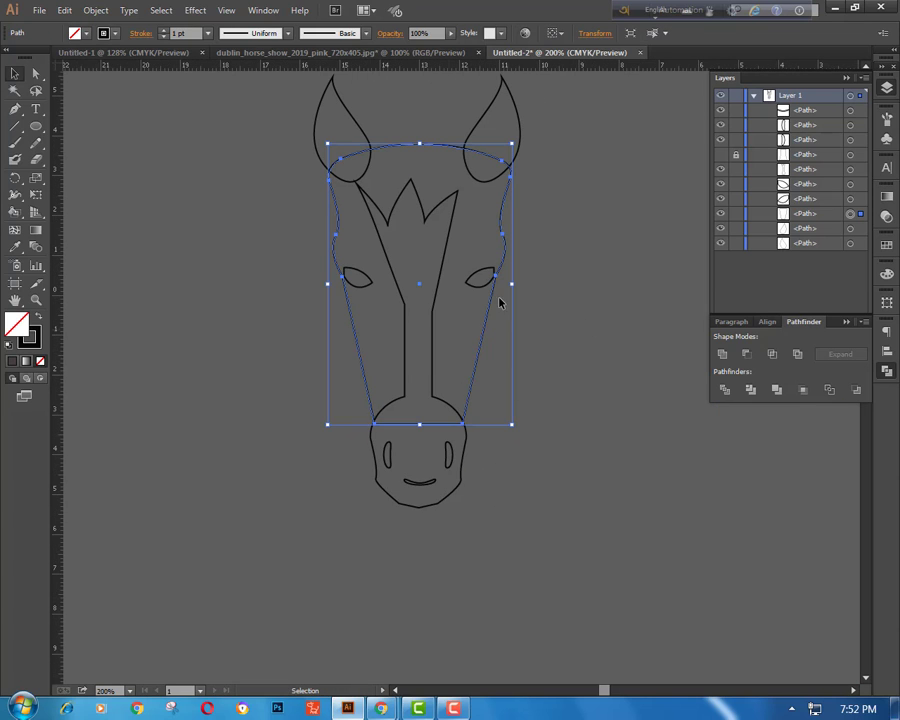
{"action": "left_click", "coordinate": [35, 74]}
{"action": "left_click", "coordinate": [463, 424]}
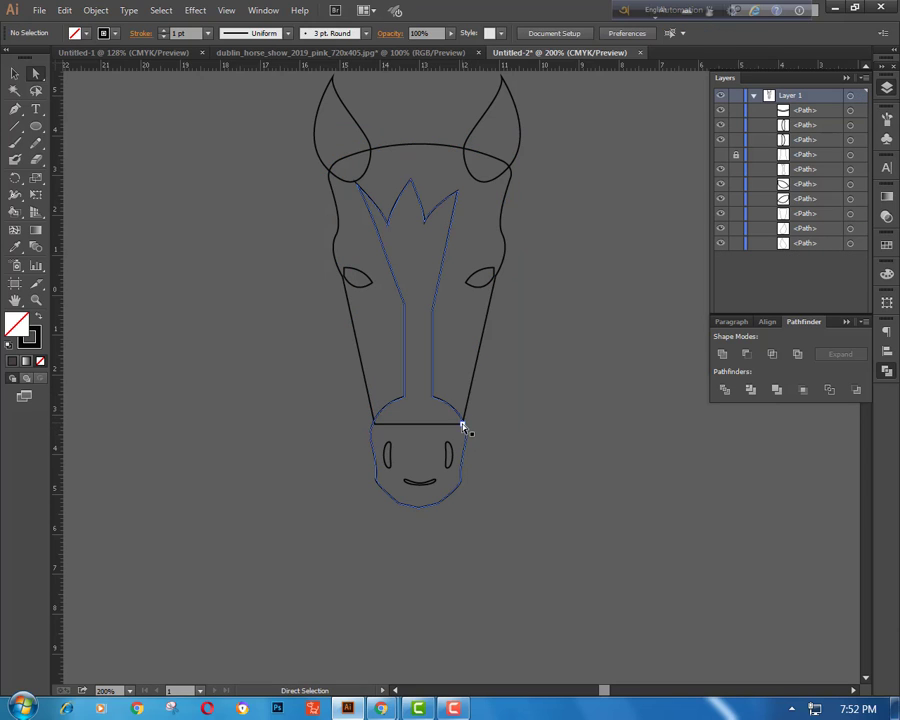
{"action": "left_click_drag", "start_coordinate": [15, 108], "coordinate": [62, 112]}
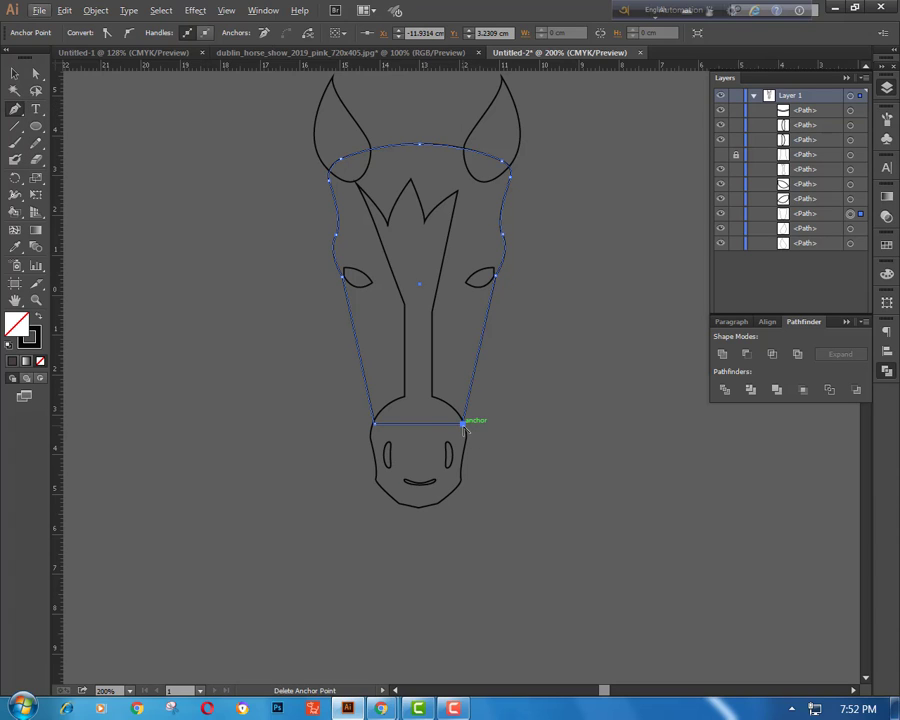
{"action": "mouse_move", "coordinate": [464, 425]}
{"action": "left_mouse_down"}
{"action": "mouse_move", "coordinate": [470, 410]}
{"action": "mouse_move", "coordinate": [456, 424]}
{"action": "mouse_move", "coordinate": [467, 446]}
{"action": "left_mouse_up"}
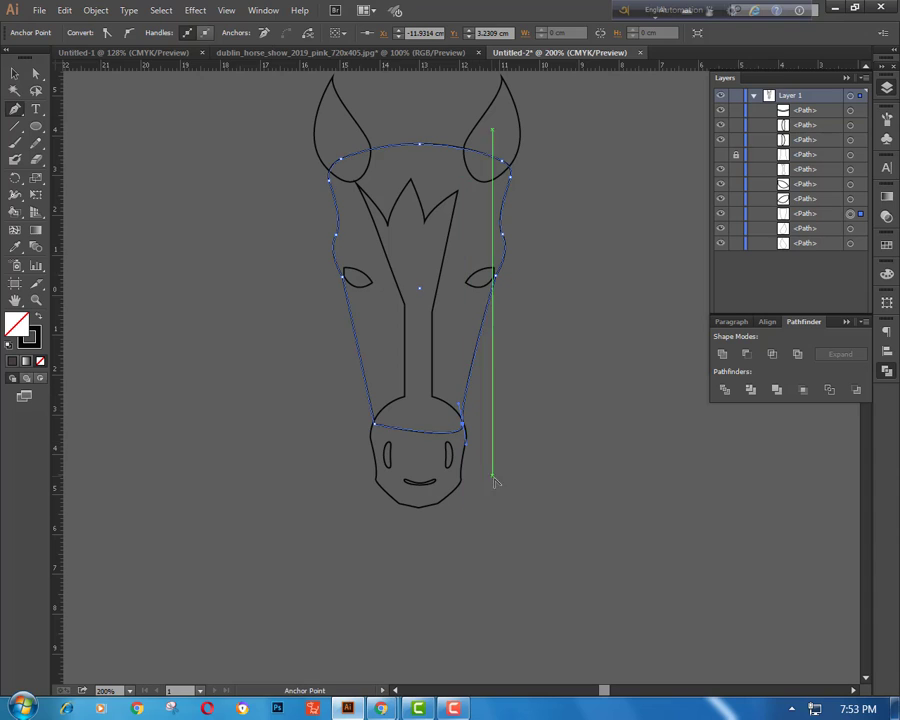
{"action": "left_click", "coordinate": [382, 414], "text": "ctrl"}
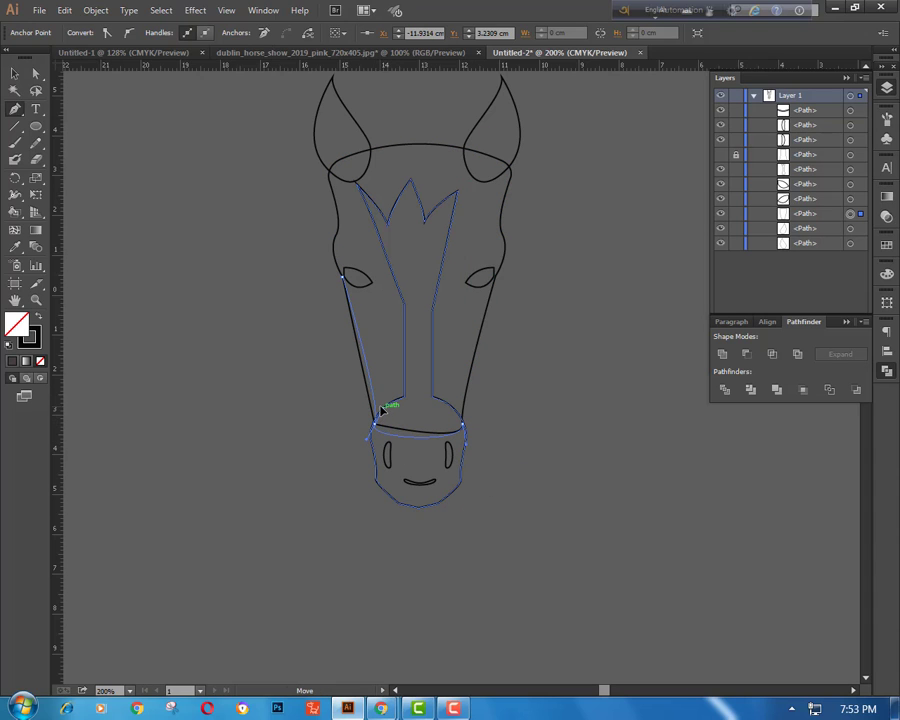
{"action": "left_click", "coordinate": [585, 490], "text": "ctrl"}
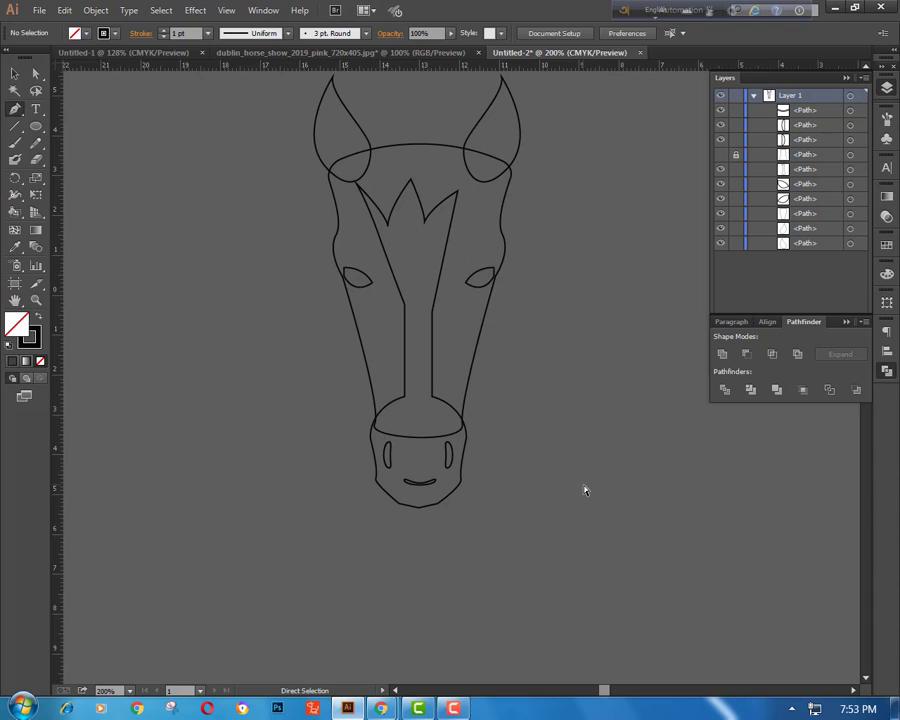
{"action": "key", "text": "ctrl+minus"}
{"action": "key", "text": "ctrl+minus"}
{"action": "key", "text": "ctrl+minus"}
{"action": "key", "text": "ctrl+plus"}
{"action": "scroll", "coordinate": [499, 450], "scroll_direction": "down", "scroll_amount": 2}
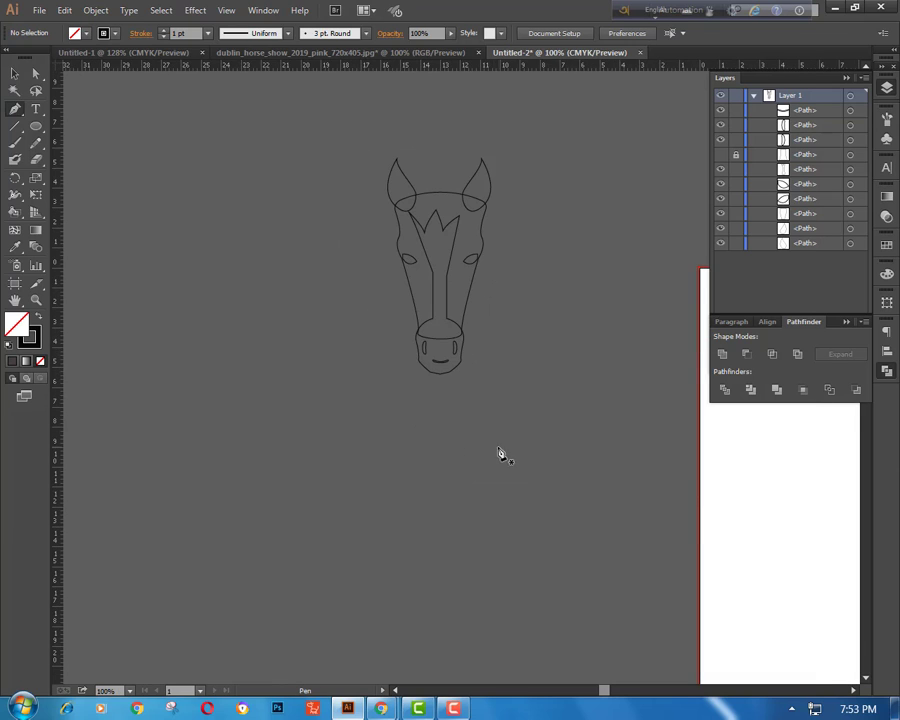
- Duplicate the left ear in place and scale the copy down to form its inner ear
{"action": "key", "text": "ctrl+plus"}
{"action": "scroll", "coordinate": [350, 206], "scroll_direction": "up", "scroll_amount": 3}
{"action": "key", "text": "v"}
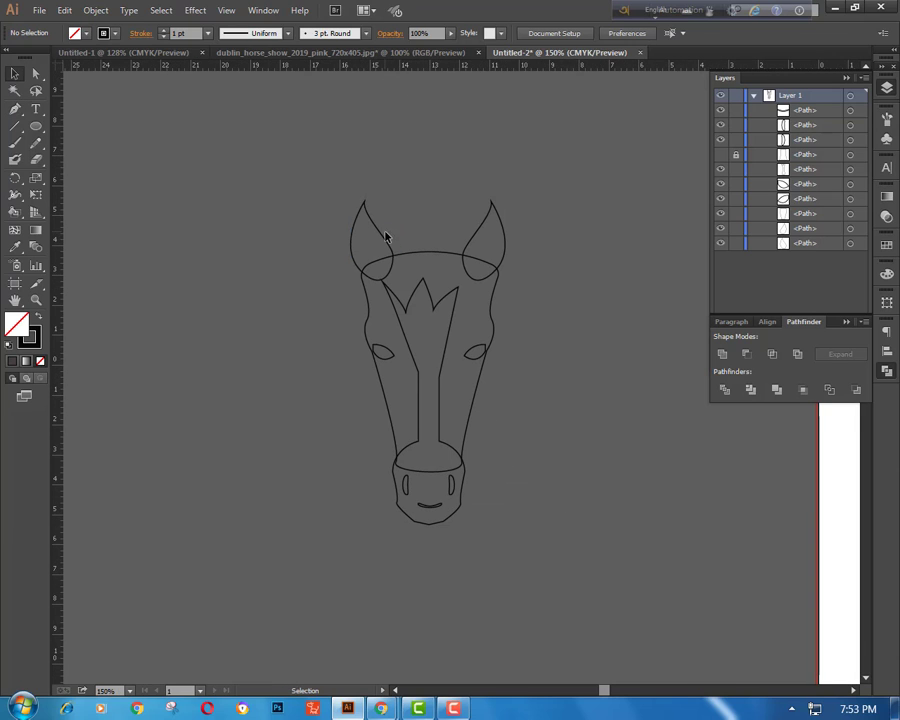
{"action": "left_click", "coordinate": [389, 234]}
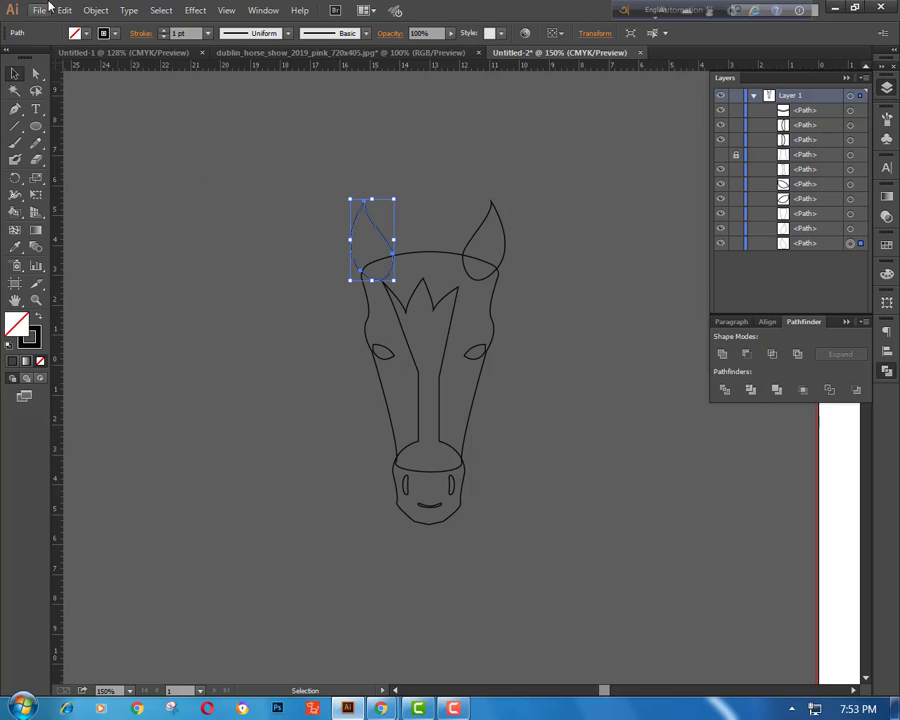
{"action": "left_click", "coordinate": [74, 13]}
{"action": "left_click", "coordinate": [114, 86]}
{"action": "left_click", "coordinate": [64, 10]}
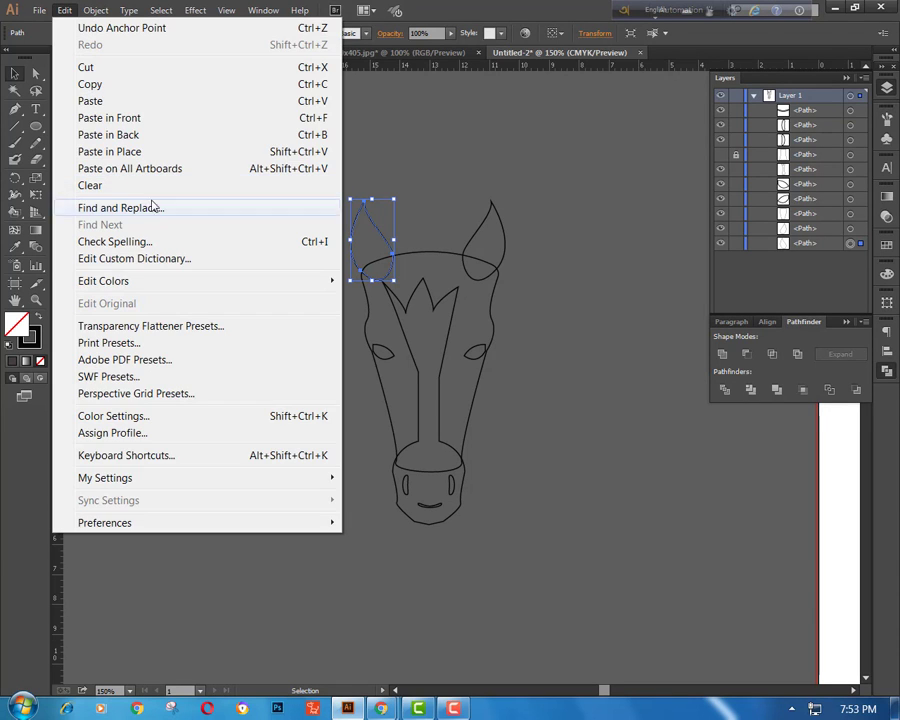
{"action": "left_click", "coordinate": [152, 151]}
{"action": "left_click_drag", "start_coordinate": [396, 200], "coordinate": [382, 219]}
{"action": "left_click", "coordinate": [380, 246]}
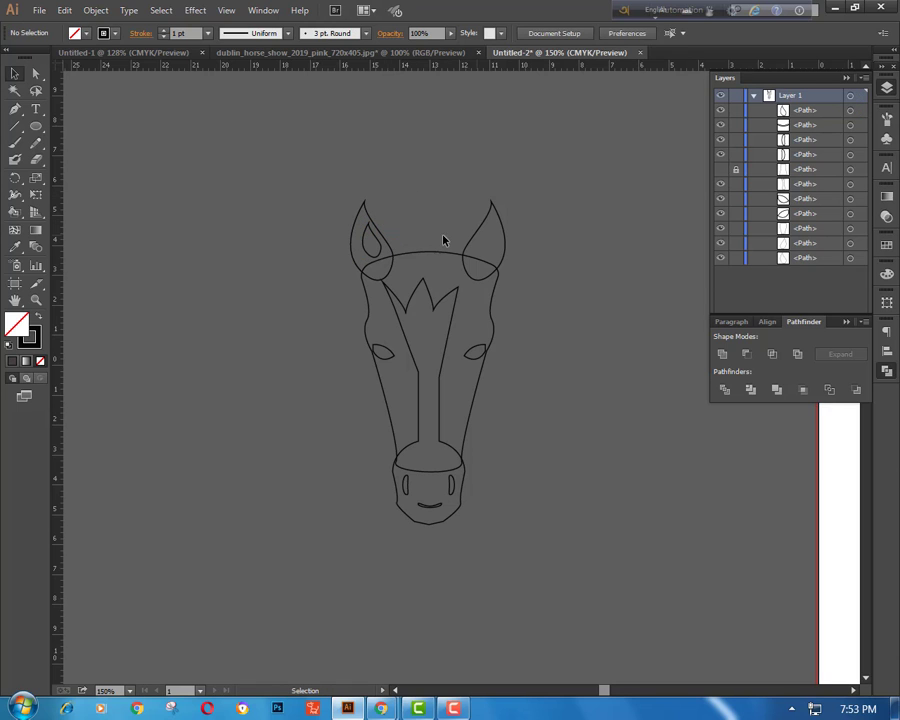
- Duplicate the right ear in place and scale the copy down to match the left inner ear
{"action": "left_click", "coordinate": [485, 233]}
{"action": "left_click", "coordinate": [64, 10]}
{"action": "left_click", "coordinate": [100, 84]}
{"action": "left_click", "coordinate": [64, 10]}
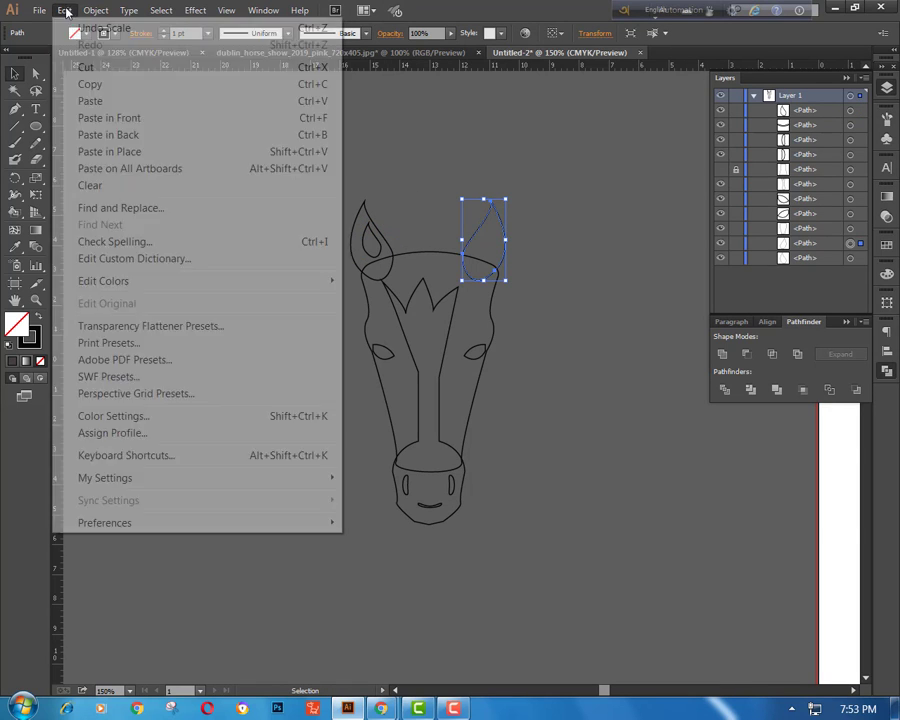
{"action": "left_click", "coordinate": [156, 153]}
{"action": "left_click_drag", "start_coordinate": [505, 199], "coordinate": [500, 221]}
{"action": "left_click", "coordinate": [556, 220]}
{"action": "key", "text": "ctrl+minus"}
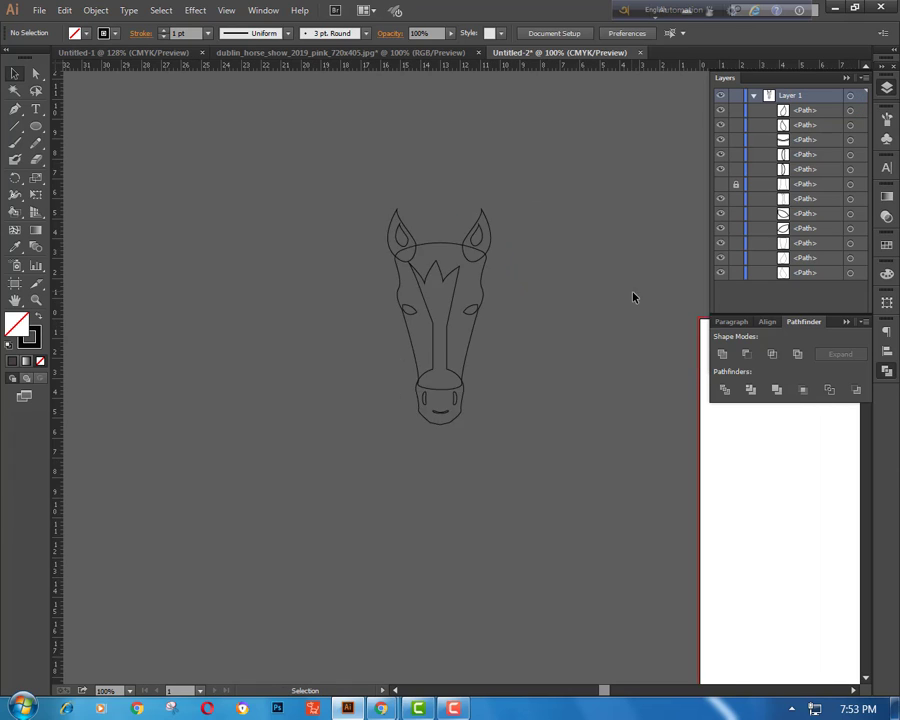
{"action": "key", "text": "ctrl+plus"}
{"action": "key", "text": "ctrl+plus"}
{"action": "scroll", "coordinate": [425, 400], "scroll_direction": "up", "scroll_amount": 1}
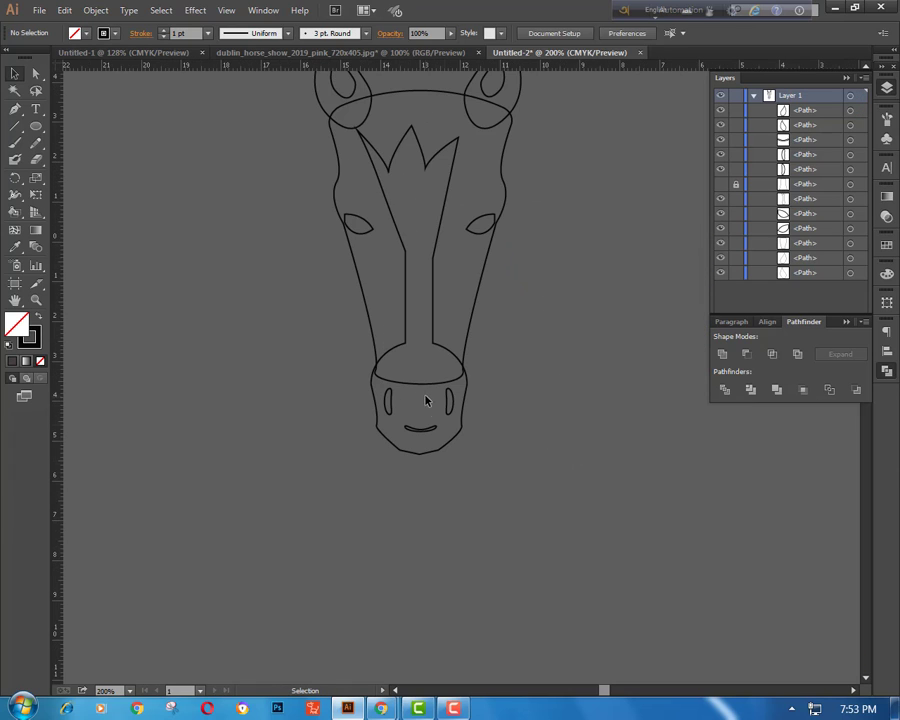
{"action": "left_click", "coordinate": [427, 436], "text": "ctrl"}
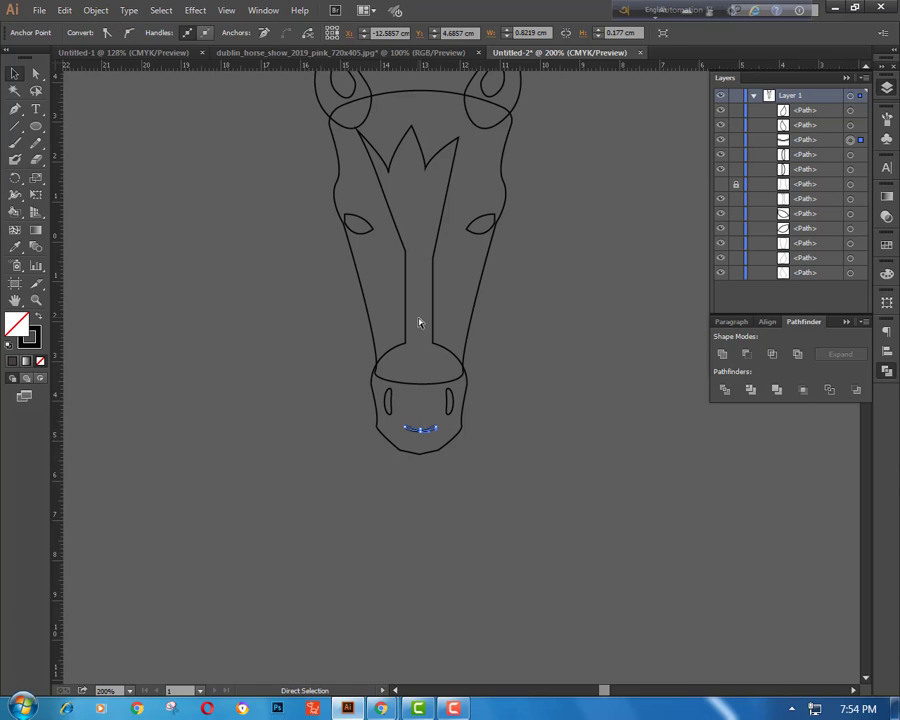
{"action": "left_click", "coordinate": [501, 435]}
{"action": "left_click", "coordinate": [377, 406]}
{"action": "left_click", "coordinate": [499, 559]}
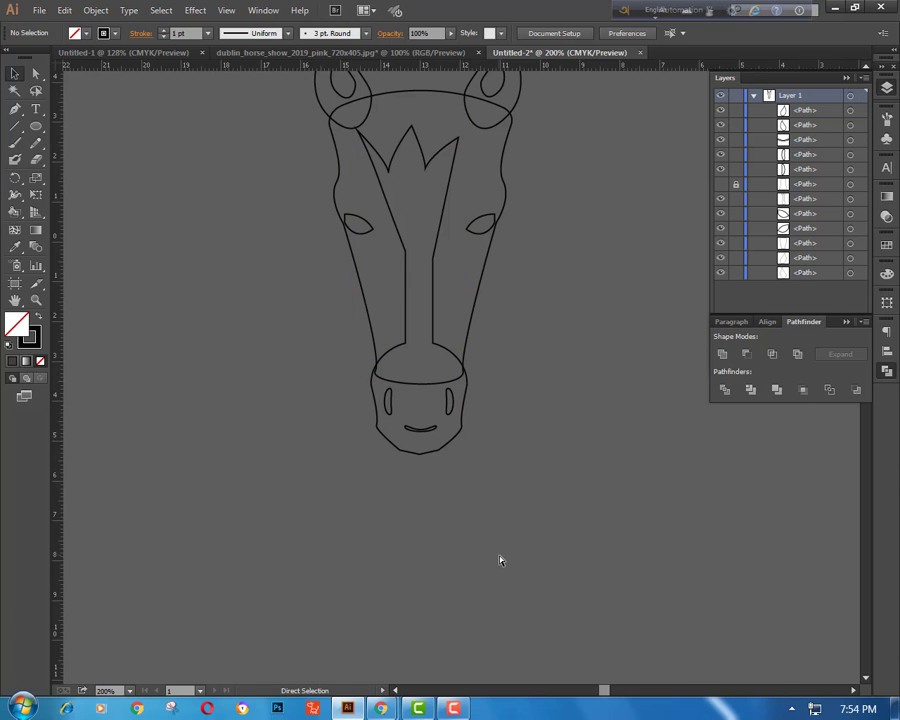
- Try to align the mouth and the merged face marking to a common horizontal centre
{"action": "left_click", "coordinate": [436, 300]}
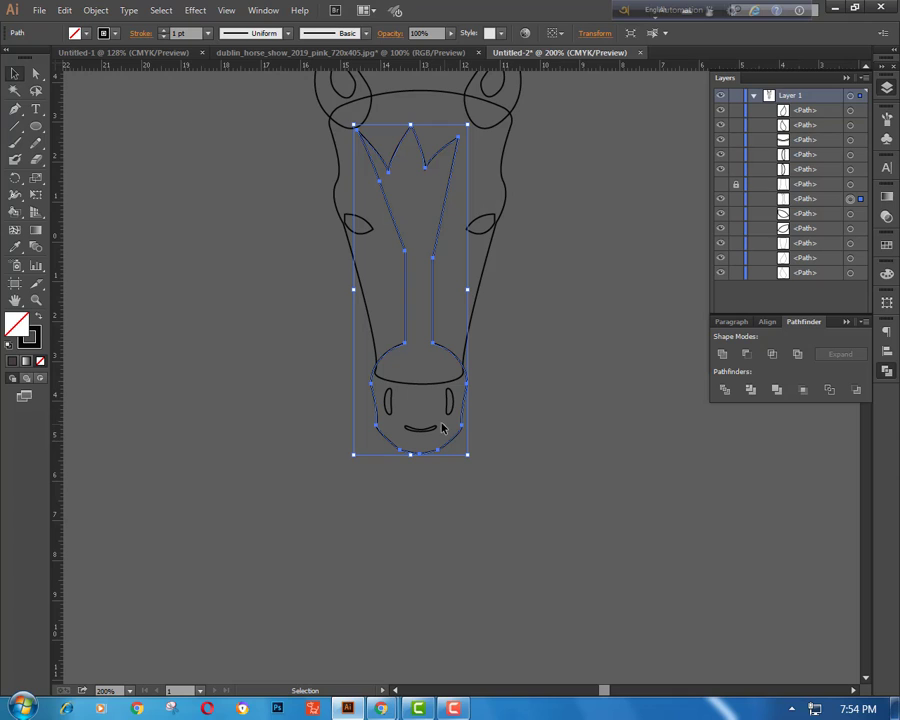
{"action": "key", "text": "a"}
{"action": "left_click", "coordinate": [14, 74]}
{"action": "left_click", "coordinate": [441, 466]}
{"action": "left_click_drag", "start_coordinate": [410, 400], "coordinate": [432, 482]}
{"action": "left_click", "coordinate": [460, 495]}
{"action": "left_click", "coordinate": [889, 355]}
{"action": "left_click", "coordinate": [855, 434]}
{"action": "left_click", "coordinate": [818, 465]}
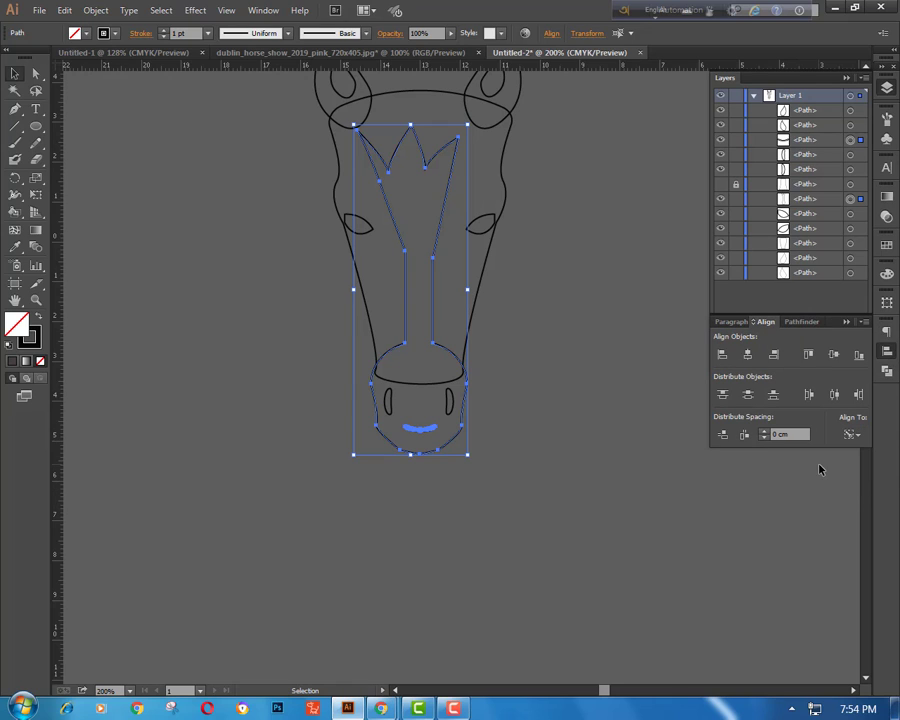
{"action": "left_click", "coordinate": [747, 354]}
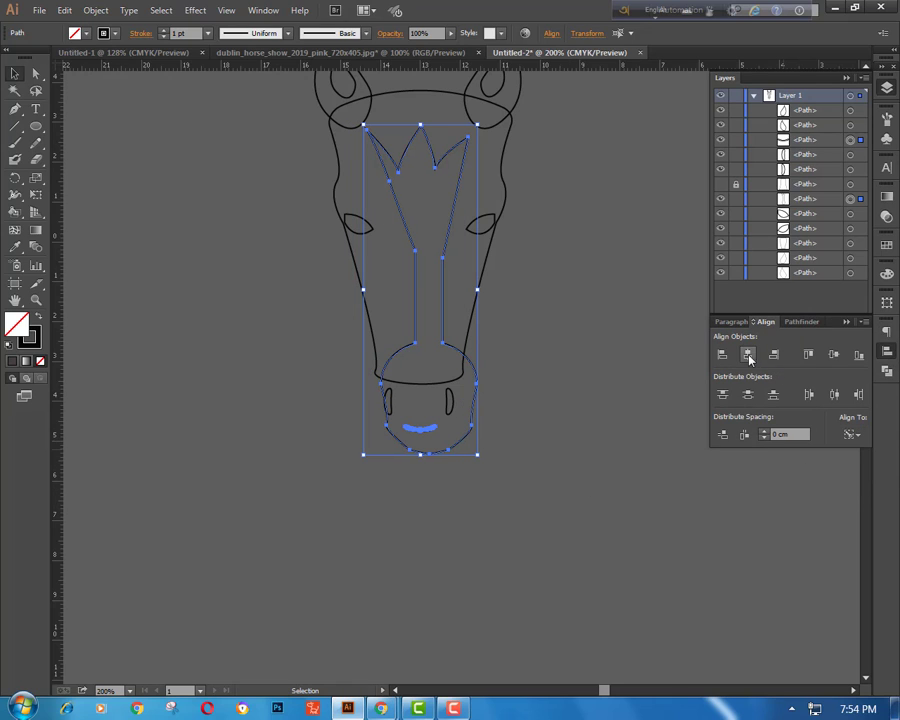
{"action": "left_click", "coordinate": [639, 470]}
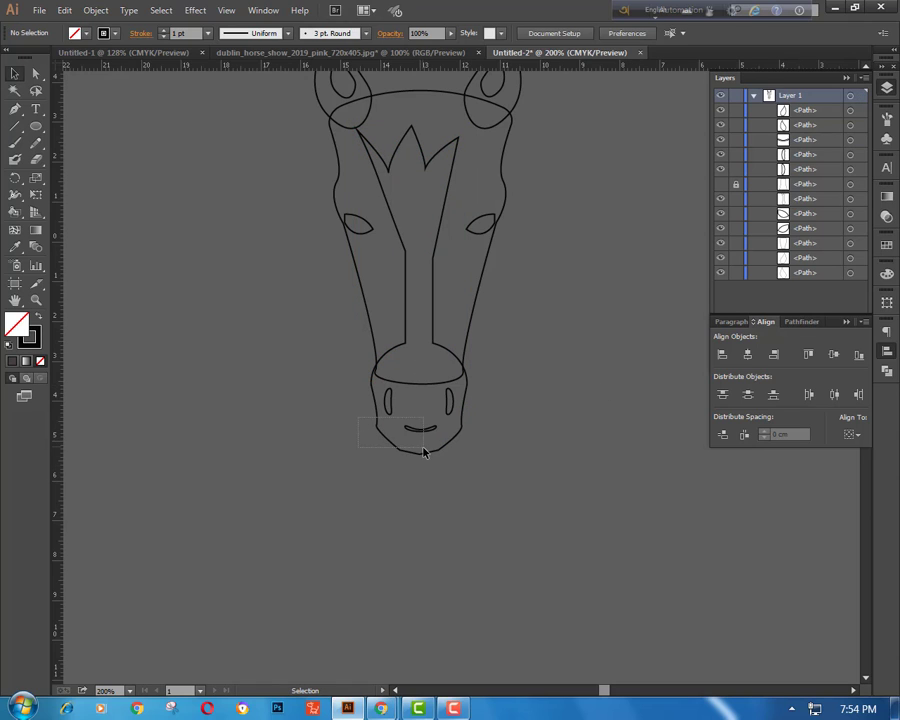
{"action": "left_click_drag", "start_coordinate": [424, 452], "coordinate": [426, 454]}
{"action": "left_click", "coordinate": [747, 354]}
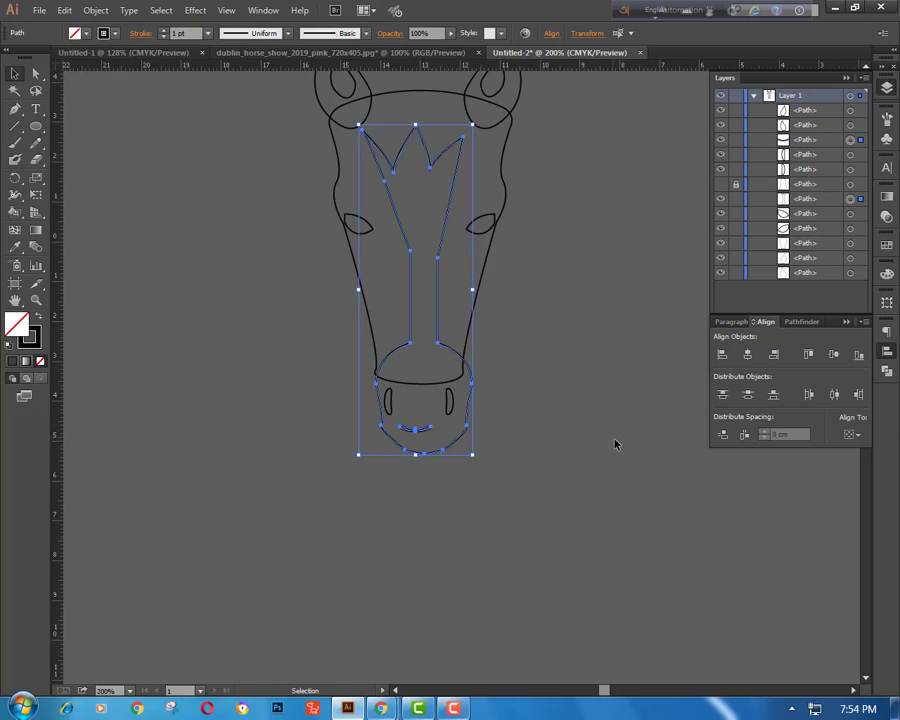
{"action": "left_click", "coordinate": [502, 474]}
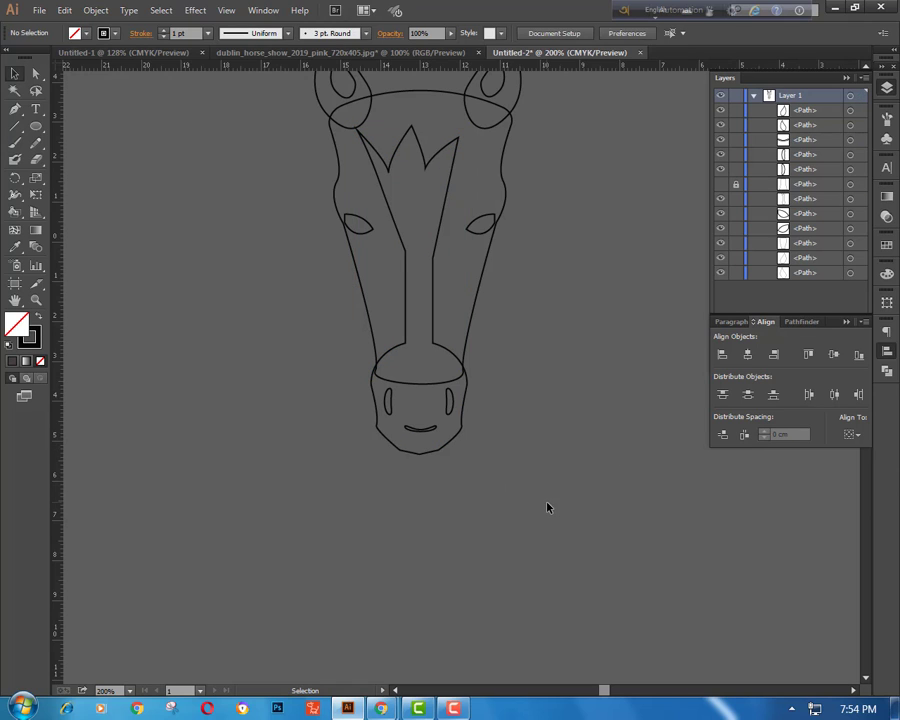
- Draw a rectangle about 3.6 cm wide and 7.4 cm tall for the neck, running from just under the eyes to below the muzzle
{"action": "key", "text": "ctrl+minus"}
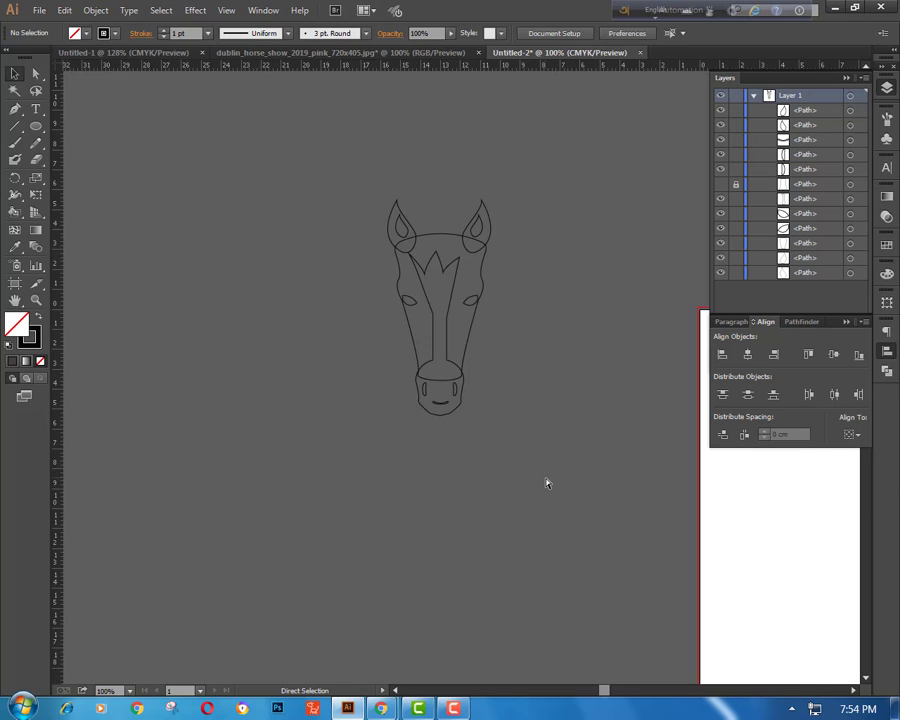
{"action": "left_click_drag", "start_coordinate": [35, 133], "coordinate": [96, 124]}
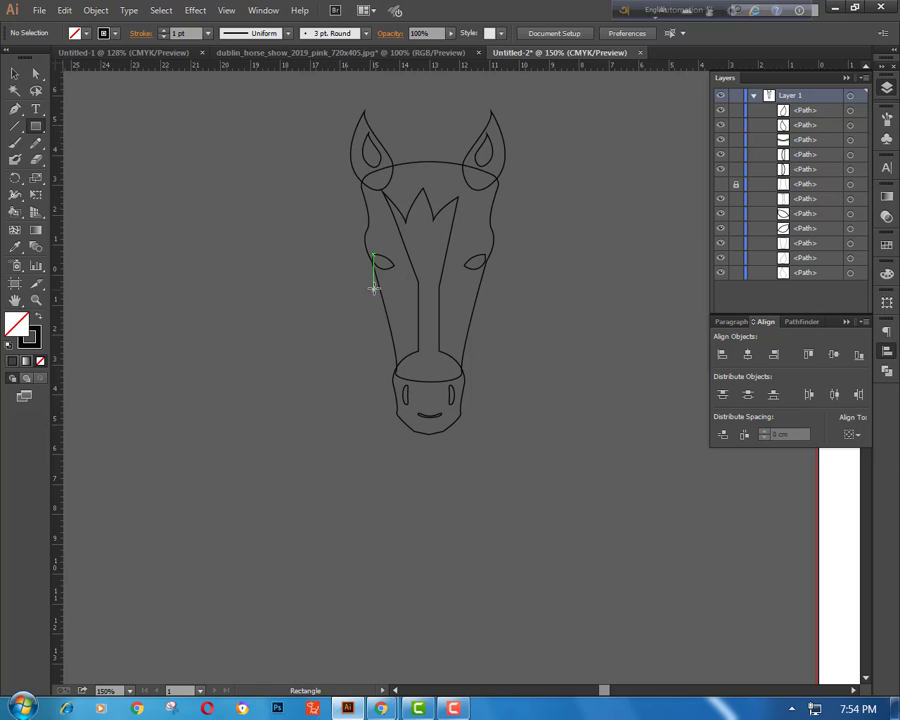
{"action": "left_click_drag", "start_coordinate": [376, 276], "coordinate": [484, 494]}
{"action": "key", "text": "v"}
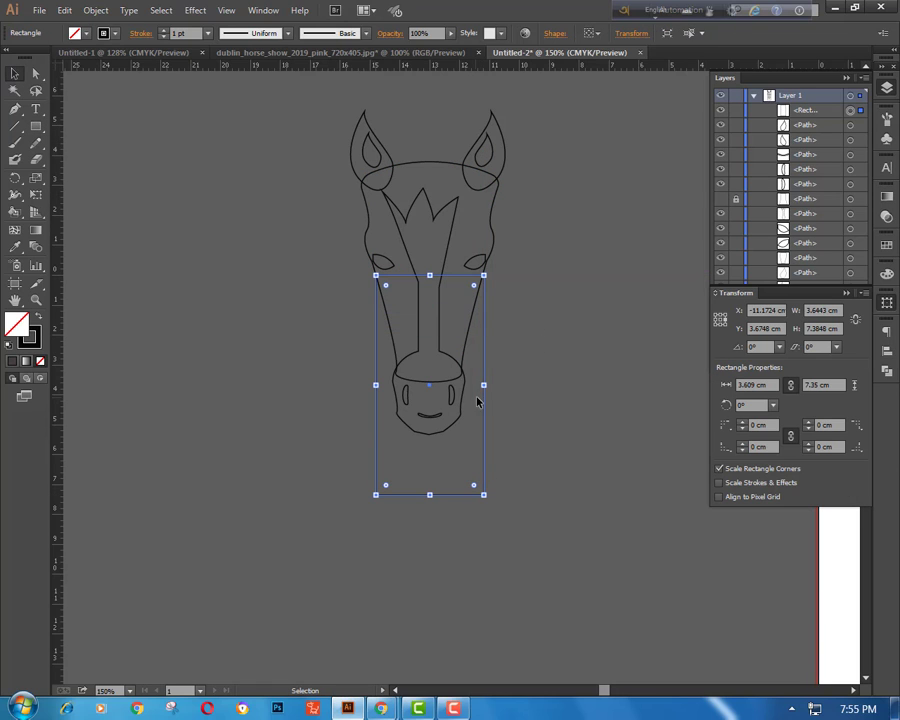
- Lower the neck rectangle and narrow it to about 3.4 cm so its upper corners meet the head's sides
{"action": "key", "text": "Down"}
{"action": "key", "text": "Down"}
{"action": "key", "text": "Down"}
{"action": "key", "text": "Down"}
{"action": "key", "text": "Down"}
{"action": "key", "text": "Down"}
{"action": "key", "text": "Down"}
{"action": "key", "text": "Down"}
{"action": "key", "text": "Down"}
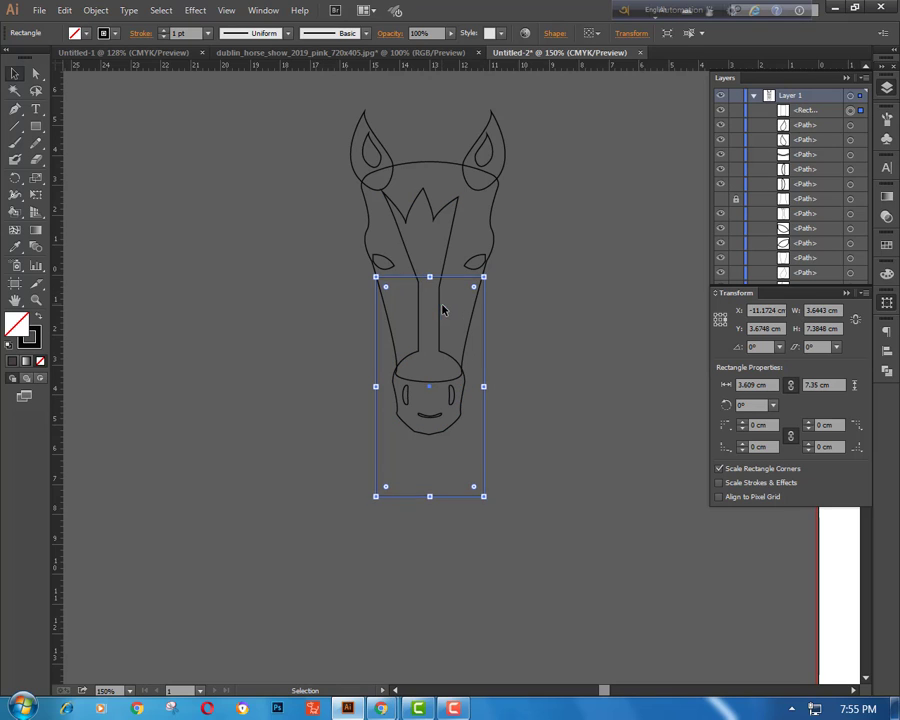
{"action": "left_click_drag", "start_coordinate": [484, 398], "coordinate": [479, 345]}
{"action": "left_click_drag", "start_coordinate": [376, 398], "coordinate": [378, 405]}
{"action": "left_click", "coordinate": [300, 410]}
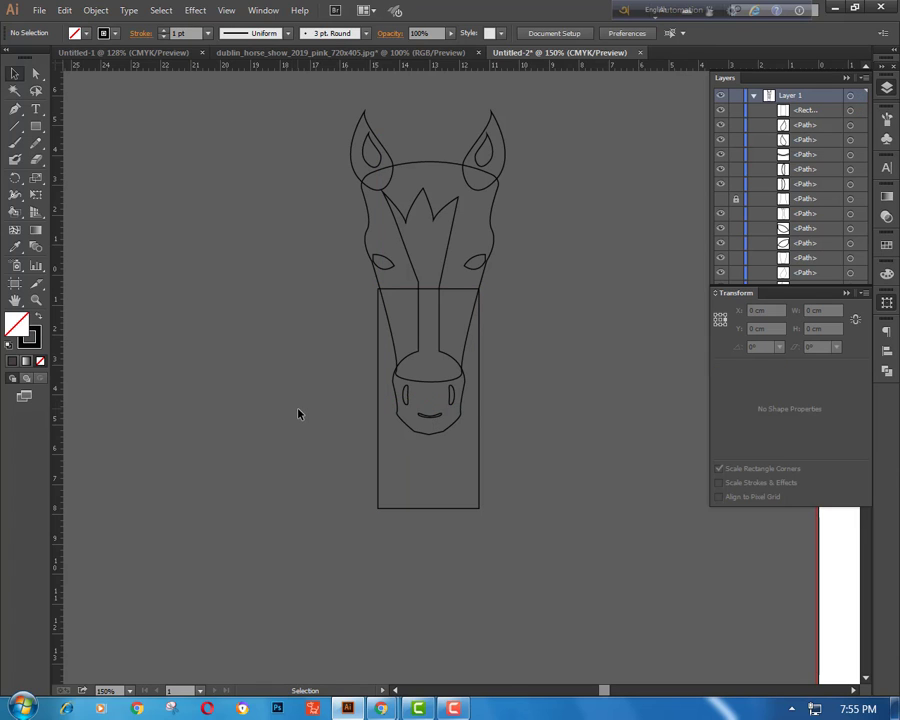
- Fine-tune the neck rectangle's left edge so its upper corner sits exactly on the head outline
{"action": "key", "text": "ctrl+plus"}
{"action": "key", "text": "ctrl+plus"}
{"action": "key", "text": "ctrl+plus"}
{"action": "left_click_drag", "start_coordinate": [197, 266], "coordinate": [403, 347]}
{"action": "left_click", "coordinate": [447, 500]}
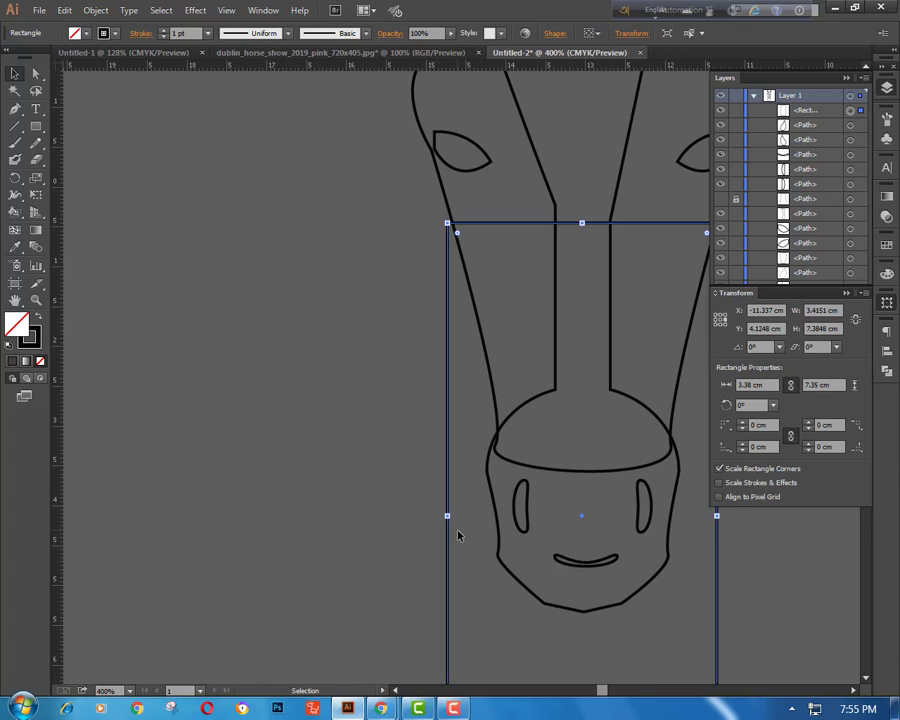
{"action": "left_click_drag", "start_coordinate": [449, 516], "coordinate": [445, 514]}
{"action": "left_click", "coordinate": [336, 480]}
{"action": "key", "text": "ctrl+minus"}
{"action": "key", "text": "ctrl+minus"}
{"action": "key", "text": "ctrl+minus"}
{"action": "key", "text": "ctrl+minus"}
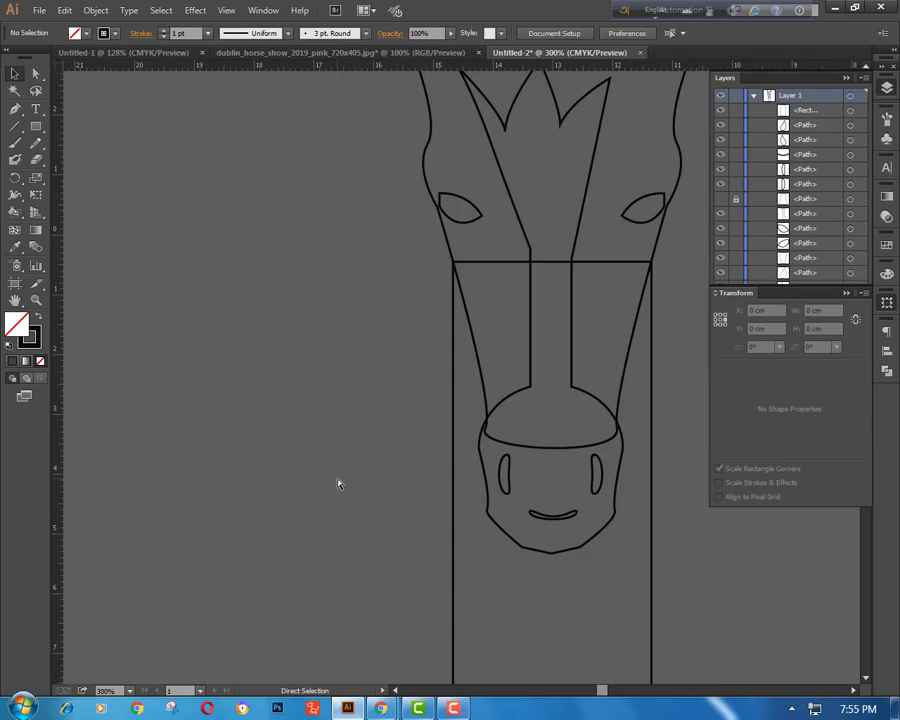
- Add an anchor point at the middle of each long side of the neck rectangle
{"action": "left_click", "coordinate": [523, 430]}
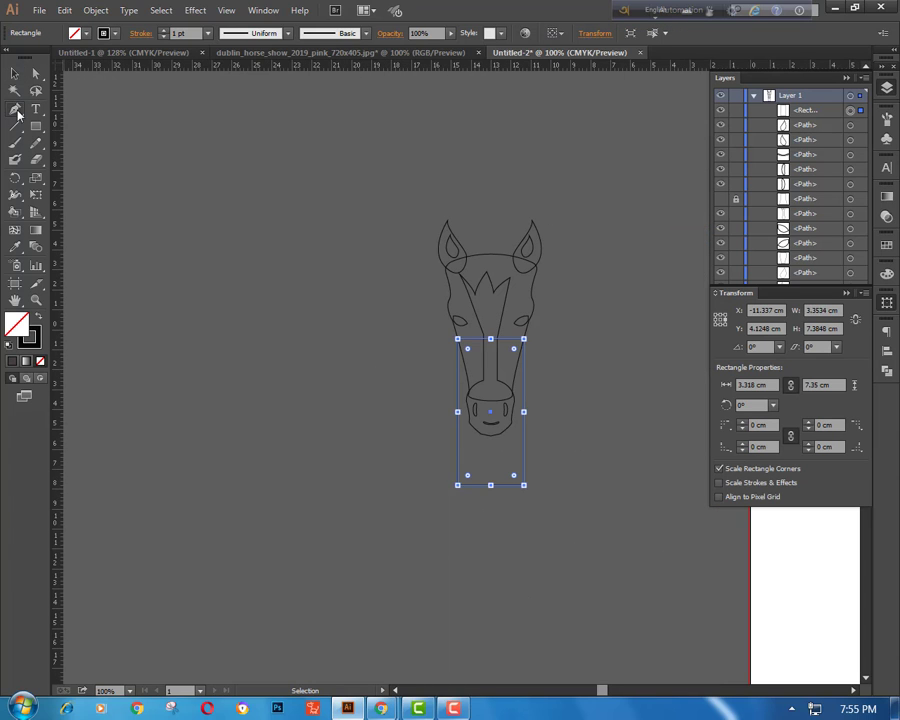
{"action": "left_click_drag", "start_coordinate": [15, 108], "coordinate": [66, 129]}
{"action": "left_click", "coordinate": [523, 410]}
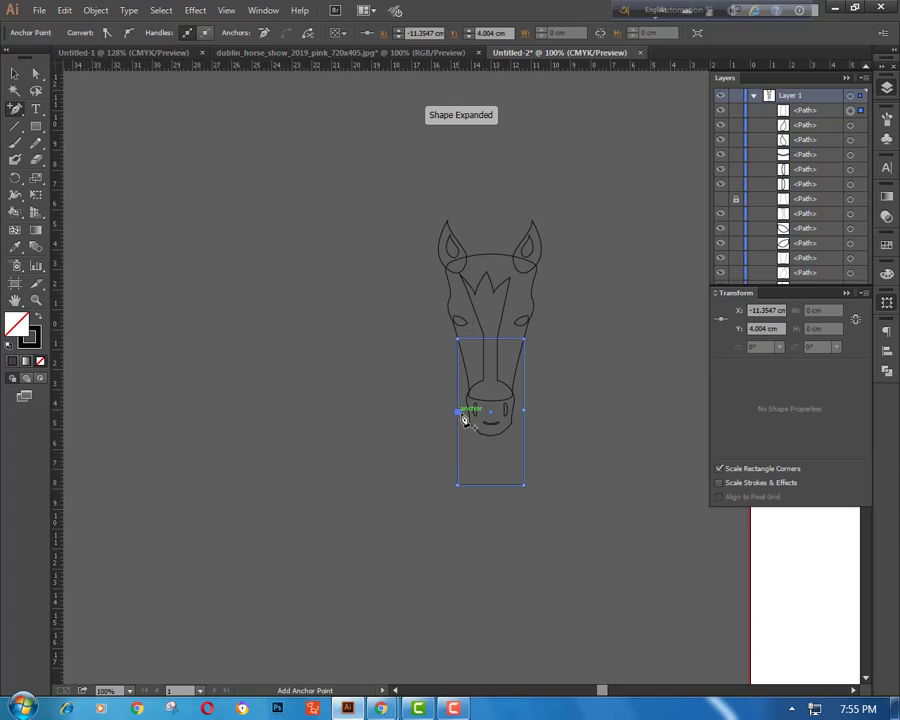
{"action": "left_click", "coordinate": [459, 411]}
- Move the neck's two bottom corners outward so its lower half flares
{"action": "left_click", "coordinate": [37, 73]}
{"action": "left_click_drag", "start_coordinate": [523, 485], "coordinate": [535, 485]}
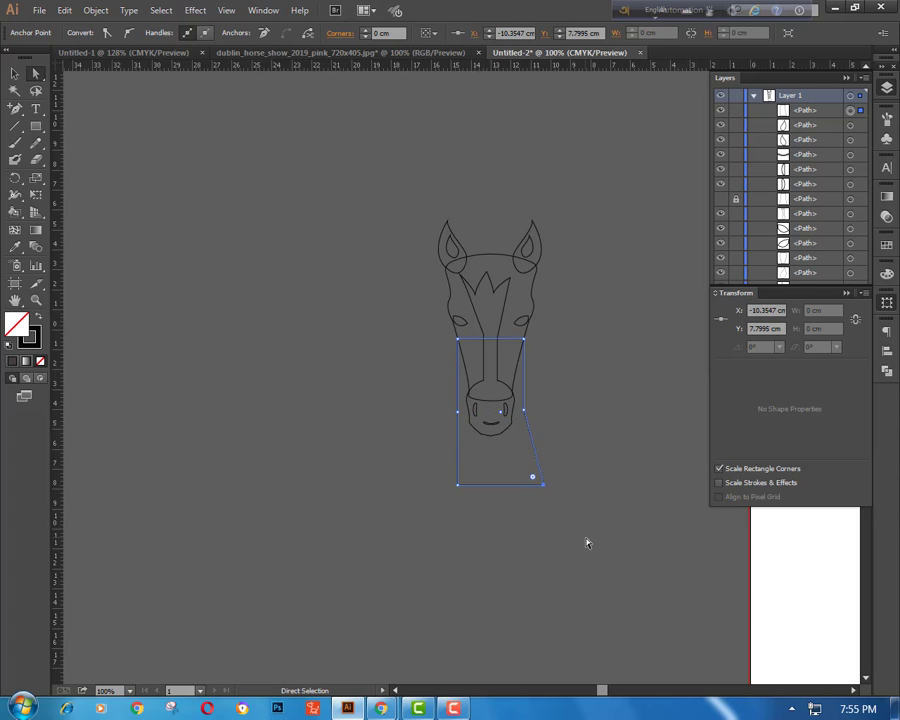
{"action": "left_click", "coordinate": [458, 486]}
{"action": "key", "text": "Left"}
{"action": "key", "text": "Left"}
{"action": "key", "text": "Left"}
{"action": "key", "text": "Left"}
{"action": "key", "text": "Left"}
{"action": "key", "text": "Left"}
{"action": "key", "text": "Left"}
- Nudge the neck's bottom-right corner outward and its side midpoints slightly inward to even out the flare
{"action": "left_click", "coordinate": [544, 485]}
{"action": "key", "text": "v"}
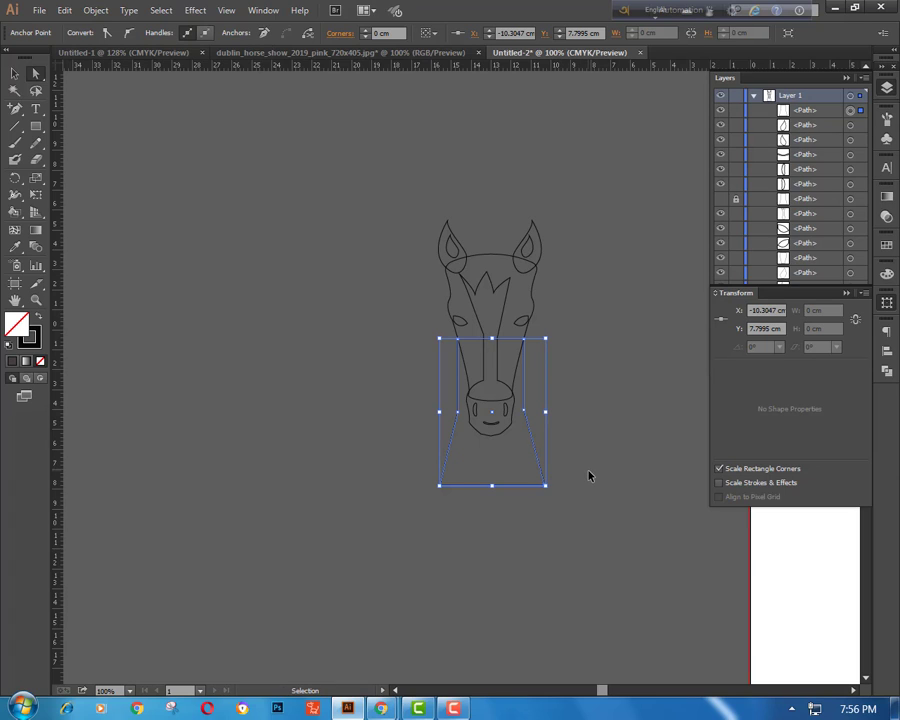
{"action": "key", "text": "a"}
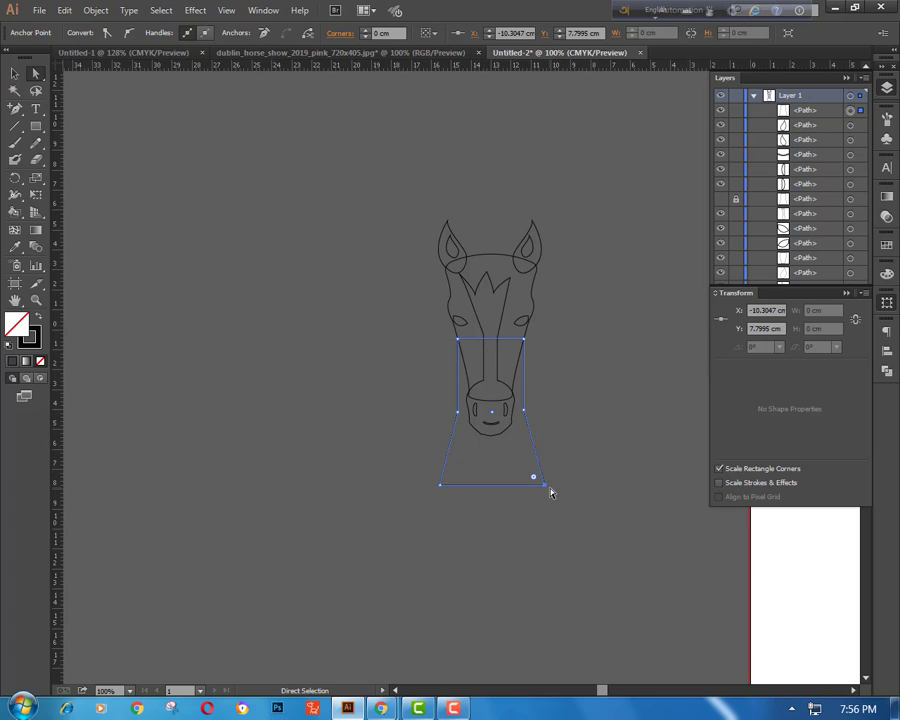
{"action": "left_click", "coordinate": [535, 432]}
{"action": "left_click", "coordinate": [533, 432]}
{"action": "left_click", "coordinate": [568, 421]}
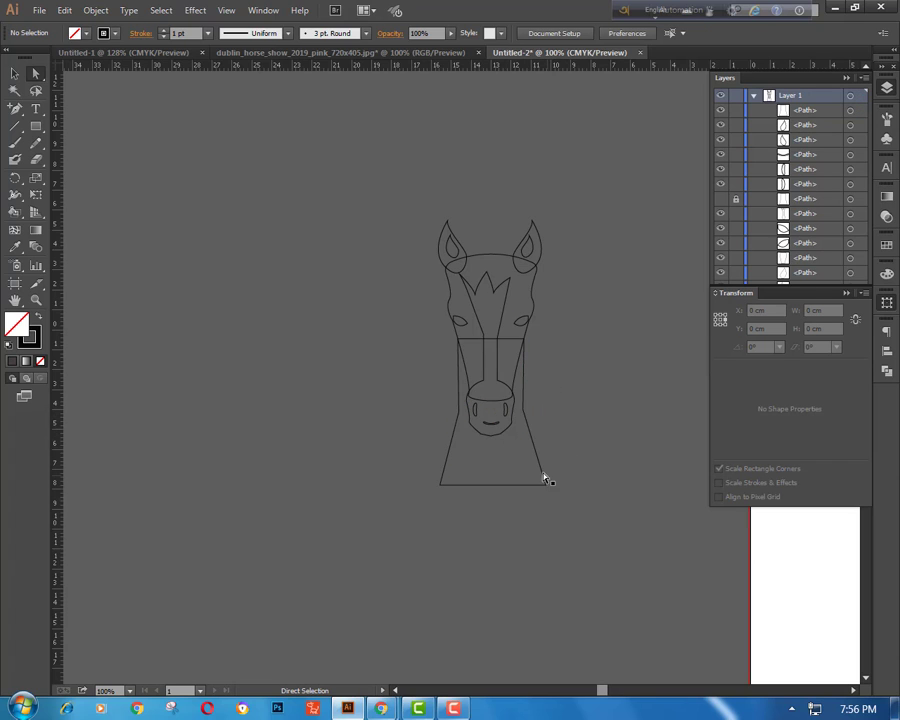
{"action": "scroll", "coordinate": [568, 540], "scroll_direction": "up", "scroll_amount": 1}
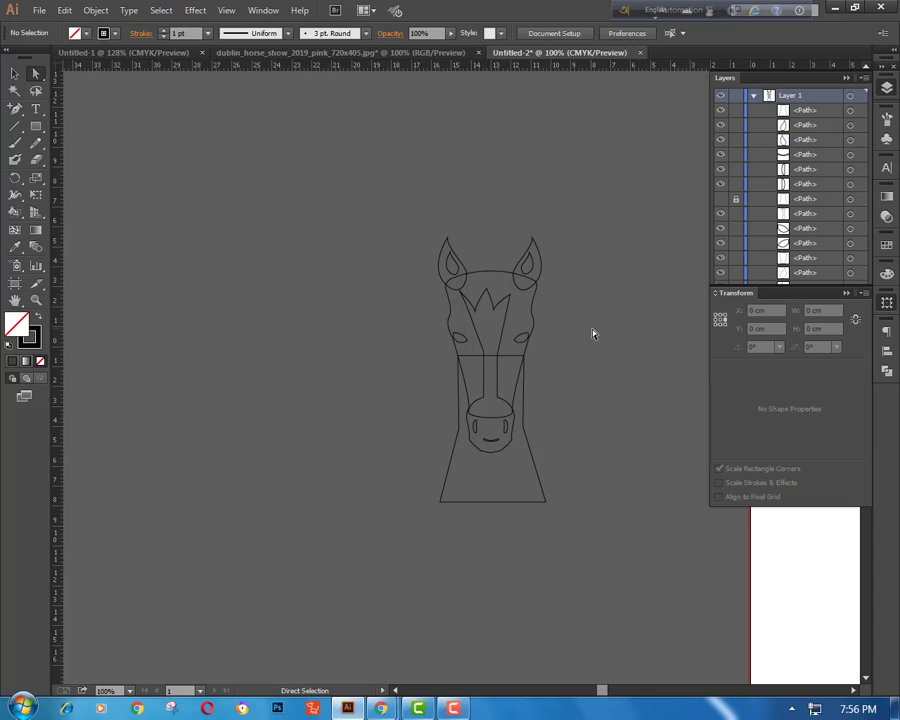
{"action": "key", "text": "ctrl+="}
{"action": "left_click_drag", "start_coordinate": [643, 436], "coordinate": [574, 421]}
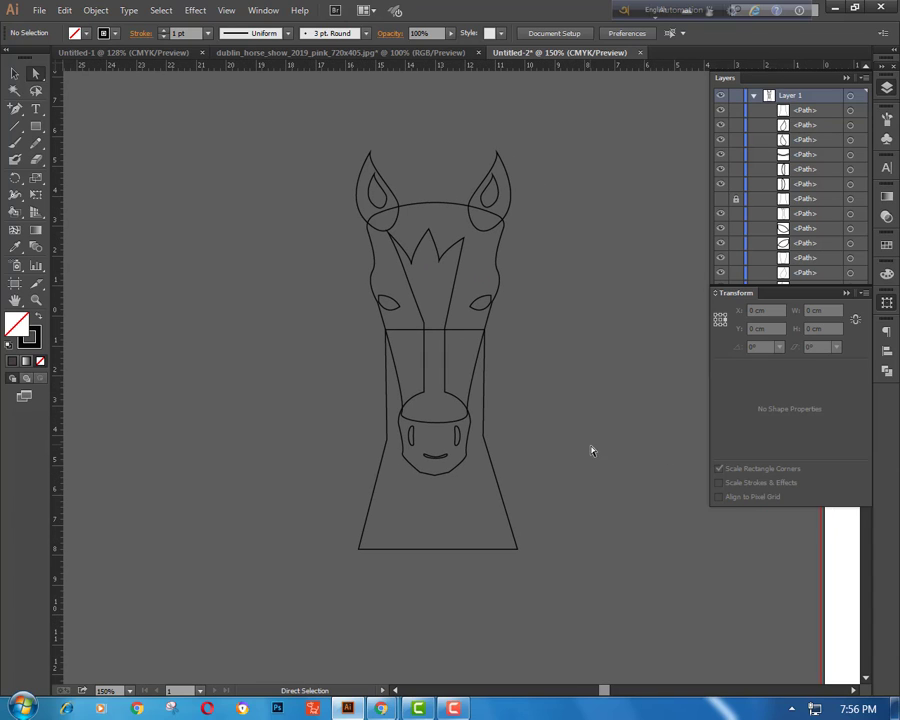
{"action": "left_click", "coordinate": [39, 131]}
{"action": "left_click", "coordinate": [95, 155]}
{"action": "left_click_drag", "start_coordinate": [193, 202], "coordinate": [251, 341]}
{"action": "key", "text": "v"}
{"action": "left_click_drag", "start_coordinate": [187, 203], "coordinate": [437, 291]}
{"action": "left_click_drag", "start_coordinate": [434, 426], "coordinate": [438, 508]}
{"action": "left_click_drag", "start_coordinate": [432, 226], "coordinate": [443, 137]}
{"action": "key", "text": "Delete"}
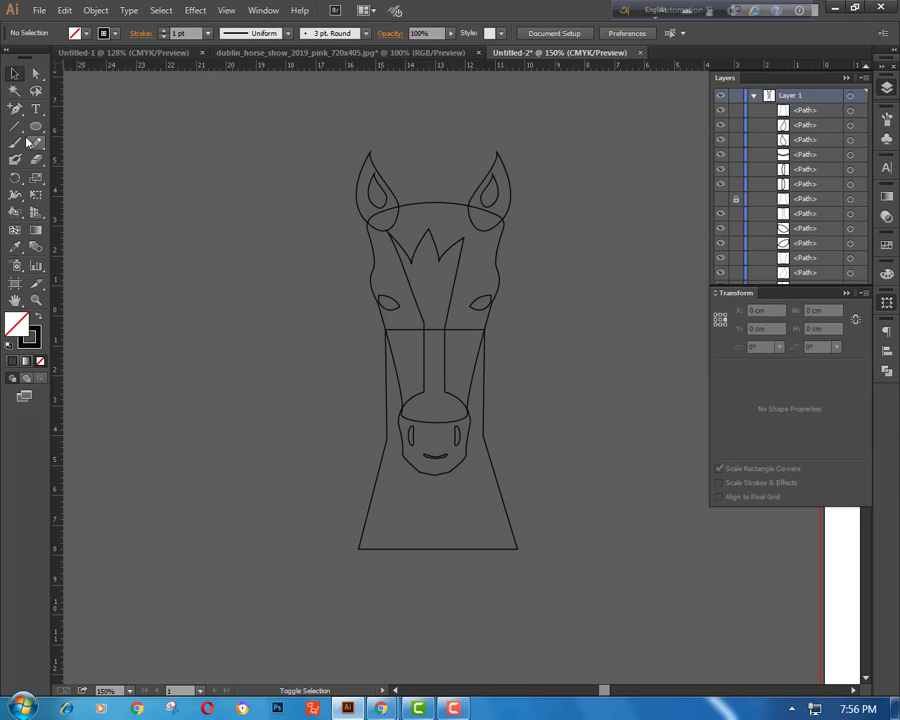
- Draw a circle about 13.3 cm in diameter and centre it over the horse head
{"action": "mouse_move", "coordinate": [156, 214]}
{"action": "left_mouse_down"}
{"action": "mouse_move", "coordinate": [290, 362]}
{"action": "mouse_move", "coordinate": [352, 410]}
{"action": "left_mouse_up"}
{"action": "key", "text": "ctrl+minus"}
{"action": "key", "text": "ctrl+minus"}
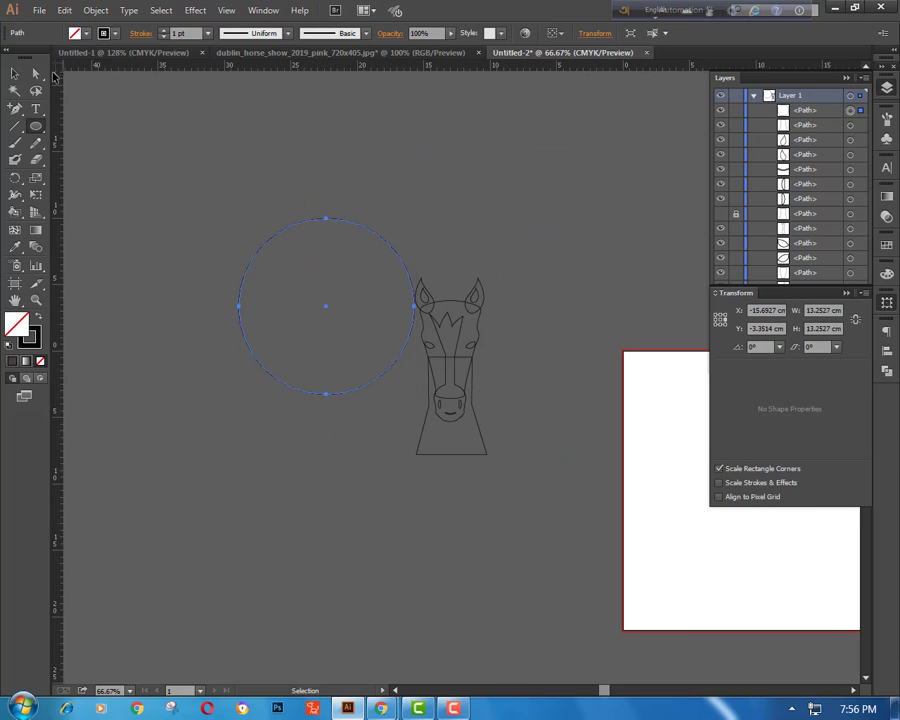
{"action": "key", "text": "v"}
{"action": "left_click_drag", "start_coordinate": [344, 312], "coordinate": [468, 352]}
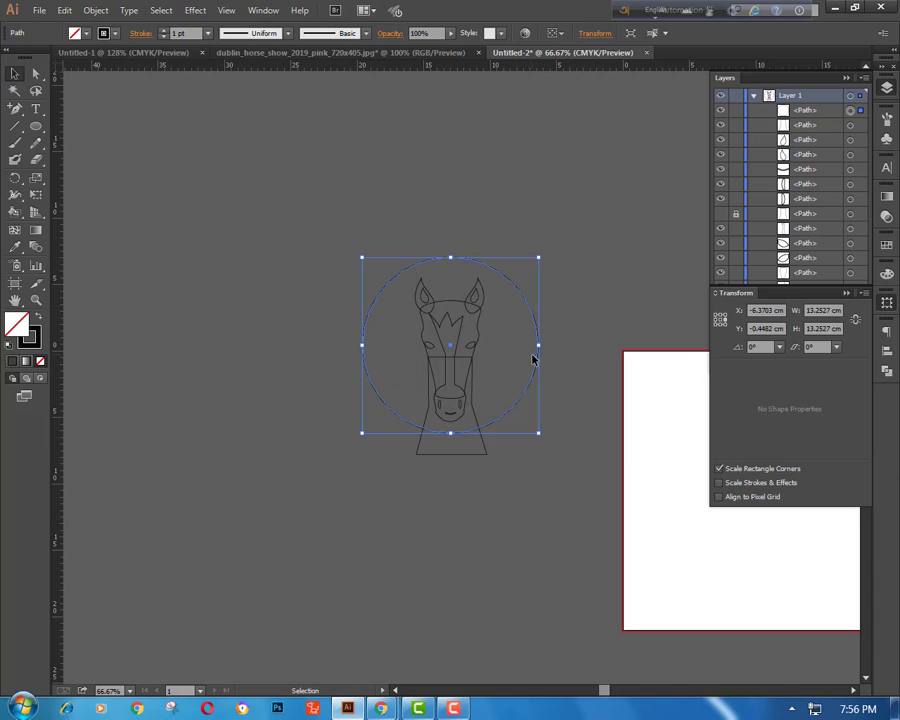
- Scale the circle down about its centre to about 11.9 cm so it closely surrounds the ears and muzzle
{"action": "mouse_move", "coordinate": [541, 263]}
{"action": "left_mouse_down"}
{"action": "mouse_move", "coordinate": [546, 252]}
{"action": "mouse_move", "coordinate": [530, 266]}
{"action": "left_mouse_up"}
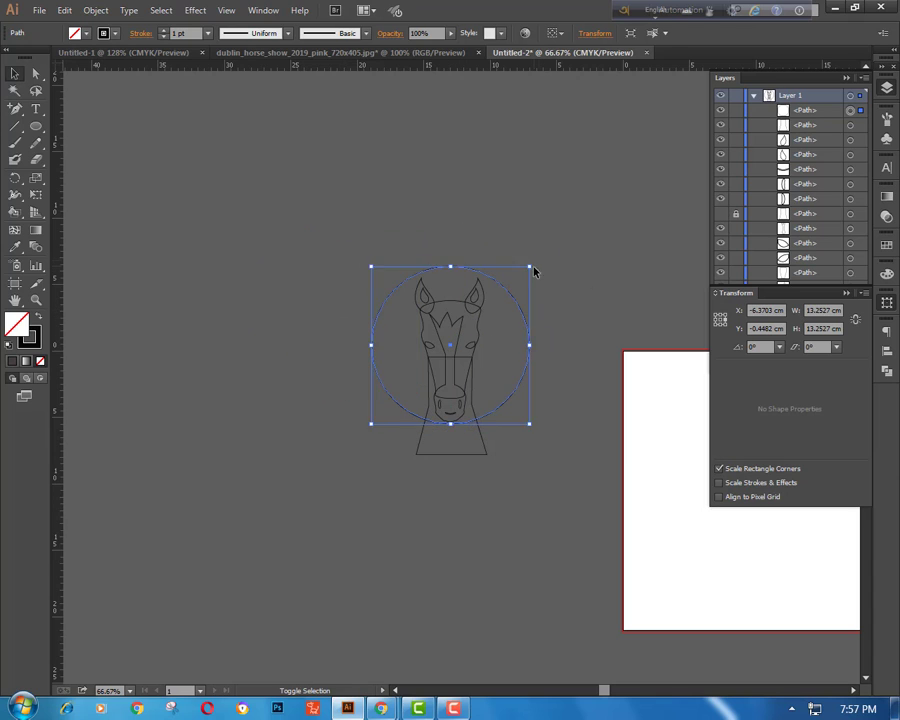
{"action": "left_click", "coordinate": [578, 235]}
{"action": "key", "text": "ctrl+plus"}
{"action": "left_click", "coordinate": [557, 282]}
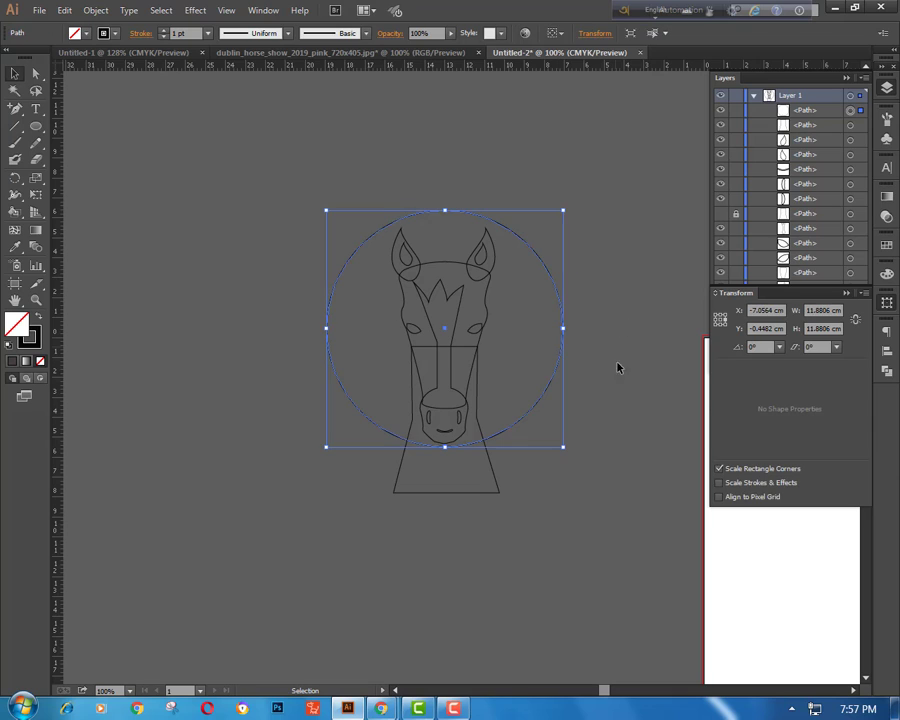
- Narrow the circle around the head from both sides into an upright ellipse about 9.7 cm wide
{"action": "left_click", "coordinate": [636, 390]}
{"action": "left_click", "coordinate": [529, 412]}
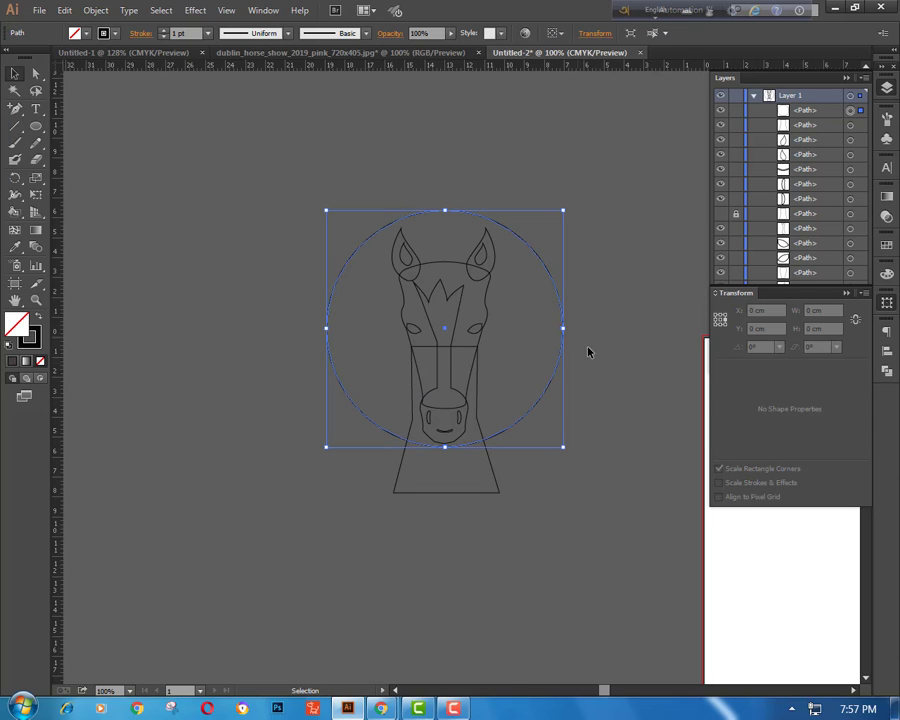
{"action": "left_click_drag", "start_coordinate": [563, 329], "coordinate": [541, 330]}
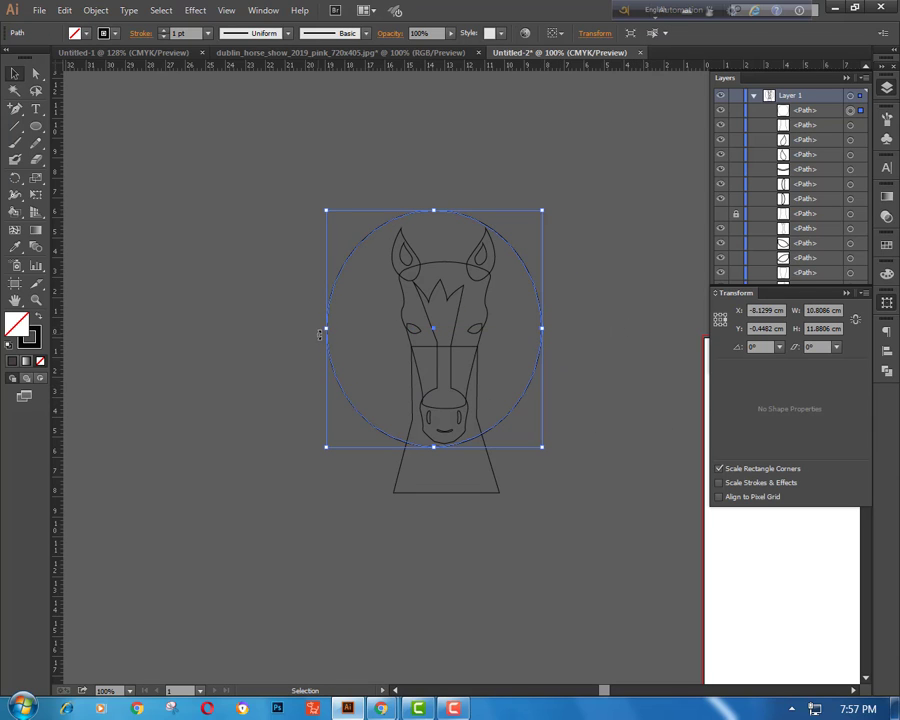
{"action": "left_click_drag", "start_coordinate": [327, 330], "coordinate": [348, 330]}
{"action": "left_click", "coordinate": [650, 437]}
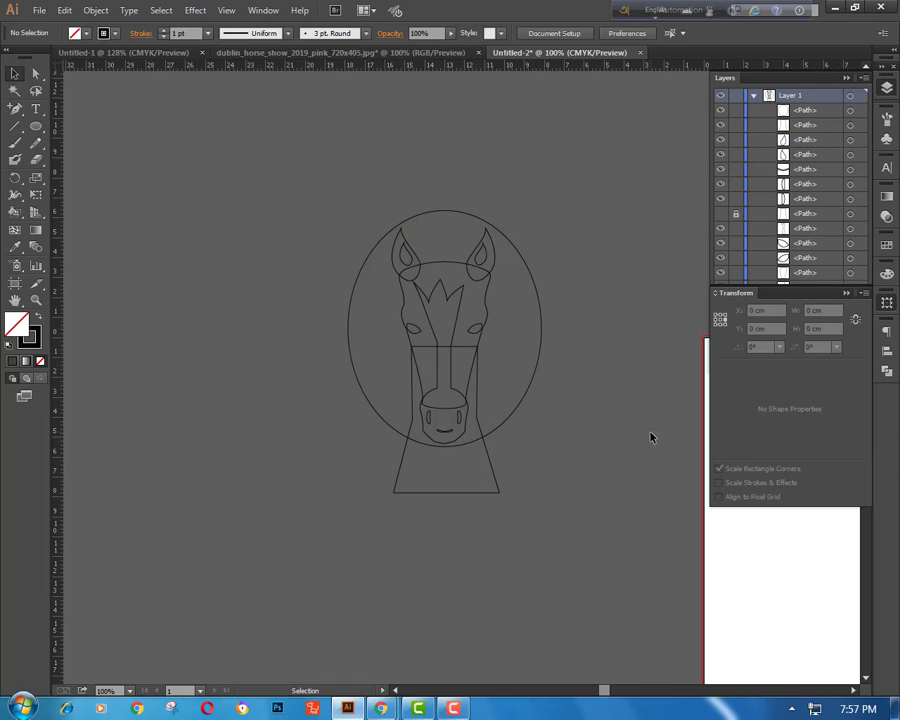
{"action": "left_click", "coordinate": [531, 320]}
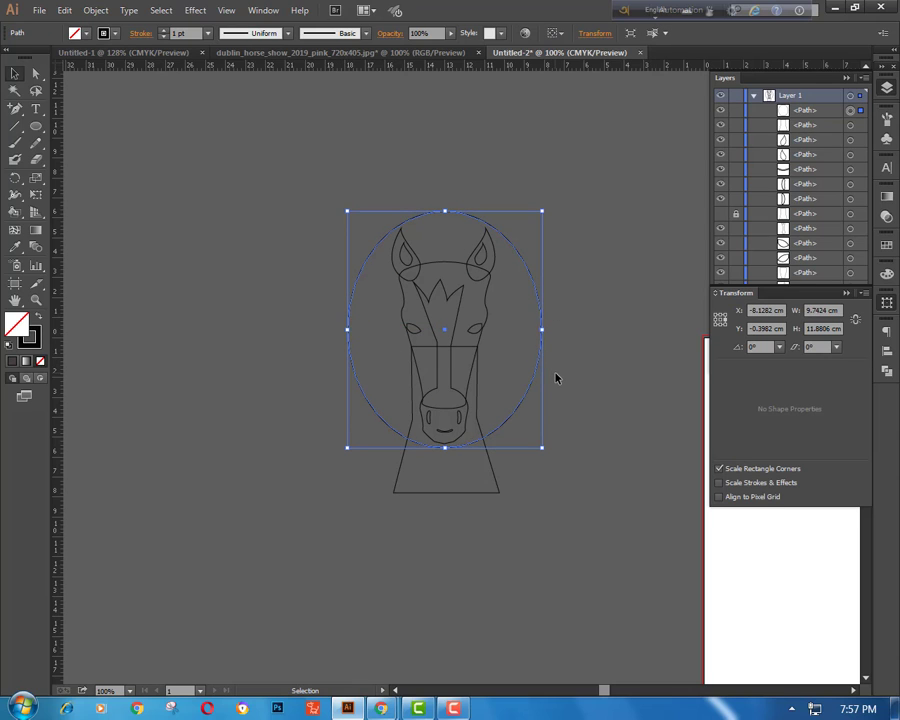
{"action": "left_click", "coordinate": [645, 362]}
- Fill the flared neck shape with dark green 404c3a
{"action": "scroll", "coordinate": [549, 367], "scroll_direction": "down", "scroll_amount": 1}
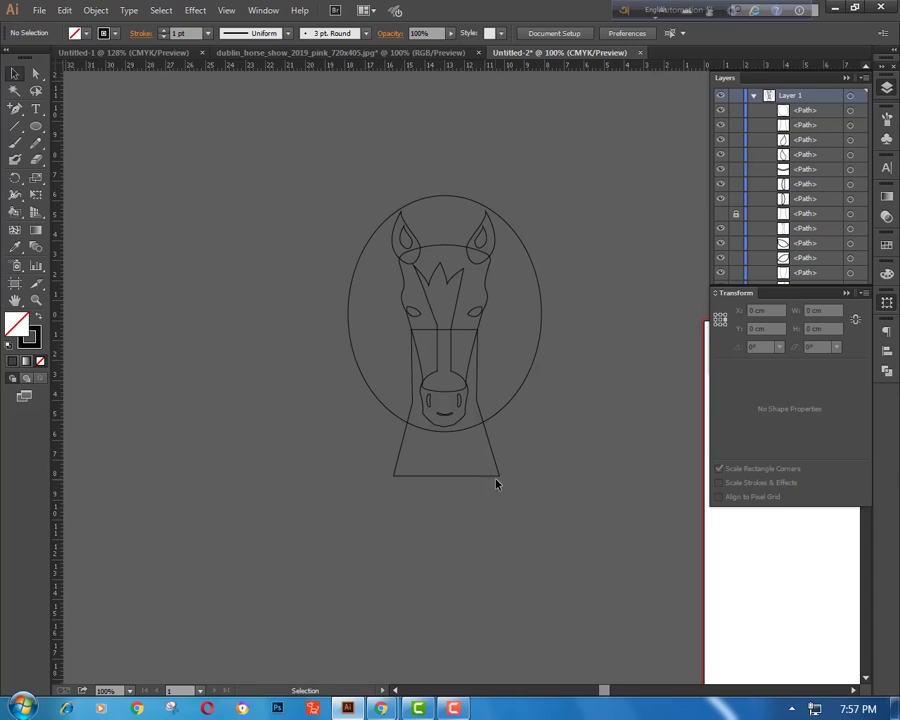
{"action": "key", "text": "ctrl+plus"}
{"action": "scroll", "coordinate": [519, 511], "scroll_direction": "up", "scroll_amount": 2}
{"action": "left_click", "coordinate": [507, 521]}
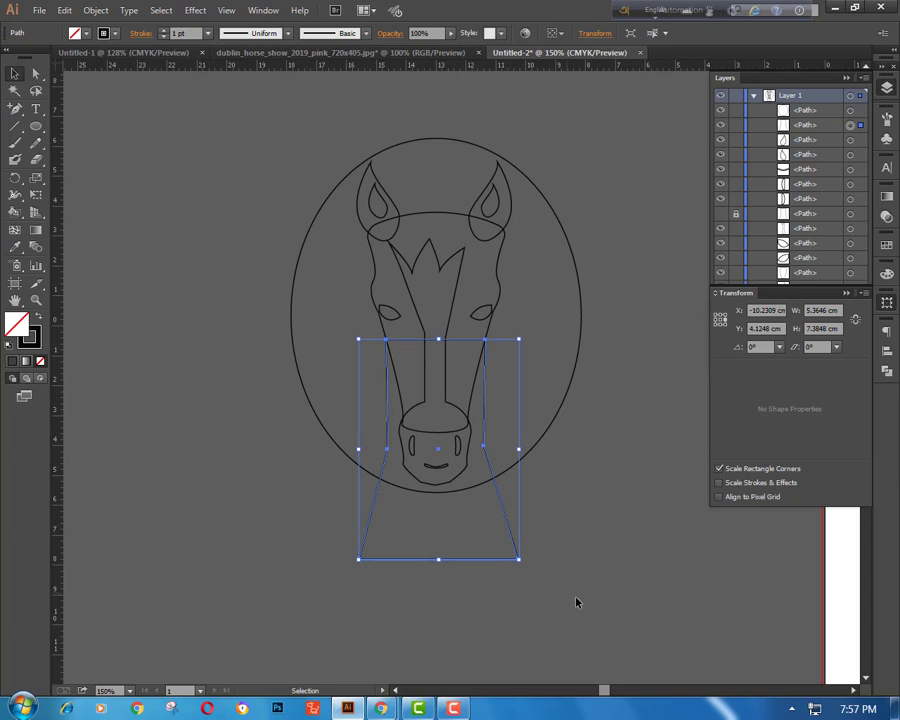
{"action": "double_click", "coordinate": [16, 324]}
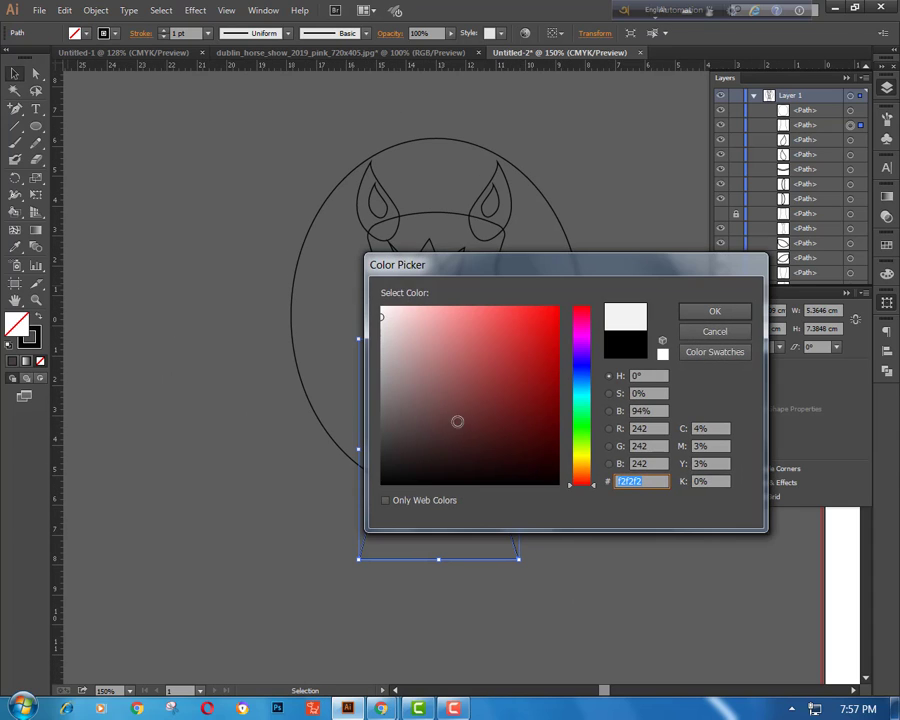
{"action": "left_click_drag", "start_coordinate": [497, 382], "coordinate": [462, 398]}
{"action": "mouse_move", "coordinate": [584, 430]}
{"action": "left_mouse_down"}
{"action": "mouse_move", "coordinate": [577, 397]}
{"action": "mouse_move", "coordinate": [584, 436]}
{"action": "left_mouse_up"}
{"action": "mouse_move", "coordinate": [463, 401]}
{"action": "left_mouse_down"}
{"action": "mouse_move", "coordinate": [408, 416]}
{"action": "mouse_move", "coordinate": [422, 430]}
{"action": "left_mouse_up"}
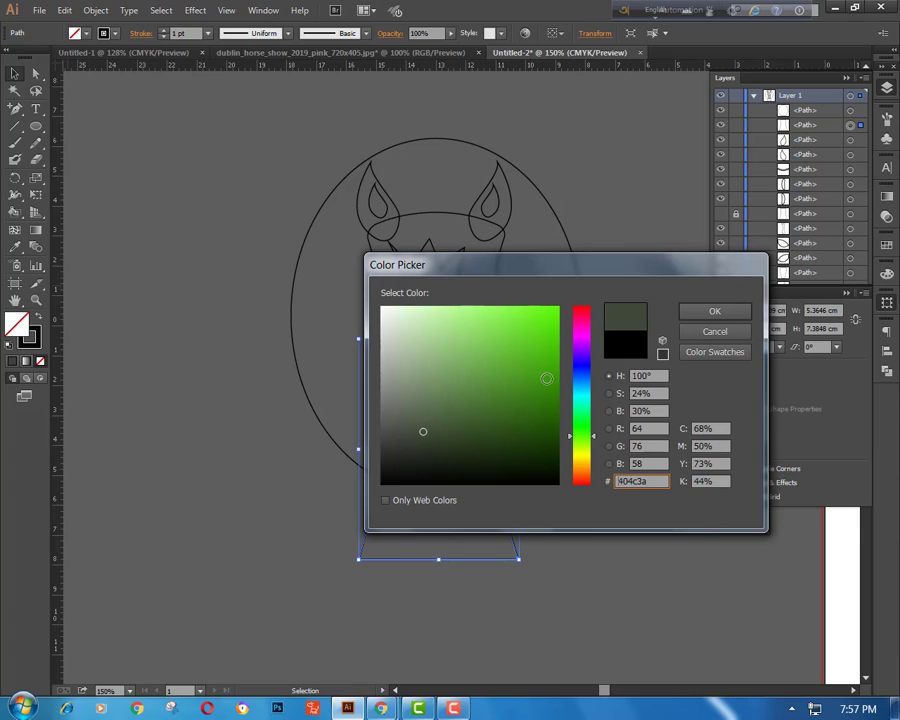
{"action": "left_click", "coordinate": [713, 311]}
- Send the green neck shape to the back, behind the head and muzzle outlines
{"action": "key", "text": "v"}
{"action": "right_click", "coordinate": [634, 345]}
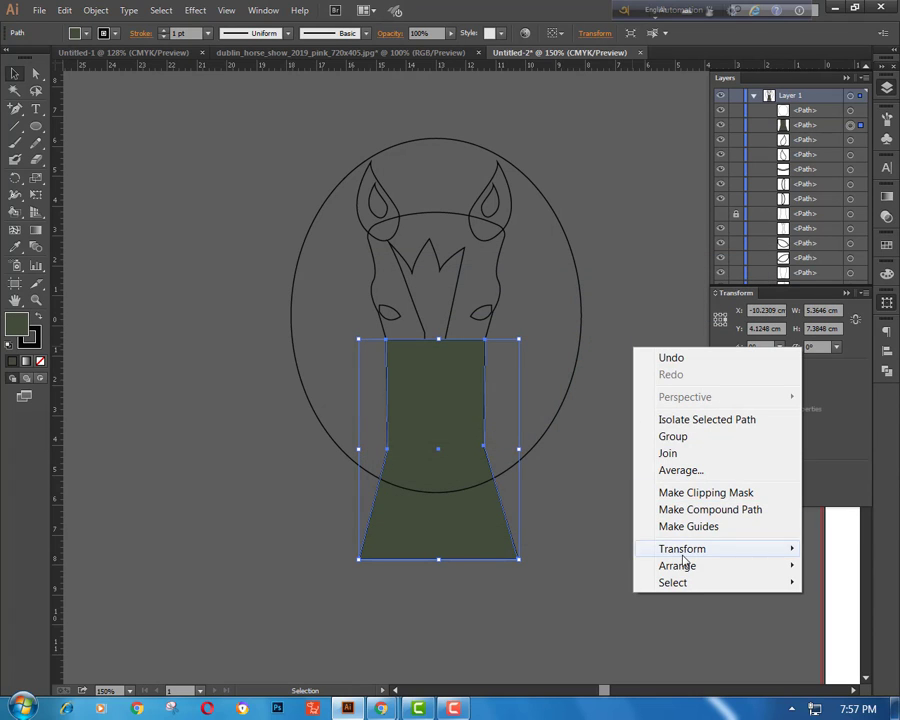
{"action": "mouse_move", "coordinate": [680, 565]}
{"action": "left_click", "coordinate": [488, 582]}
{"action": "left_click", "coordinate": [620, 551]}
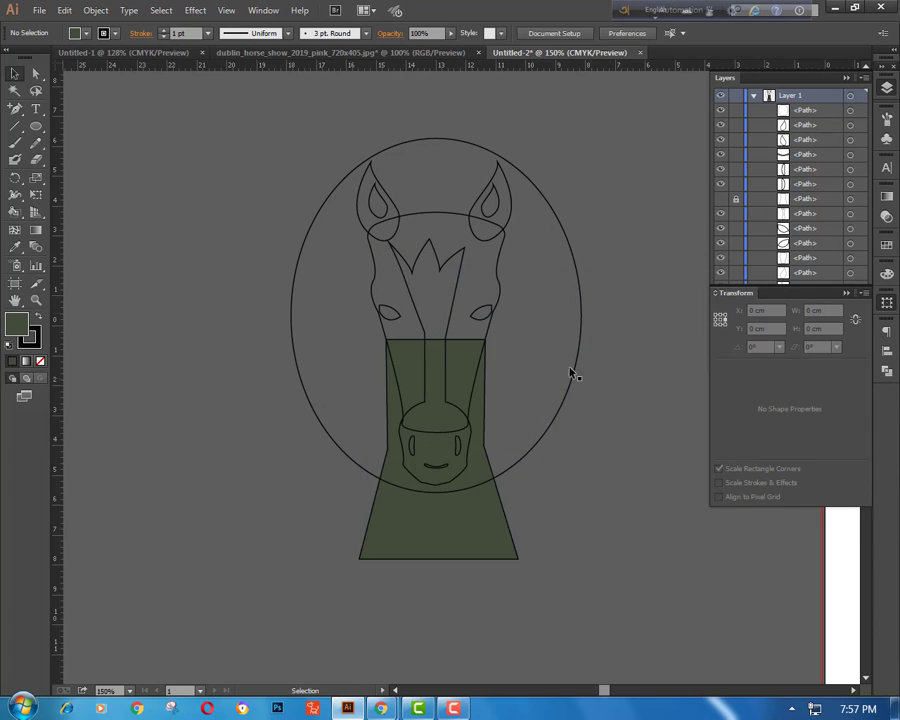
- Fill the blaze and muzzle shape with pale pink eddada
{"action": "left_click", "coordinate": [473, 366]}
{"action": "double_click", "coordinate": [16, 325]}
{"action": "left_click", "coordinate": [394, 316]}
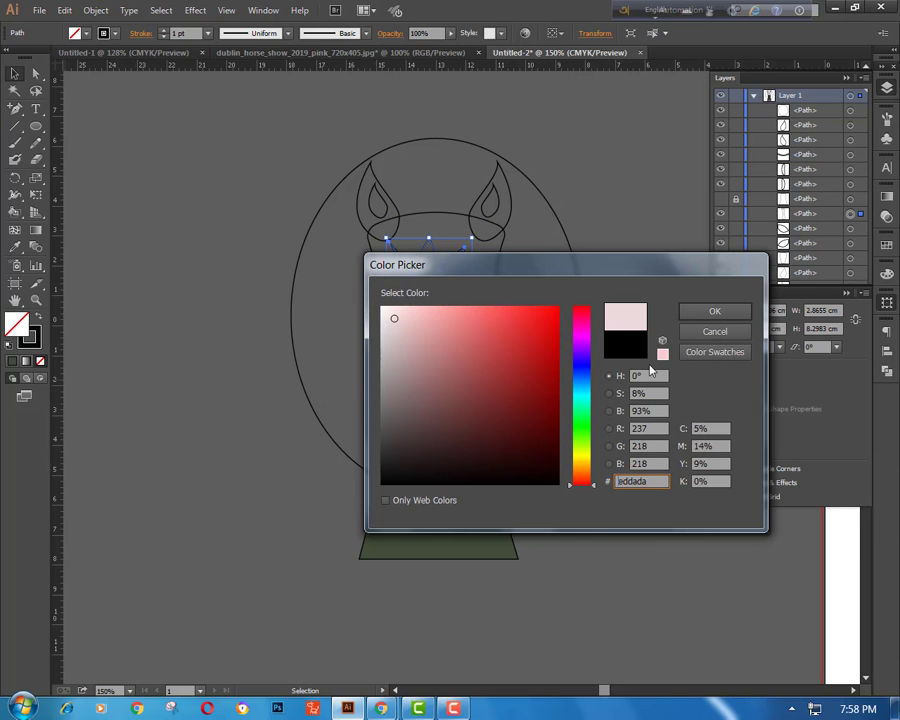
{"action": "left_click", "coordinate": [710, 310]}
{"action": "left_click", "coordinate": [656, 427]}
- Swap fill and stroke on both nostrils and the mouth so they are solid black without an outline
{"action": "scroll", "coordinate": [460, 450], "scroll_direction": "up", "scroll_amount": 2}
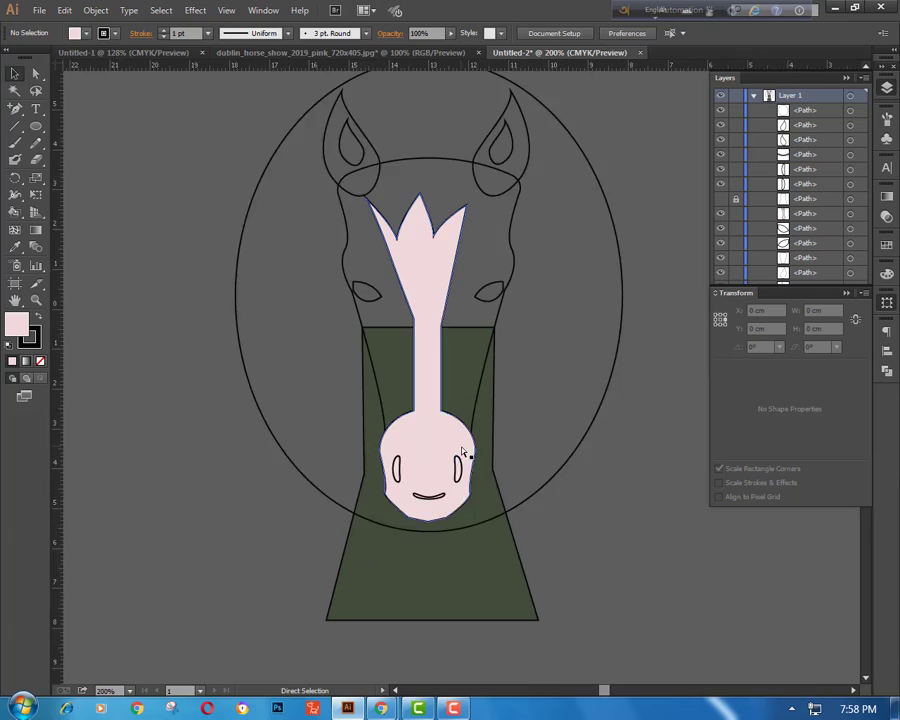
{"action": "left_click", "coordinate": [455, 465]}
{"action": "left_click", "coordinate": [38, 317]}
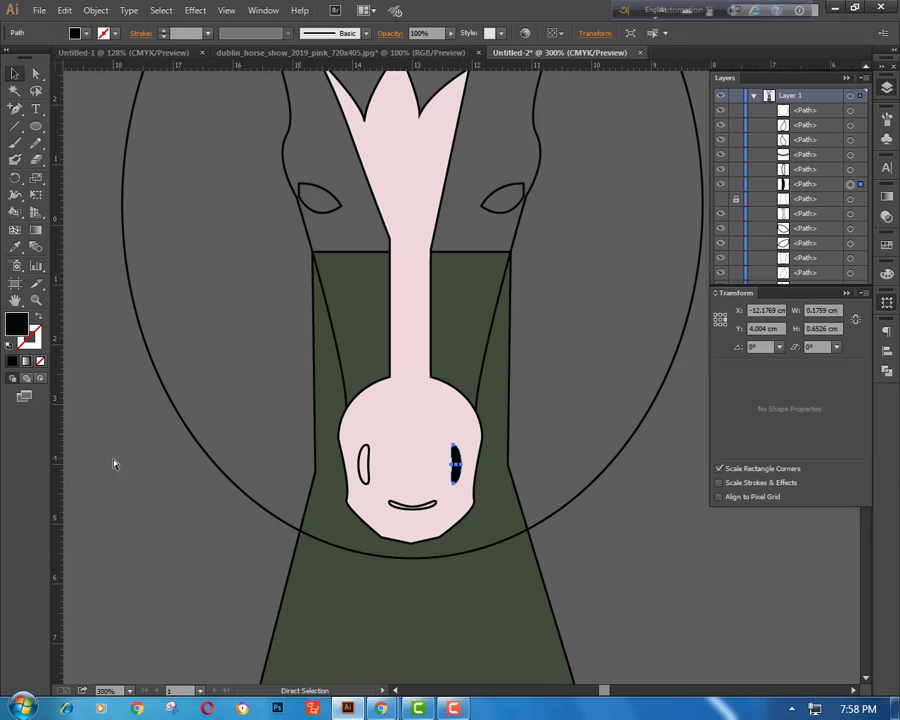
{"action": "left_click", "coordinate": [115, 462], "text": "ctrl"}
{"action": "left_click", "coordinate": [367, 459], "text": "ctrl"}
{"action": "left_click", "coordinate": [38, 317]}
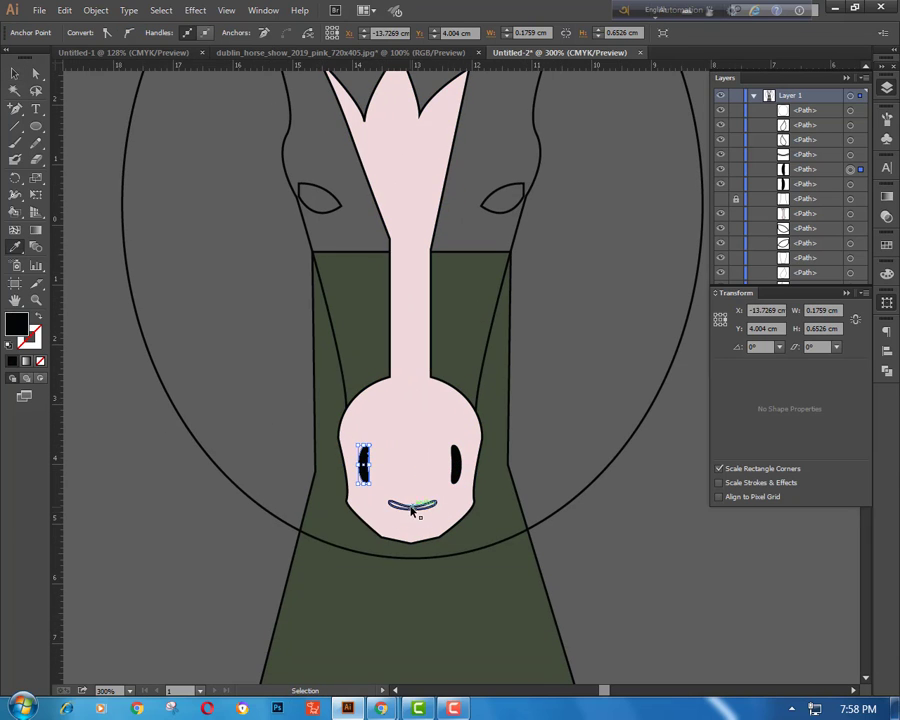
{"action": "left_click", "coordinate": [412, 504], "text": "ctrl"}
{"action": "key", "text": "shift+x"}
{"action": "left_click", "coordinate": [575, 605], "text": "ctrl"}
- Nudge the left eye outward and slightly up, and the right eye slightly outward
{"action": "scroll", "coordinate": [593, 519], "scroll_direction": "up", "scroll_amount": 3}
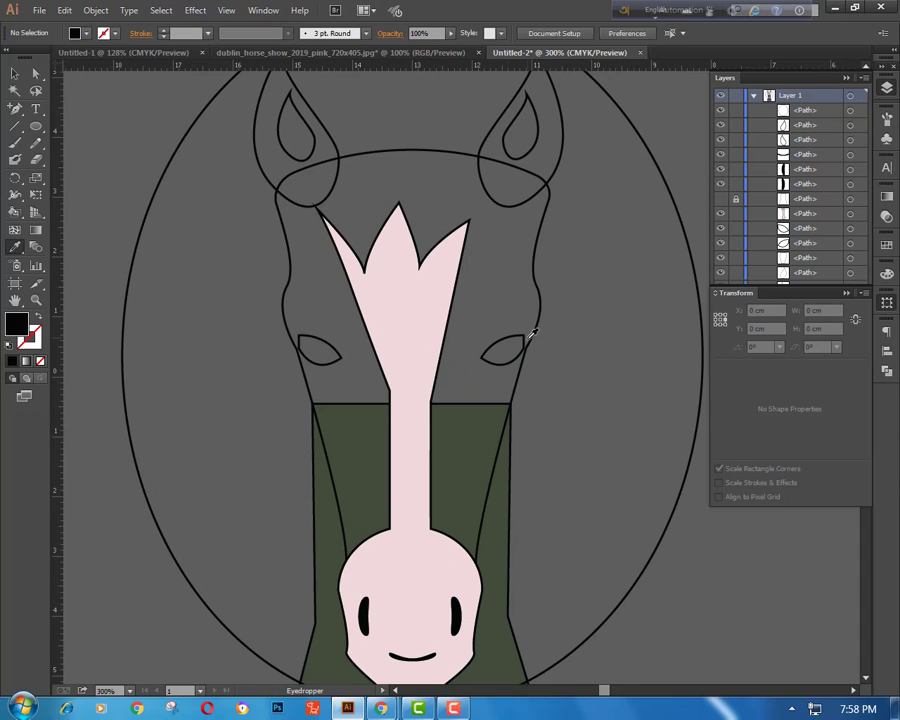
{"action": "left_click", "coordinate": [15, 74]}
{"action": "left_click", "coordinate": [318, 340]}
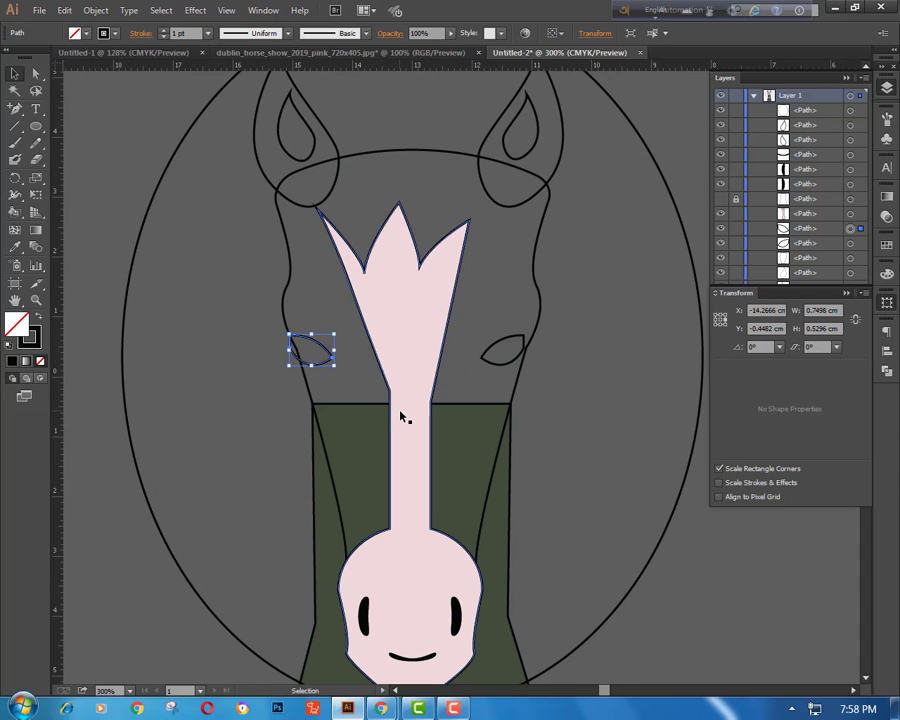
{"action": "key", "text": "Up"}
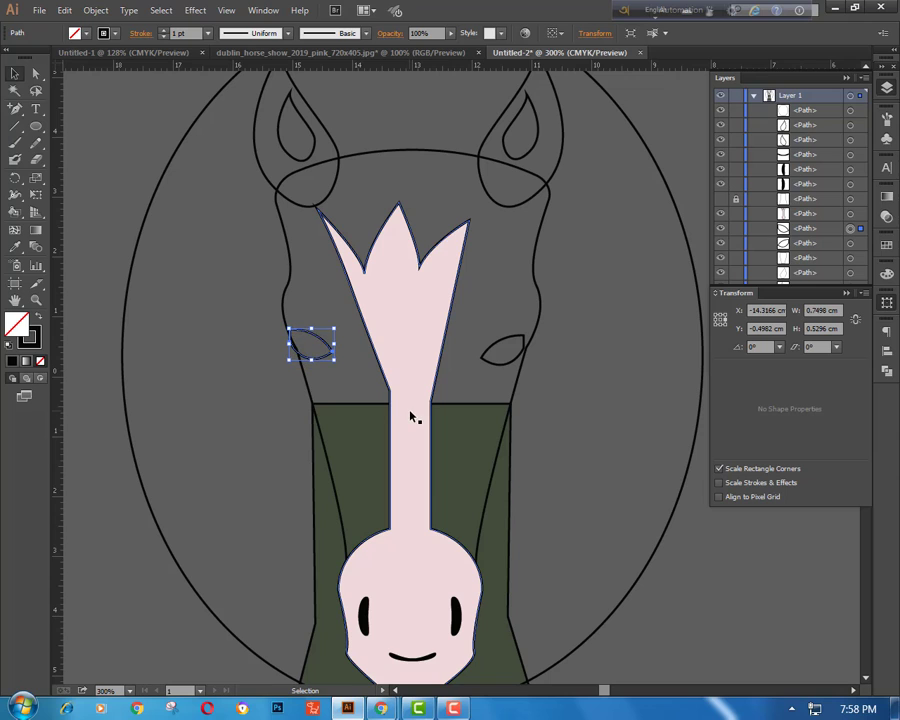
{"action": "key", "text": "Right"}
{"action": "left_click", "coordinate": [215, 327]}
{"action": "left_click", "coordinate": [307, 354]}
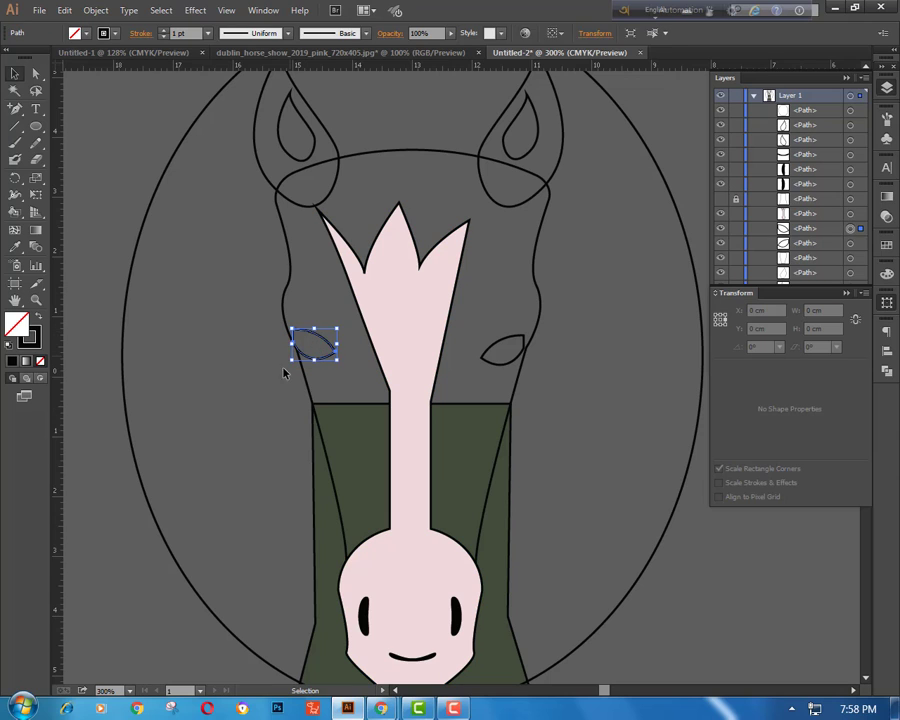
{"action": "left_click", "coordinate": [283, 367]}
{"action": "left_click", "coordinate": [522, 343]}
{"action": "key", "text": "Right"}
{"action": "left_click", "coordinate": [570, 378]}
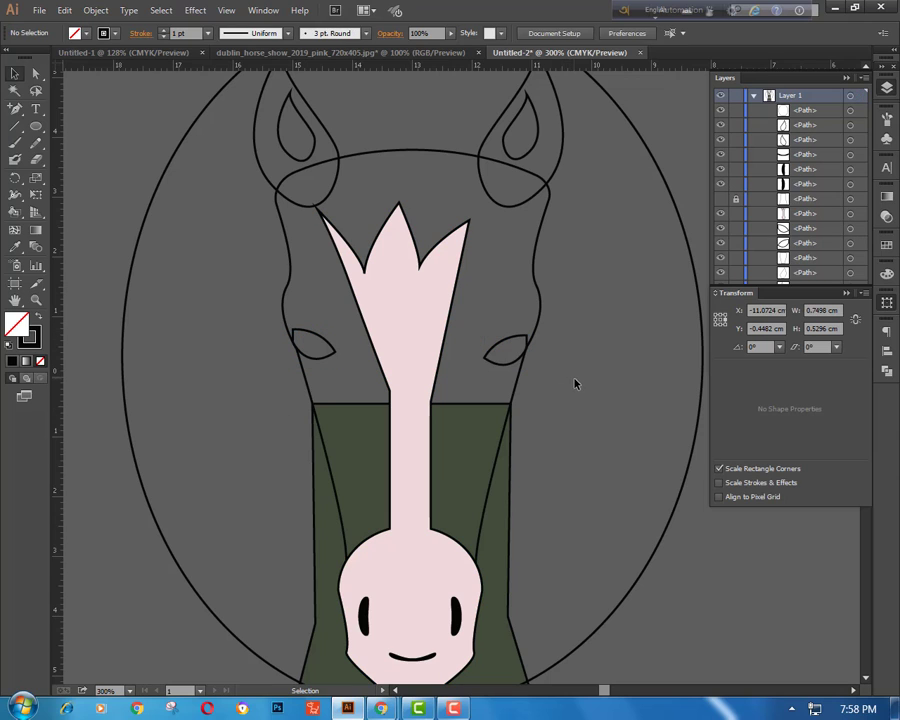
- Move the outer top corner point of each eye outward to meet the edge of the head
{"action": "scroll", "coordinate": [541, 364], "scroll_direction": "down", "scroll_amount": 2}
{"action": "left_click", "coordinate": [524, 310]}
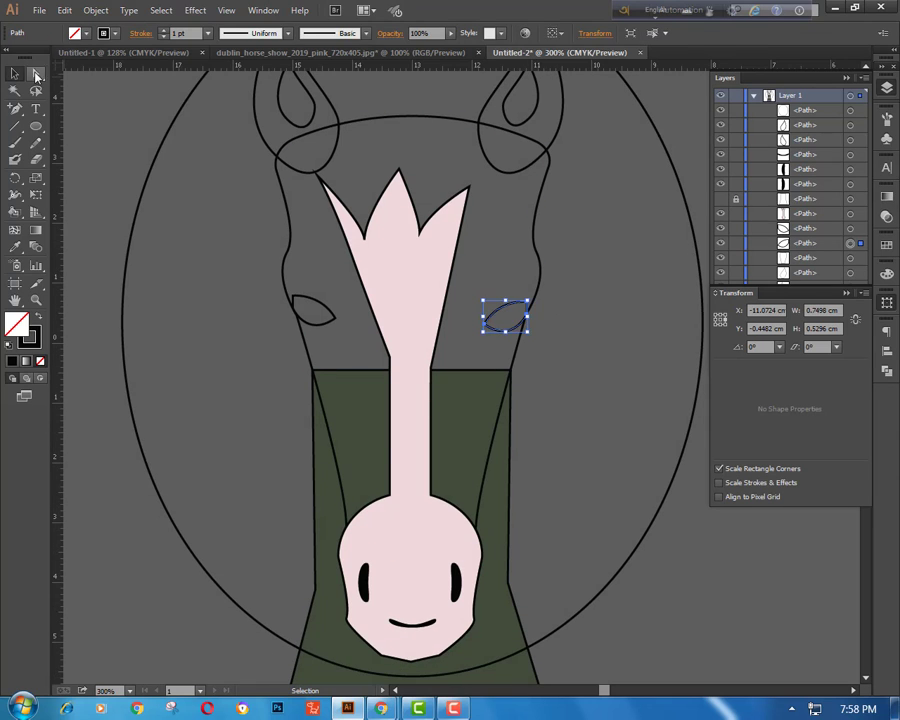
{"action": "key", "text": "a"}
{"action": "left_click", "coordinate": [528, 303]}
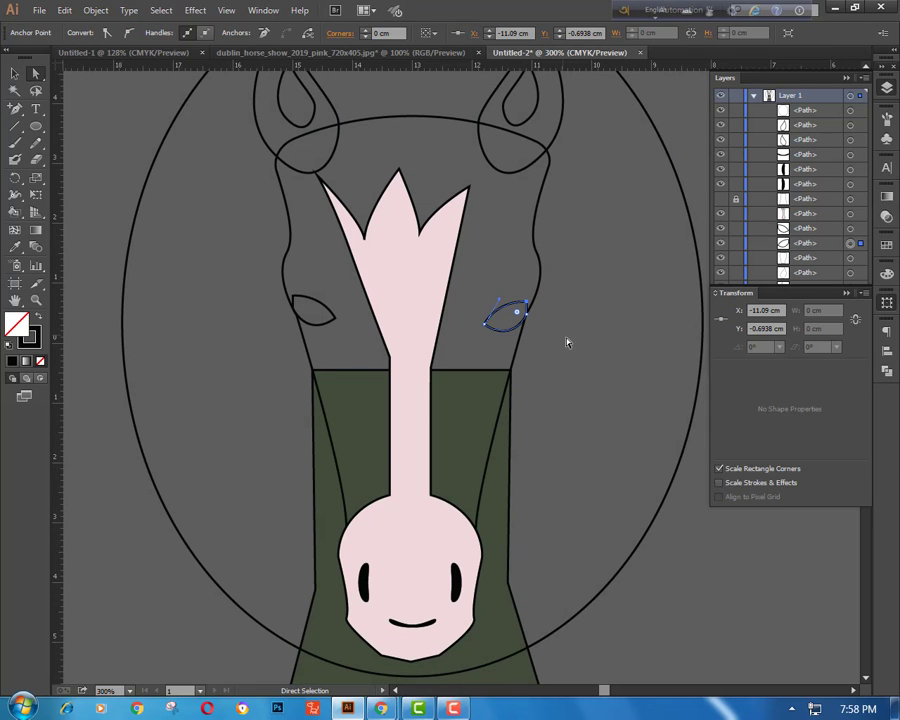
{"action": "left_click", "coordinate": [599, 391]}
{"action": "left_click", "coordinate": [293, 296]}
{"action": "key", "text": "Left"}
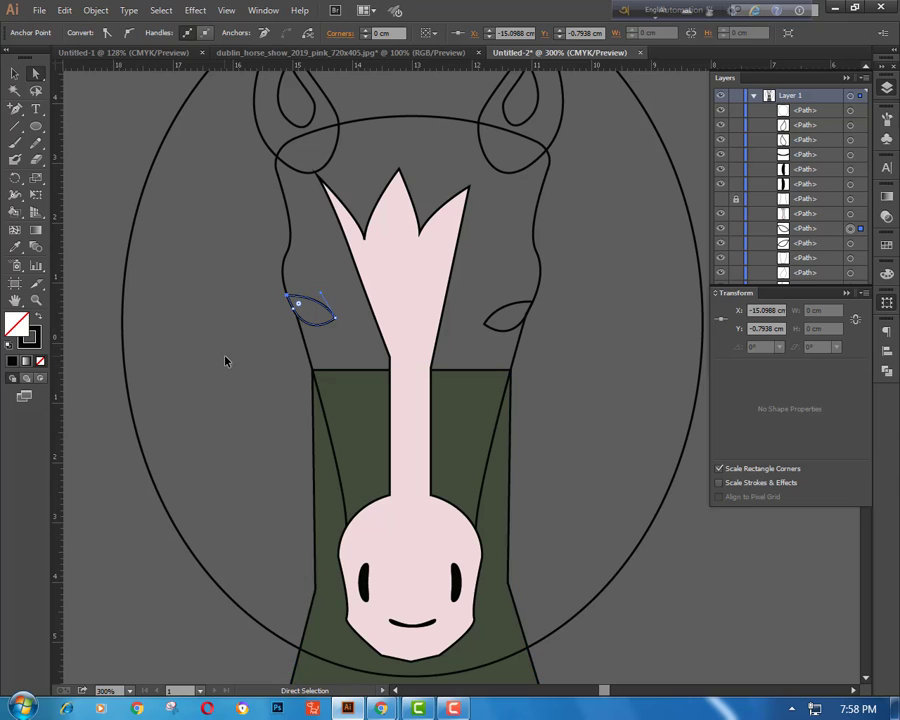
{"action": "left_click", "coordinate": [225, 362]}
- Swap fill and stroke on both eyes so they are solid black without an outline
{"action": "left_click", "coordinate": [312, 310]}
{"action": "key", "text": "shift+x"}
{"action": "key", "text": "ctrl+shift+a"}
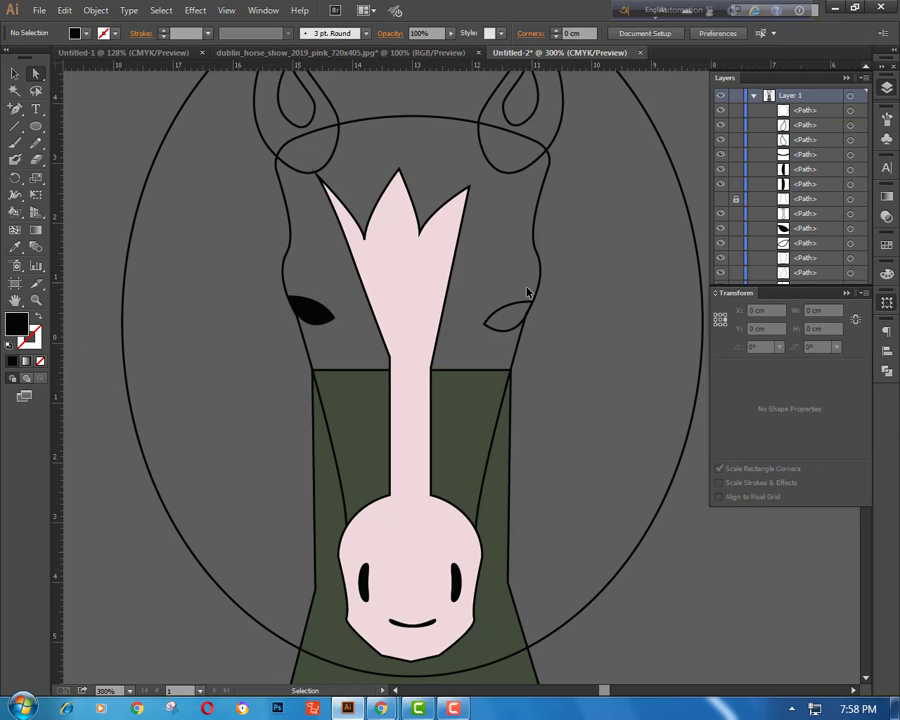
{"action": "left_click", "coordinate": [525, 302]}
{"action": "left_click", "coordinate": [39, 317]}
{"action": "key", "text": "ctrl+shift+a"}
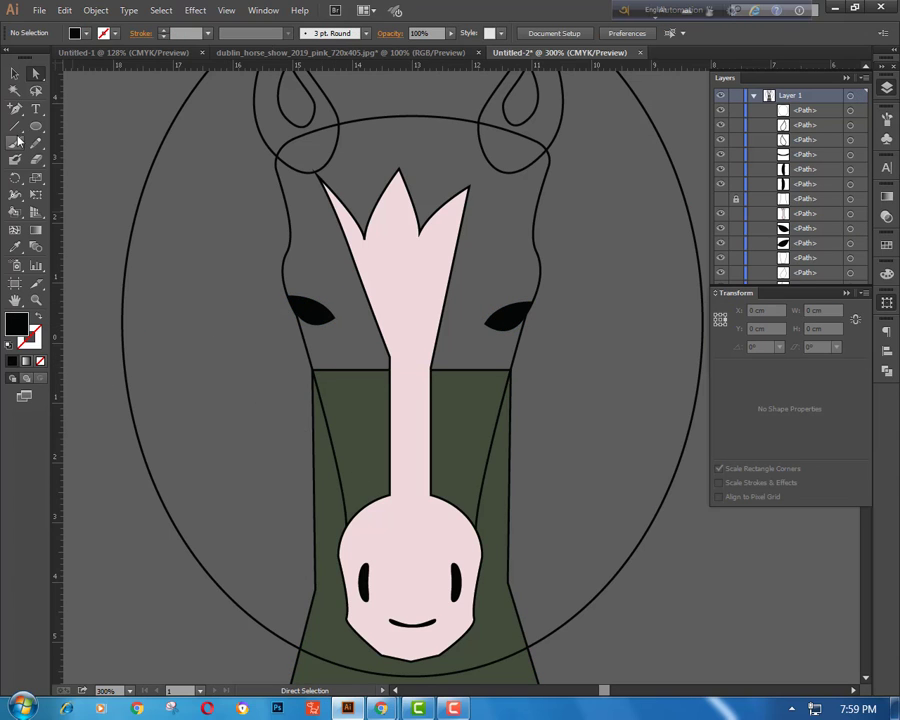
- Draw an ellipse about 0.23 by 0.21 cm inside the left eye and fill it with a near-white pink
{"action": "left_click_drag", "start_coordinate": [36, 127], "coordinate": [100, 159]}
{"action": "left_click_drag", "start_coordinate": [303, 306], "coordinate": [316, 314]}
{"action": "key", "text": "a"}
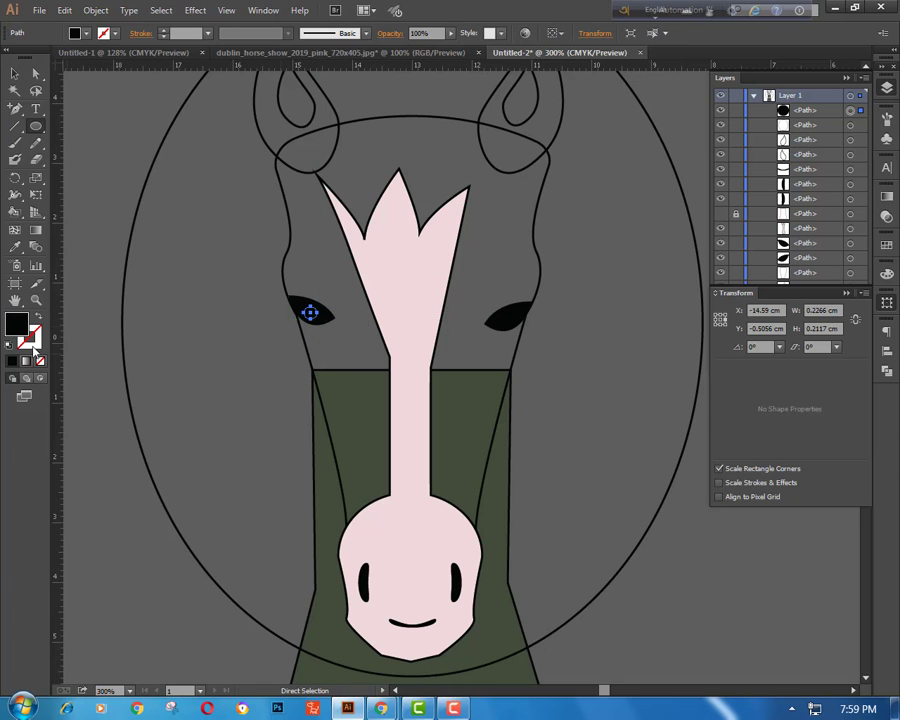
{"action": "double_click", "coordinate": [20, 324]}
{"action": "left_click", "coordinate": [382, 315]}
{"action": "left_click", "coordinate": [390, 311]}
{"action": "left_click", "coordinate": [714, 310]}
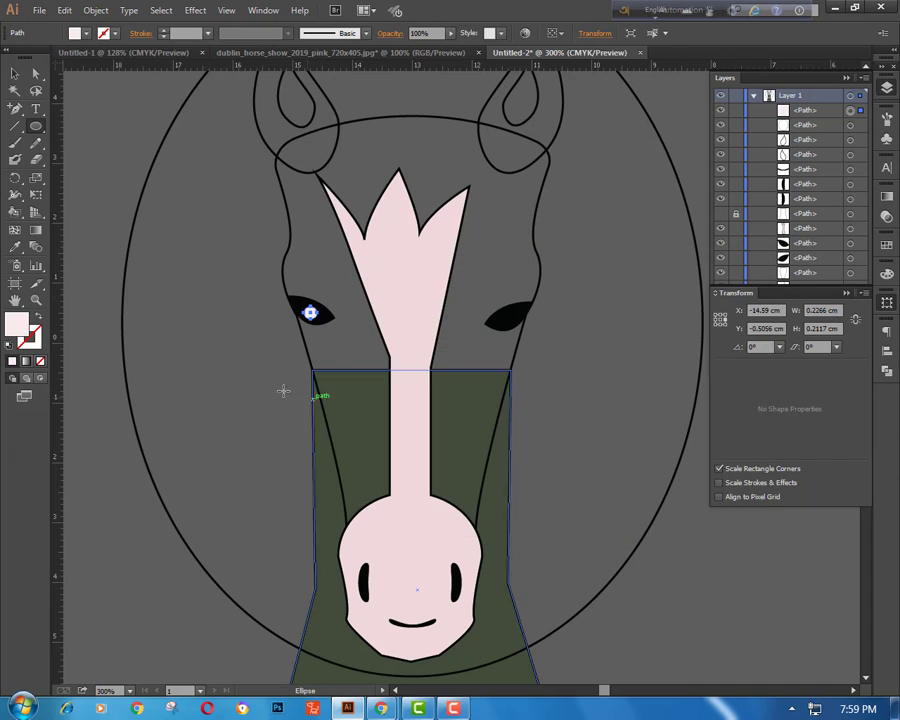
{"action": "left_click", "coordinate": [283, 392], "text": "ctrl"}
- Give the head shape the neck's appearance with the Eyedropper, and darken its fill to 313a2c
{"action": "key", "text": "ctrl+minus"}
{"action": "key", "text": "ctrl+minus"}
{"action": "key", "text": "ctrl+minus"}
{"action": "key", "text": "ctrl+plus"}
{"action": "key", "text": "ctrl+plus"}
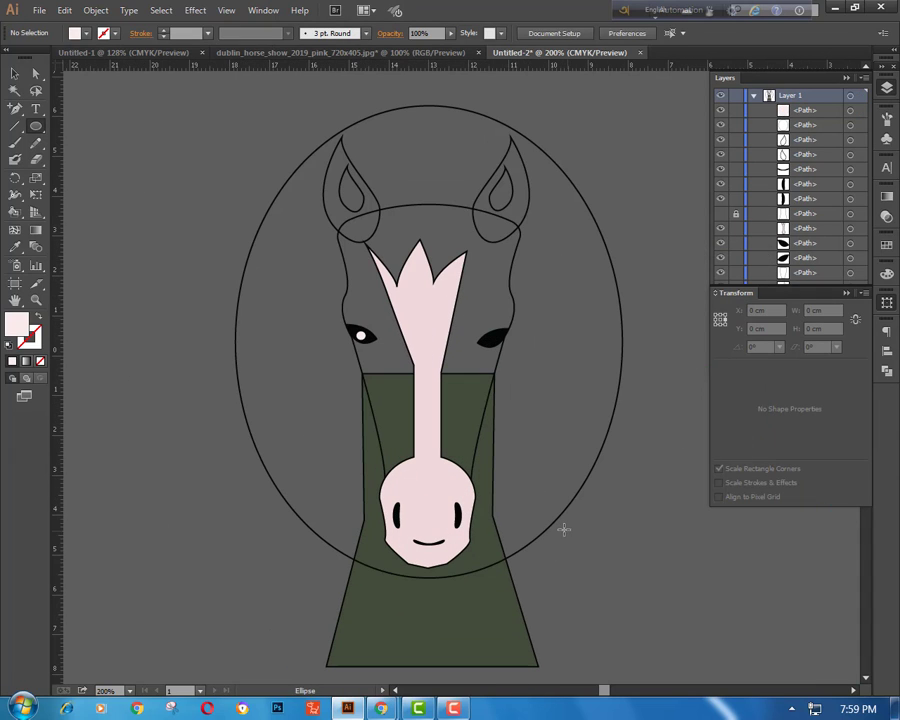
{"action": "left_click", "coordinate": [511, 332], "text": "ctrl"}
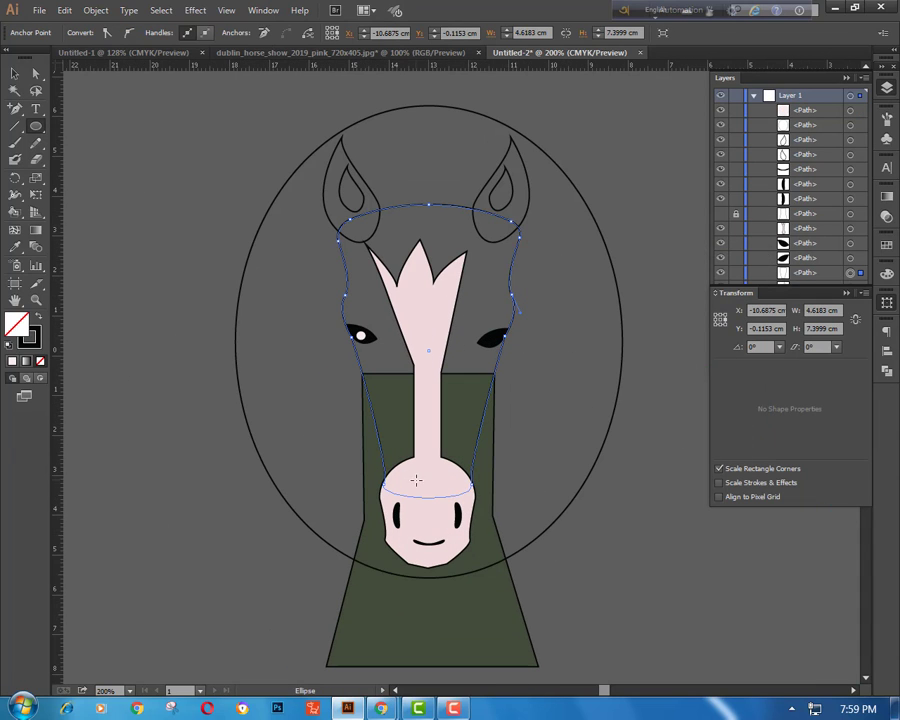
{"action": "key", "text": "i"}
{"action": "left_click", "coordinate": [386, 550]}
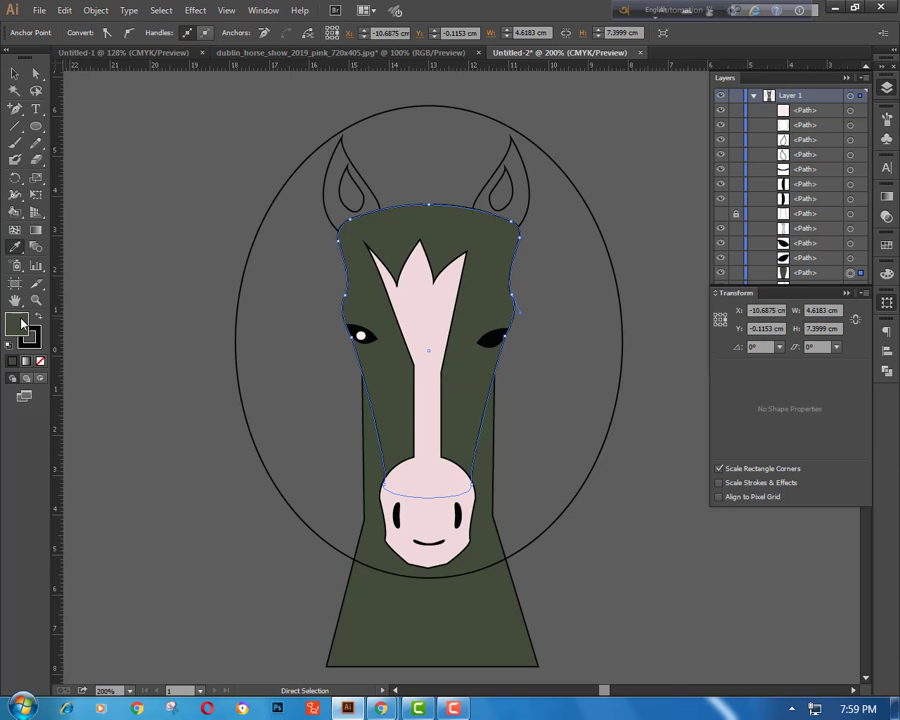
{"action": "double_click", "coordinate": [17, 323]}
{"action": "left_click", "coordinate": [423, 445]}
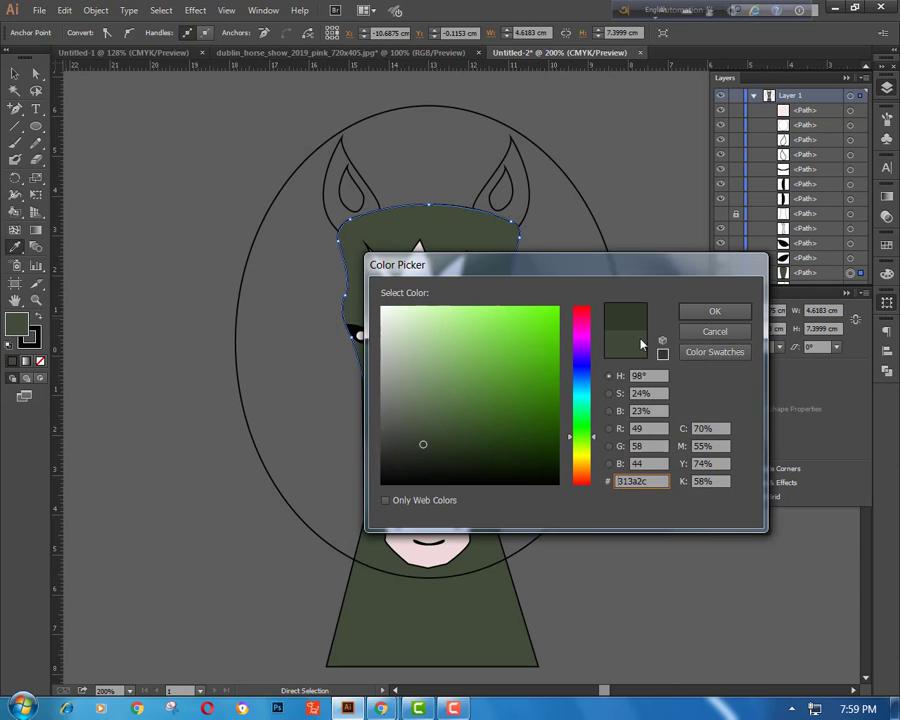
{"action": "left_click", "coordinate": [714, 311]}
{"action": "left_click", "coordinate": [159, 204], "text": "ctrl"}
- Remove the outline from the pink blaze and muzzle shape
{"action": "key", "text": "ctrl+minus"}
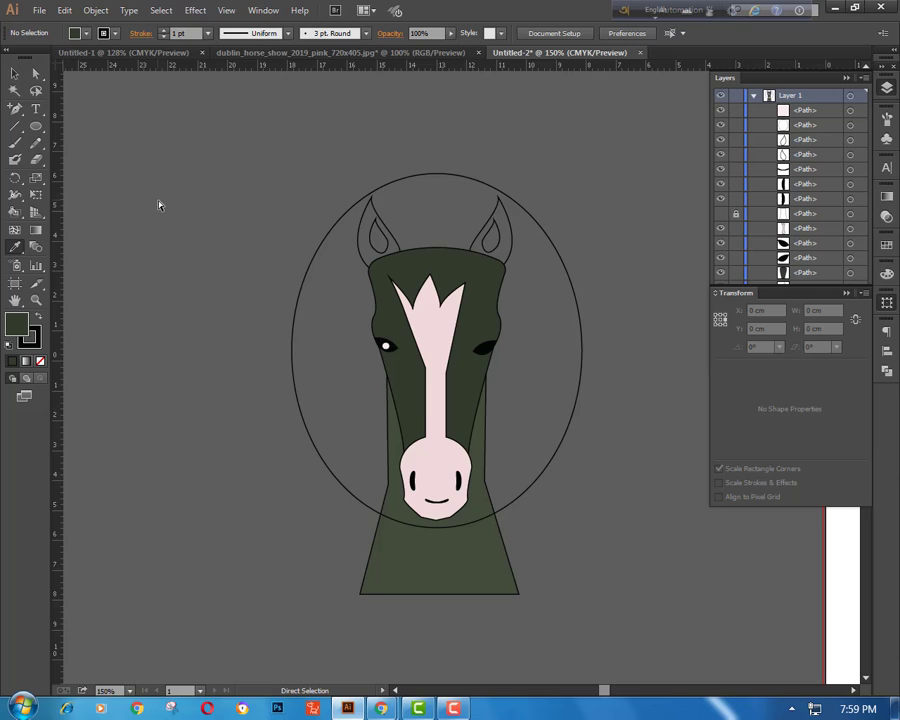
{"action": "key", "text": "ctrl+plus"}
{"action": "scroll", "coordinate": [300, 220], "scroll_direction": "down", "scroll_amount": 1}
{"action": "left_click", "coordinate": [452, 321], "text": "ctrl"}
{"action": "left_click", "coordinate": [40, 361]}
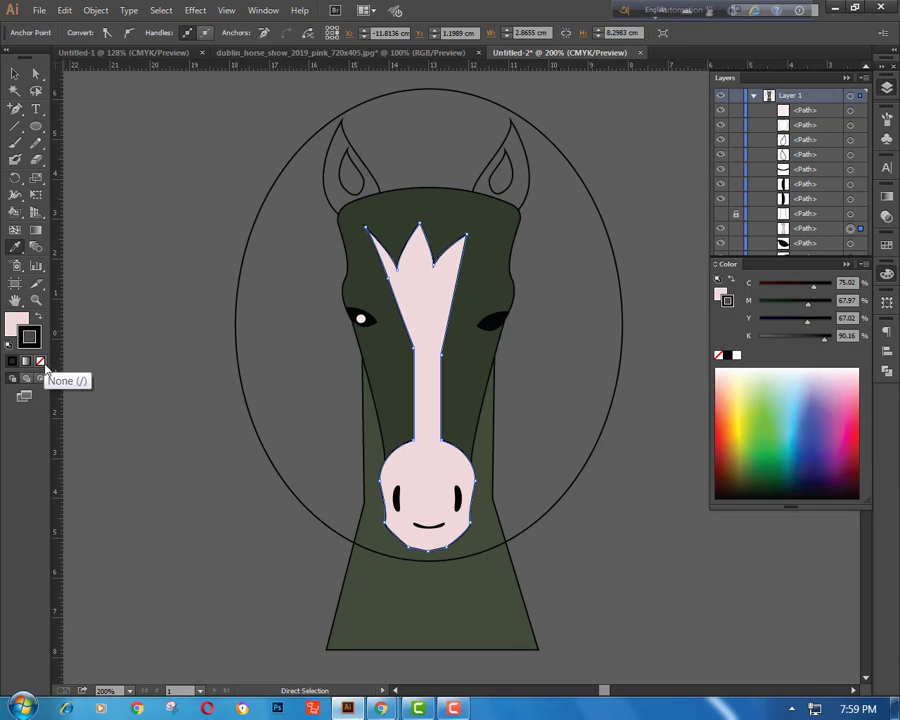
{"action": "left_click", "coordinate": [99, 403]}
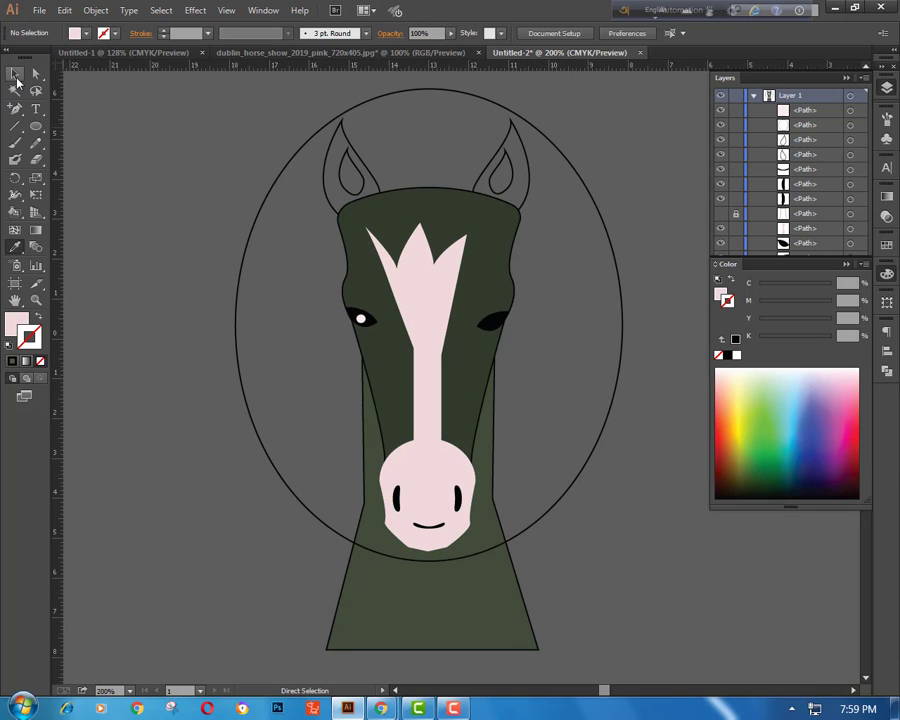
- Bend the blaze's straight right edge outward between its upper tip and the narrow strip with the Pen tool
{"action": "key", "text": "i"}
{"action": "left_click", "coordinate": [15, 109]}
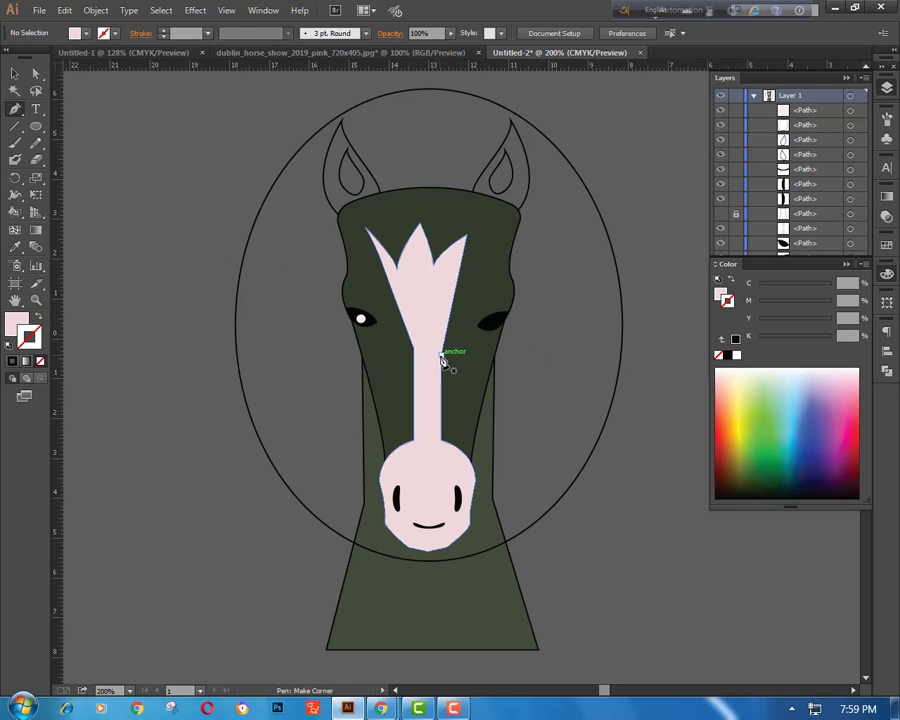
{"action": "left_click_drag", "start_coordinate": [444, 352], "coordinate": [409, 373]}
{"action": "key", "text": "ctrl+z"}
{"action": "mouse_move", "coordinate": [417, 324]}
{"action": "left_mouse_down"}
{"action": "mouse_move", "coordinate": [405, 326]}
{"action": "mouse_move", "coordinate": [411, 335]}
{"action": "left_mouse_up"}
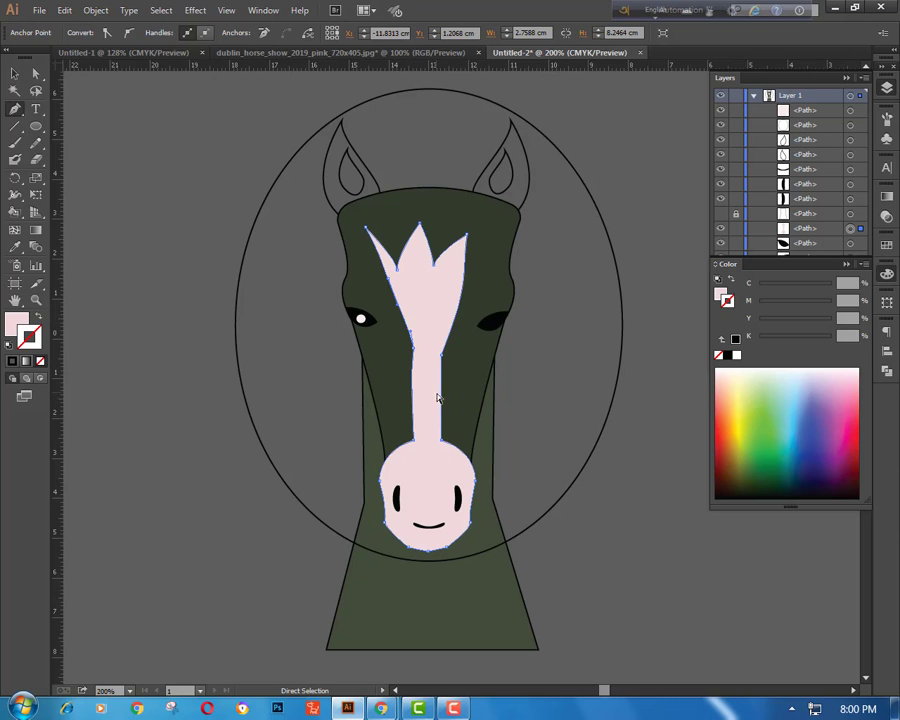
{"action": "left_click", "coordinate": [168, 308]}
{"action": "left_click", "coordinate": [441, 356]}
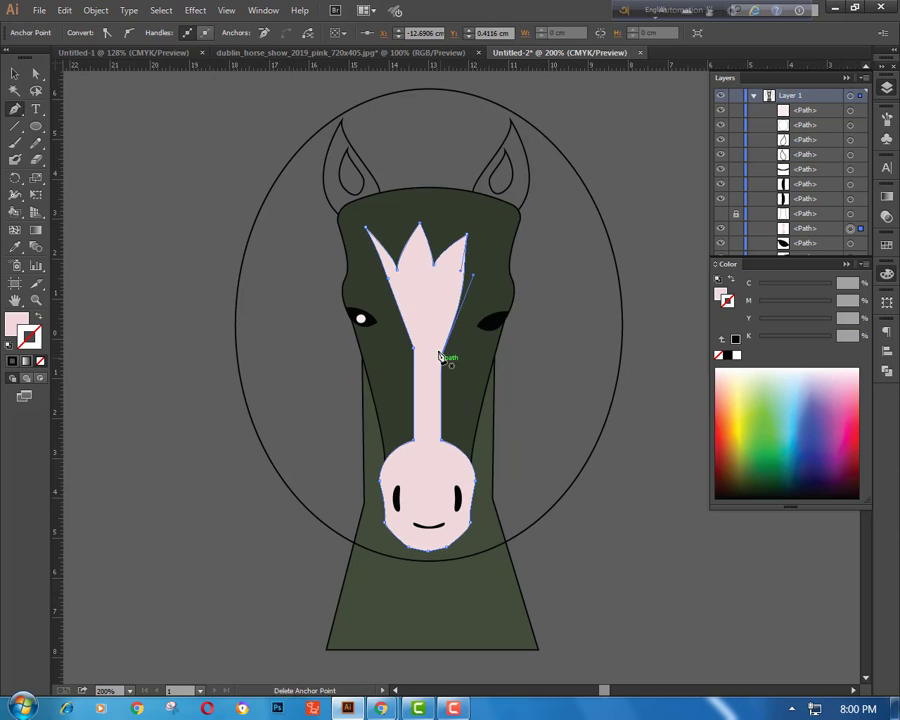
- Move the blaze's right corner anchor above the narrow strip down, and raise the matching left anchor slightly
{"action": "left_click", "coordinate": [36, 74]}
{"action": "left_click", "coordinate": [441, 356]}
{"action": "key", "text": "Down"}
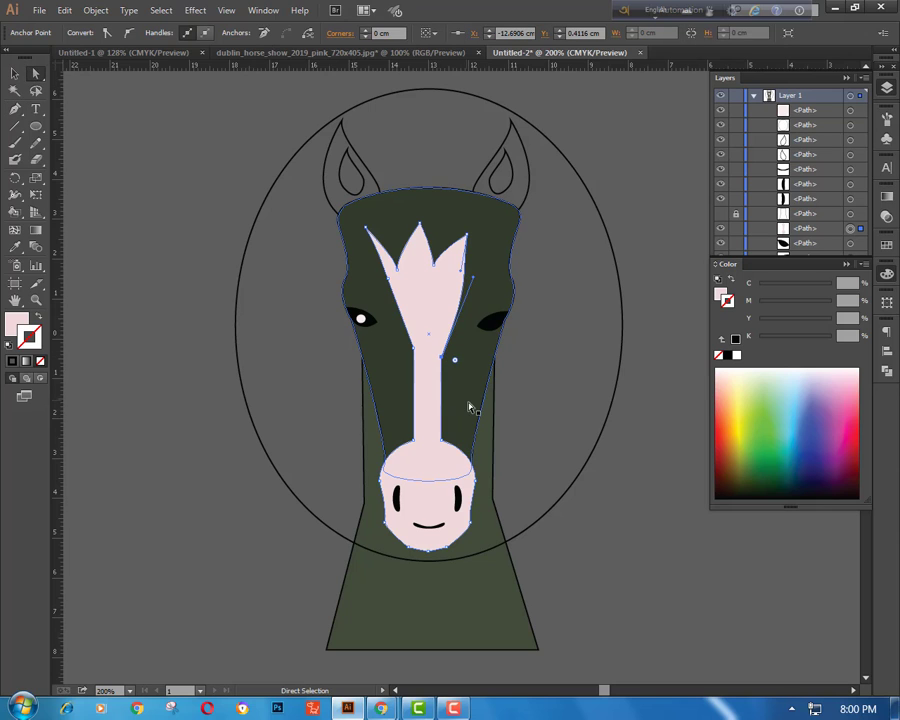
{"action": "key", "text": "Down"}
{"action": "key", "text": "Down"}
{"action": "key", "text": "Down"}
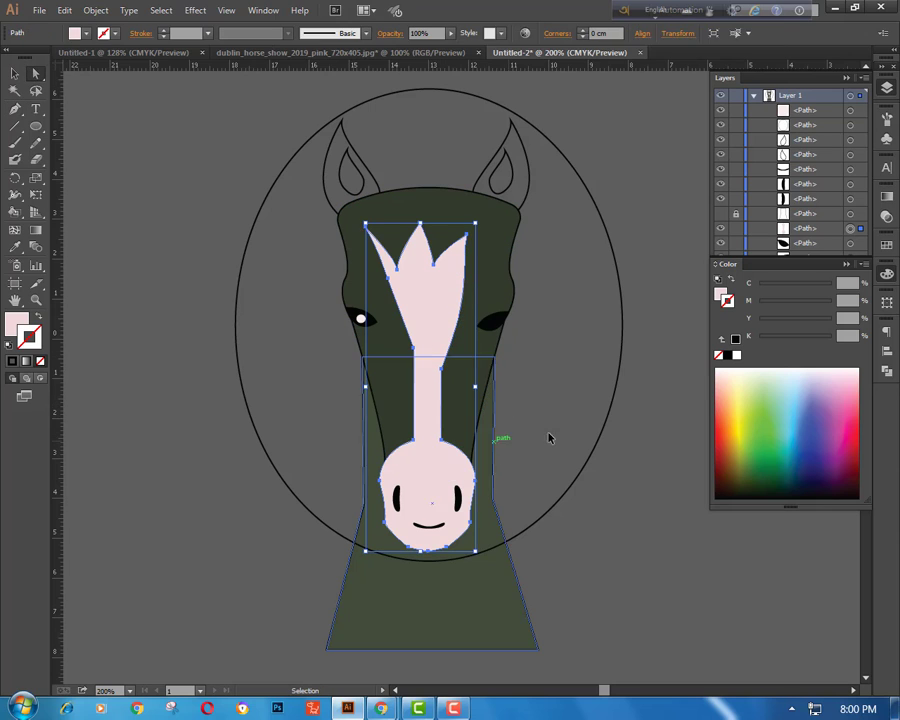
{"action": "left_click", "coordinate": [547, 434], "text": "ctrl"}
{"action": "left_click", "coordinate": [413, 348]}
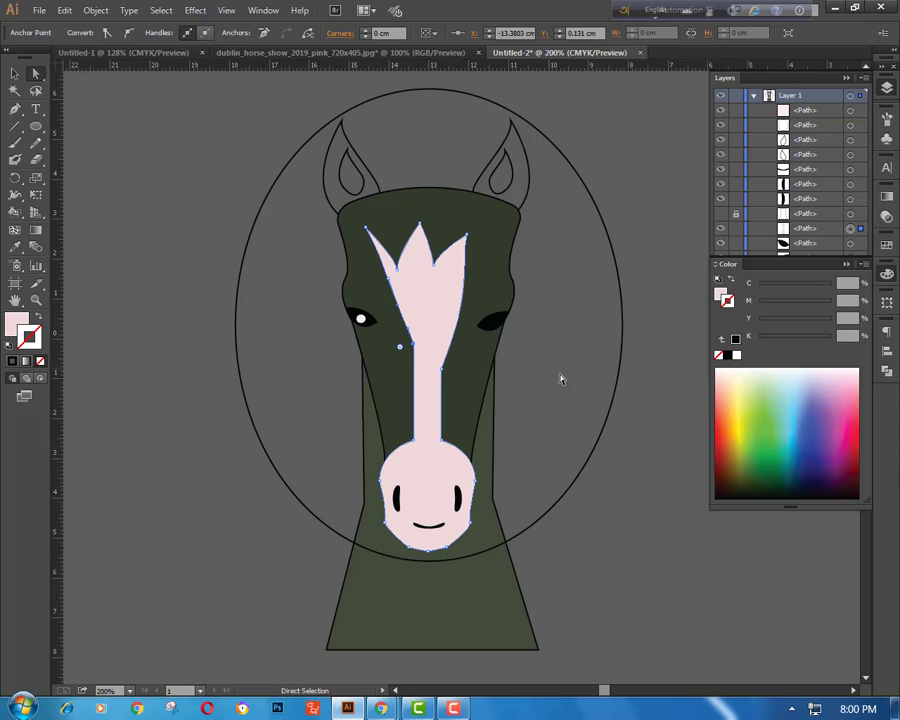
{"action": "left_click", "coordinate": [560, 374]}
- Change the fill of the blaze and muzzle shape to 968686
{"action": "left_click", "coordinate": [447, 341], "text": "ctrl"}
{"action": "double_click", "coordinate": [16, 324]}
{"action": "left_click", "coordinate": [400, 379]}
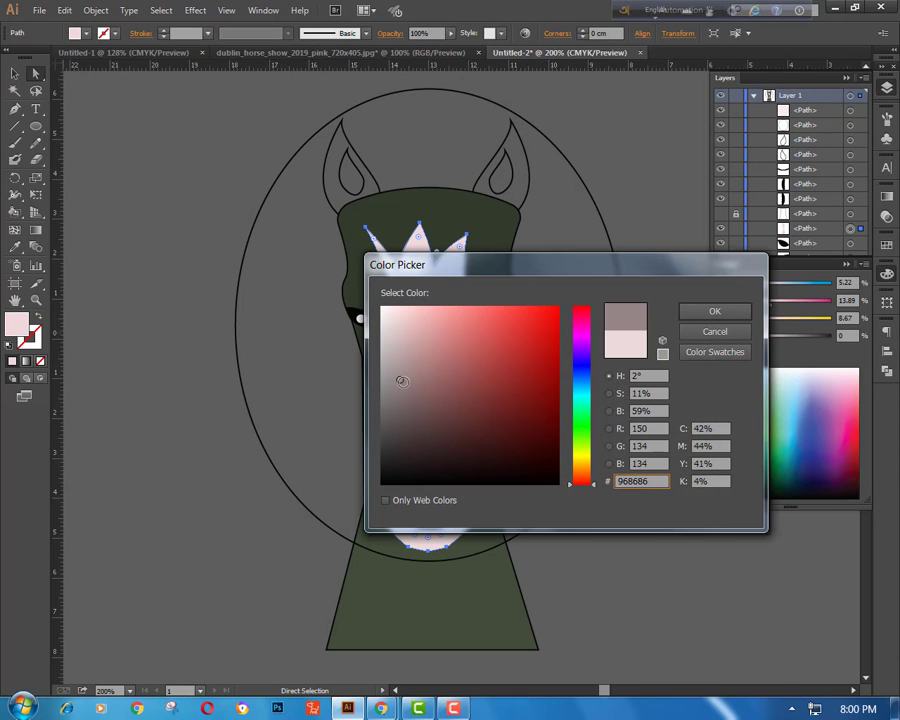
{"action": "left_click", "coordinate": [716, 312]}
{"action": "left_click", "coordinate": [702, 240], "text": "ctrl"}
- Delete the two corner anchors at the top of the blaze's narrow strip so it tapers straight to the muzzle
{"action": "key", "text": "ctrl+minus"}
{"action": "key", "text": "ctrl+minus"}
{"action": "key", "text": "ctrl+minus"}
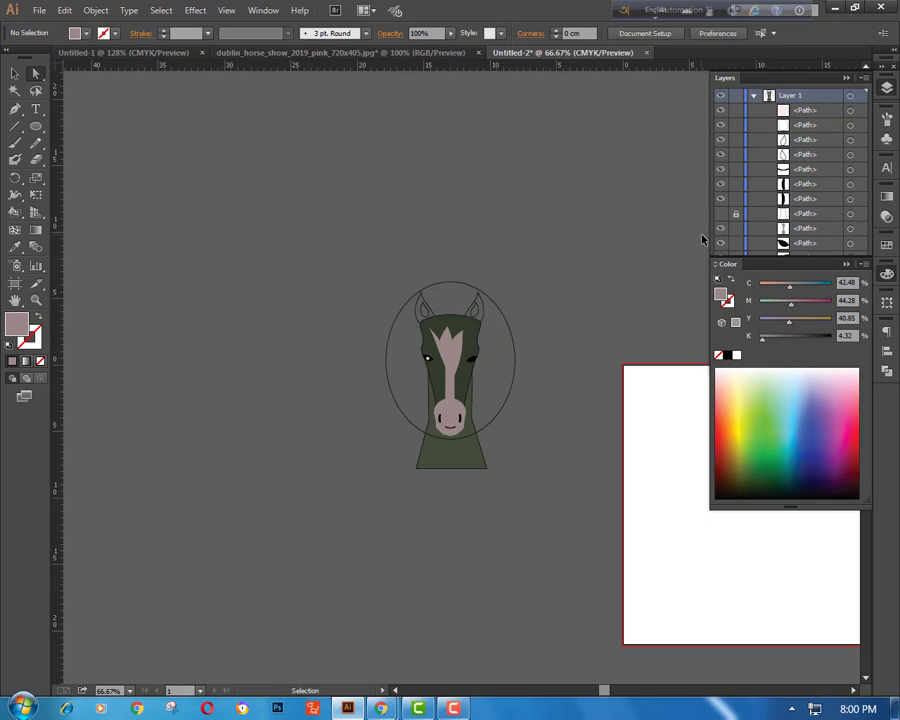
{"action": "key", "text": "ctrl+plus"}
{"action": "key", "text": "ctrl+plus"}
{"action": "key", "text": "ctrl+plus"}
{"action": "left_click", "coordinate": [450, 376]}
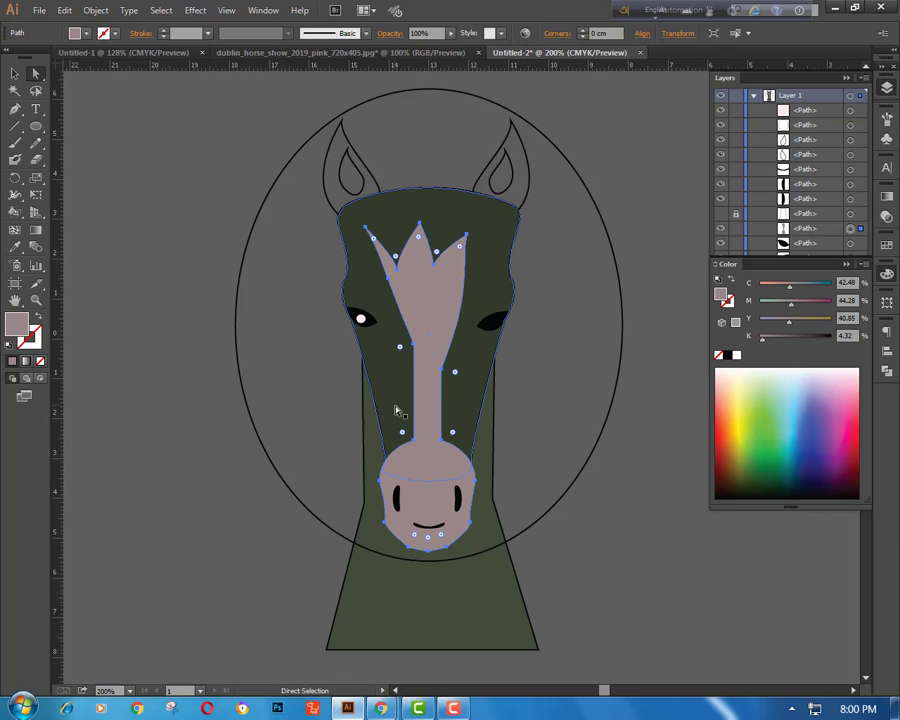
{"action": "key", "text": "p"}
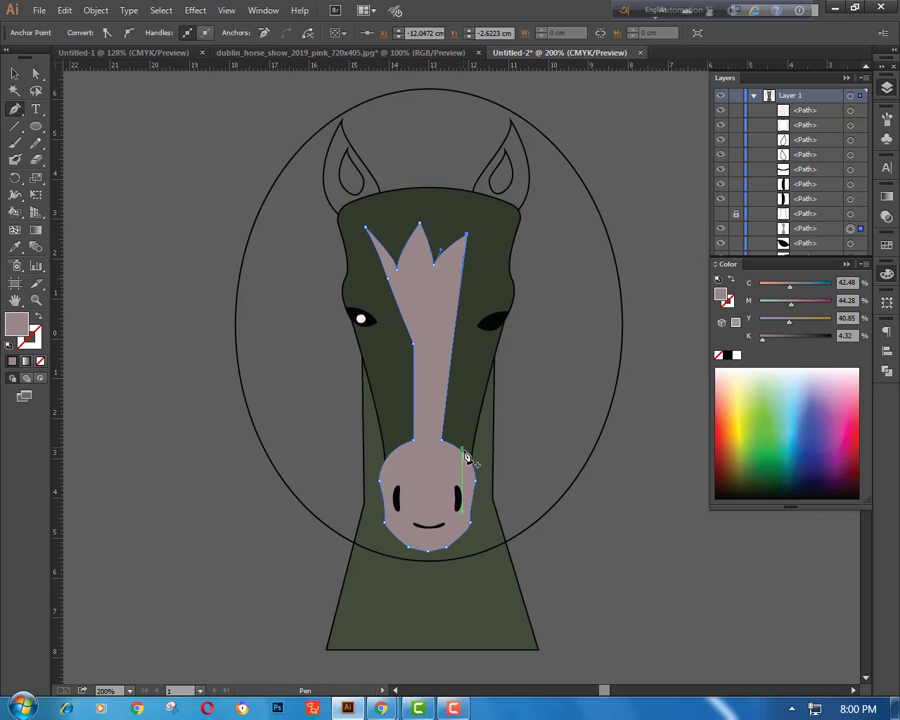
{"action": "left_click", "coordinate": [170, 478], "text": "ctrl"}
- Curve the blaze's right tip outward by reshaping its handles with the Anchor Point tool
{"action": "key", "text": "ctrl+minus"}
{"action": "key", "text": "ctrl+minus"}
{"action": "key", "text": "ctrl+minus"}
{"action": "key", "text": "ctrl+minus"}
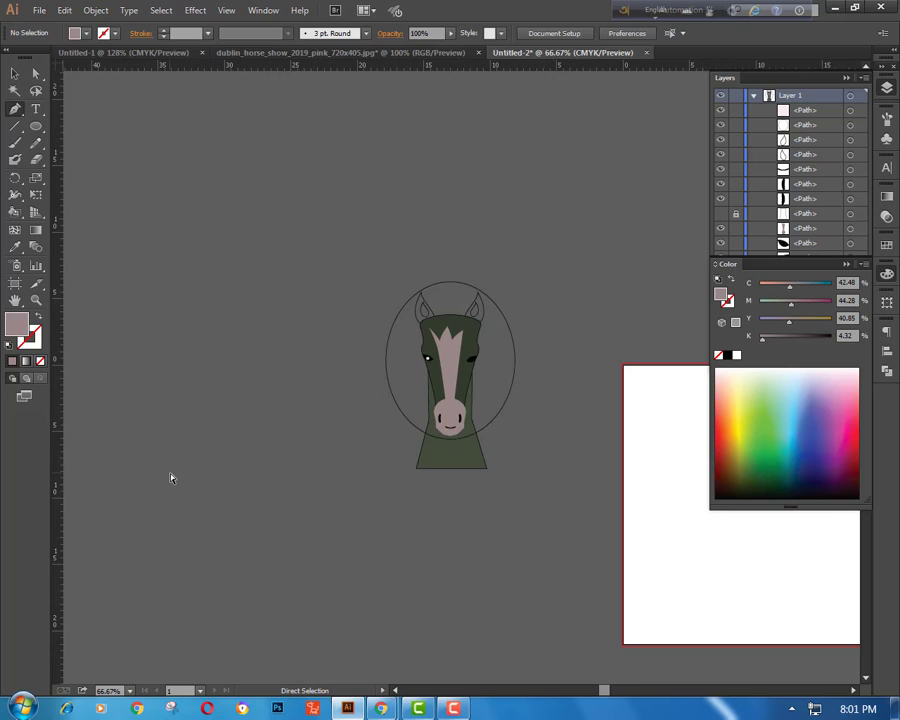
{"action": "key", "text": "ctrl+plus"}
{"action": "key", "text": "ctrl+plus"}
{"action": "key", "text": "ctrl+plus"}
{"action": "key", "text": "ctrl+plus"}
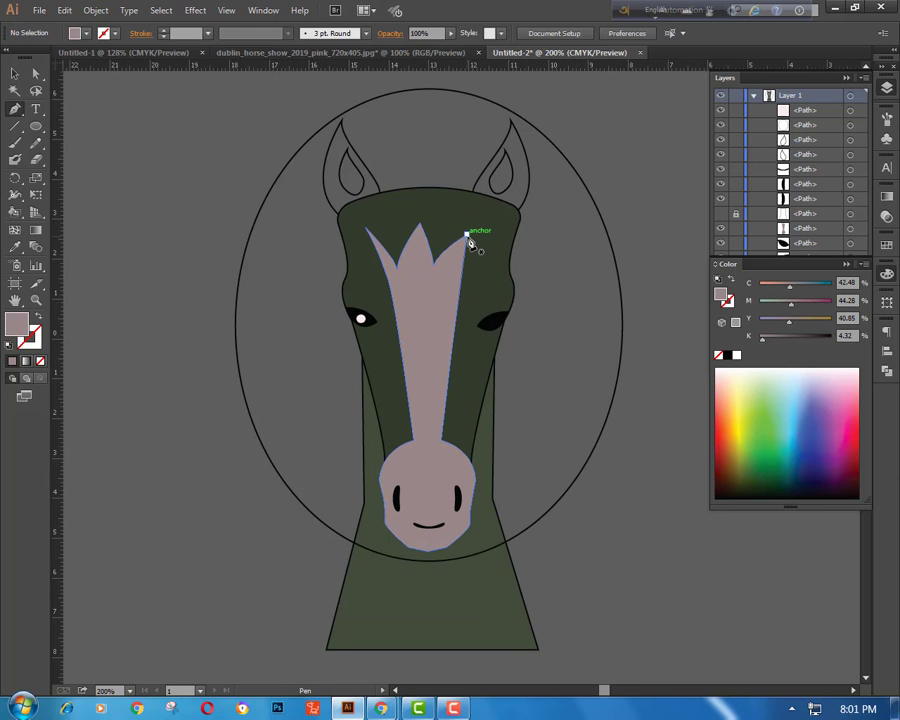
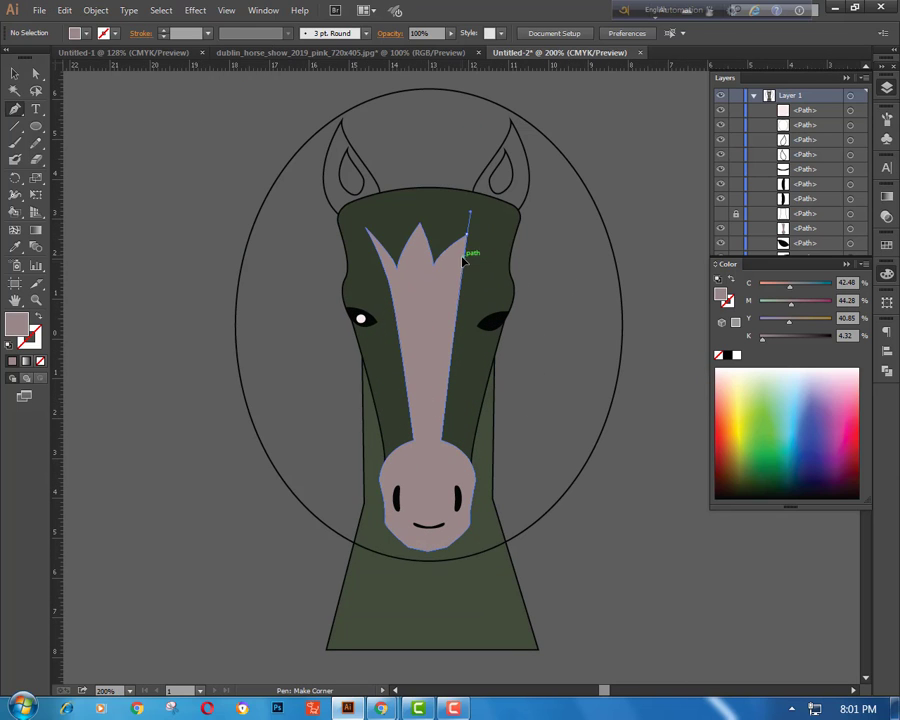
{"action": "left_click", "coordinate": [463, 259]}
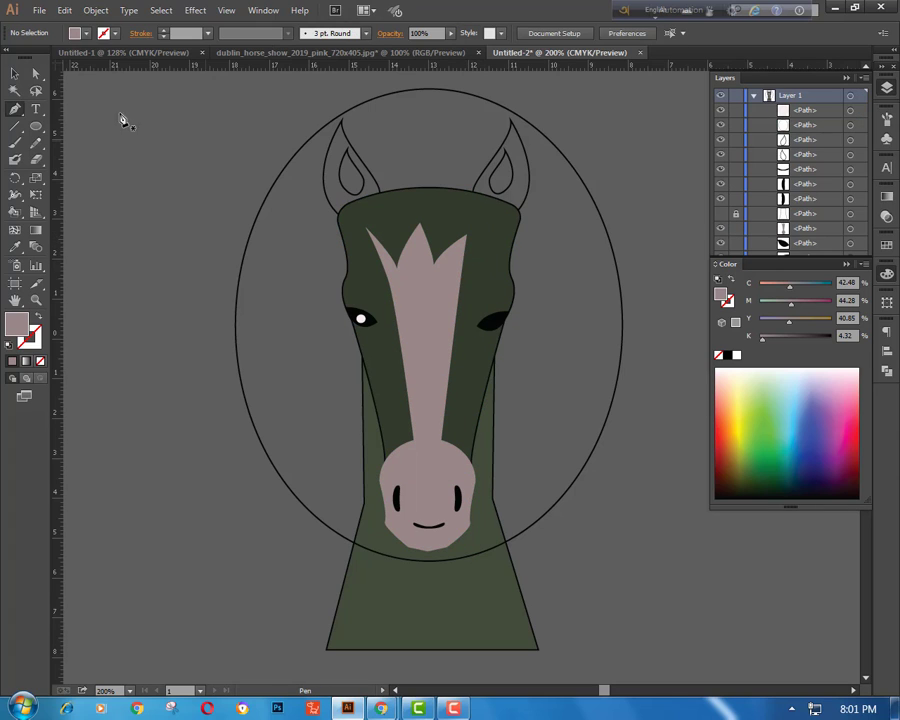
{"action": "left_click_drag", "start_coordinate": [16, 118], "coordinate": [80, 156]}
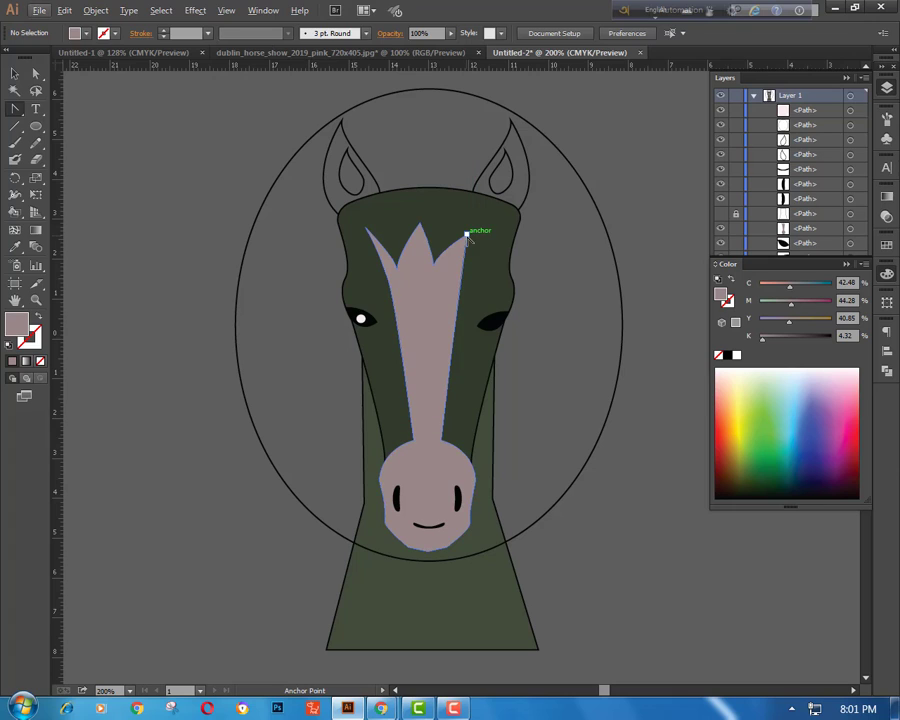
{"action": "left_click_drag", "start_coordinate": [466, 235], "coordinate": [488, 259]}
{"action": "left_click_drag", "start_coordinate": [467, 210], "coordinate": [485, 209]}
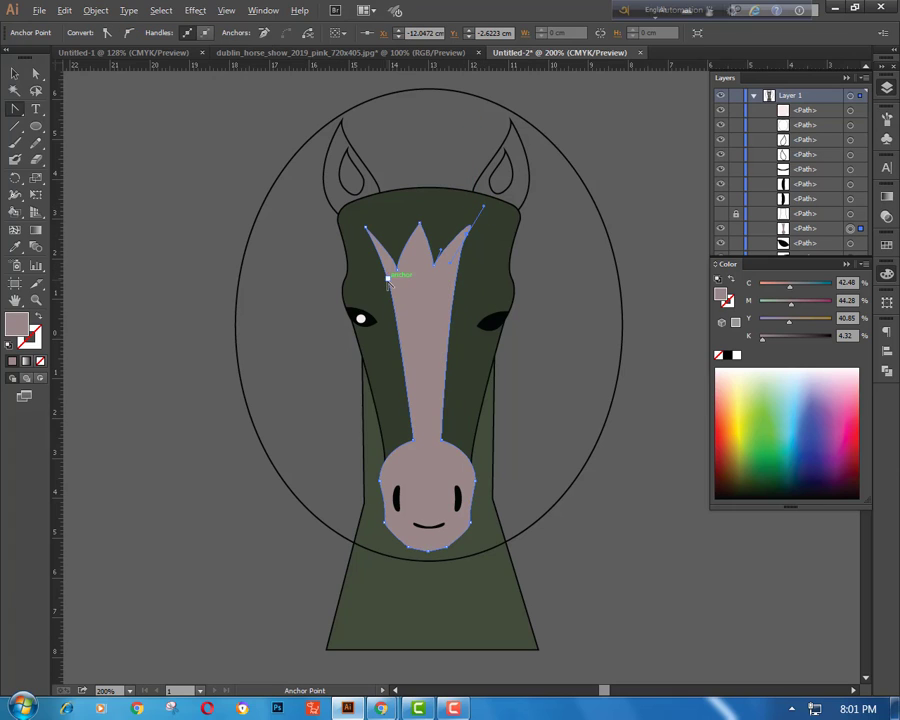
- Reshape the blaze's left edge by shifting its upper side anchor right and down so the edge curves smoothly
{"action": "key", "text": "a"}
{"action": "left_click_drag", "start_coordinate": [388, 277], "coordinate": [397, 268]}
{"action": "left_click", "coordinate": [478, 425]}
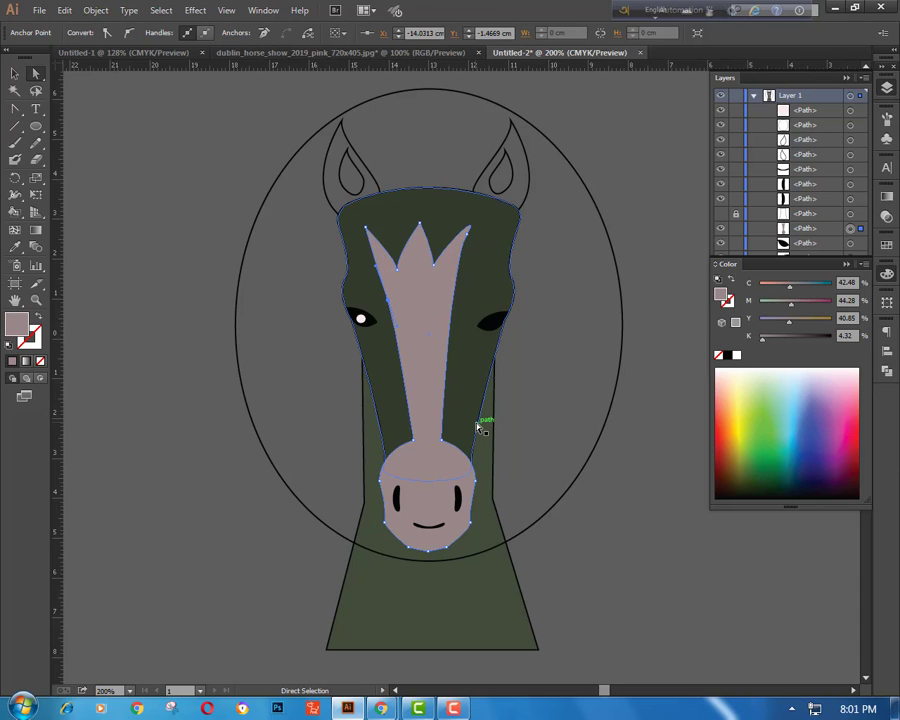
{"action": "key", "text": "Right"}
{"action": "key", "text": "Right"}
{"action": "key", "text": "Right"}
{"action": "key", "text": "Right"}
{"action": "key", "text": "Right"}
{"action": "key", "text": "Right"}
{"action": "key", "text": "Right"}
{"action": "key", "text": "Down"}
{"action": "key", "text": "Down"}
{"action": "key", "text": "Down"}
{"action": "key", "text": "Down"}
{"action": "key", "text": "Down"}
{"action": "key", "text": "Down"}
{"action": "key", "text": "Down"}
{"action": "key", "text": "Down"}
{"action": "key", "text": "Down"}
{"action": "key", "text": "Down"}
{"action": "key", "text": "Down"}
{"action": "key", "text": "Down"}
{"action": "key", "text": "Down"}
{"action": "key", "text": "Down"}
{"action": "key", "text": "Down"}
{"action": "key", "text": "Down"}
{"action": "key", "text": "Down"}
{"action": "key", "text": "Down"}
{"action": "key", "text": "Right"}
{"action": "key", "text": "Right"}
{"action": "key", "text": "Right"}
{"action": "key", "text": "Right"}
{"action": "key", "text": "Right"}
{"action": "key", "text": "Right"}
{"action": "key", "text": "Right"}
{"action": "key", "text": "Right"}
{"action": "key", "text": "Right"}
{"action": "key", "text": "Right"}
{"action": "key", "text": "Right"}
{"action": "key", "text": "Right"}
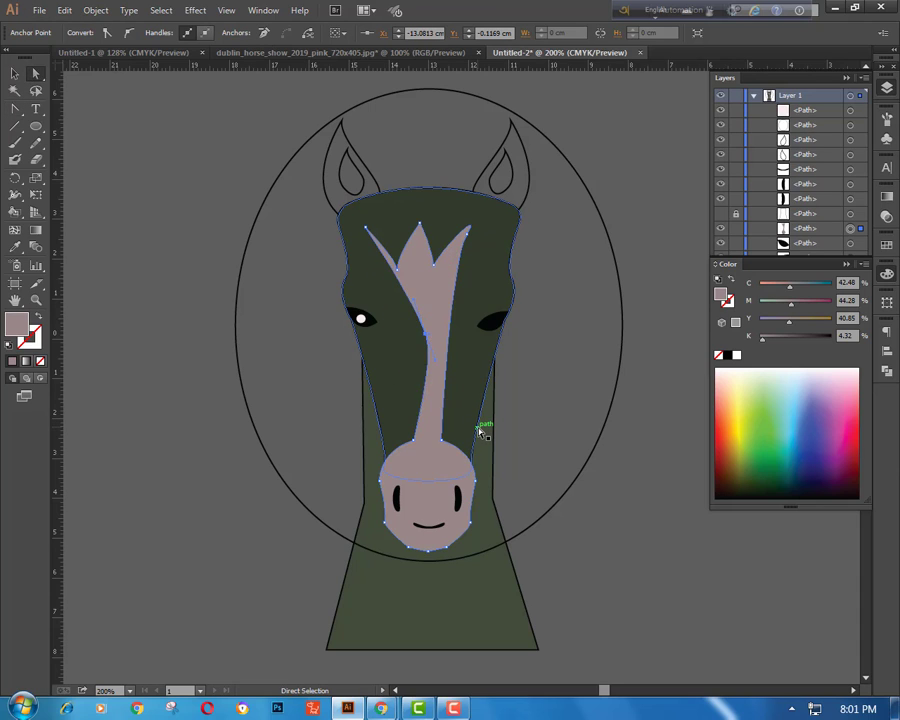
{"action": "left_click", "coordinate": [536, 448]}
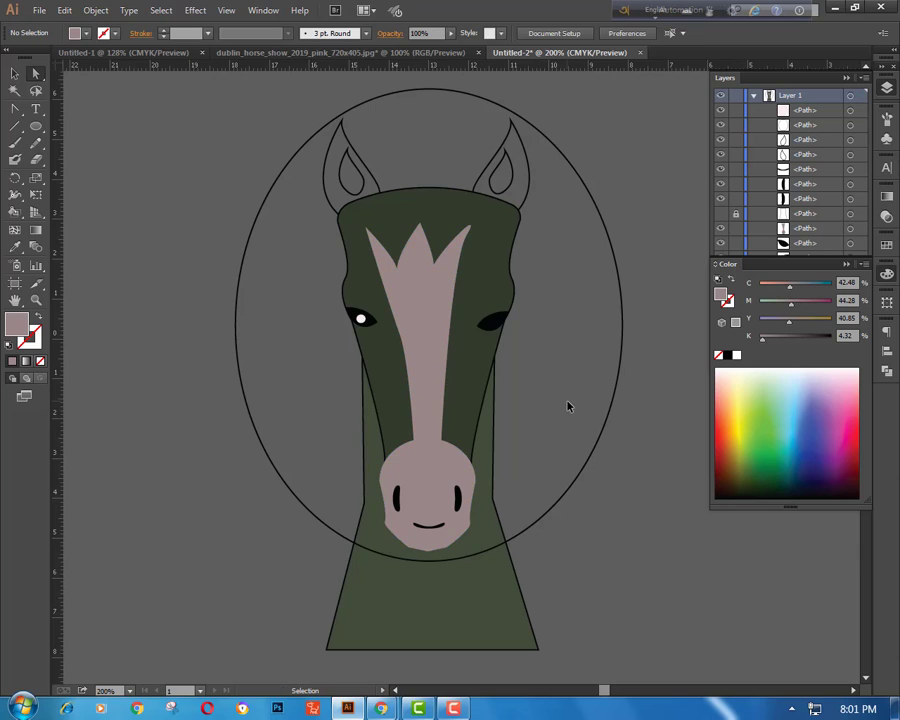
- Duplicate the left eye's pale highlight in front, and position the copy inside the right eye
{"action": "key", "text": "ctrl+minus"}
{"action": "key", "text": "ctrl+minus"}
{"action": "key", "text": "ctrl+minus"}
{"action": "key", "text": "ctrl+equal"}
{"action": "key", "text": "ctrl+equal"}
{"action": "key", "text": "ctrl+equal"}
{"action": "left_click", "coordinate": [361, 318]}
{"action": "left_click", "coordinate": [14, 74]}
{"action": "left_click", "coordinate": [328, 261]}
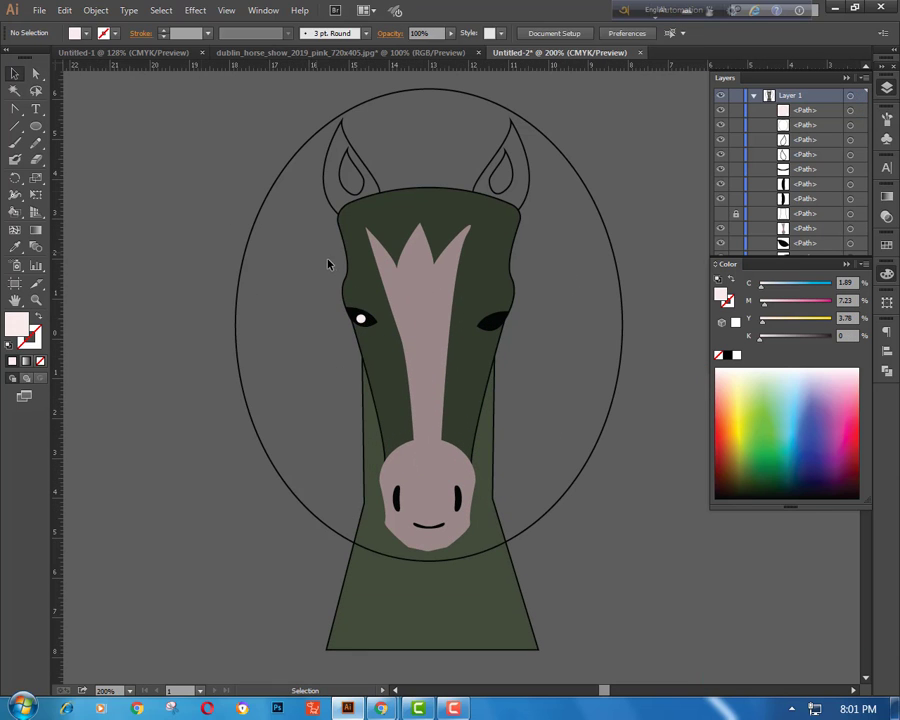
{"action": "left_click", "coordinate": [361, 318]}
{"action": "key", "text": "ctrl+c"}
{"action": "key", "text": "ctrl+f"}
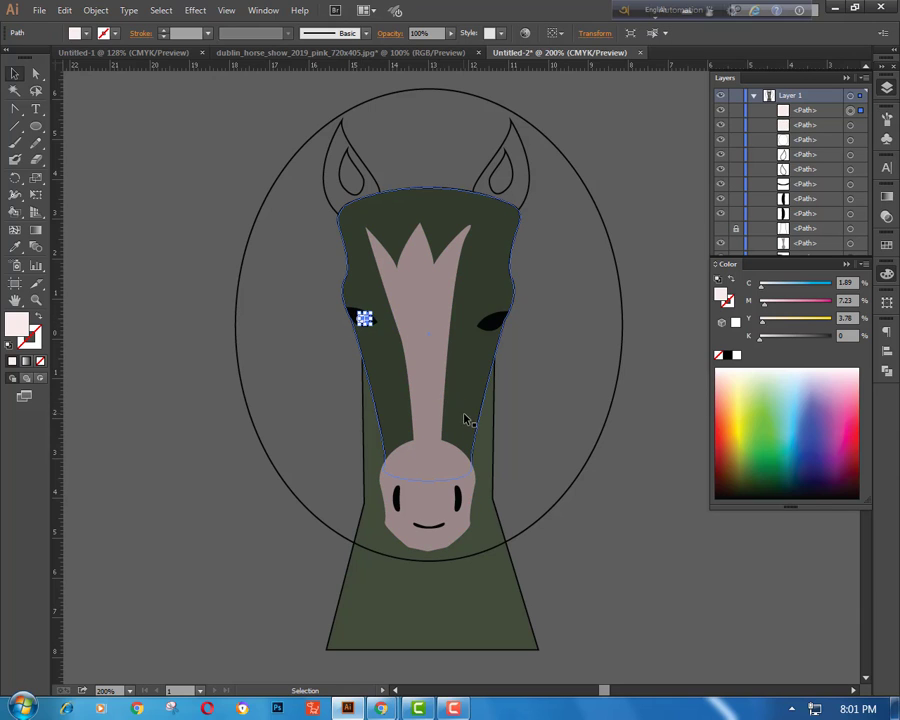
{"action": "key", "text": "shift+Right"}
{"action": "key", "text": "shift+Right"}
{"action": "key", "text": "shift+Right"}
{"action": "key", "text": "shift+Right"}
{"action": "key", "text": "shift+Right"}
{"action": "left_click", "coordinate": [578, 371]}
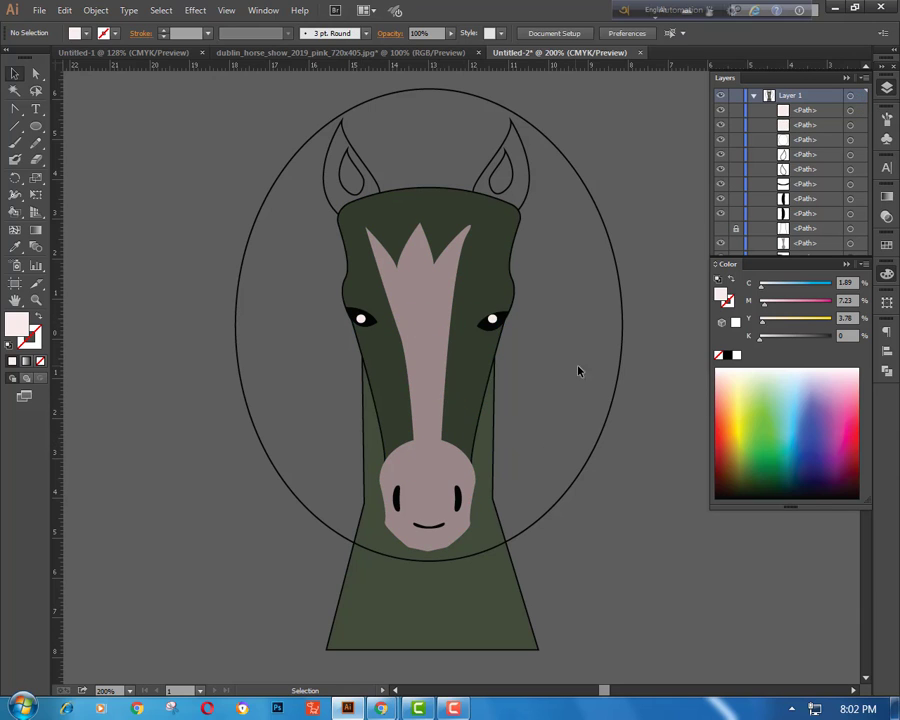
{"action": "left_click", "coordinate": [490, 323]}
{"action": "left_click", "coordinate": [569, 356]}
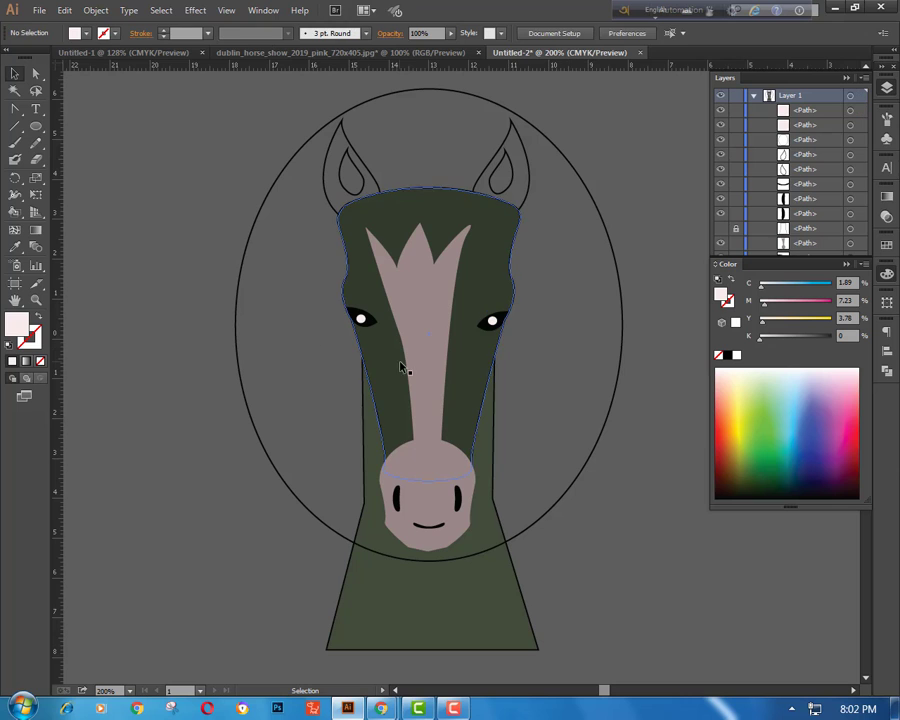
- Duplicate the left eye shape in place, then enlarge the copy and rotate it slightly clockwise
{"action": "left_click", "coordinate": [372, 318]}
{"action": "key", "text": "ctrl+plus"}
{"action": "key", "text": "ctrl+plus"}
{"action": "left_click_drag", "start_coordinate": [277, 350], "coordinate": [386, 463]}
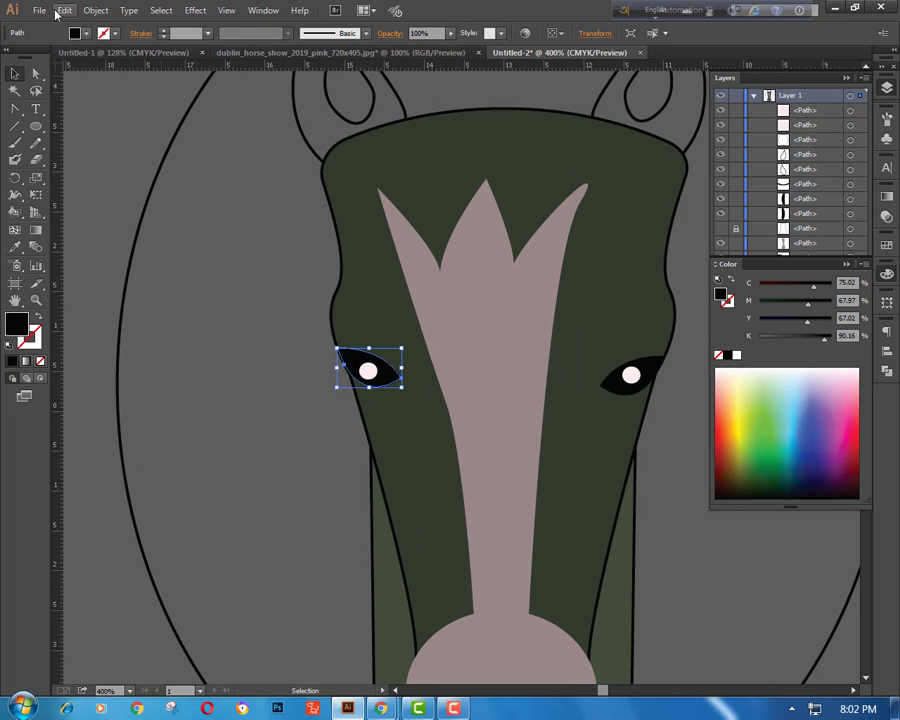
{"action": "left_click", "coordinate": [60, 12]}
{"action": "left_click", "coordinate": [115, 88]}
{"action": "left_click", "coordinate": [64, 11]}
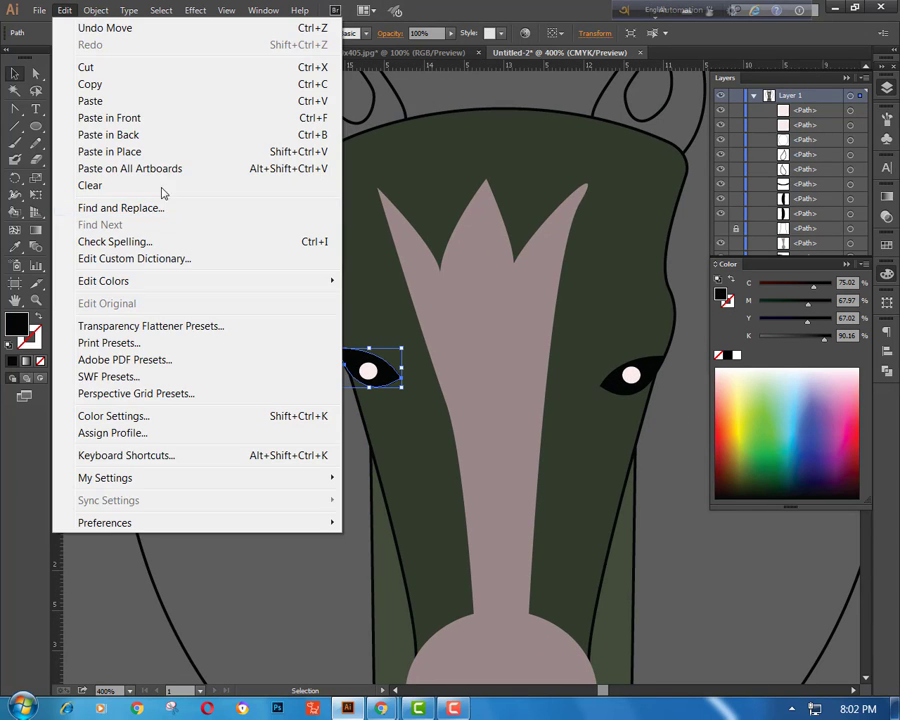
{"action": "left_click", "coordinate": [150, 152]}
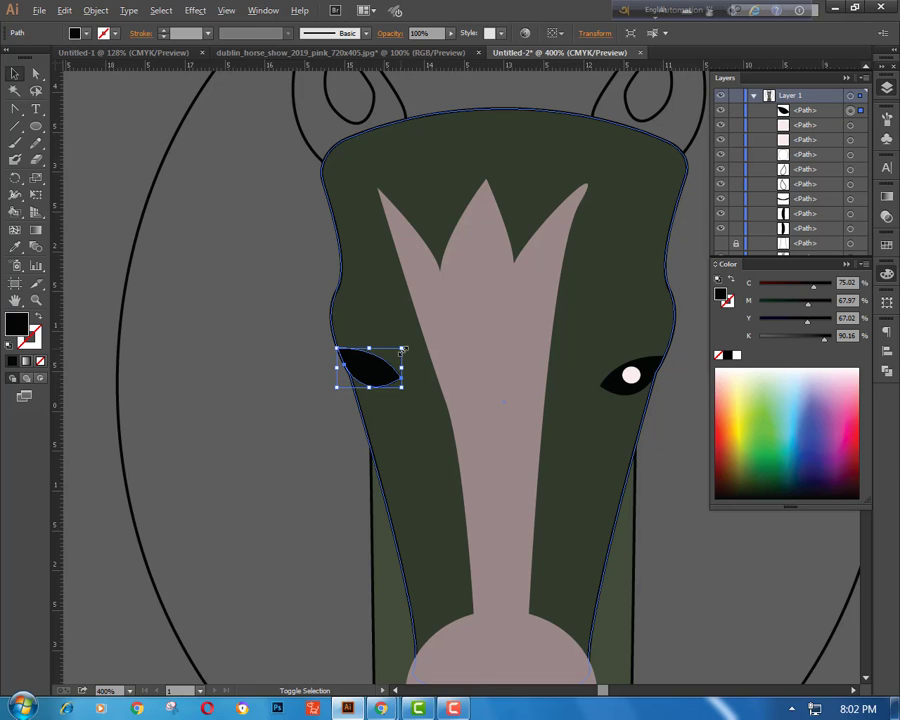
{"action": "left_click_drag", "start_coordinate": [403, 350], "coordinate": [427, 331]}
{"action": "left_click_drag", "start_coordinate": [309, 337], "coordinate": [305, 318]}
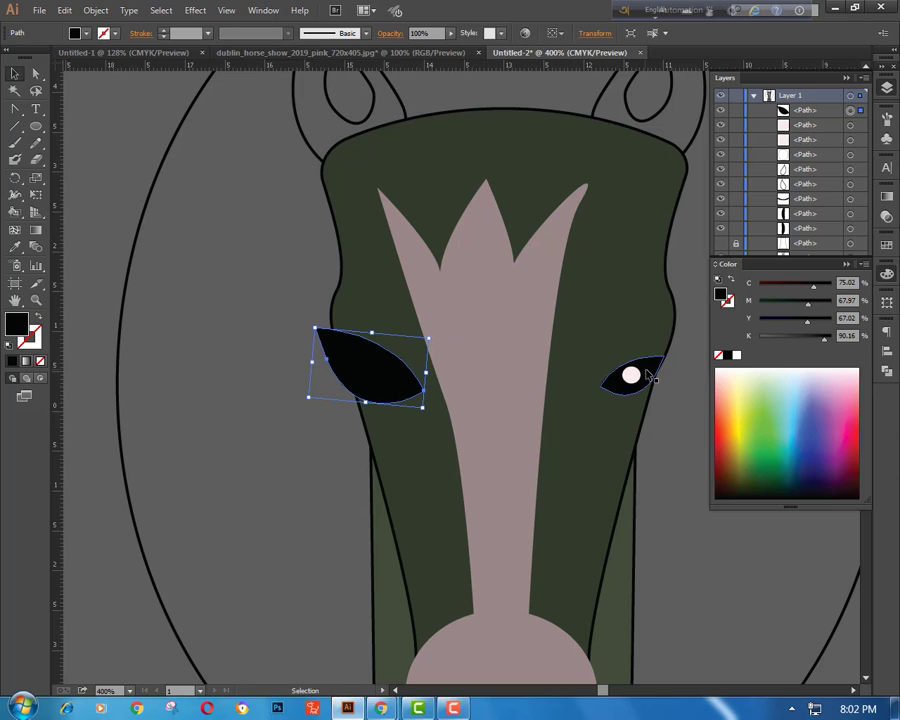
- Duplicate the right eye shape in place, then enlarge the copy and rotate it slightly counterclockwise
{"action": "left_click", "coordinate": [646, 376]}
{"action": "left_click", "coordinate": [64, 10]}
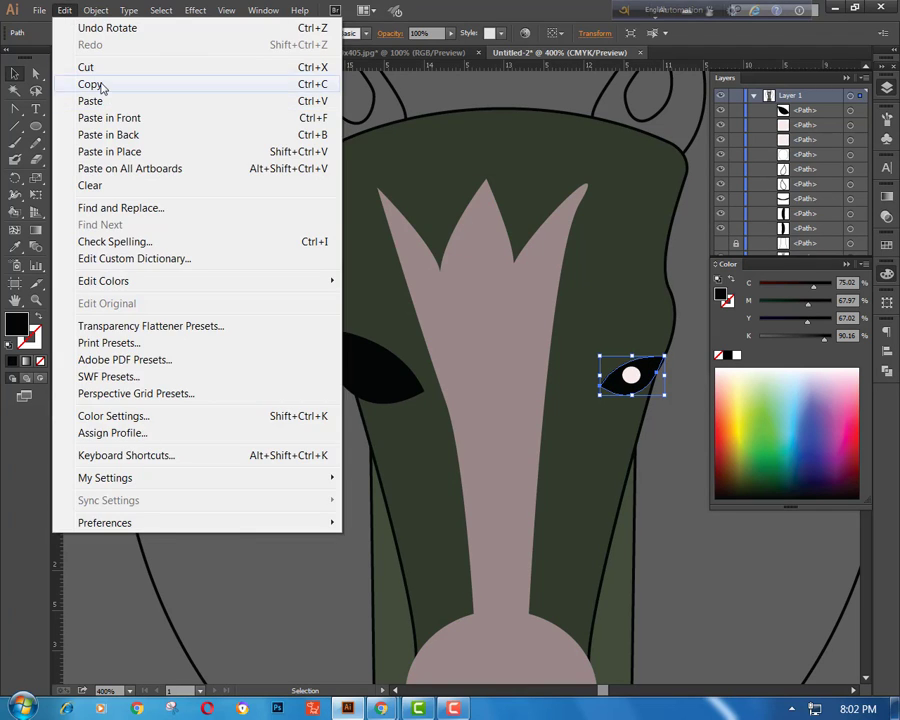
{"action": "left_click", "coordinate": [100, 84]}
{"action": "left_click", "coordinate": [65, 10]}
{"action": "left_click", "coordinate": [152, 144]}
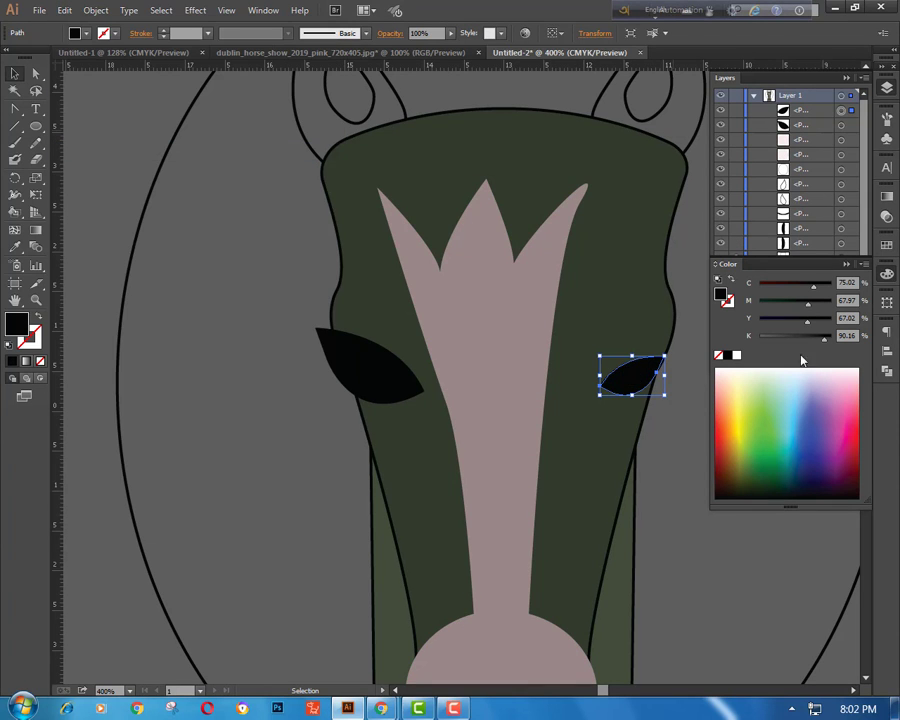
{"action": "left_click_drag", "start_coordinate": [663, 368], "coordinate": [694, 324]}
- Try to duplicate the head shape in place from a selected anchor on its left edge
{"action": "left_click", "coordinate": [36, 74]}
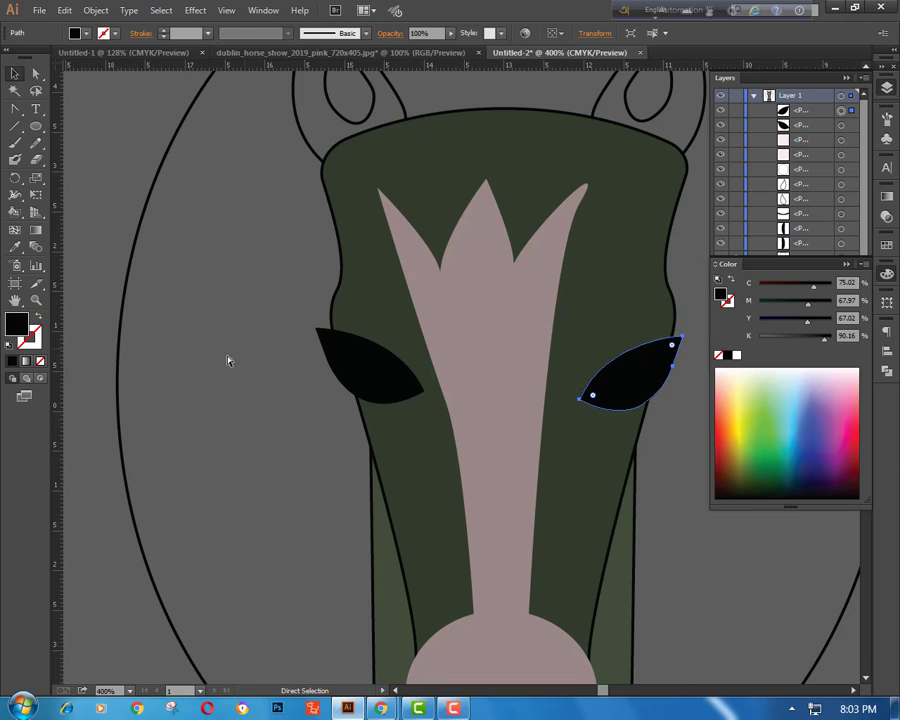
{"action": "left_click", "coordinate": [227, 357]}
{"action": "left_click", "coordinate": [336, 291]}
{"action": "left_click", "coordinate": [14, 74]}
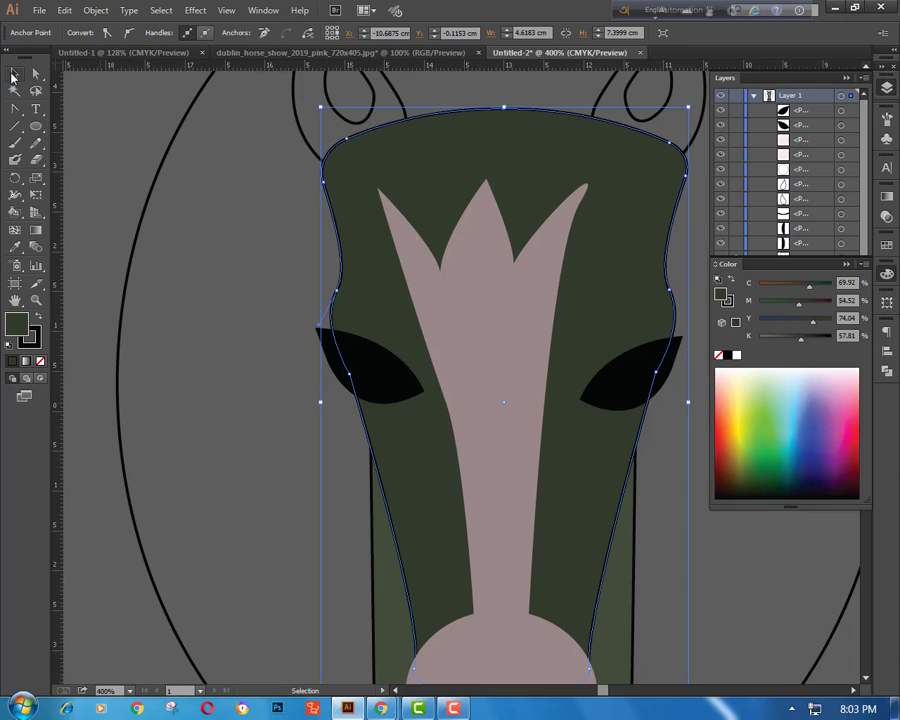
{"action": "left_click", "coordinate": [64, 10]}
{"action": "left_click", "coordinate": [96, 84]}
{"action": "left_click", "coordinate": [64, 10]}
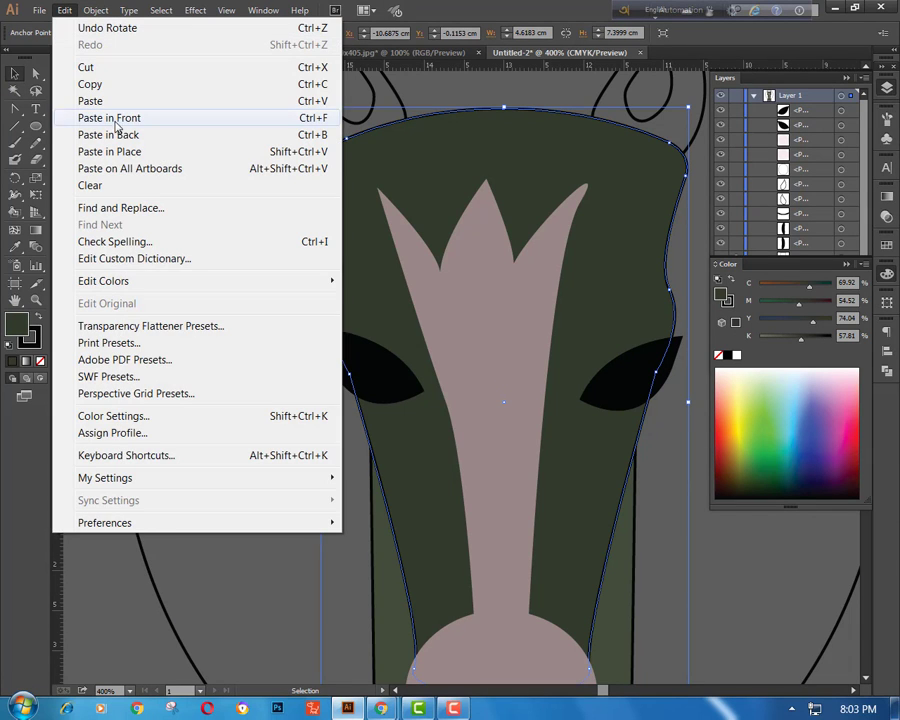
{"action": "left_click", "coordinate": [126, 153]}
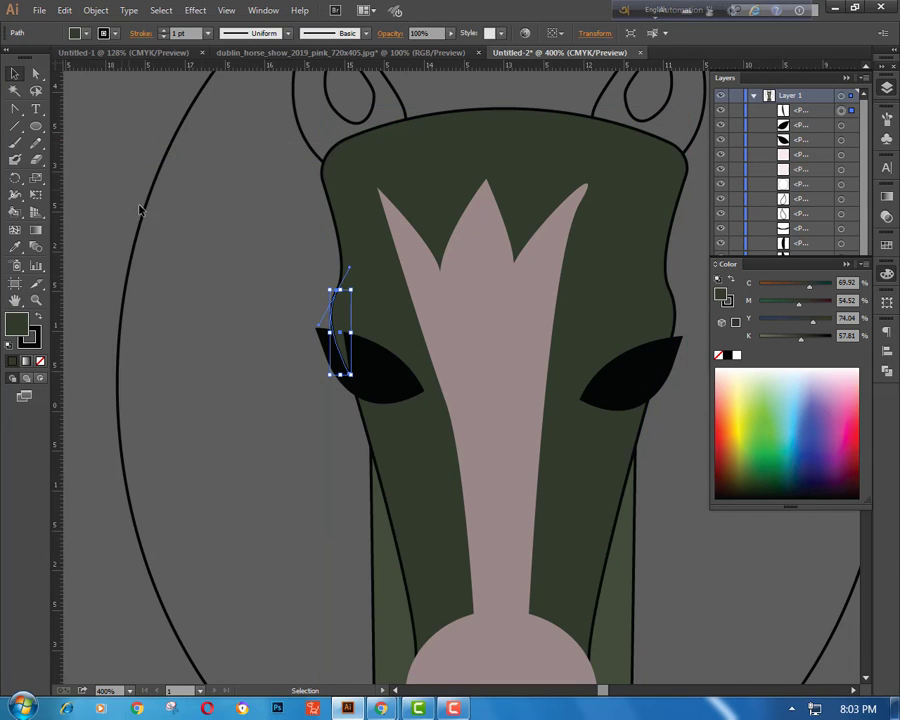
- Delete the pasted head outline segment over the left eye
{"action": "left_click", "coordinate": [253, 347]}
{"action": "key", "text": "a"}
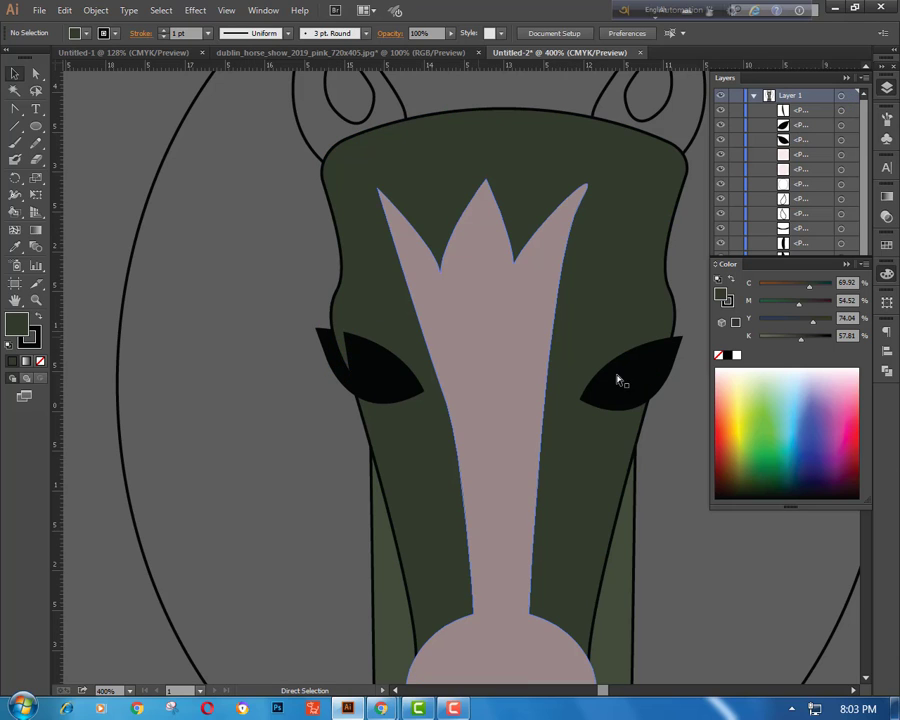
{"action": "left_click", "coordinate": [348, 366]}
{"action": "key", "text": "Delete"}
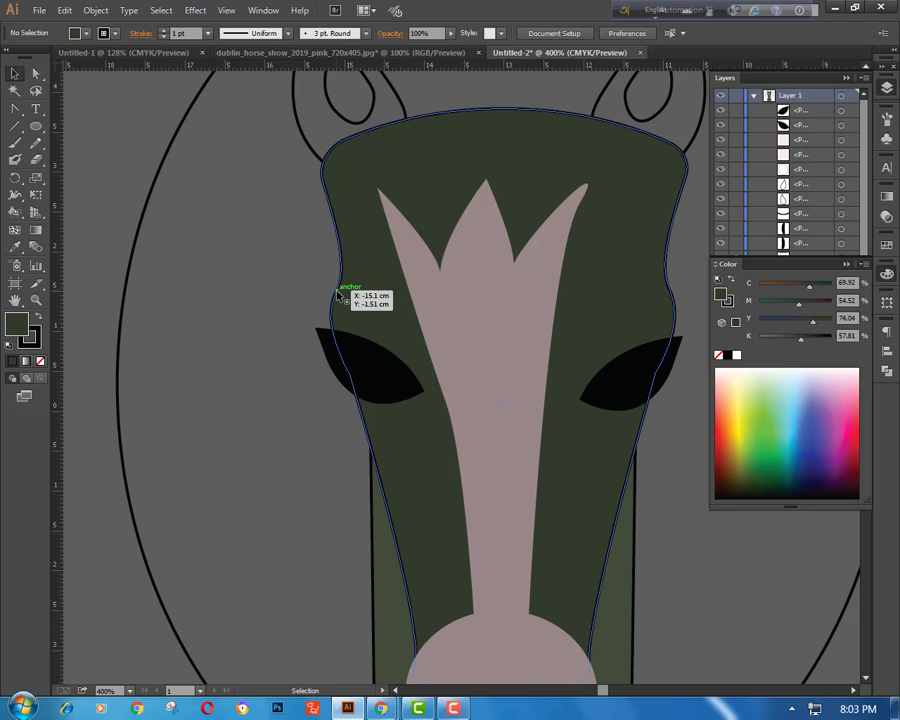
- Divide the head shape together with both enlarged eye shapes using the Pathfinder Divide operation
{"action": "left_click", "coordinate": [340, 292]}
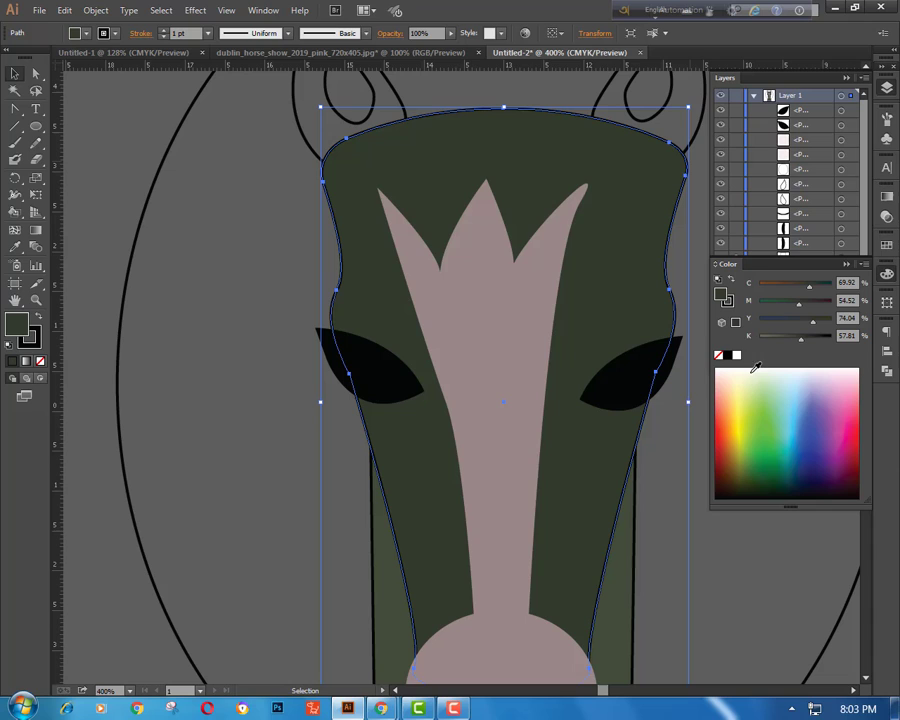
{"action": "left_click", "coordinate": [386, 405], "text": "shift"}
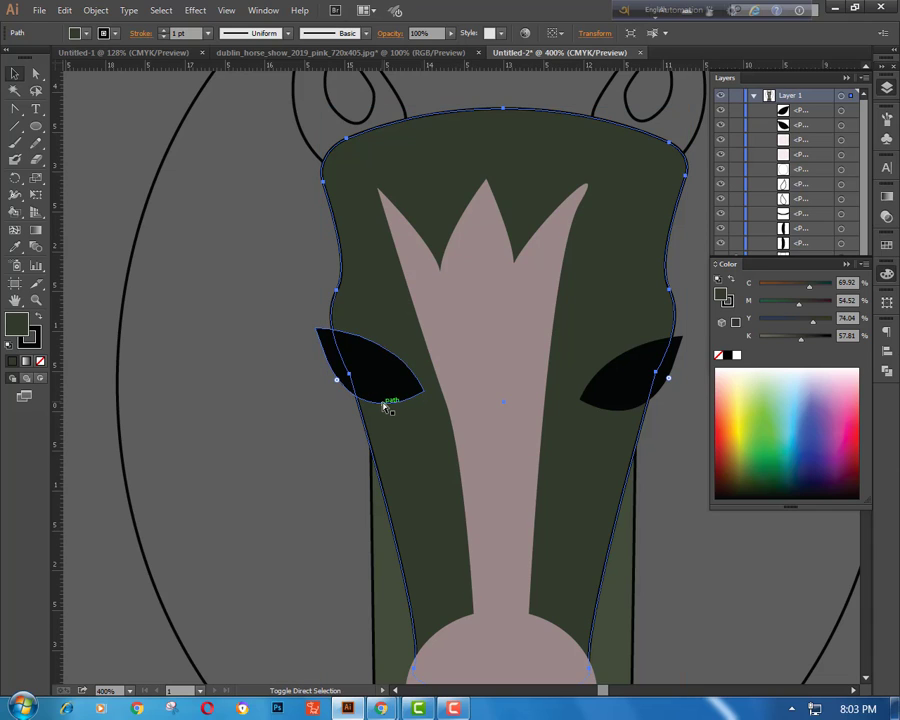
{"action": "left_click", "coordinate": [634, 365], "text": "shift"}
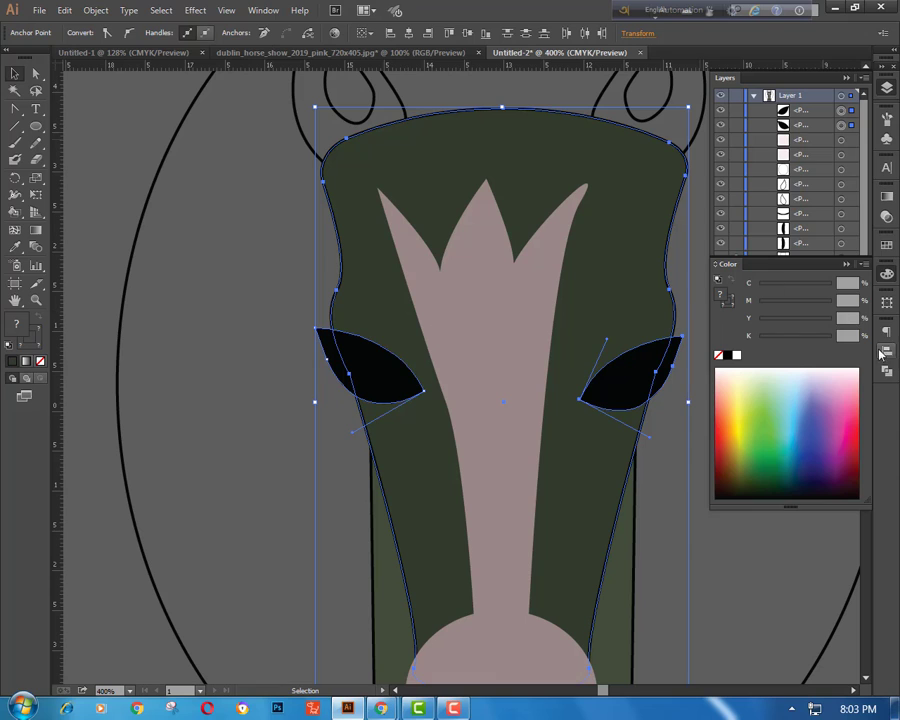
{"action": "left_click", "coordinate": [882, 352]}
{"action": "left_click", "coordinate": [723, 390]}
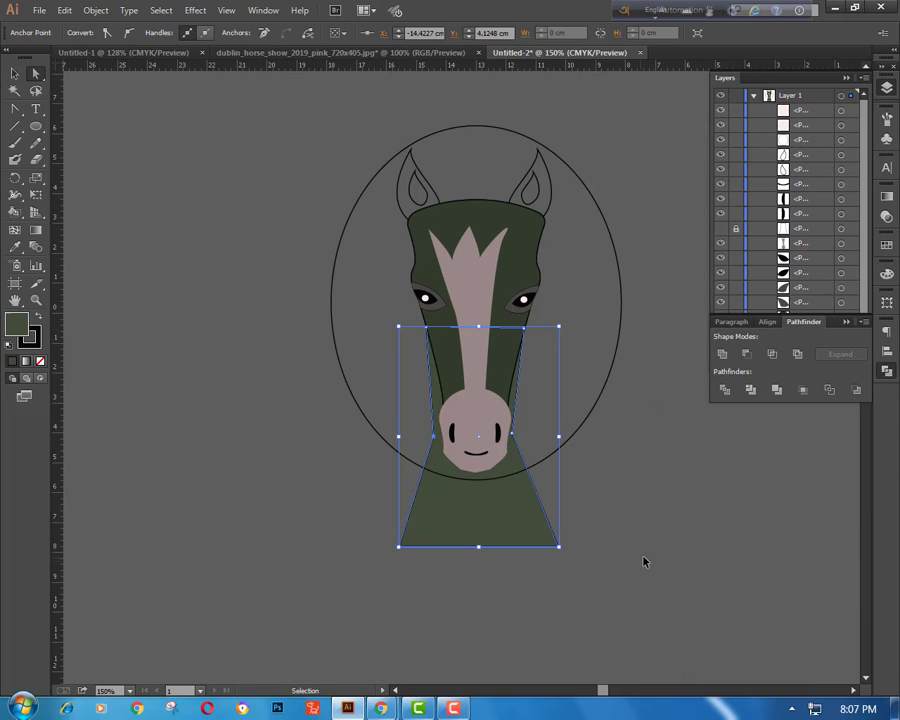
- Shift the anchor at the right bend of the neck outward by about 0.3 cm
{"action": "left_click", "coordinate": [643, 562]}
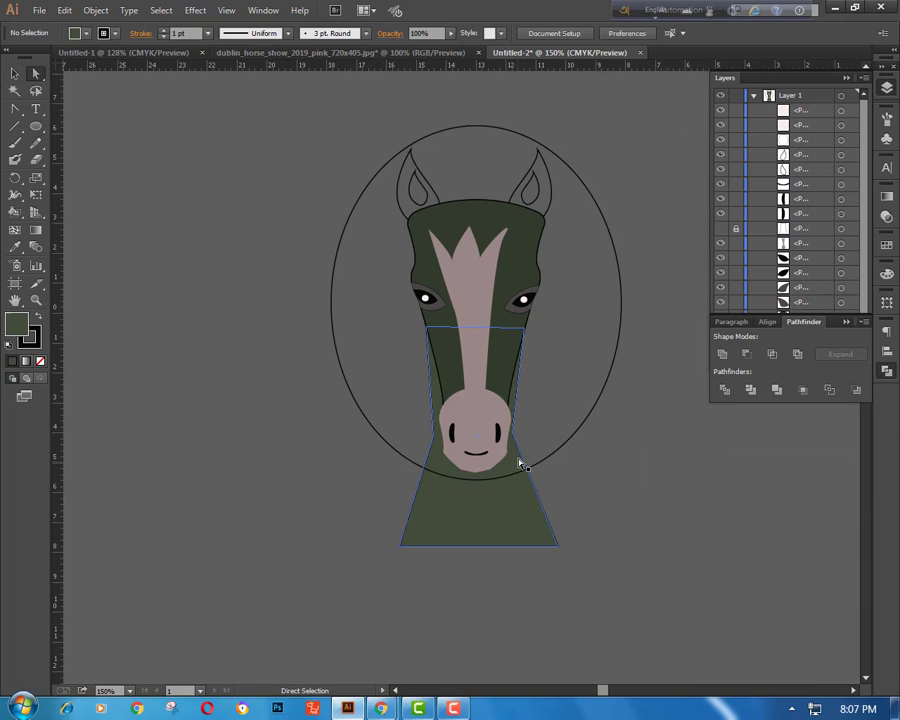
{"action": "left_click", "coordinate": [516, 433]}
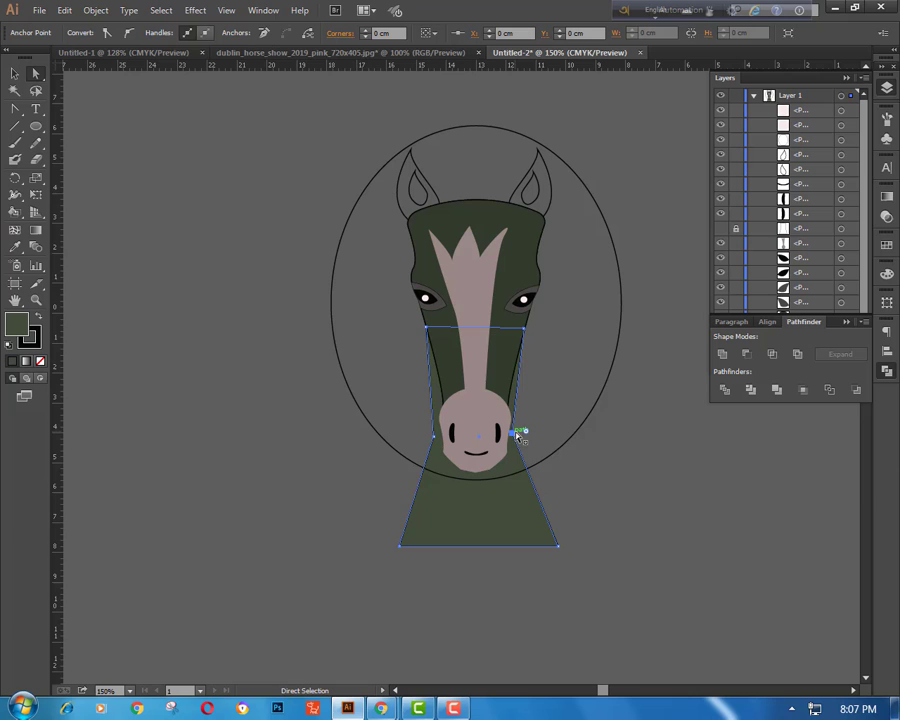
{"action": "left_click", "coordinate": [645, 552]}
{"action": "key", "text": "ctrl+minus"}
{"action": "key", "text": "ctrl+plus"}
{"action": "key", "text": "ctrl+plus"}
{"action": "scroll", "coordinate": [558, 596], "scroll_direction": "down", "scroll_amount": 1}
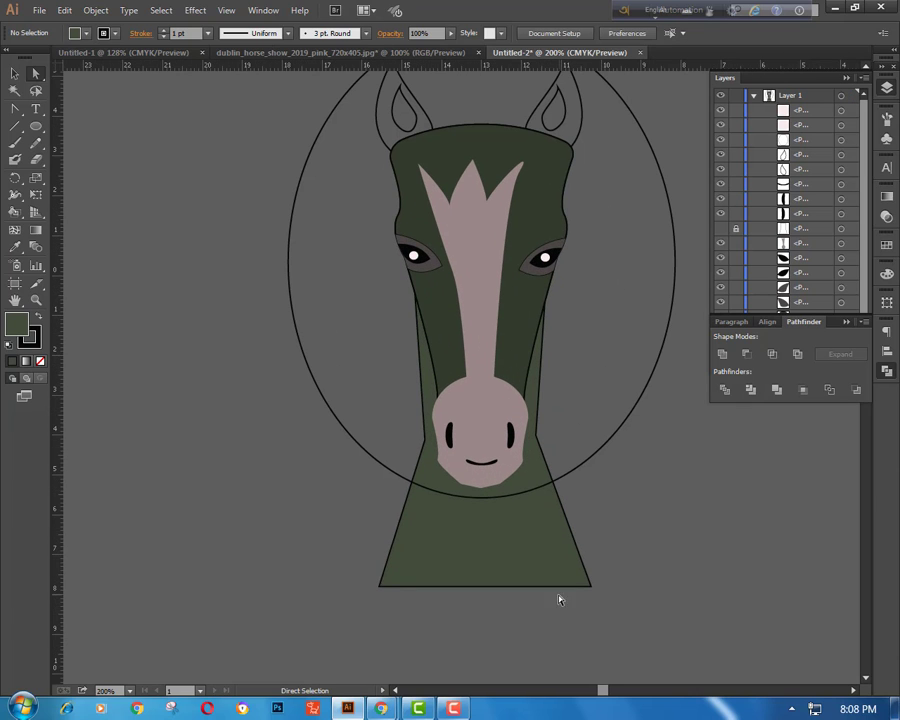
{"action": "left_click", "coordinate": [454, 557]}
{"action": "left_click", "coordinate": [687, 561]}
- Set the stroke weight of the ellipse framing the horse to 14 pt
{"action": "left_click", "coordinate": [593, 463]}
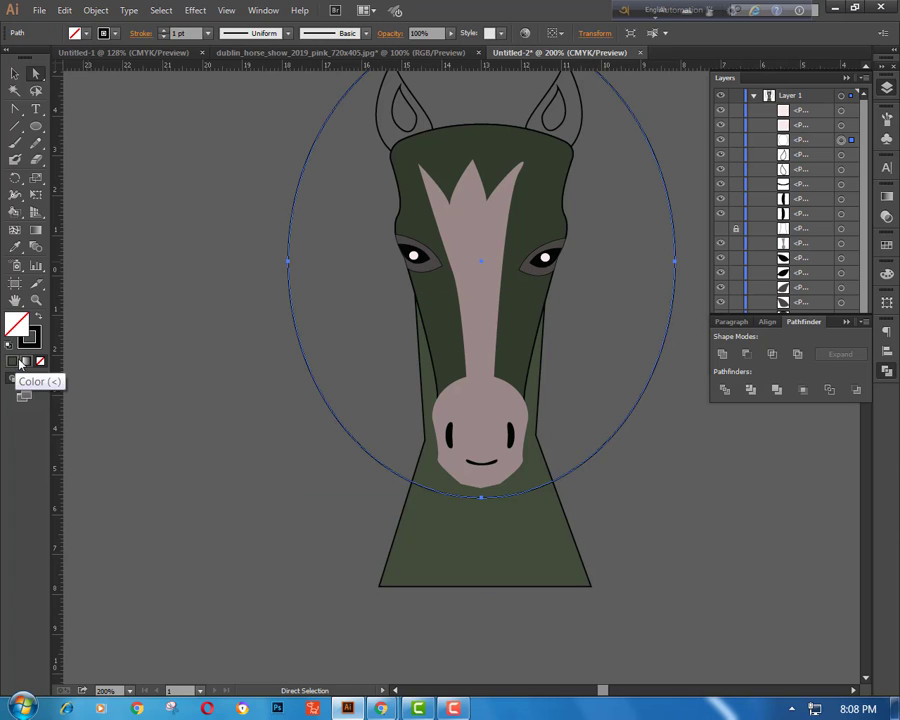
{"action": "left_click", "coordinate": [209, 34]}
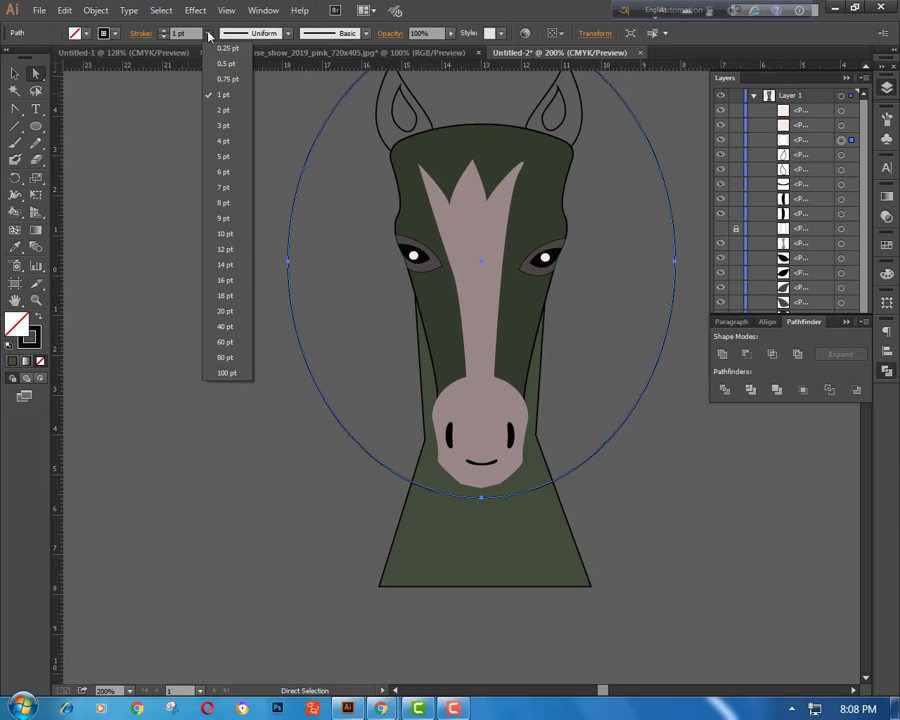
{"action": "left_click", "coordinate": [223, 264]}
{"action": "scroll", "coordinate": [84, 356], "scroll_direction": "up", "scroll_amount": 3}
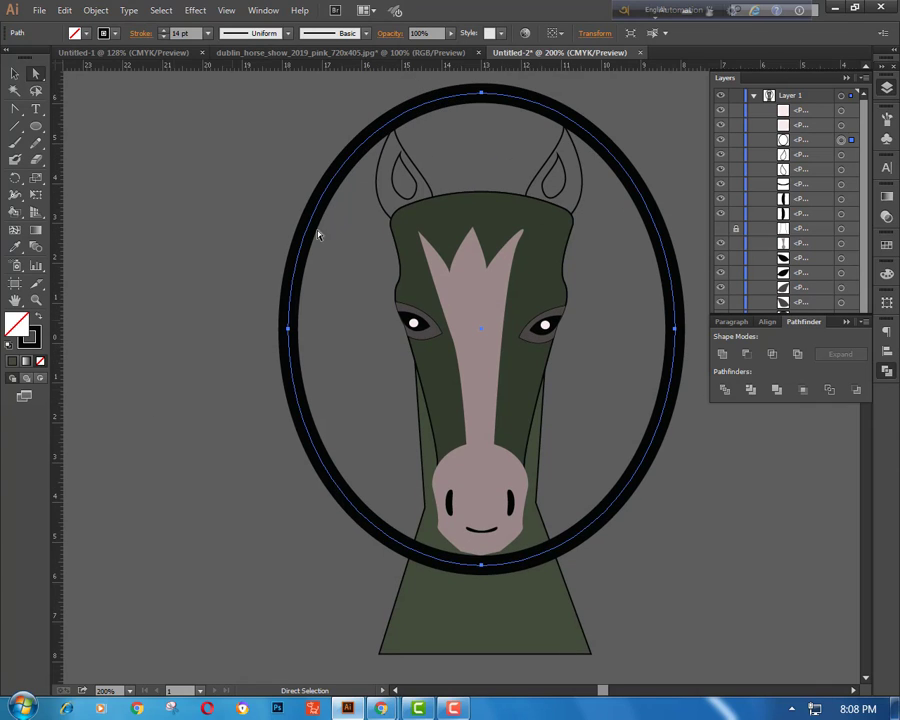
{"action": "left_click", "coordinate": [160, 171]}
{"action": "scroll", "coordinate": [578, 436], "scroll_direction": "down", "scroll_amount": 5}
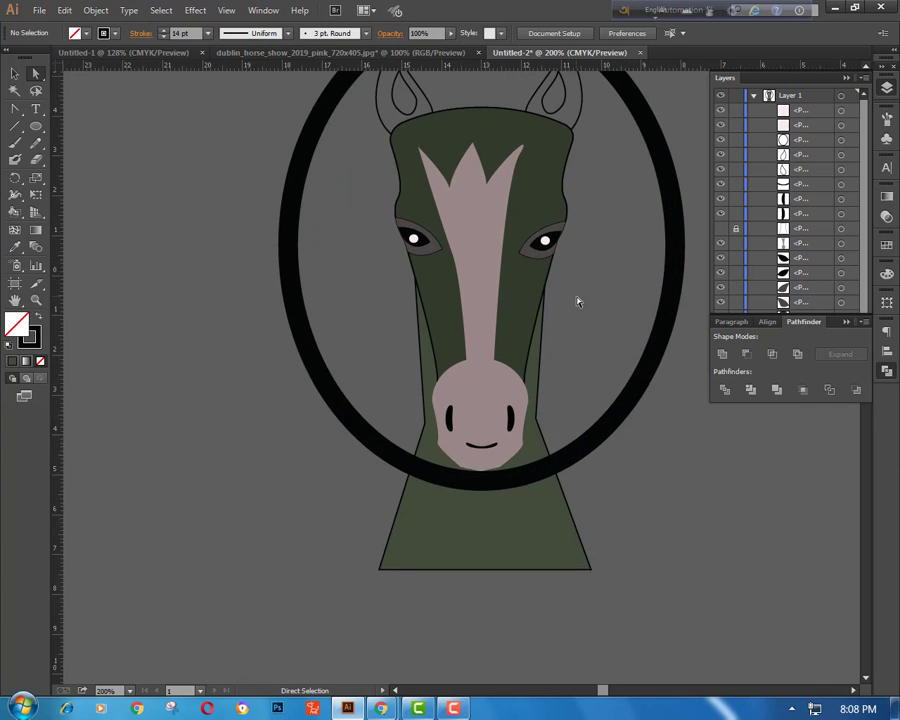
- Fill the right inner ear with a very dark green of about C 71, M 56, Y 74, K 63
{"action": "scroll", "coordinate": [578, 300], "scroll_direction": "up", "scroll_amount": 4}
{"action": "left_click", "coordinate": [582, 176]}
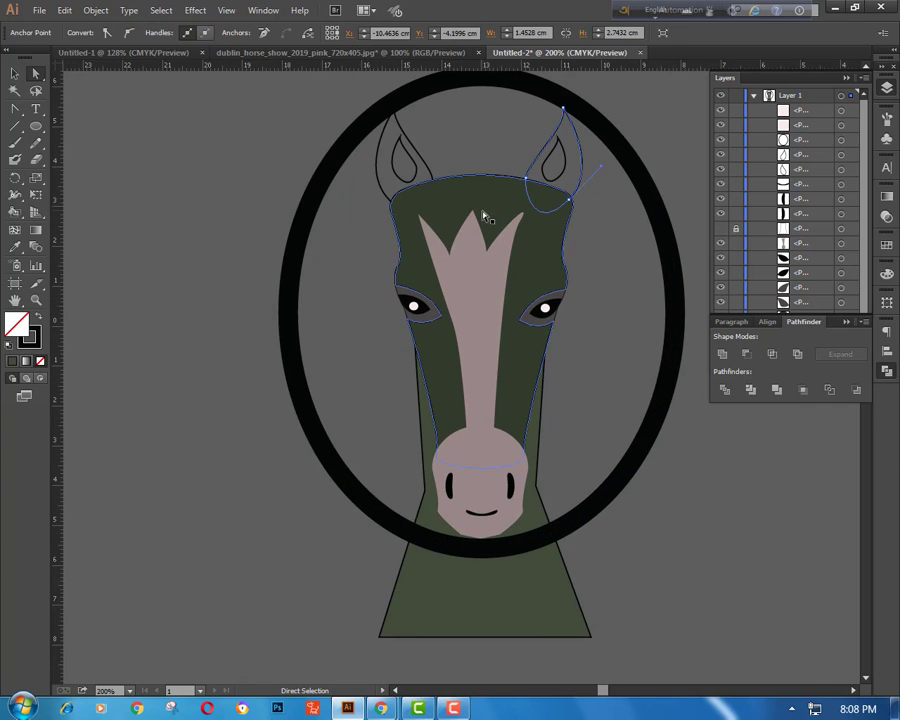
{"action": "left_click", "coordinate": [553, 178]}
{"action": "left_click", "coordinate": [12, 361]}
{"action": "double_click", "coordinate": [16, 323]}
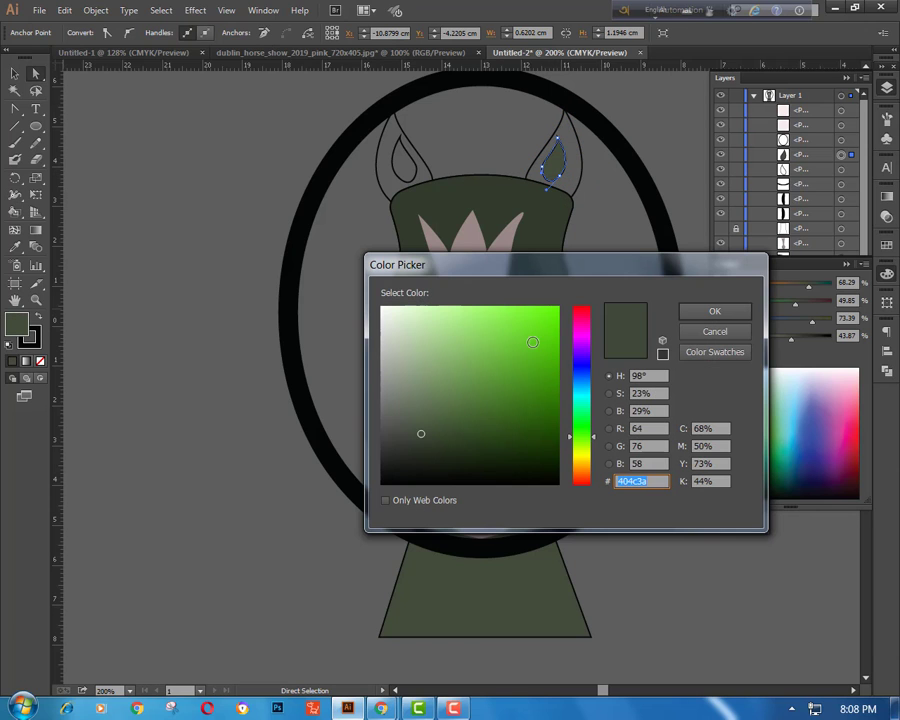
{"action": "left_click", "coordinate": [714, 311]}
{"action": "left_click", "coordinate": [155, 203]}
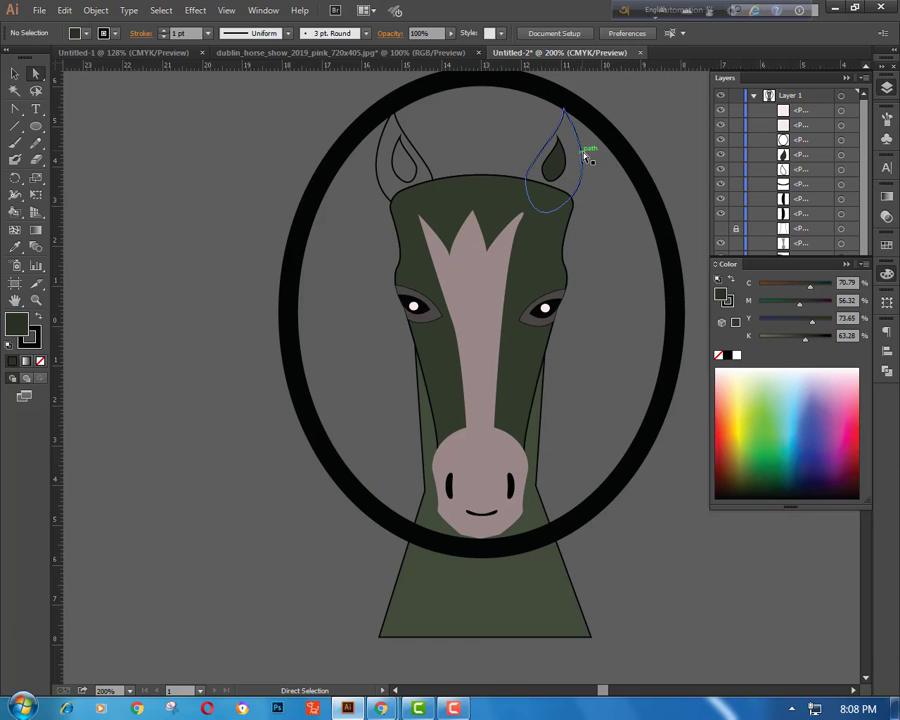
- Fill both outer ears with the head's dark green using the Eyedropper
{"action": "left_click", "coordinate": [583, 154]}
{"action": "left_click", "coordinate": [15, 247]}
{"action": "left_click", "coordinate": [442, 230]}
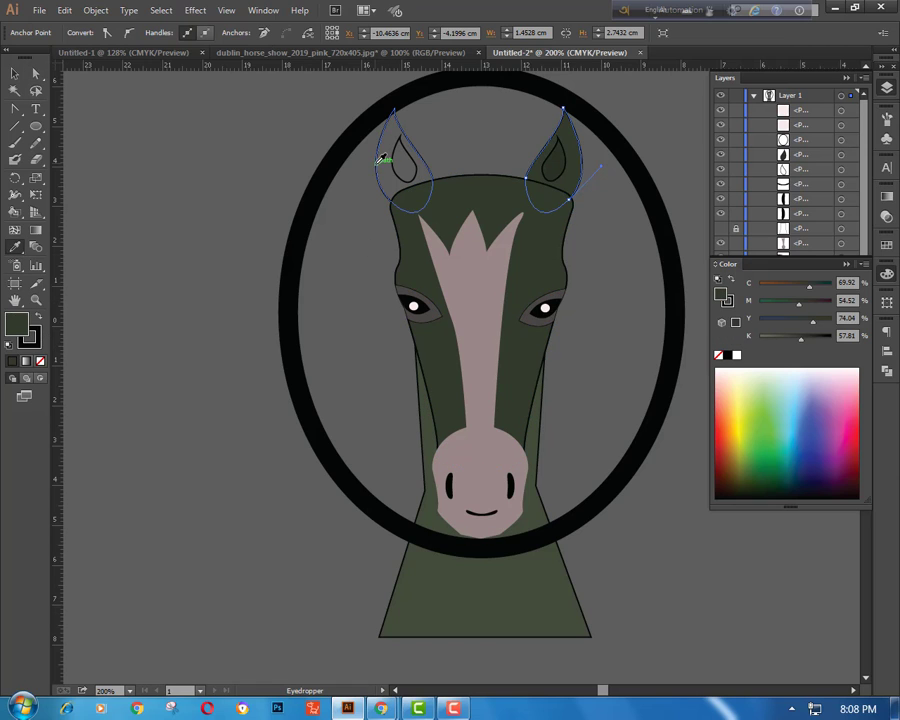
{"action": "left_click", "coordinate": [452, 182]}
- Match the left inner ear's fill to the very dark green of the right inner ear
{"action": "key", "text": "a"}
{"action": "left_click", "coordinate": [412, 170]}
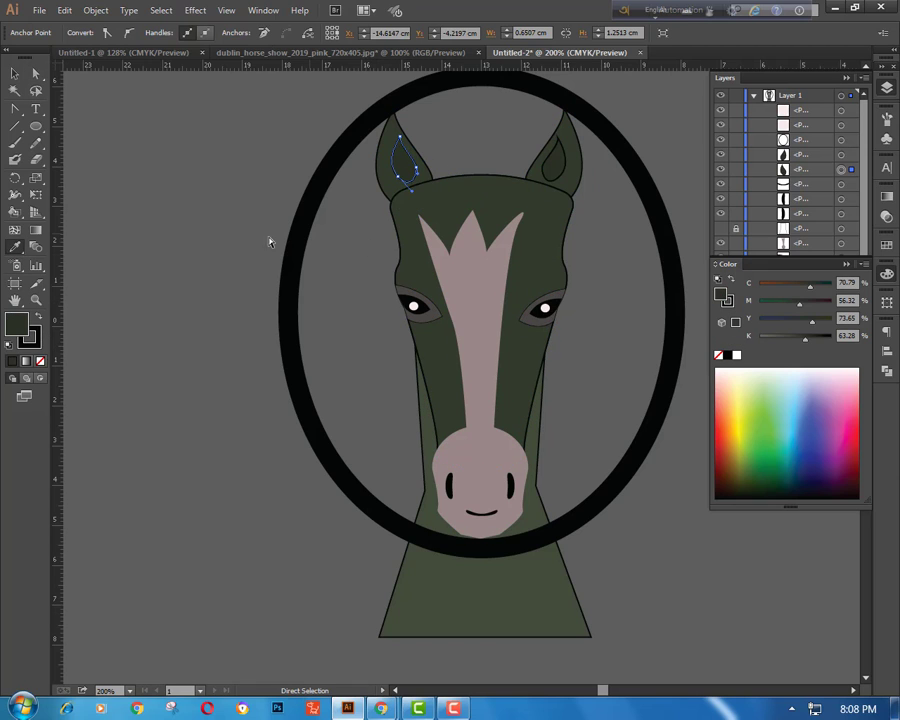
{"action": "left_click", "coordinate": [269, 241]}
{"action": "key", "text": "ctrl+1"}
{"action": "key", "text": "ctrl+plus"}
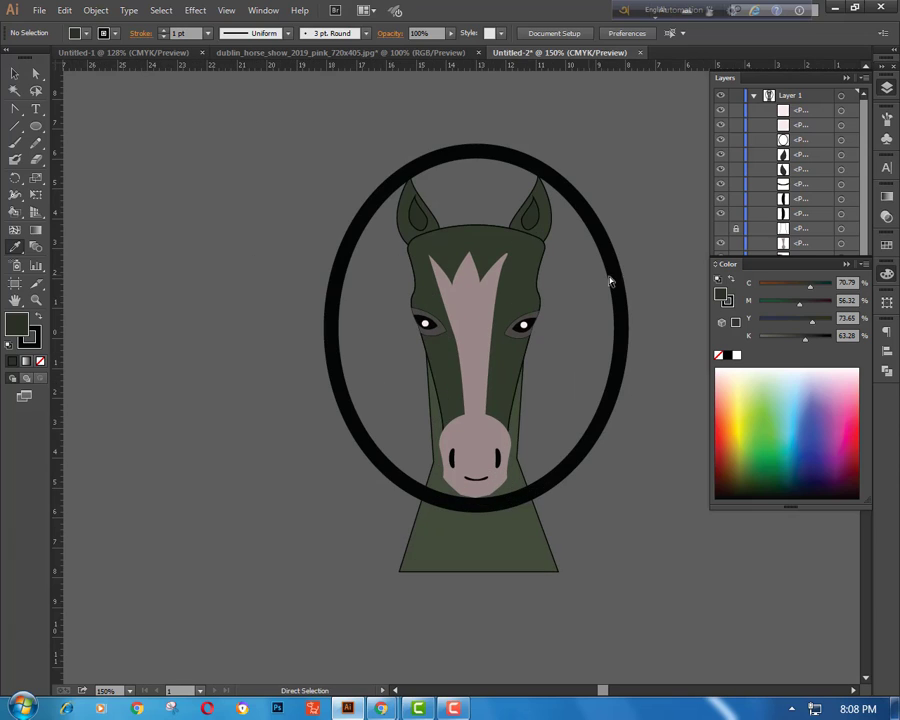
{"action": "left_click", "coordinate": [608, 278]}
{"action": "key", "text": "i"}
{"action": "left_click", "coordinate": [658, 175]}
{"action": "key", "text": "ctrl+z"}
{"action": "left_click", "coordinate": [225, 189], "text": "ctrl"}
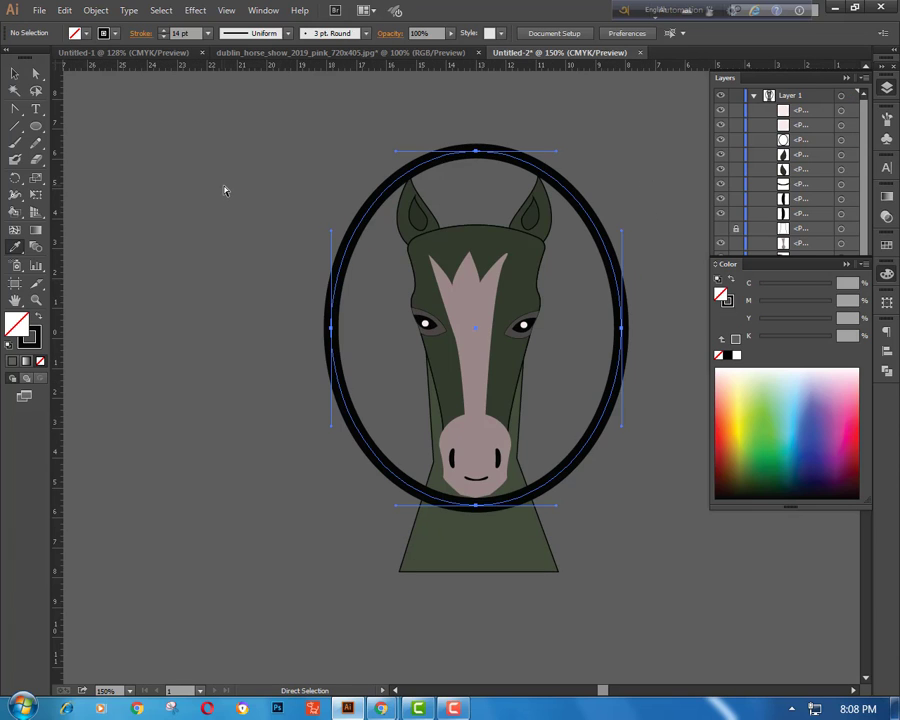
- Move the whole ellipse frame off the horse into the empty area to its left
{"action": "key", "text": "ctrl+minus"}
{"action": "key", "text": "ctrl+minus"}
{"action": "key", "text": "ctrl+plus"}
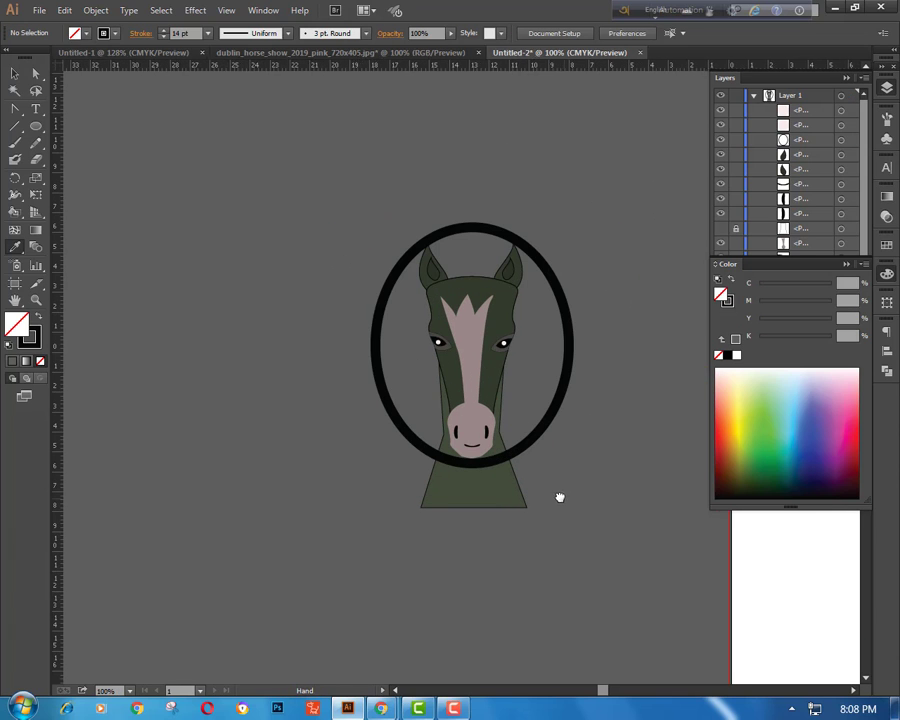
{"action": "left_click_drag", "start_coordinate": [560, 496], "coordinate": [536, 483]}
{"action": "left_click_drag", "start_coordinate": [525, 264], "coordinate": [540, 446]}
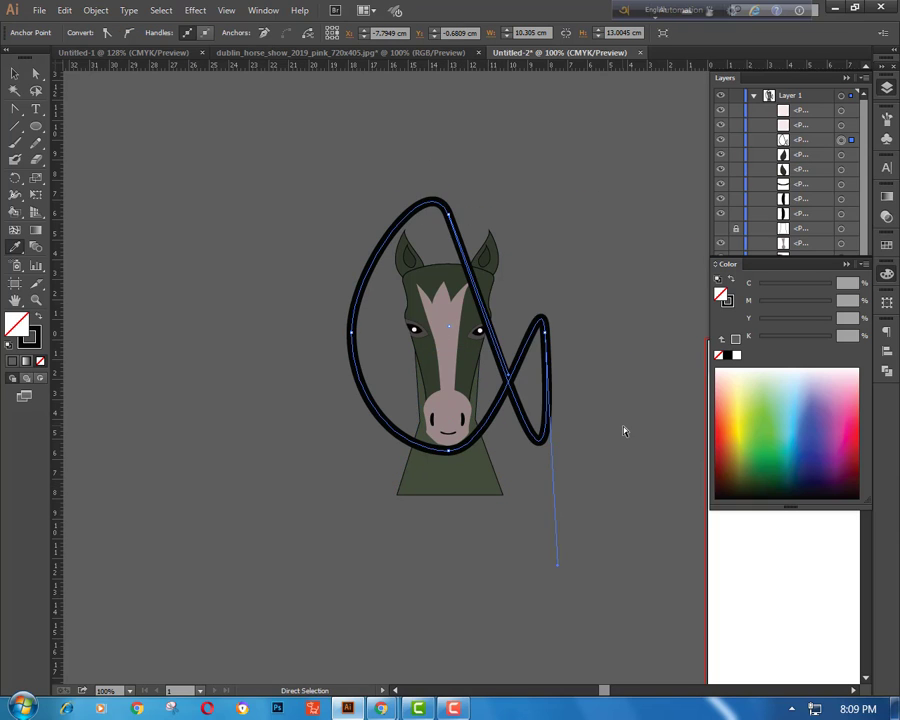
{"action": "key", "text": "ctrl+z"}
{"action": "key", "text": "v"}
{"action": "left_click_drag", "start_coordinate": [420, 226], "coordinate": [138, 160]}
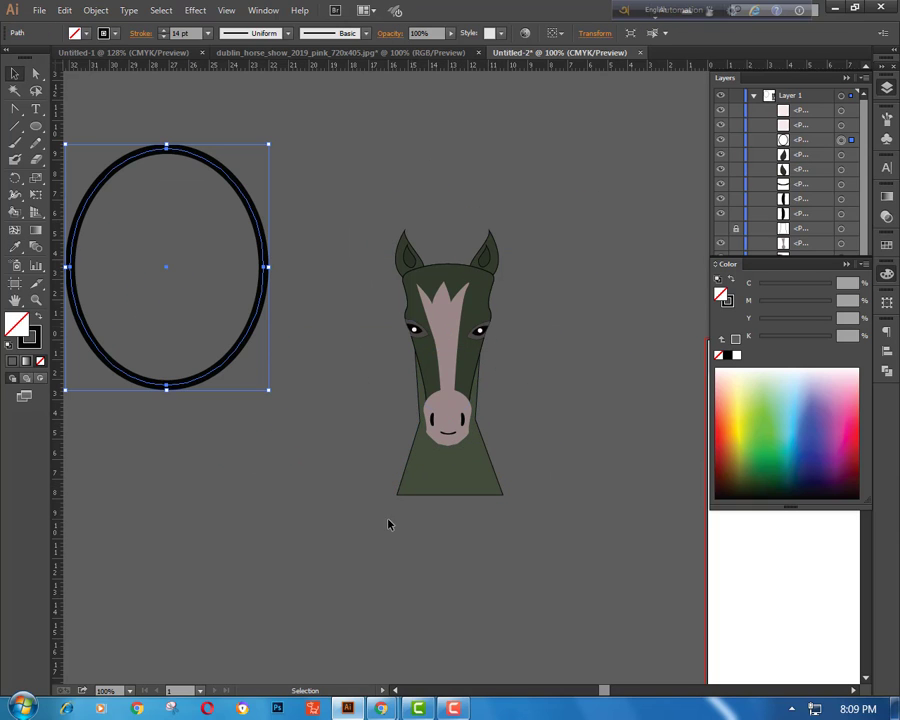
- Try to shorten the whole horse artwork vertically to about 10.8 cm, and undo the change
{"action": "left_click_drag", "start_coordinate": [599, 598], "coordinate": [600, 599]}
{"action": "left_click_drag", "start_coordinate": [449, 494], "coordinate": [449, 448]}
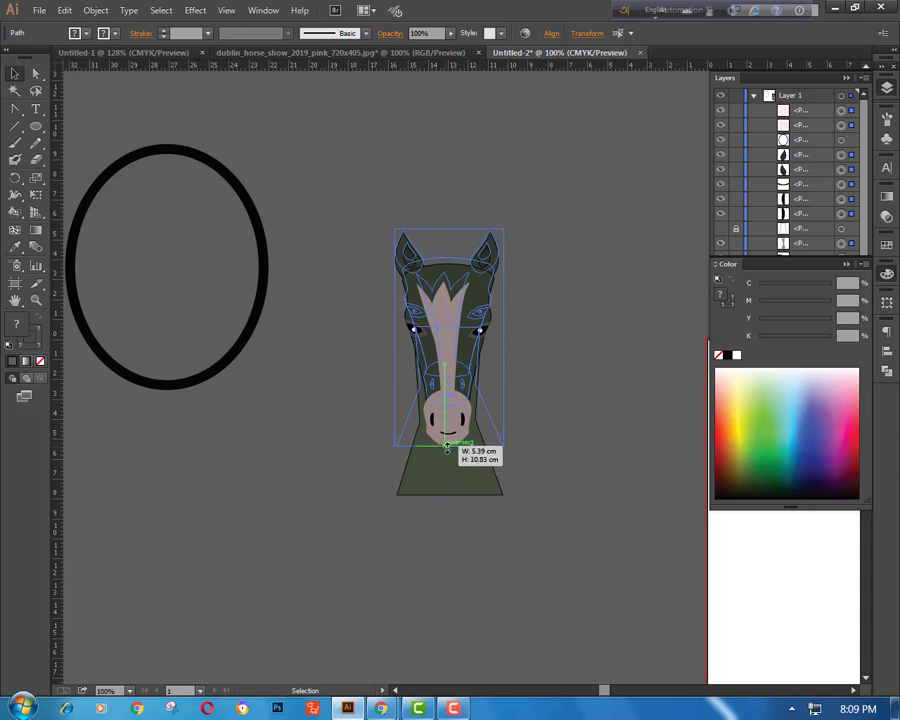
{"action": "left_click", "coordinate": [517, 563]}
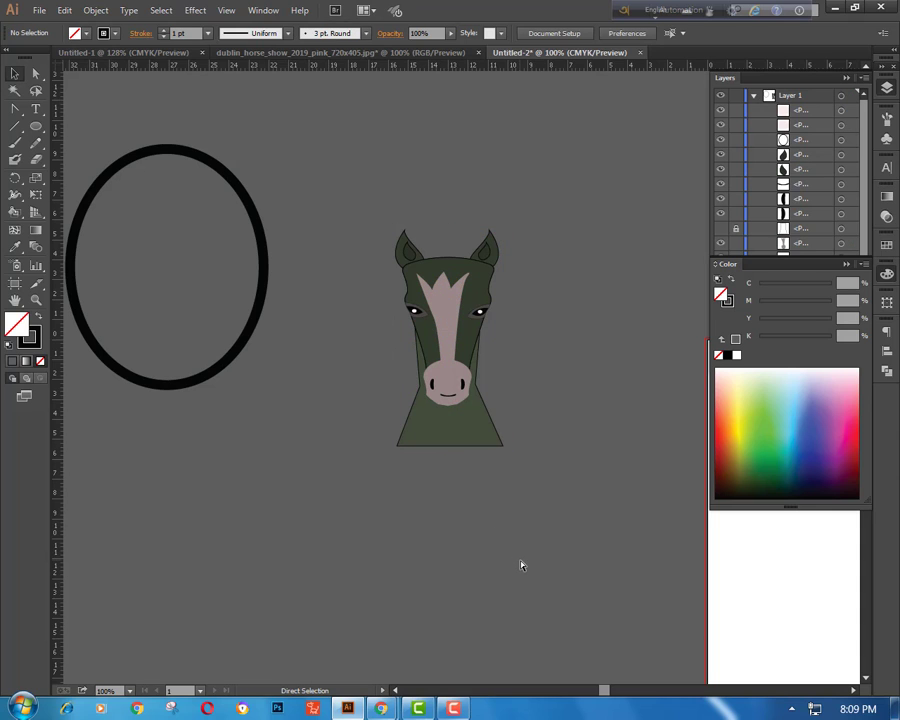
{"action": "key", "text": "ctrl+z"}
{"action": "left_click", "coordinate": [516, 533]}
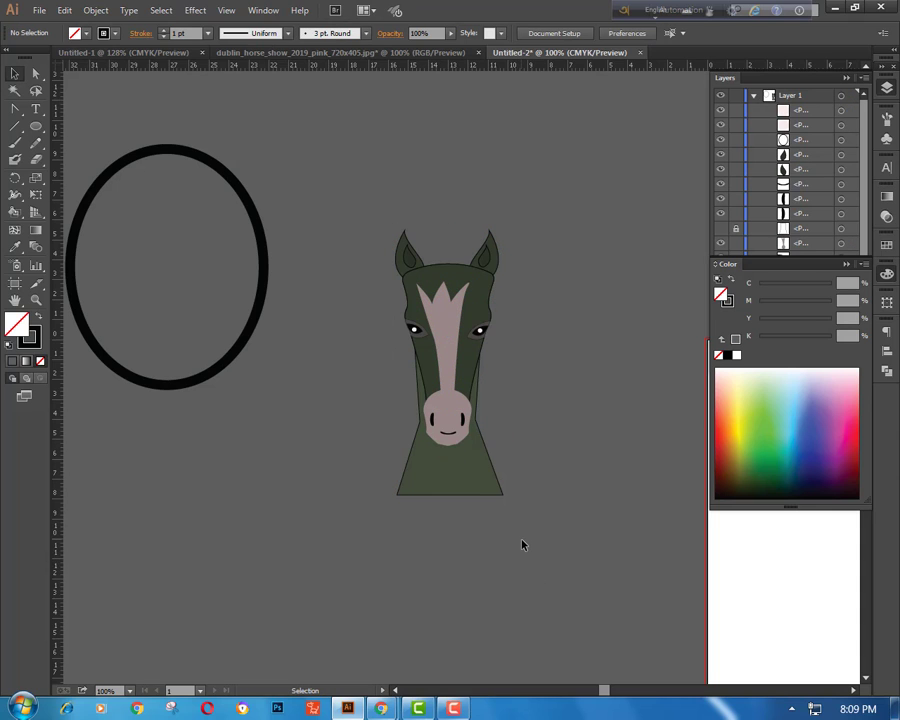
{"action": "left_click", "coordinate": [453, 708]}
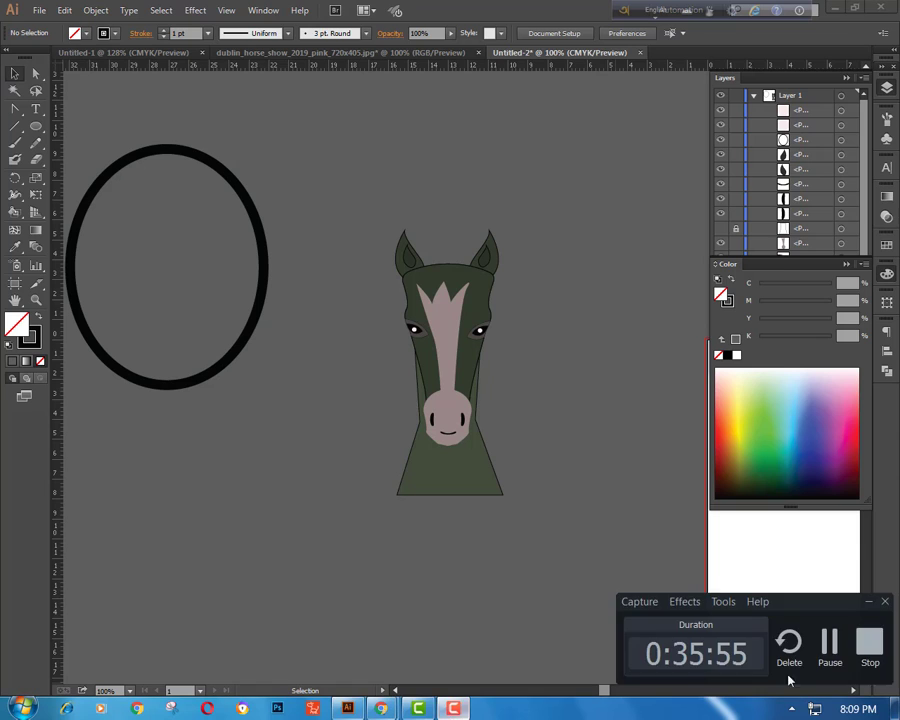
{"action": "left_click", "coordinate": [830, 645]}
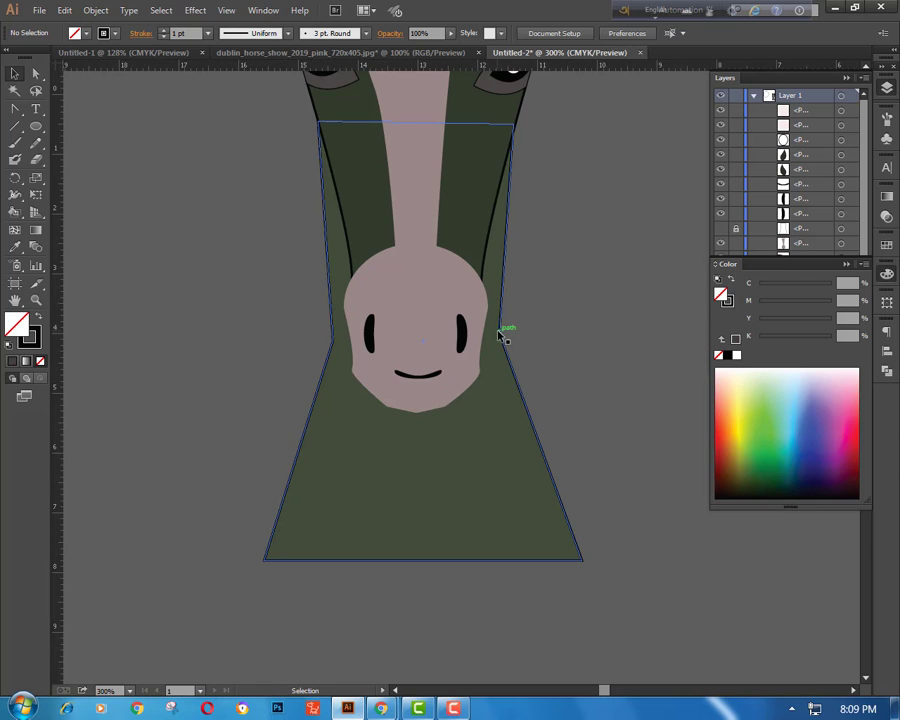
{"action": "left_click", "coordinate": [500, 334]}
{"action": "key", "text": "a"}
{"action": "left_click_drag", "start_coordinate": [506, 334], "coordinate": [506, 353]}
{"action": "key", "text": "ctrl+z"}
- Convert the corner anchors at both side bends of the neck into smooth curves with the Anchor Point tool
{"action": "left_click", "coordinate": [500, 336]}
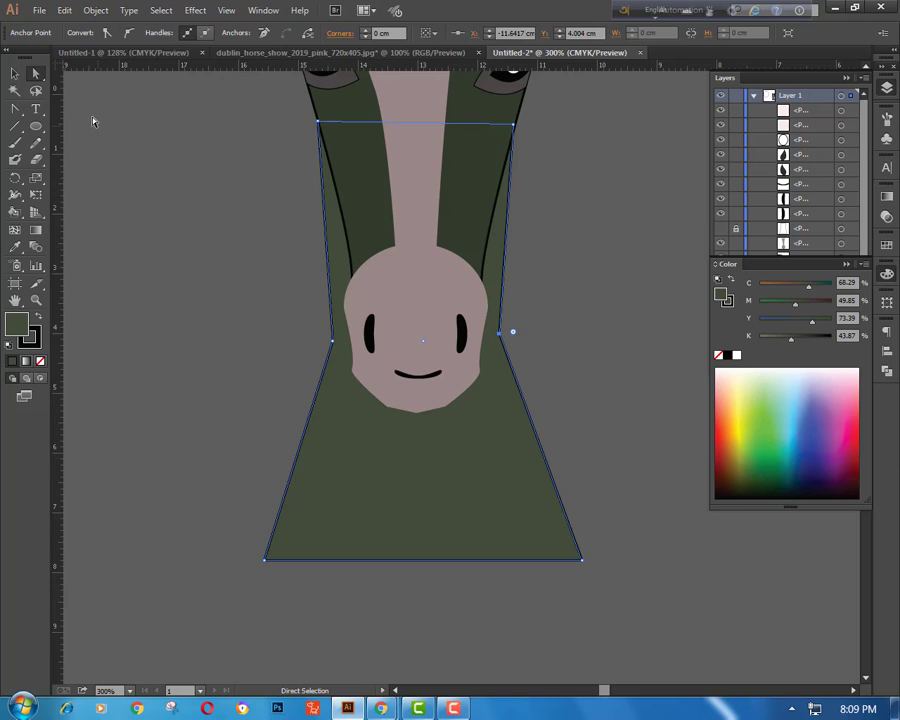
{"action": "key", "text": "shift+c"}
{"action": "left_click_drag", "start_coordinate": [499, 336], "coordinate": [517, 373]}
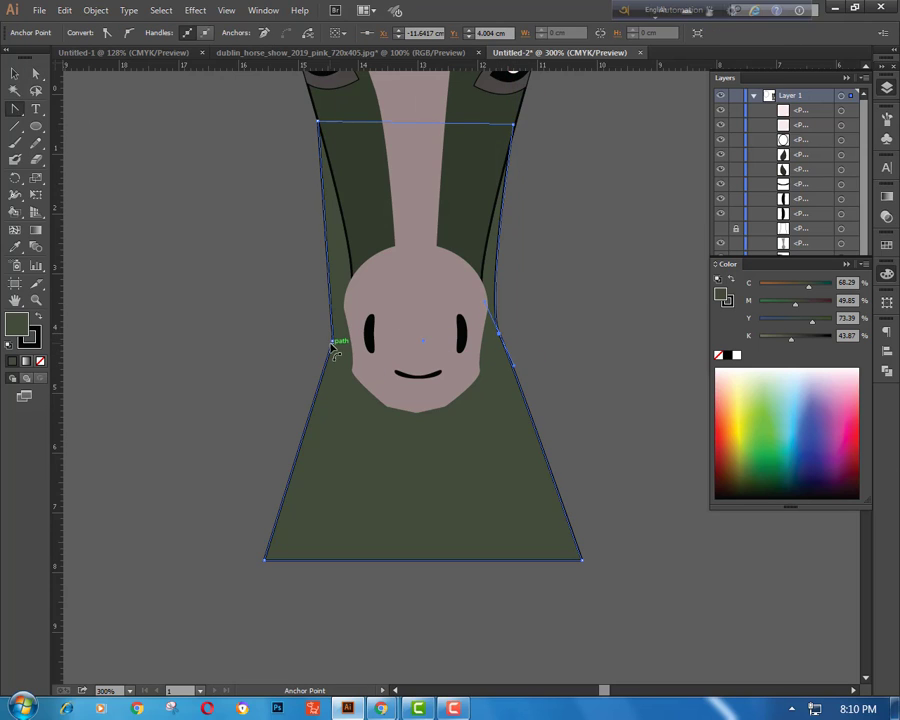
{"action": "left_click_drag", "start_coordinate": [333, 342], "coordinate": [350, 314]}
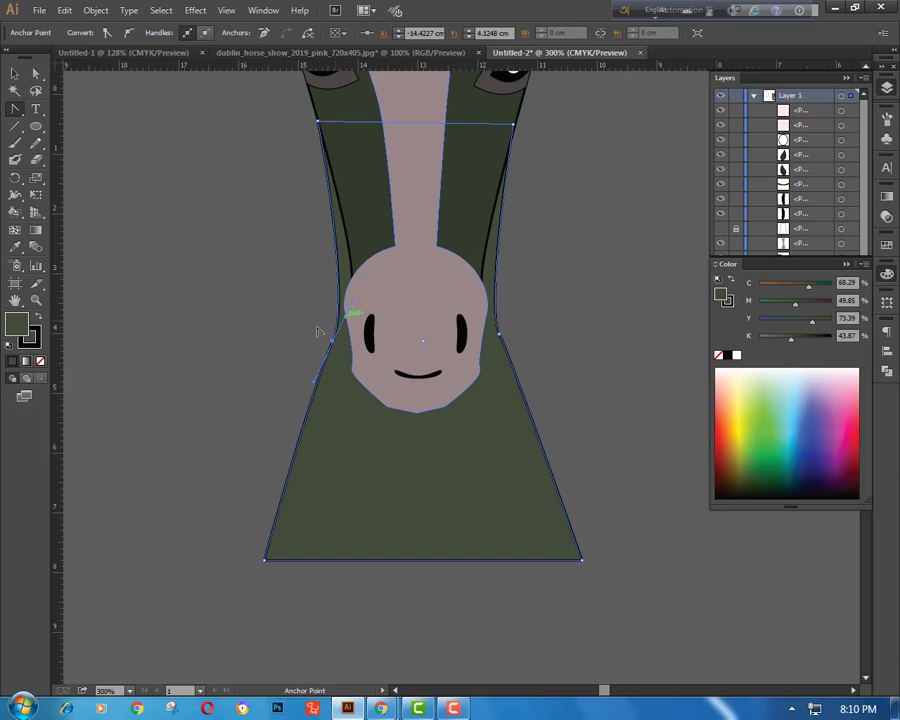
{"action": "left_click", "coordinate": [241, 337], "text": "ctrl"}
{"action": "key", "text": "ctrl+minus"}
{"action": "key", "text": "ctrl+minus"}
{"action": "key", "text": "ctrl+plus"}
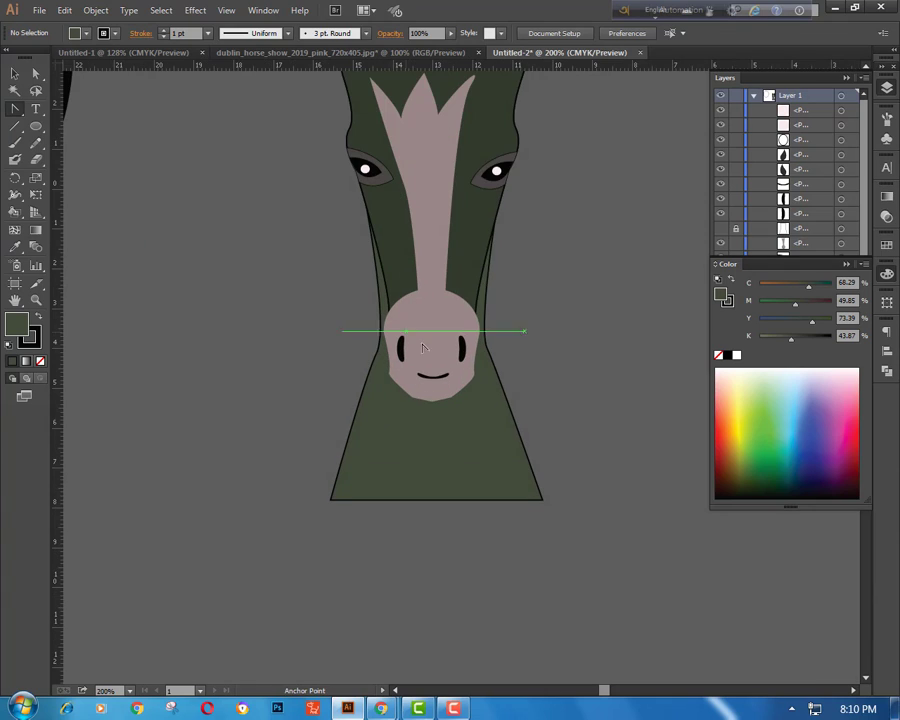
- Raise the bend anchors on both sides of the neck by about 0.3 cm
{"action": "key", "text": "a"}
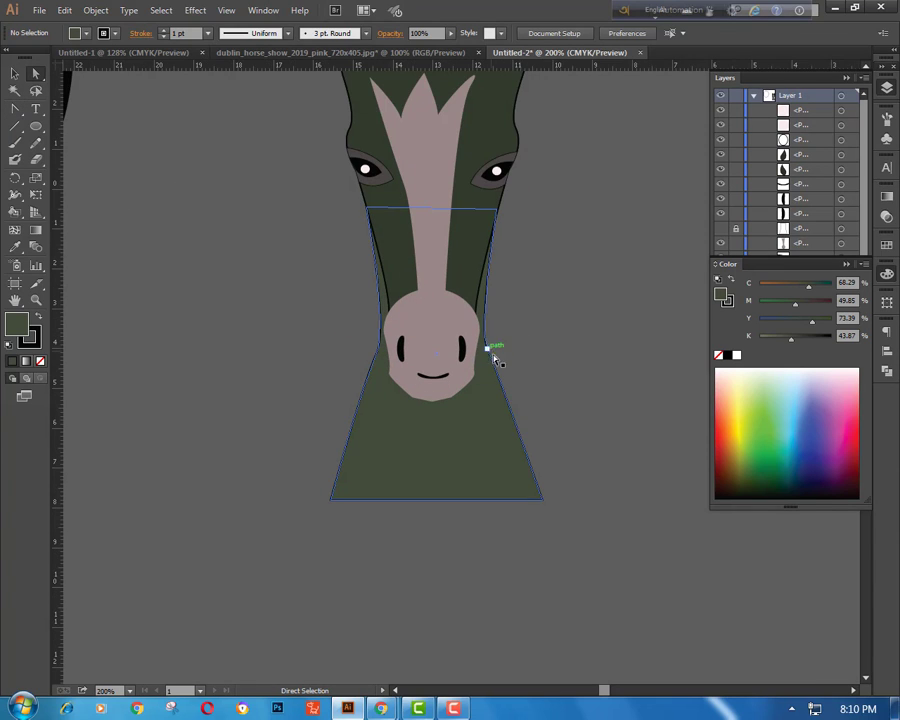
{"action": "left_click", "coordinate": [487, 348]}
{"action": "left_click", "coordinate": [377, 352]}
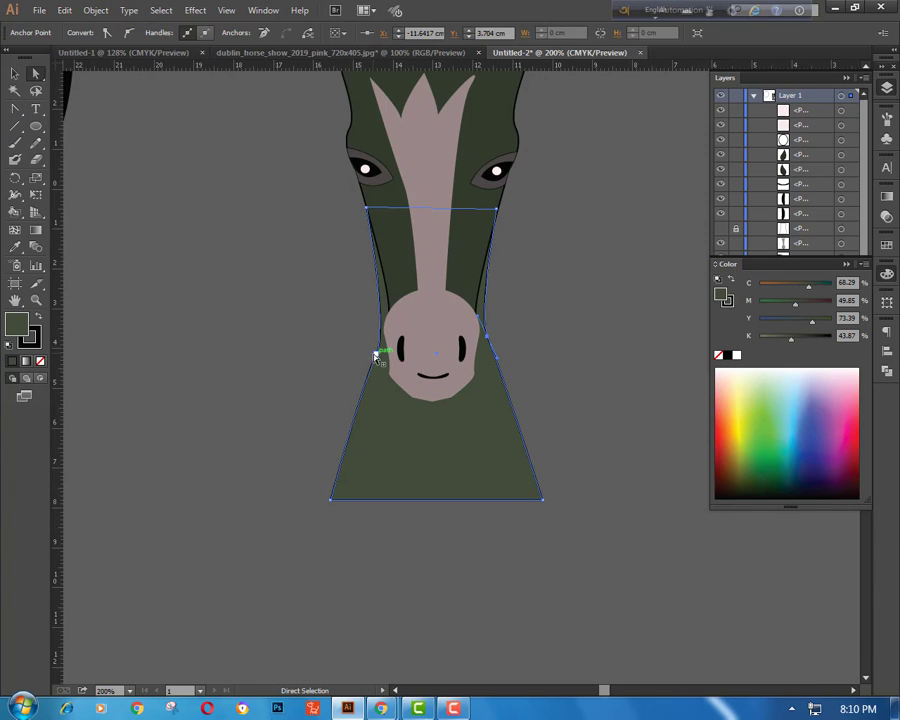
{"action": "left_click", "coordinate": [608, 333]}
- Shift one lower corner anchor of the neck slightly inward
{"action": "key", "text": "ctrl+minus"}
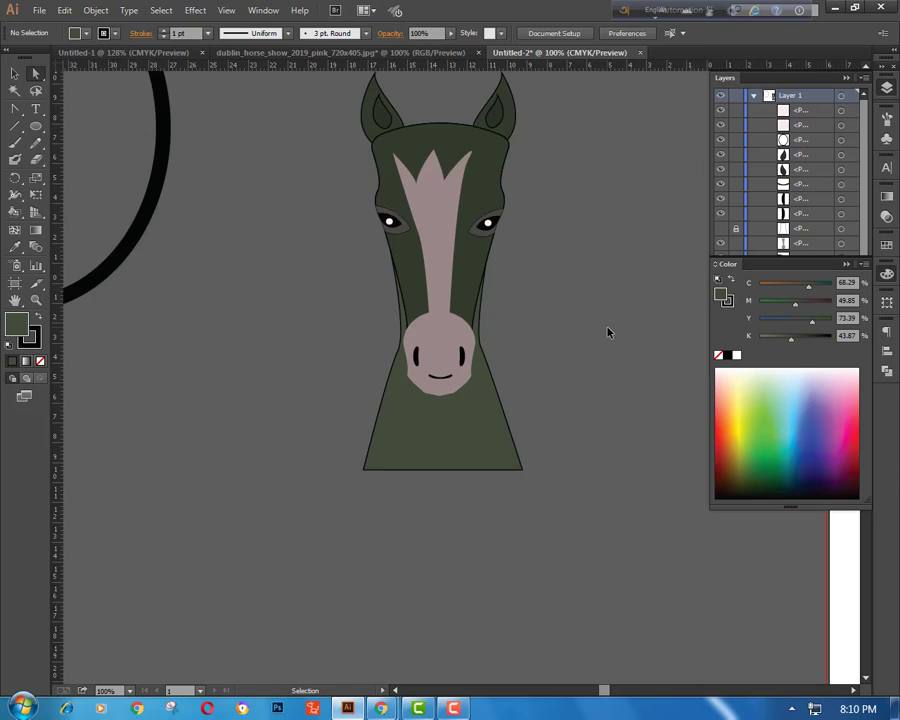
{"action": "key", "text": "ctrl+minus"}
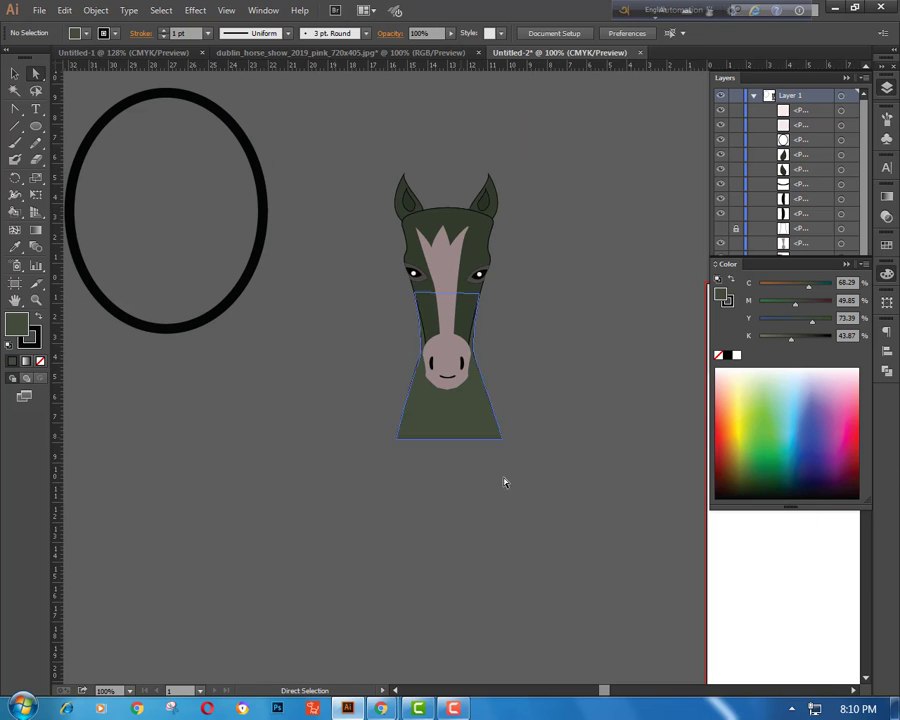
{"action": "left_click", "coordinate": [503, 438]}
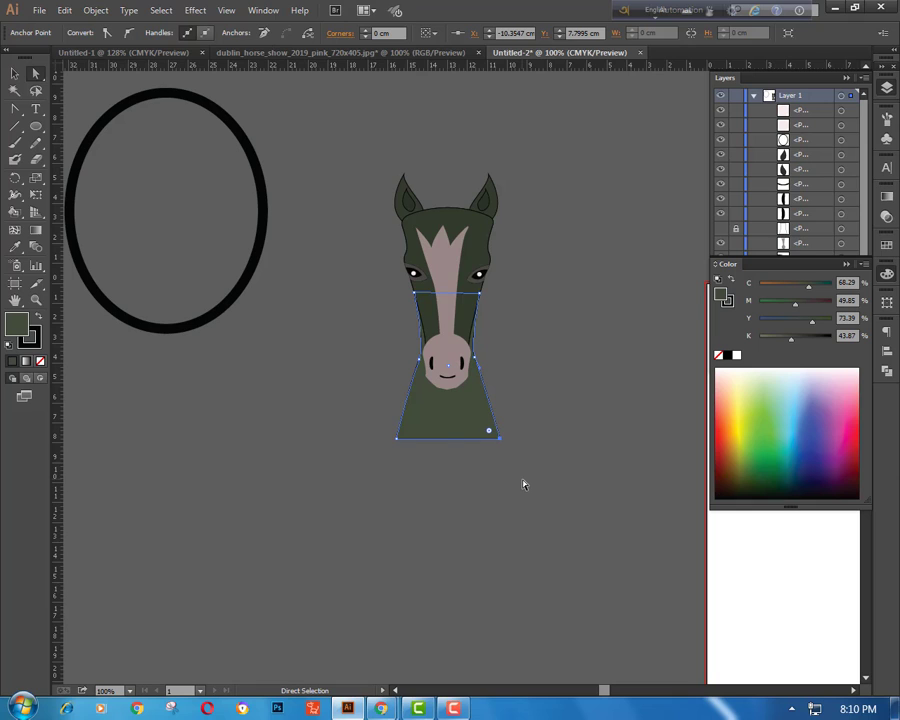
- Move the ellipse frame back over the horse and nudge it so it is centred around the head
{"action": "key", "text": "v"}
{"action": "left_click", "coordinate": [127, 125]}
{"action": "left_click_drag", "start_coordinate": [104, 121], "coordinate": [404, 176]}
{"action": "key", "text": "Left"}
{"action": "key", "text": "Left"}
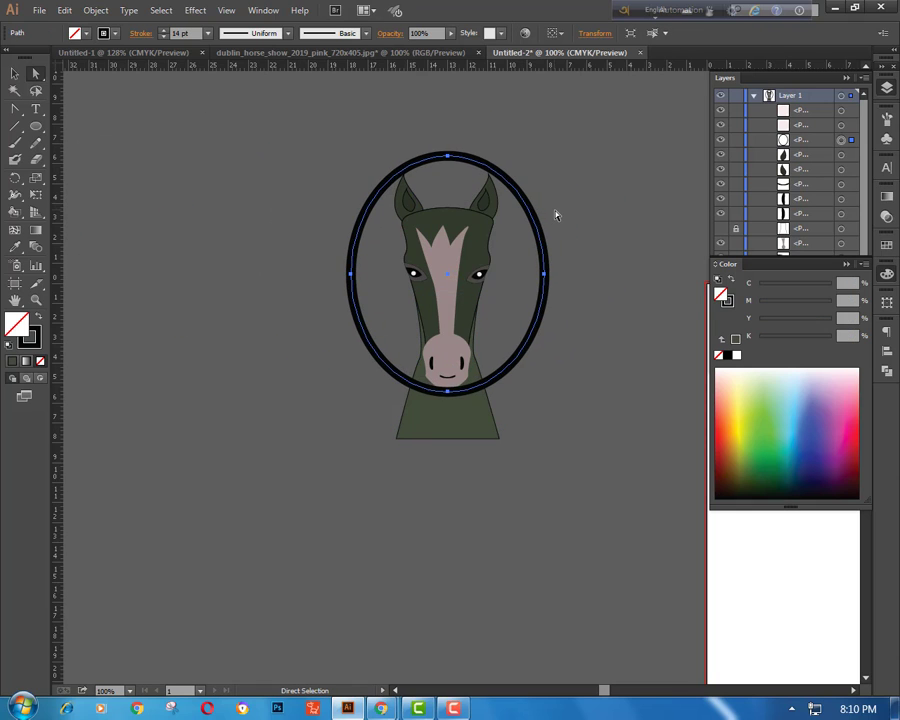
{"action": "left_click", "coordinate": [610, 225]}
{"action": "key", "text": "ctrl+minus"}
{"action": "key", "text": "ctrl+minus"}
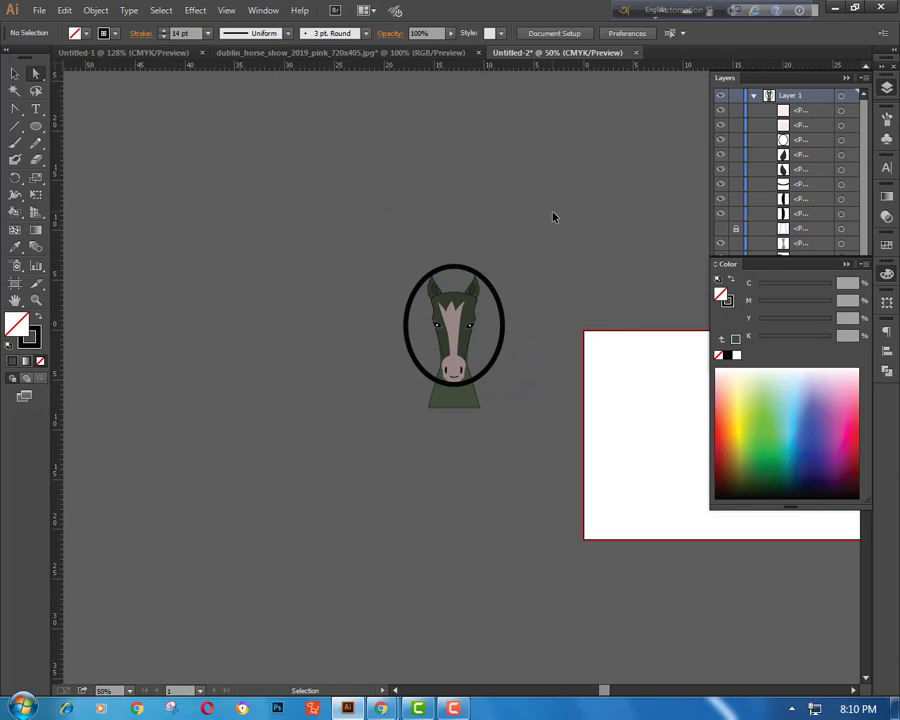
- Fill the ellipse frame with off-white, C 4.5, M 1.16, Y 5.95, K 0
{"action": "key", "text": "ctrl+plus"}
{"action": "key", "text": "ctrl+plus"}
{"action": "key", "text": "ctrl+plus"}
{"action": "key", "text": "ctrl+plus"}
{"action": "left_click", "coordinate": [519, 374]}
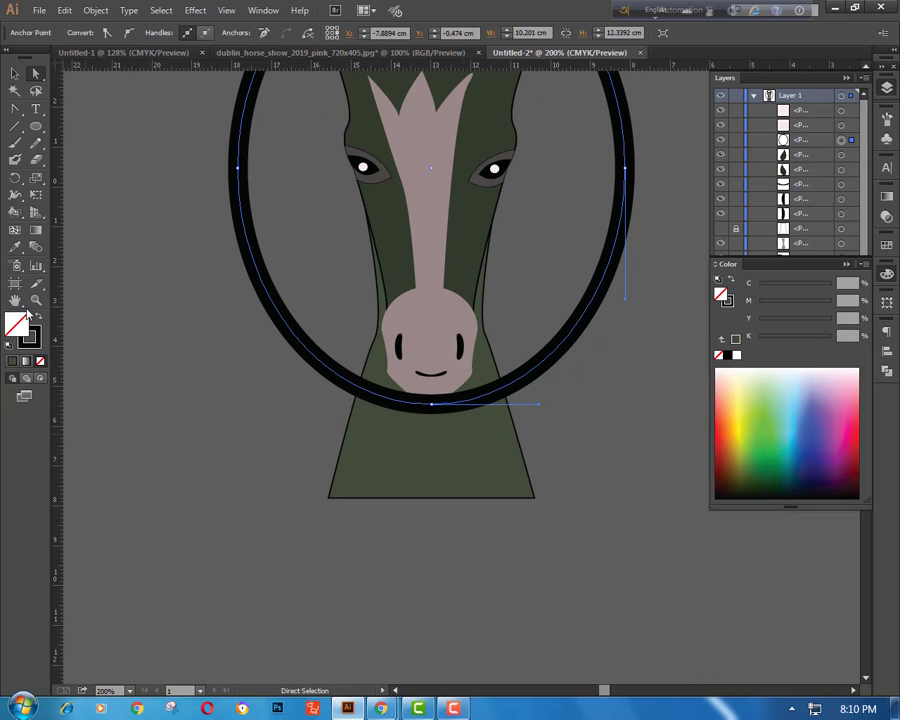
{"action": "double_click", "coordinate": [16, 320]}
{"action": "left_click", "coordinate": [385, 313]}
{"action": "left_click", "coordinate": [705, 314]}
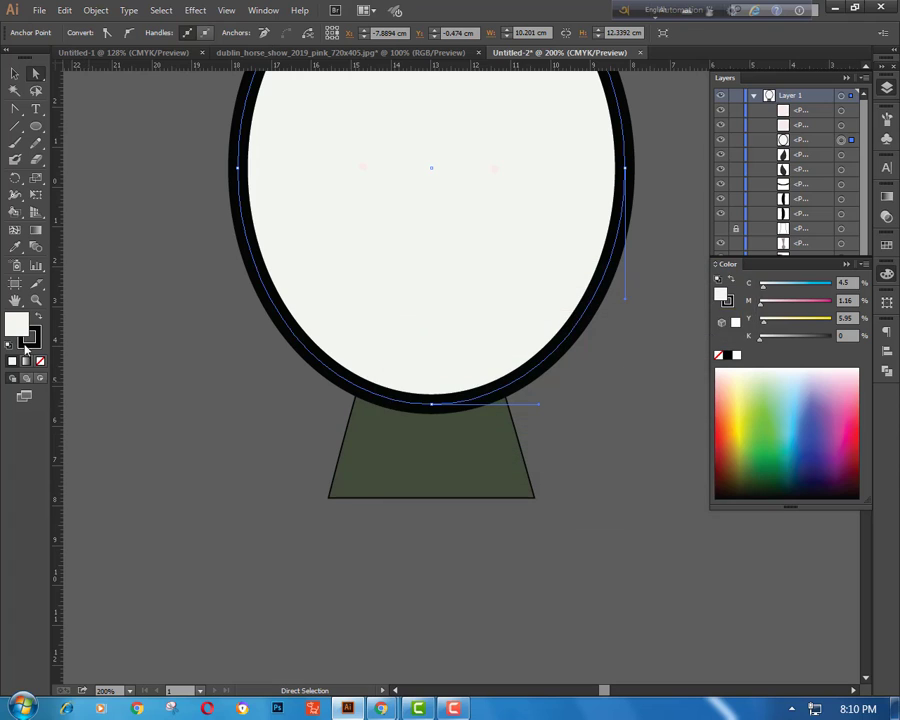
{"action": "key", "text": "ctrl+z"}
{"action": "key", "text": "ctrl+z"}
{"action": "key", "text": "ctrl+shift+z"}
{"action": "key", "text": "ctrl+shift+z"}
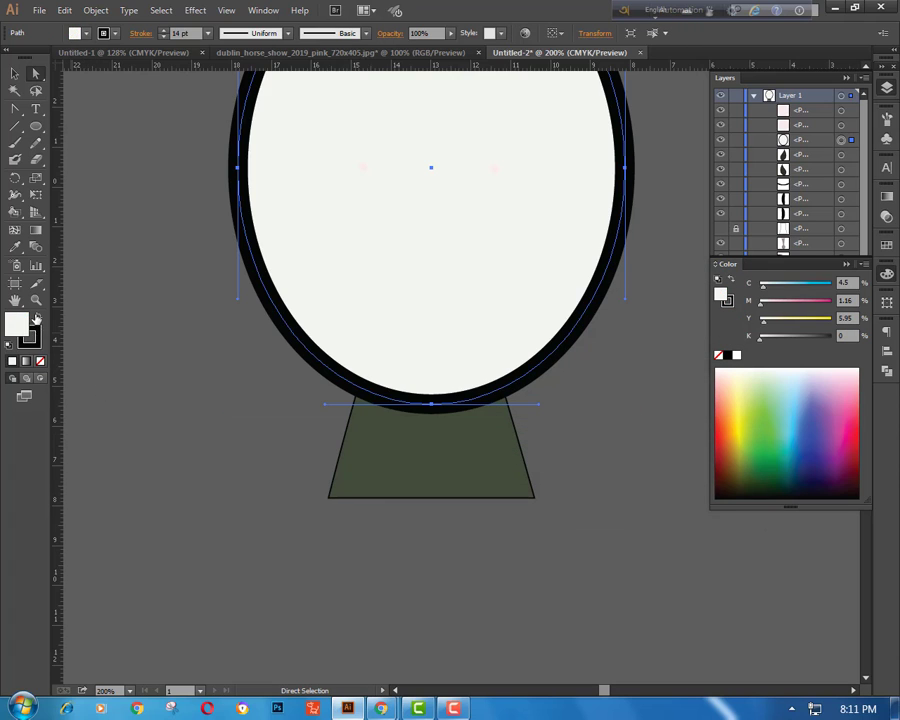
- Swap the ellipse's fill and stroke colours so its outline is off-white, and remove its fill
{"action": "left_click", "coordinate": [38, 317]}
{"action": "left_click", "coordinate": [41, 360]}
{"action": "left_click", "coordinate": [126, 384]}
{"action": "key", "text": "ctrl+minus"}
{"action": "key", "text": "ctrl+minus"}
{"action": "key", "text": "ctrl+minus"}
{"action": "key", "text": "ctrl+plus"}
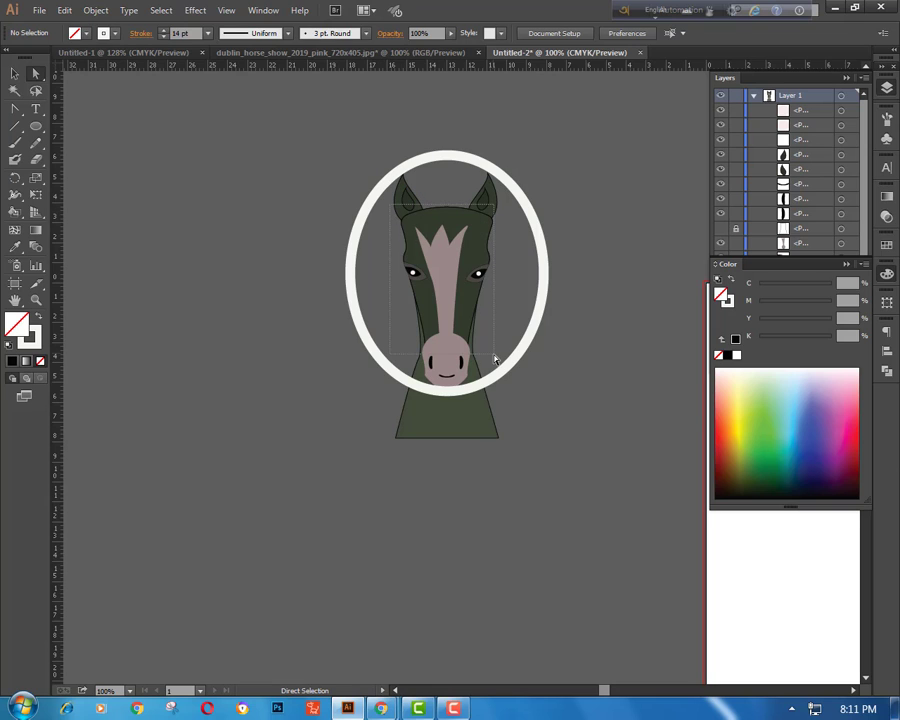
- Lock the ellipse frame and move all the horse artwork down by about 0.5 cm
{"action": "left_click_drag", "start_coordinate": [494, 380], "coordinate": [495, 379]}
{"action": "left_click", "coordinate": [582, 319]}
{"action": "left_click", "coordinate": [537, 328]}
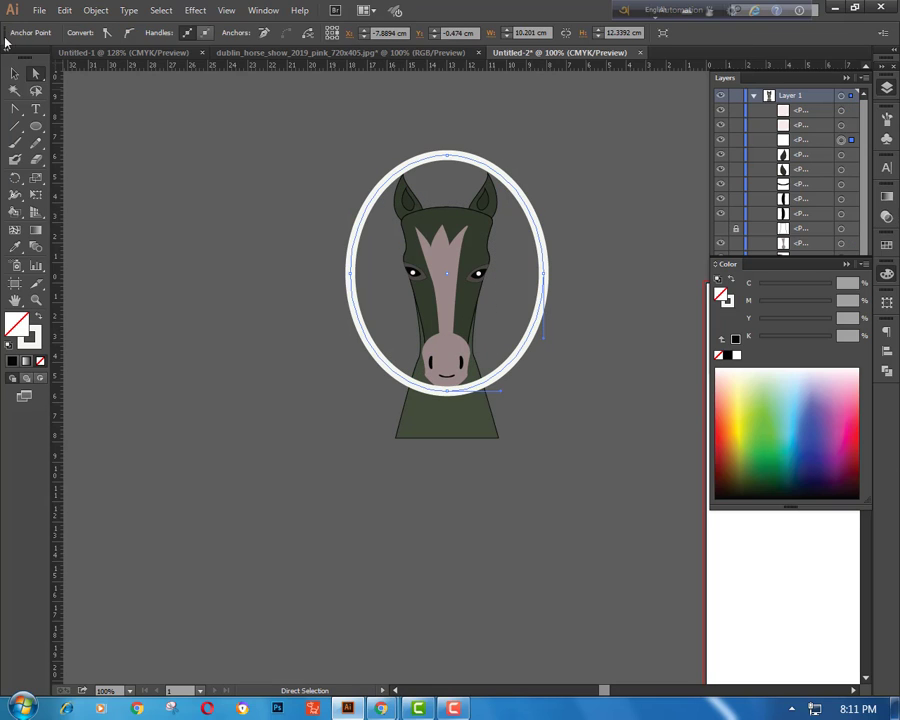
{"action": "left_click", "coordinate": [14, 73]}
{"action": "left_click", "coordinate": [356, 265]}
{"action": "left_click", "coordinate": [736, 139]}
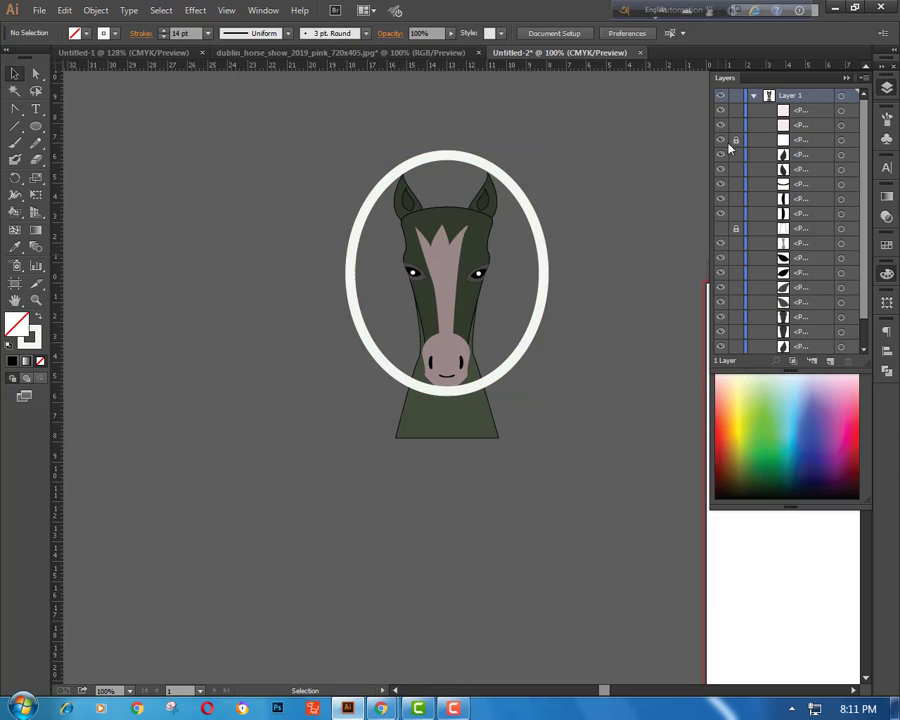
{"action": "key", "text": "ctrl+a"}
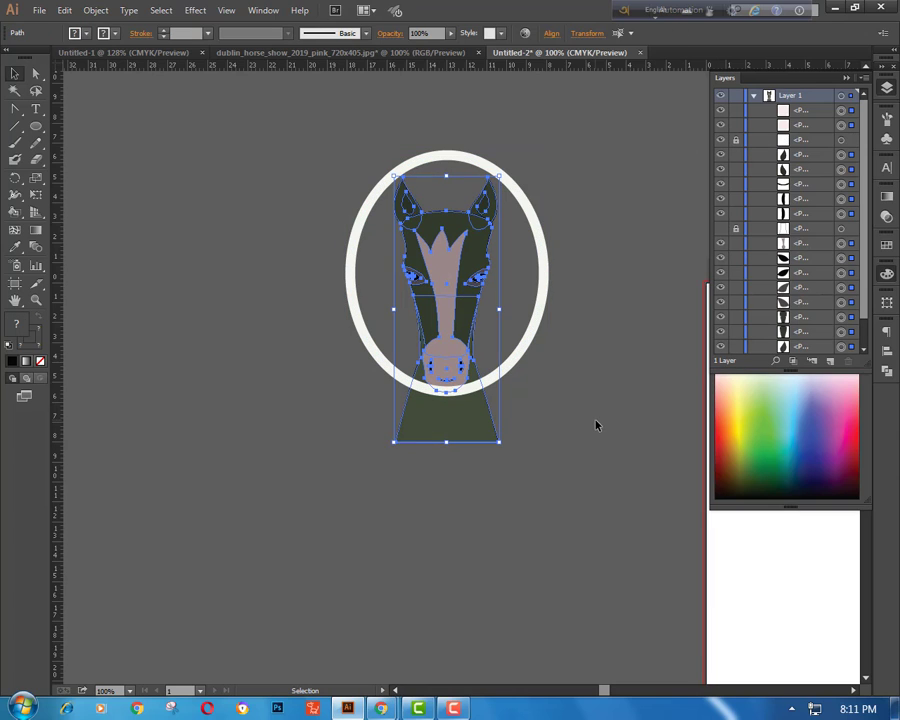
{"action": "left_click", "coordinate": [596, 425]}
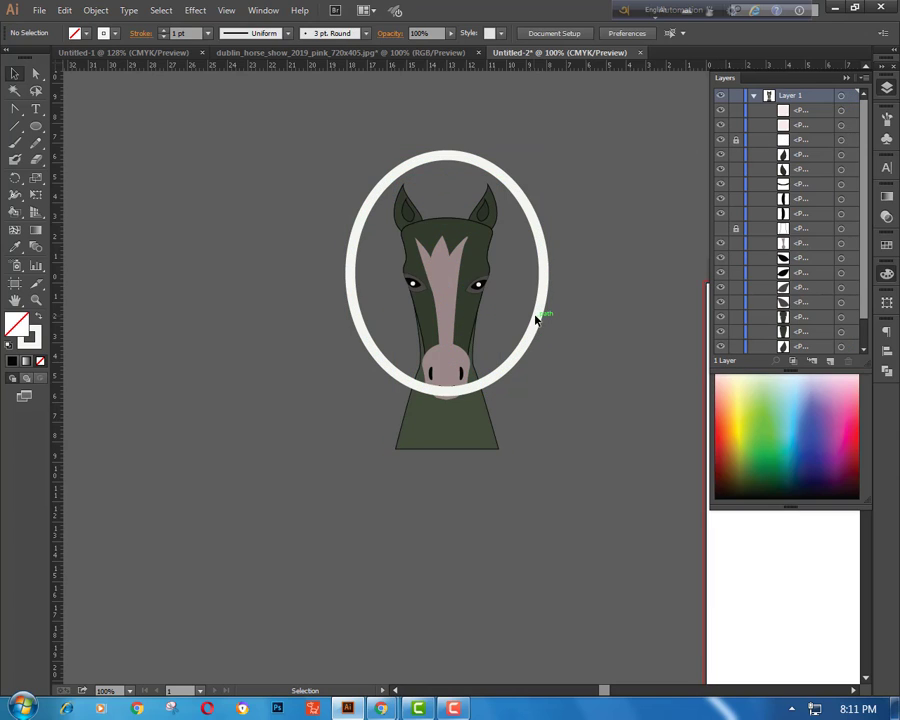
- Unlock the ellipse frame and place it behind the muzzle and head shapes in the stacking order
{"action": "left_click", "coordinate": [840, 140]}
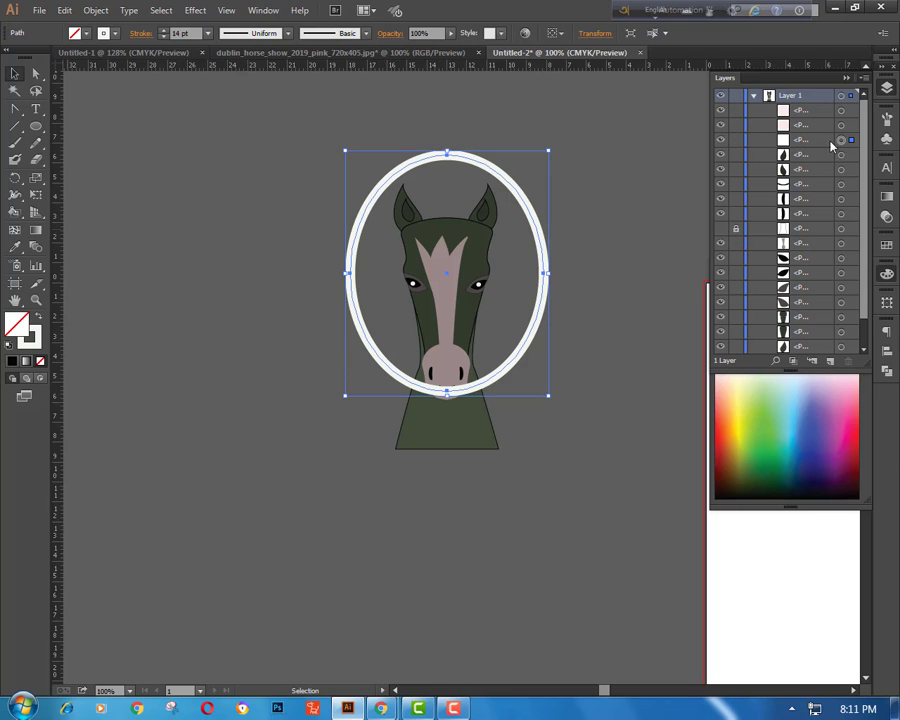
{"action": "left_click_drag", "start_coordinate": [818, 151], "coordinate": [818, 328]}
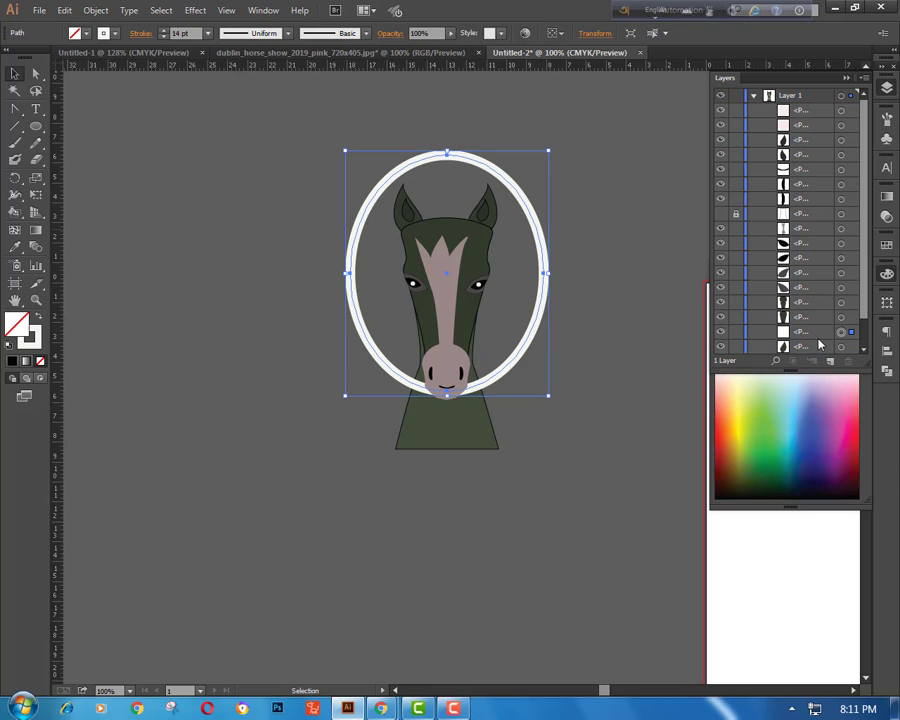
{"action": "left_click", "coordinate": [679, 327]}
- Shorten the ellipse frame by lowering its top edge about 0.6 cm
{"action": "left_click", "coordinate": [449, 152]}
{"action": "left_click_drag", "start_coordinate": [447, 149], "coordinate": [447, 162]}
{"action": "left_click", "coordinate": [577, 286]}
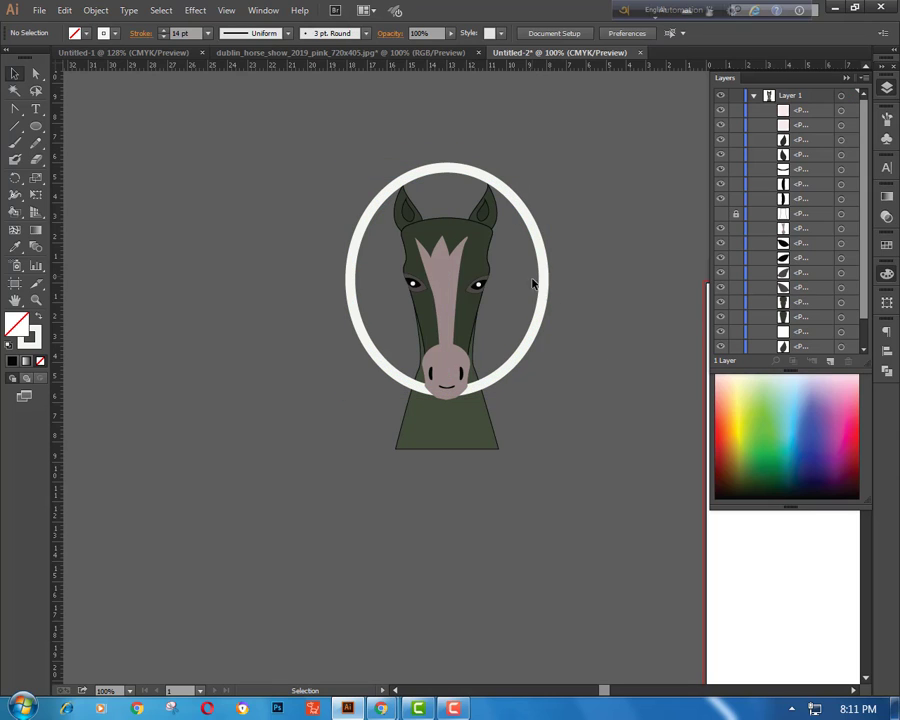
- Fill the ellipse with green 427226 and place it behind both ears in the stacking order, still above the neck
{"action": "left_click", "coordinate": [533, 284]}
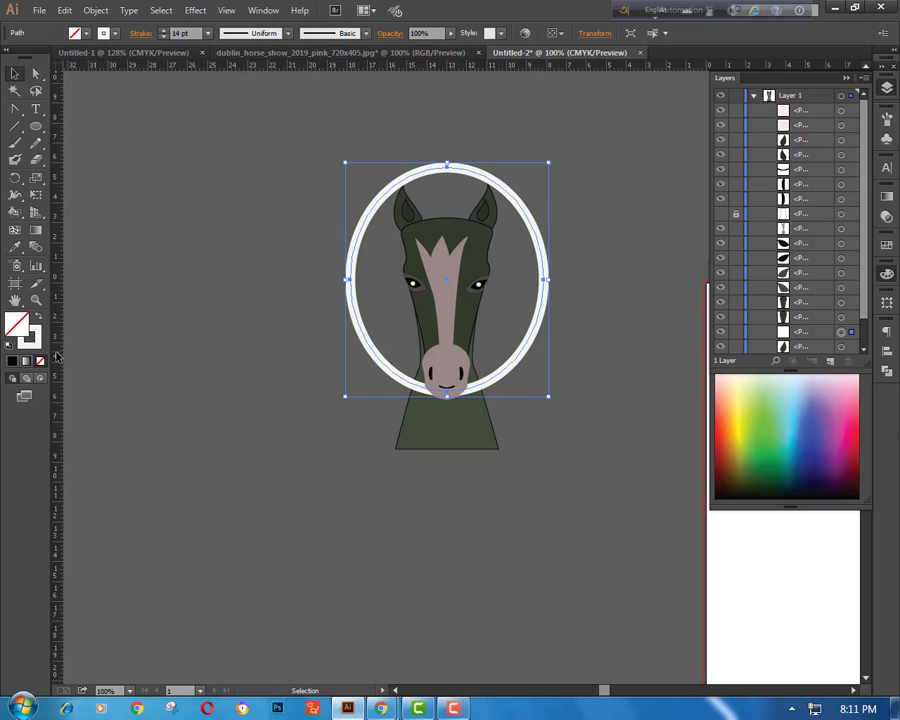
{"action": "double_click", "coordinate": [17, 323]}
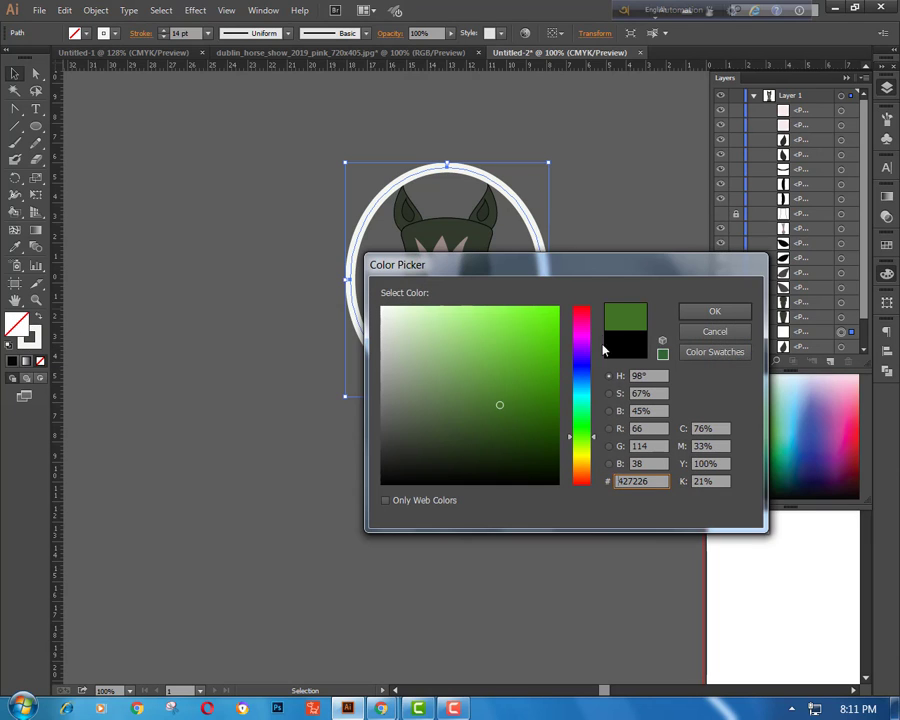
{"action": "left_click", "coordinate": [700, 312]}
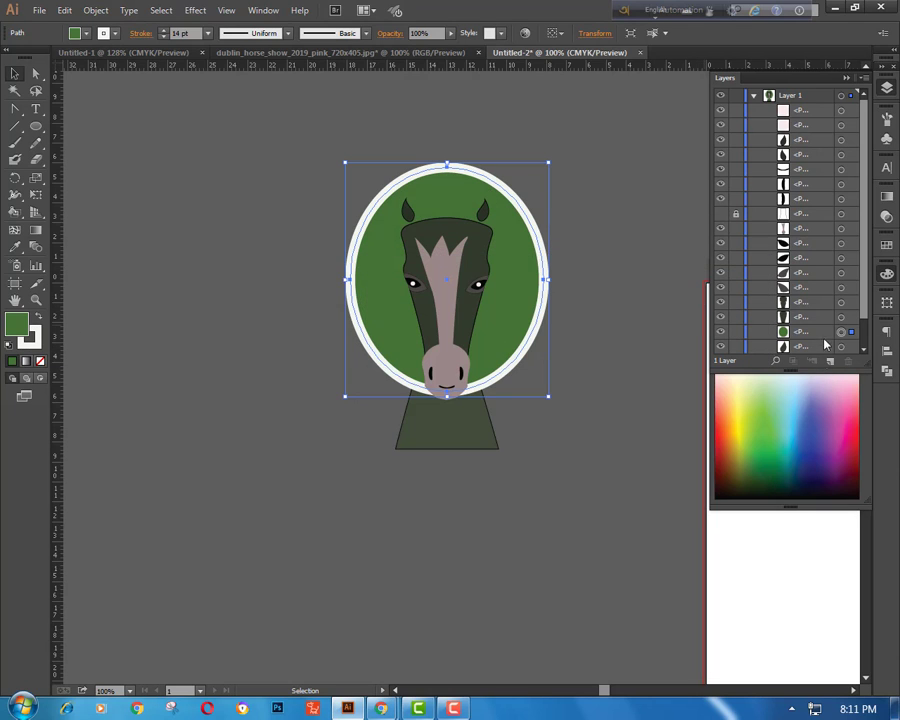
{"action": "scroll", "coordinate": [830, 310], "scroll_direction": "down", "scroll_amount": 2}
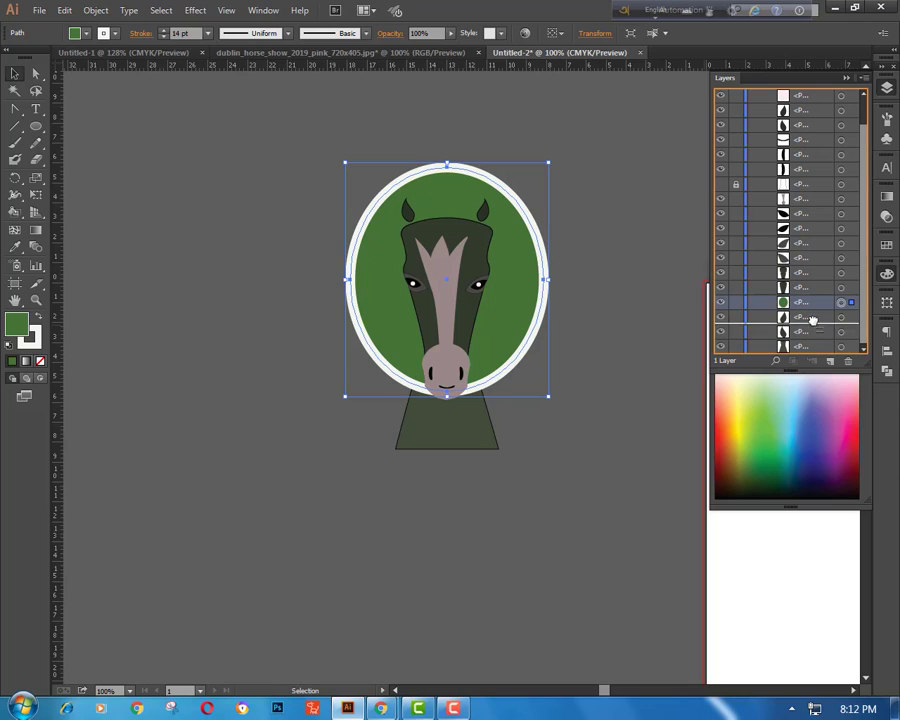
{"action": "scroll", "coordinate": [614, 386], "scroll_direction": "down", "scroll_amount": 2}
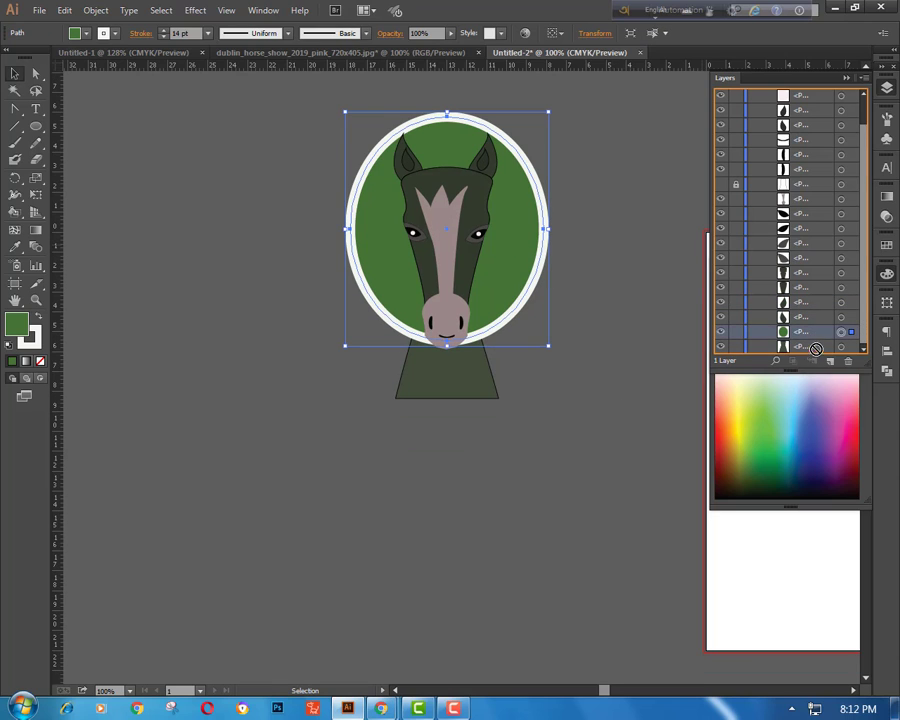
- Open the Inner Glow effect settings for the green ellipse with the preview turned on
{"action": "left_click", "coordinate": [512, 349]}
{"action": "left_click", "coordinate": [530, 310]}
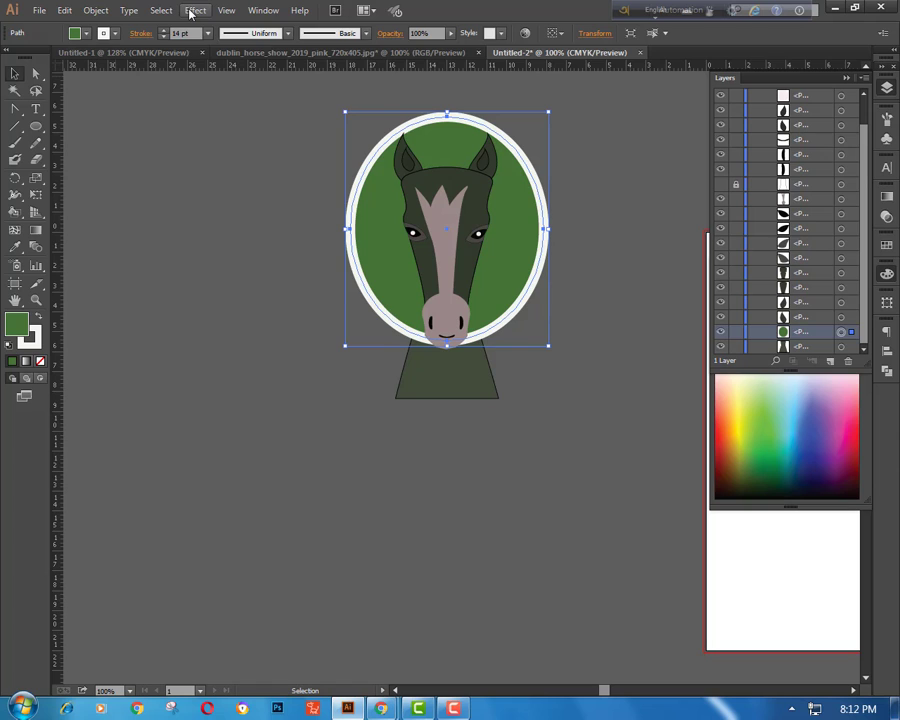
{"action": "left_click", "coordinate": [190, 12]}
{"action": "mouse_move", "coordinate": [249, 240]}
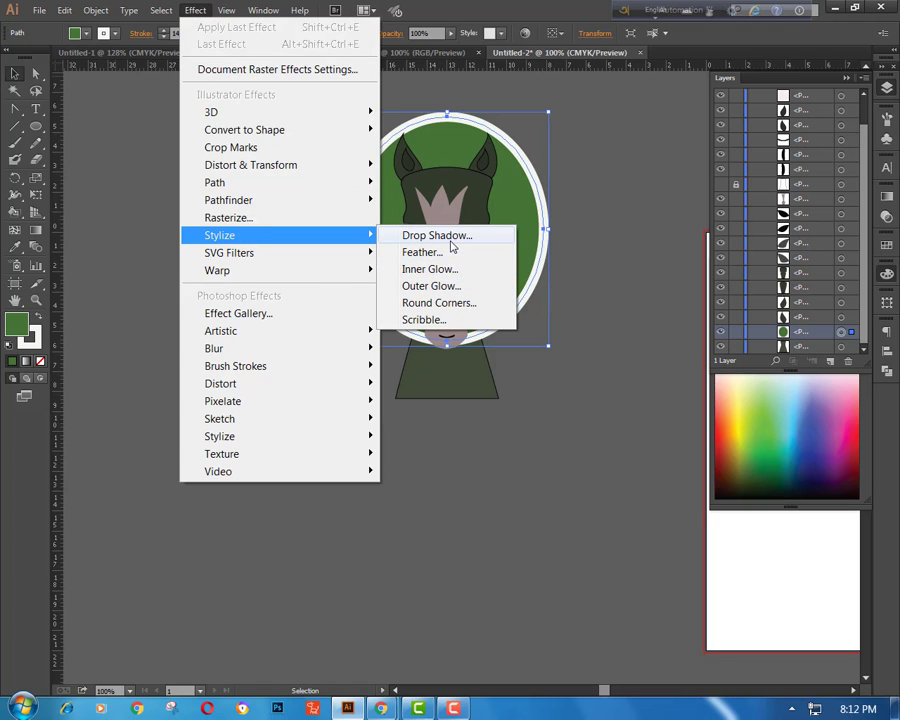
{"action": "left_click", "coordinate": [452, 270]}
{"action": "left_click", "coordinate": [630, 265]}
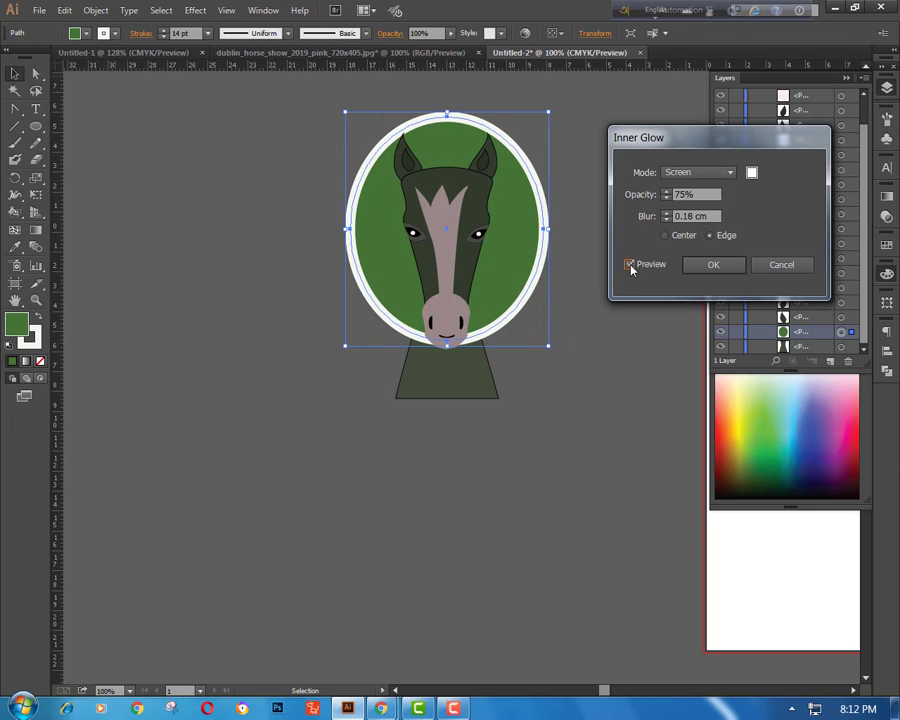
- Set the inner glow colour to purple 4f39b7
{"action": "left_click", "coordinate": [752, 173]}
{"action": "left_click", "coordinate": [497, 412]}
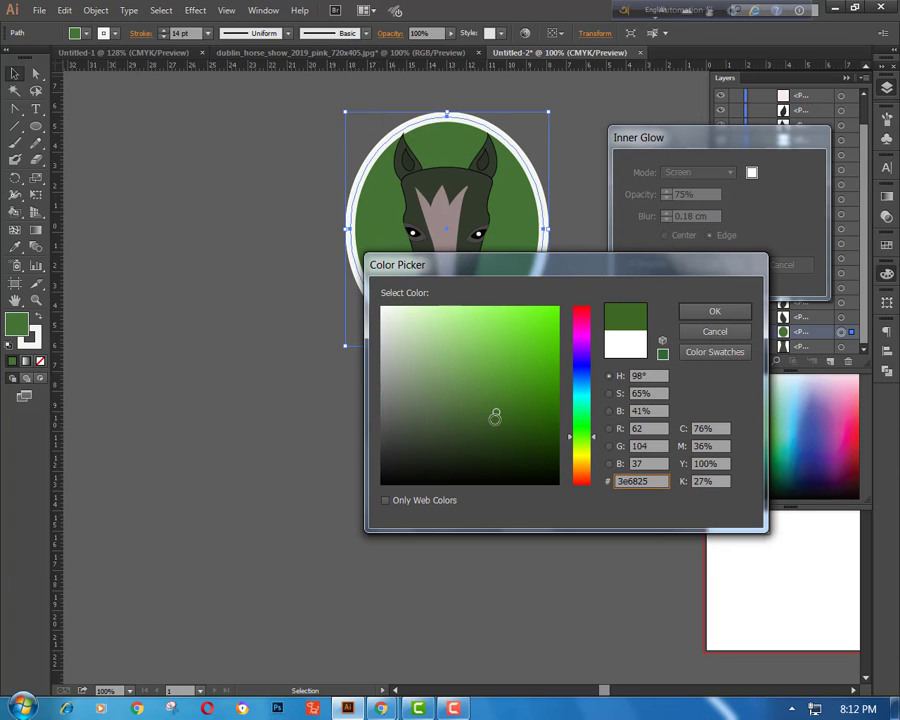
{"action": "left_click", "coordinate": [492, 418]}
{"action": "left_click", "coordinate": [549, 381]}
{"action": "left_click", "coordinate": [578, 360]}
{"action": "left_click", "coordinate": [488, 398]}
{"action": "left_click", "coordinate": [506, 354]}
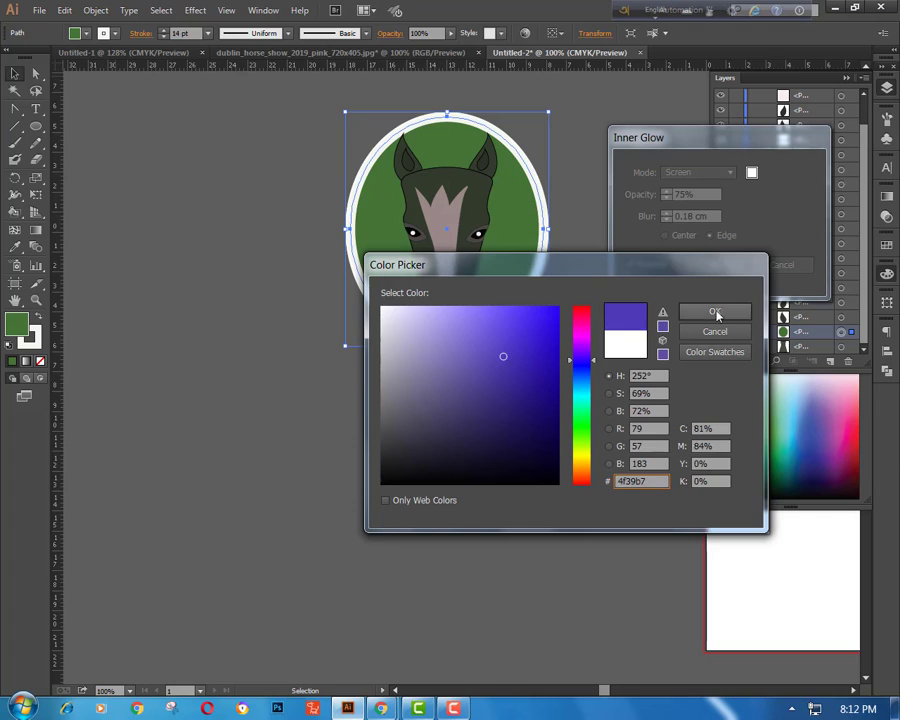
{"action": "left_click", "coordinate": [714, 311]}
- Set the inner glow's blur to 2.1 cm and its blending mode to Normal
{"action": "left_click", "coordinate": [666, 214]}
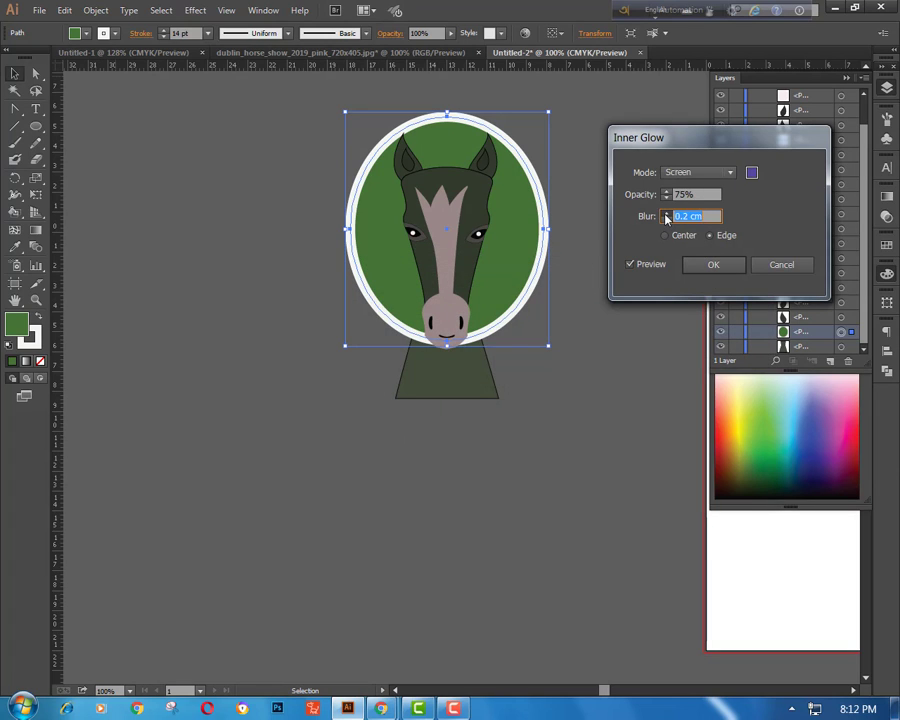
{"action": "left_click", "coordinate": [667, 214]}
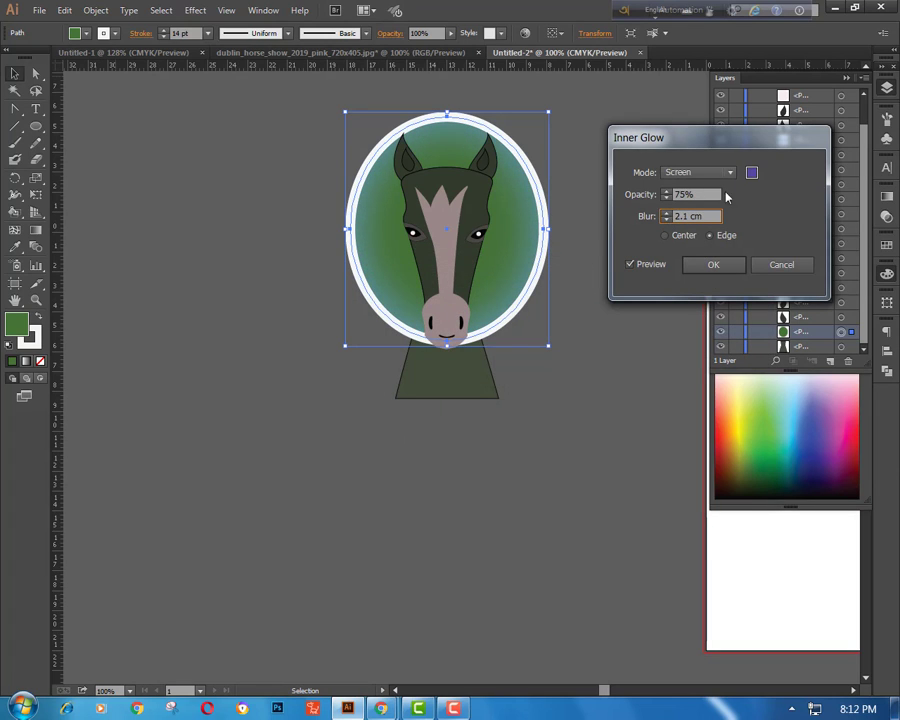
{"action": "left_click", "coordinate": [730, 174]}
{"action": "left_click", "coordinate": [688, 187]}
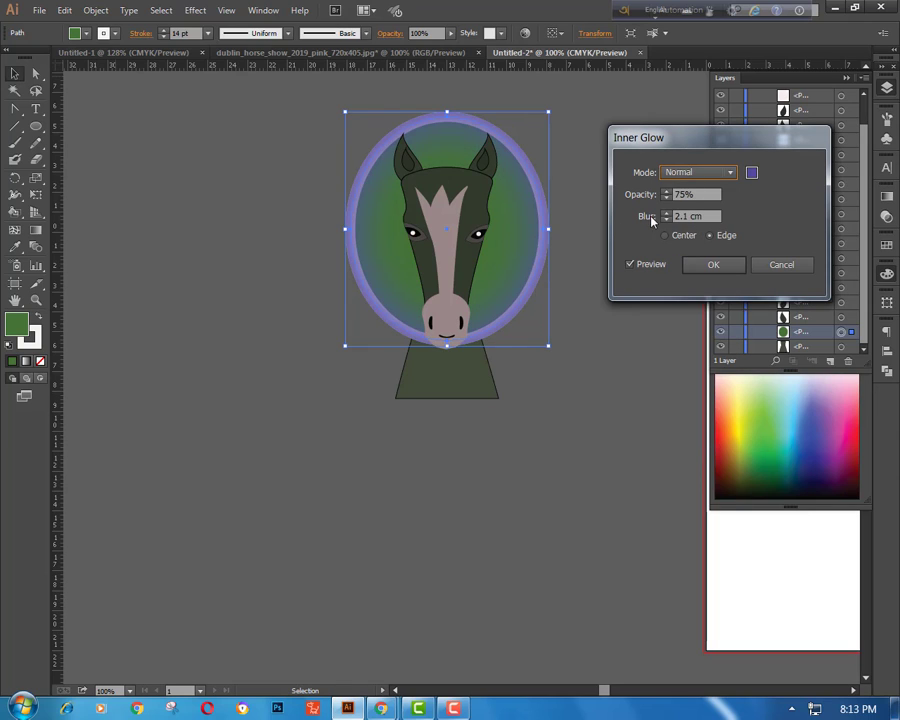
- Fine-tune the inner glow's blur around 3.9 cm and apply the effect to the ellipse
{"action": "left_click", "coordinate": [666, 214]}
{"action": "left_click", "coordinate": [666, 214]}
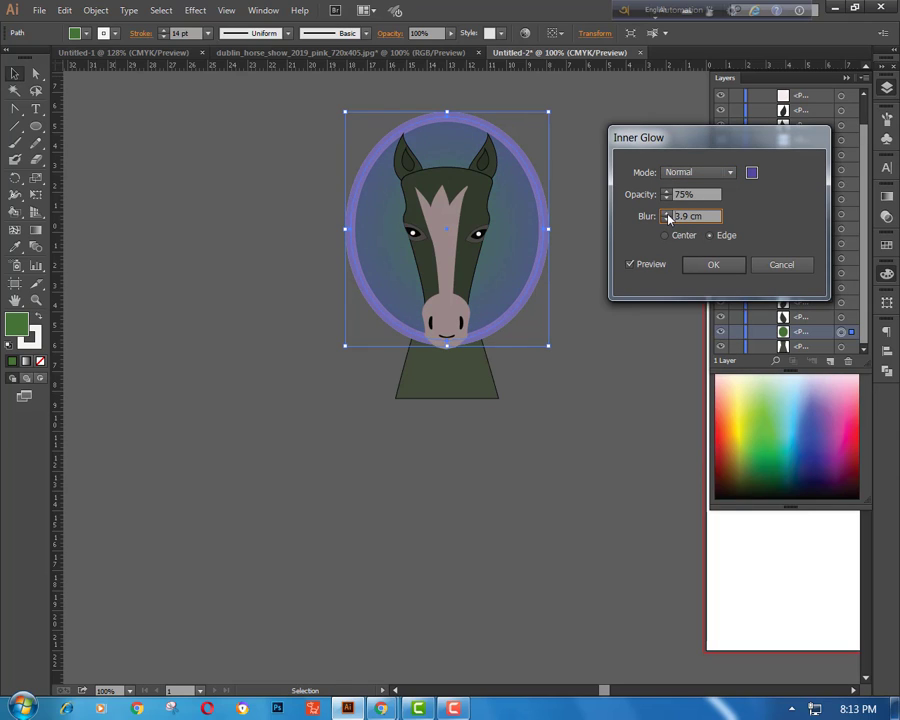
{"action": "left_click", "coordinate": [668, 216]}
{"action": "left_click", "coordinate": [668, 216]}
{"action": "left_click", "coordinate": [668, 216]}
{"action": "left_click", "coordinate": [666, 219]}
{"action": "left_click", "coordinate": [666, 219]}
{"action": "left_click", "coordinate": [666, 219]}
{"action": "left_click", "coordinate": [666, 219]}
{"action": "left_click", "coordinate": [711, 264]}
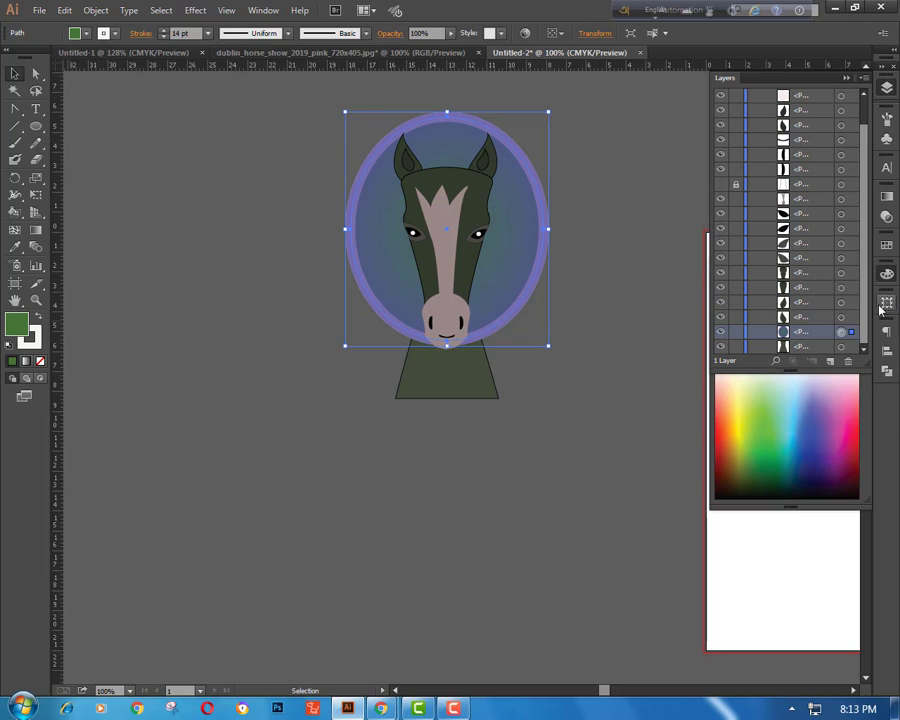
- Try placing the neck in front of the ellipse frame in the stacking order
{"action": "left_click_drag", "start_coordinate": [803, 348], "coordinate": [808, 326]}
{"action": "left_click", "coordinate": [646, 406]}
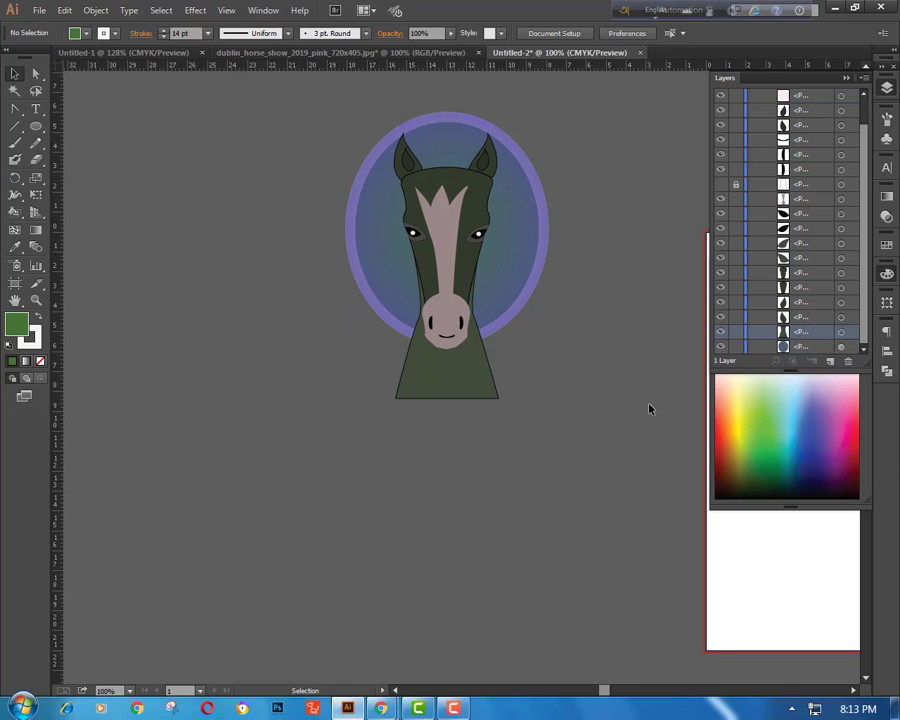
{"action": "left_click", "coordinate": [484, 338]}
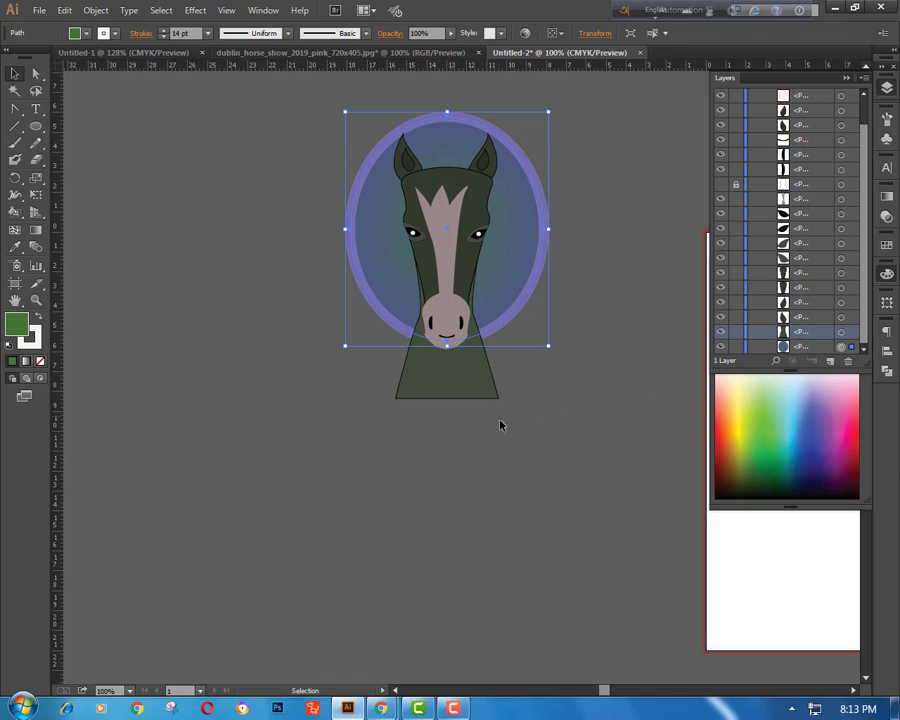
{"action": "key", "text": "ctrl+plus"}
{"action": "key", "text": "ctrl+plus"}
{"action": "left_click", "coordinate": [577, 388]}
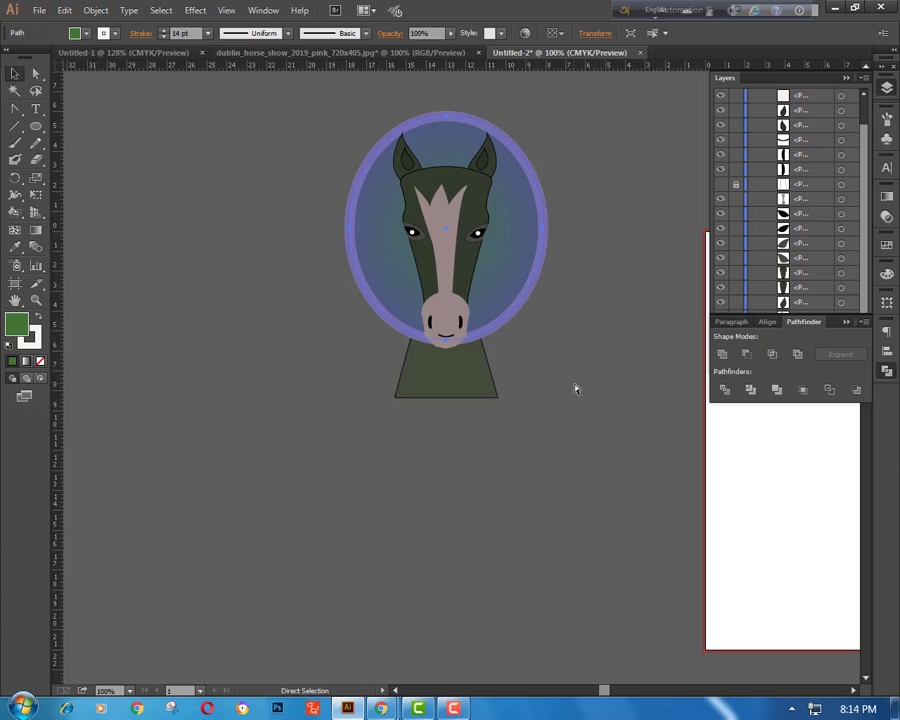
{"action": "key", "text": "v"}
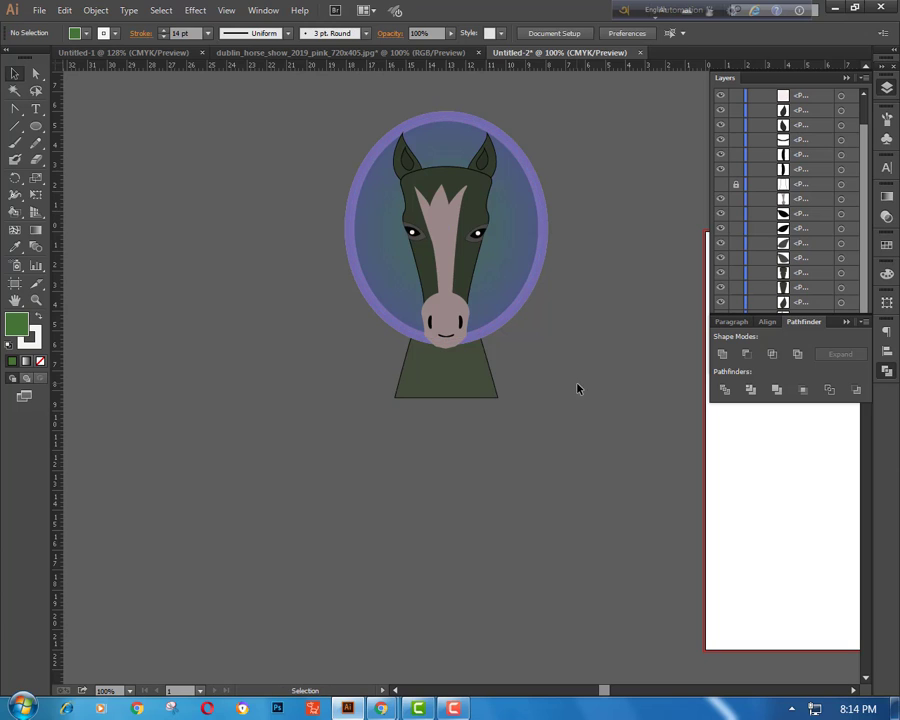
{"action": "key", "text": "ctrl+minus"}
{"action": "key", "text": "ctrl+plus"}
{"action": "key", "text": "ctrl+plus"}
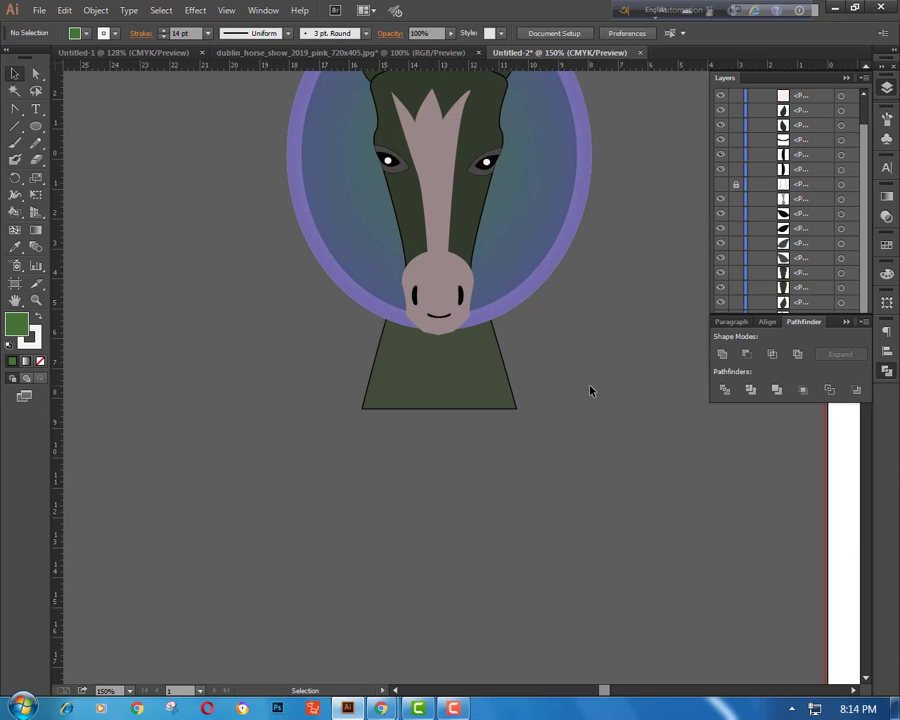
{"action": "left_click", "coordinate": [453, 708]}
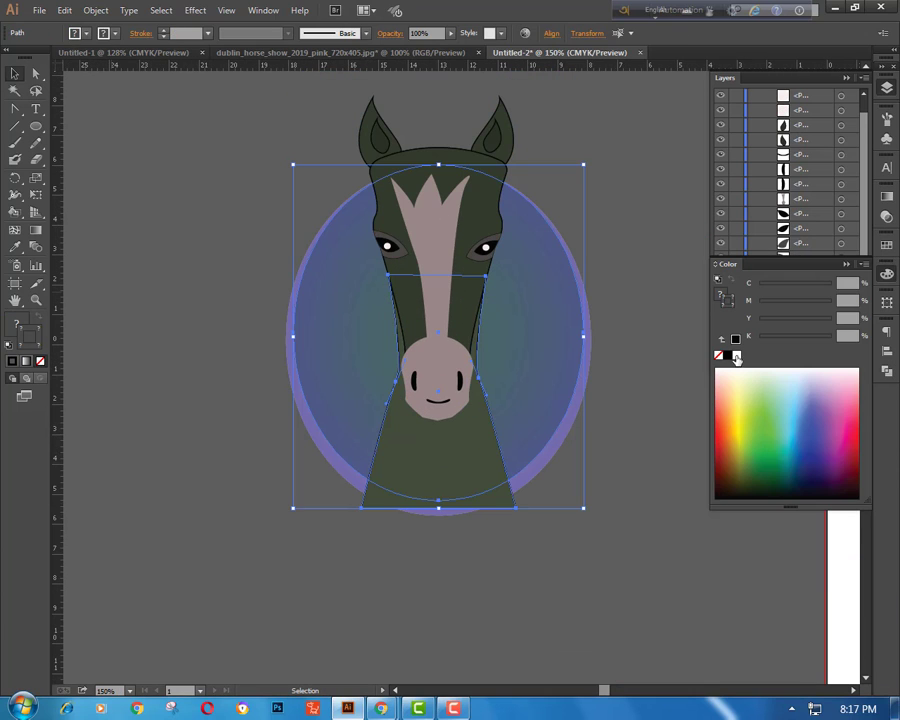
- Divide the neck and the overlapping inner ellipse where they cross, and ungroup the resulting pieces
{"action": "left_click", "coordinate": [886, 370]}
{"action": "left_click", "coordinate": [725, 389]}
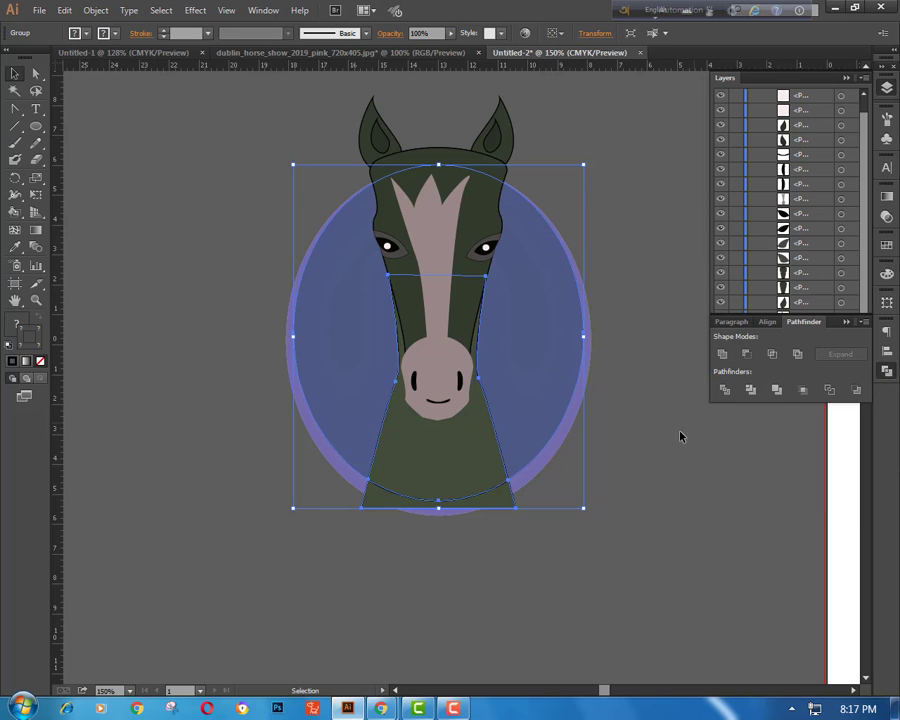
{"action": "right_click", "coordinate": [640, 446]}
{"action": "left_click", "coordinate": [661, 497]}
- Delete the neck piece extending below the inner ellipse and the leftover ellipse pieces covering the frame
{"action": "left_click", "coordinate": [488, 502]}
{"action": "left_click", "coordinate": [573, 548]}
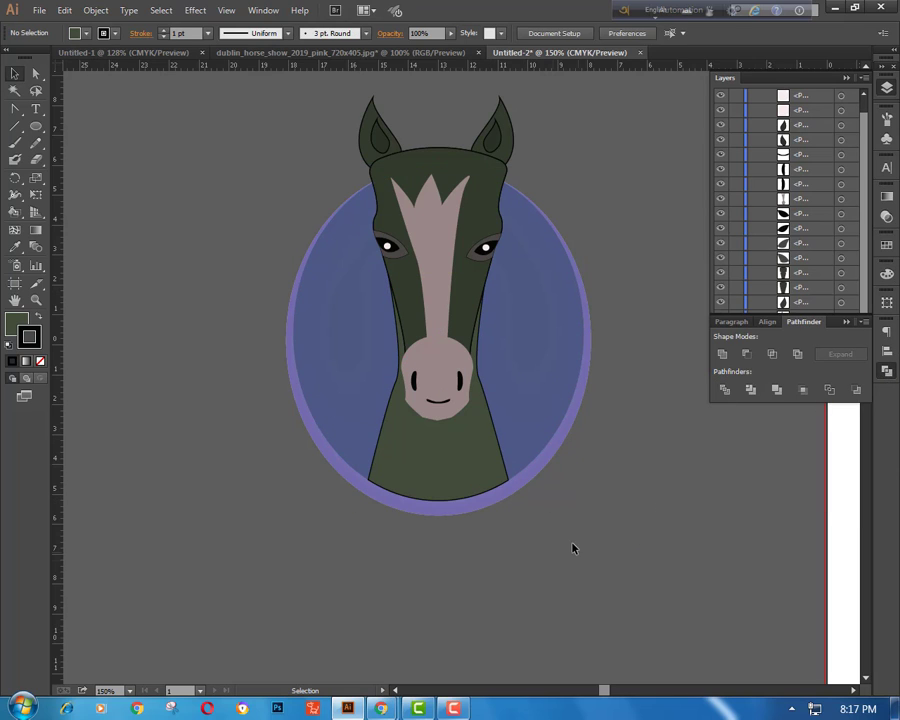
{"action": "left_click", "coordinate": [571, 404]}
{"action": "key", "text": "Delete"}
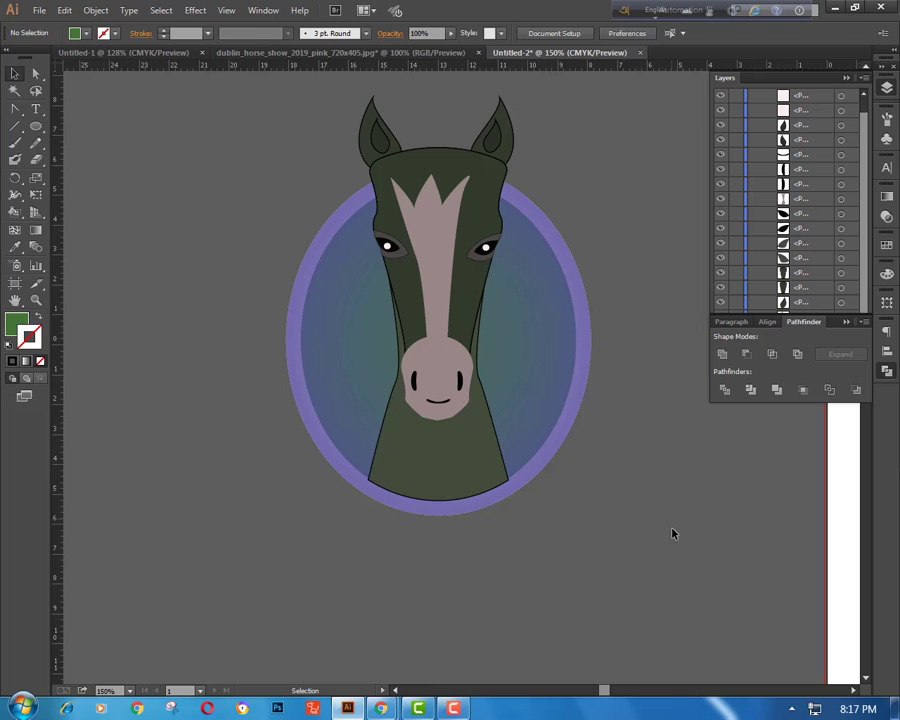
- Remove the stroke from the trimmed neck
{"action": "left_click", "coordinate": [449, 496]}
{"action": "left_click", "coordinate": [38, 360]}
{"action": "left_click", "coordinate": [120, 474]}
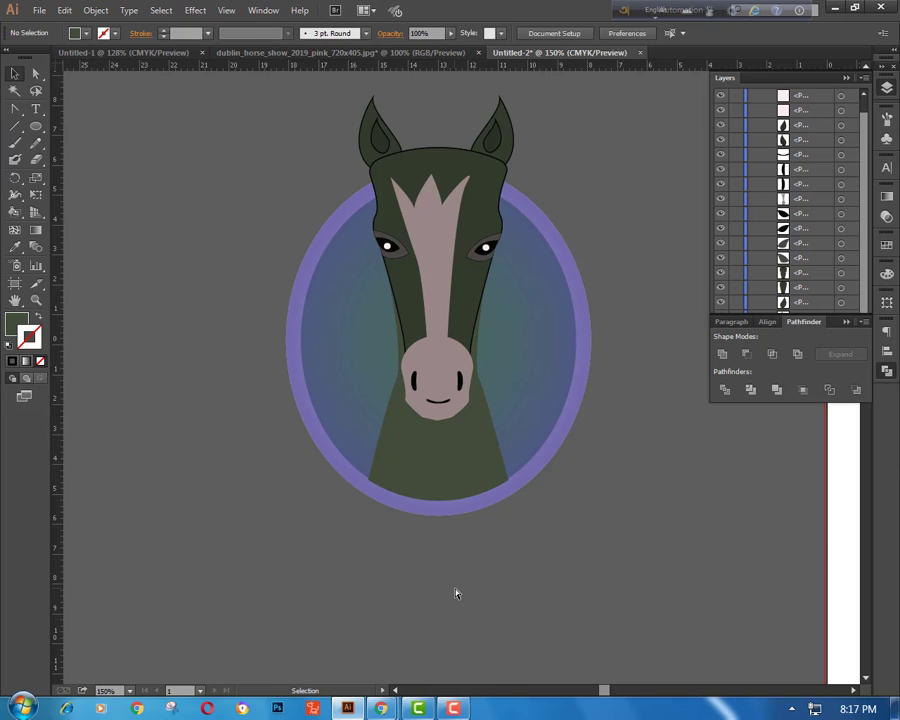
- Squash the ellipse frame into roughly a circle by lowering its upper edge to the horse's eye level
{"action": "scroll", "coordinate": [457, 591], "scroll_direction": "down", "scroll_amount": 2}
{"action": "scroll", "coordinate": [532, 514], "scroll_direction": "up", "scroll_amount": 3}
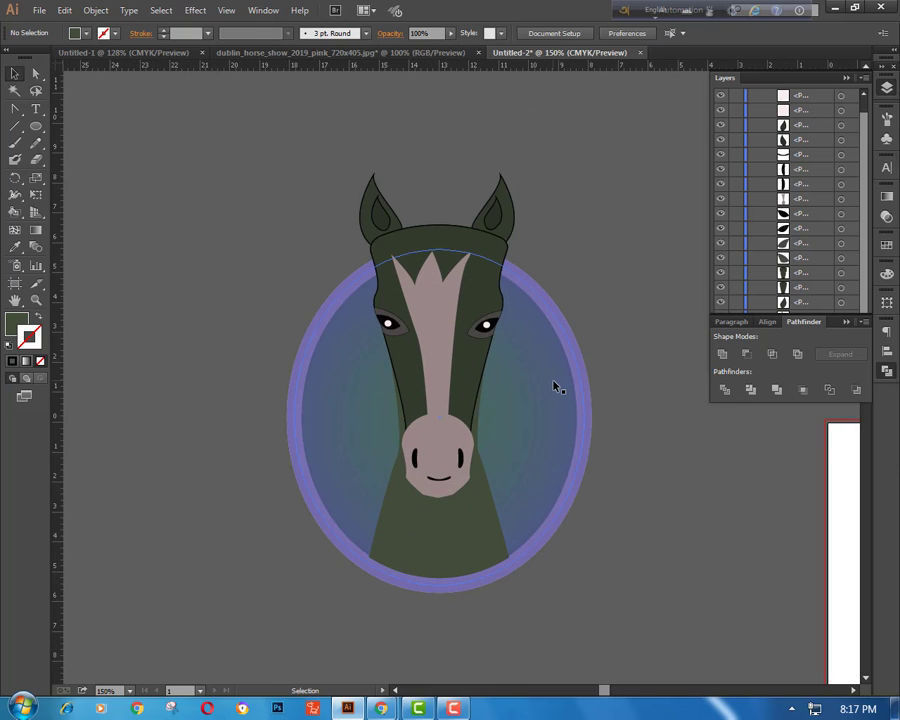
{"action": "left_click", "coordinate": [555, 318]}
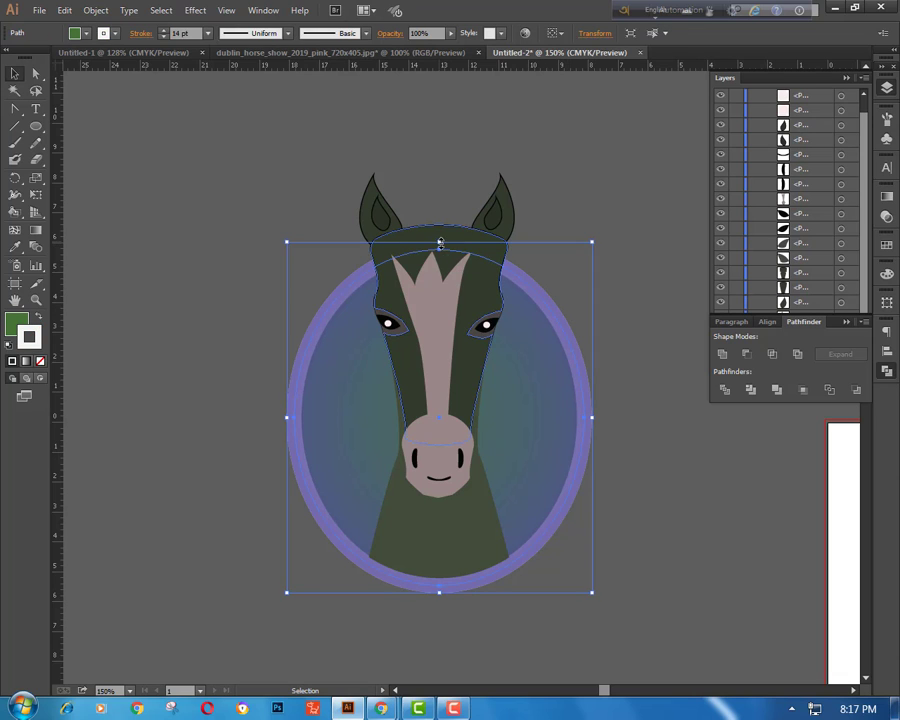
{"action": "left_click_drag", "start_coordinate": [438, 243], "coordinate": [443, 300]}
{"action": "left_click", "coordinate": [584, 265]}
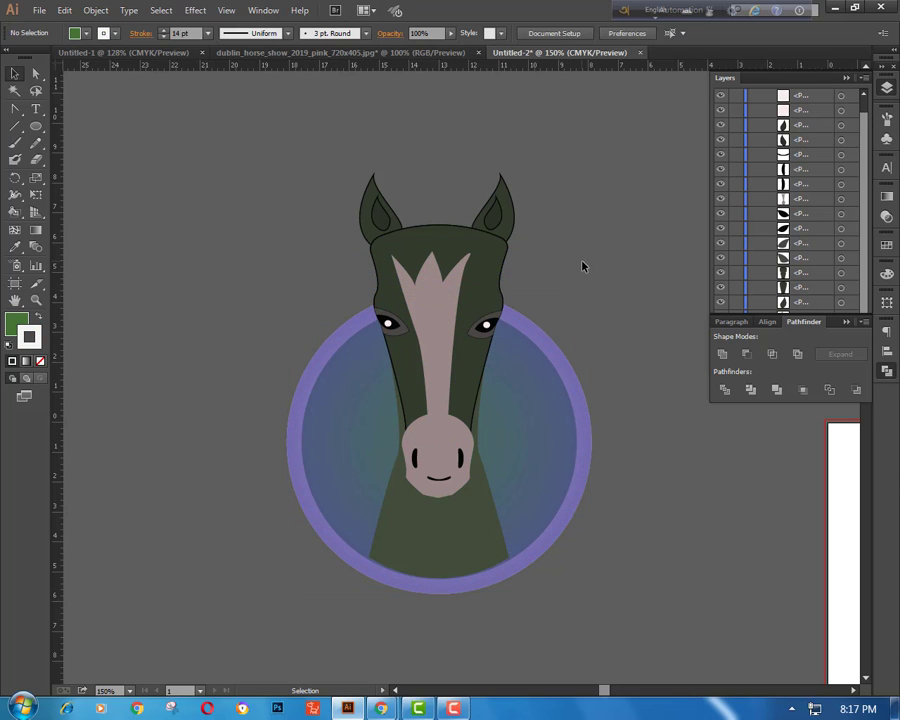
- Lock the circular frame so that only the horse artwork can be selected
{"action": "key", "text": "ctrl+minus"}
{"action": "key", "text": "ctrl+minus"}
{"action": "key", "text": "ctrl+plus"}
{"action": "left_click_drag", "start_coordinate": [259, 175], "coordinate": [530, 359]}
{"action": "left_click", "coordinate": [585, 212]}
{"action": "left_click", "coordinate": [544, 411]}
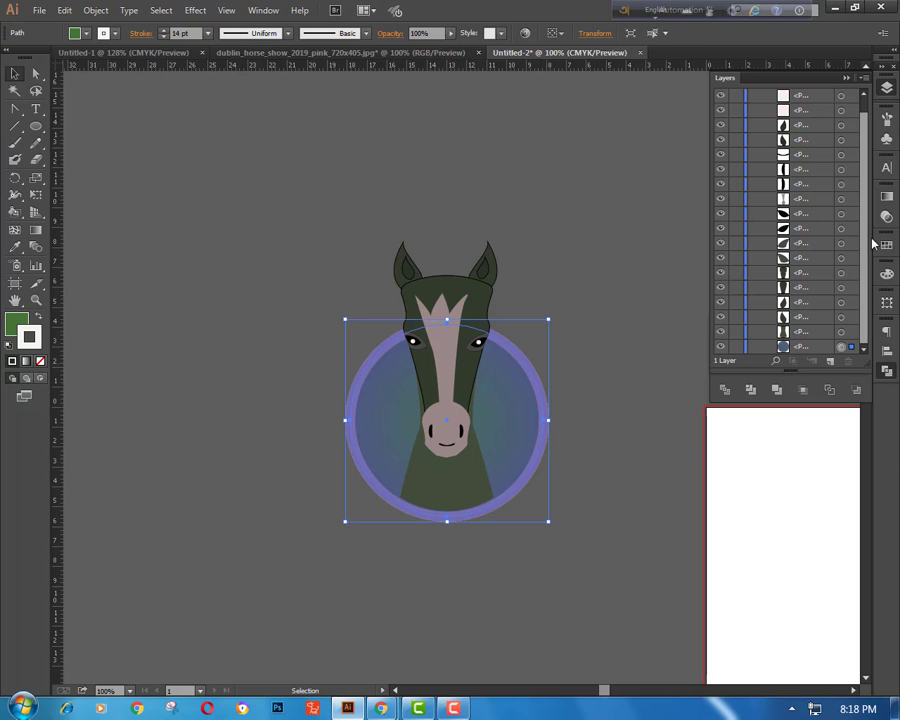
{"action": "key", "text": "ctrl+2"}
- Try shortening the whole horse by lowering the upper edge of its bounding box
{"action": "left_click_drag", "start_coordinate": [374, 275], "coordinate": [514, 502]}
{"action": "left_click_drag", "start_coordinate": [446, 241], "coordinate": [446, 276]}
{"action": "left_click", "coordinate": [538, 244]}
{"action": "key", "text": "ctrl+z"}
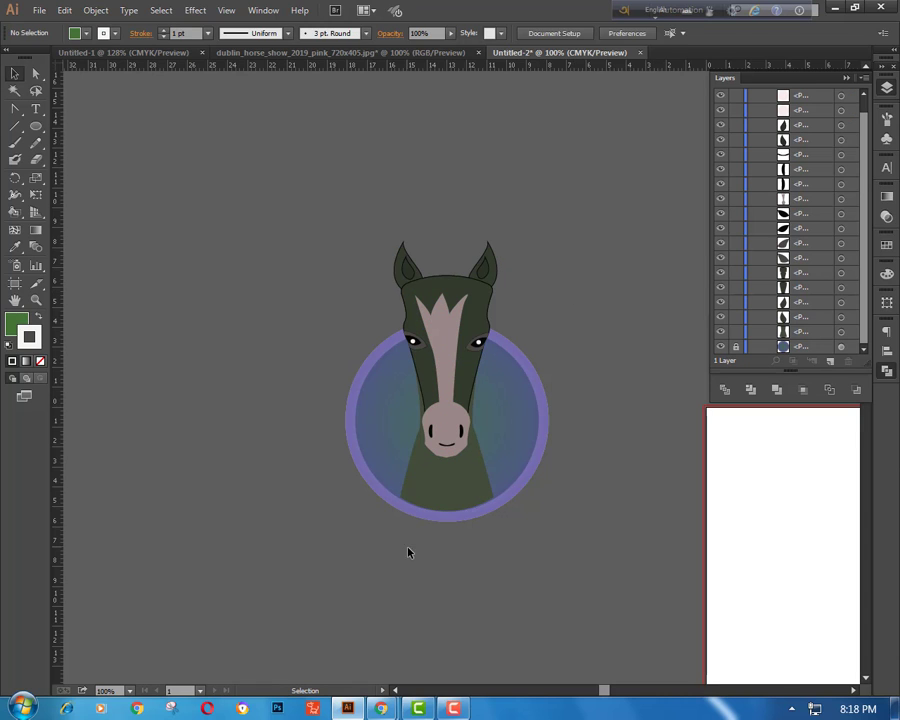
- Shorten the whole horse by raising its lower edge while keeping the ear tips in place
{"action": "left_click", "coordinate": [448, 508]}
{"action": "left_click_drag", "start_coordinate": [291, 187], "coordinate": [442, 482]}
{"action": "left_click", "coordinate": [602, 461]}
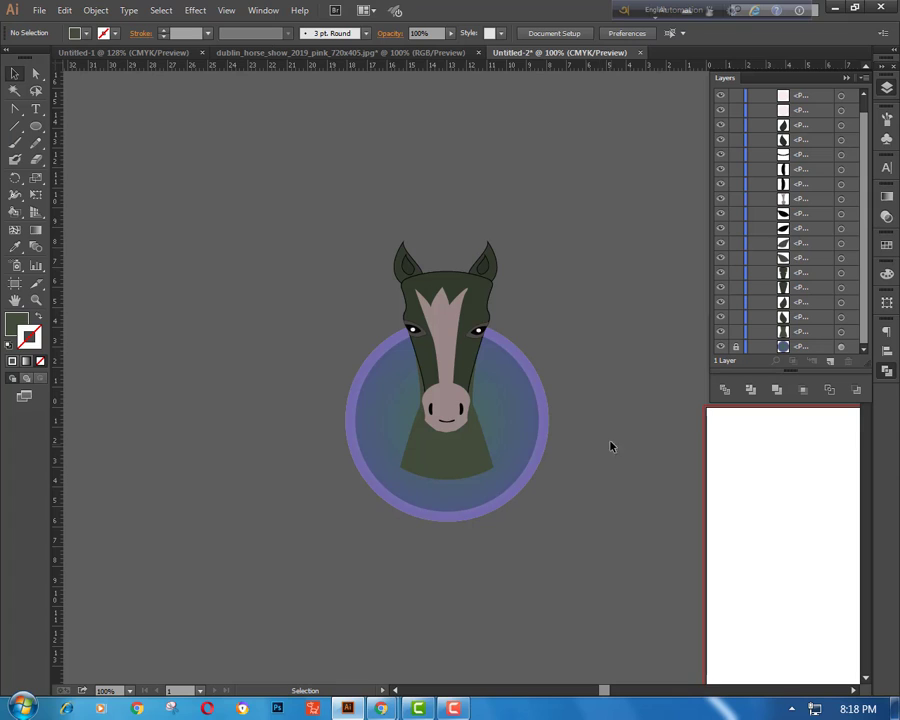
- Move the whole horse down until the base of the neck meets the inner edge of the circular frame
{"action": "left_click", "coordinate": [421, 371]}
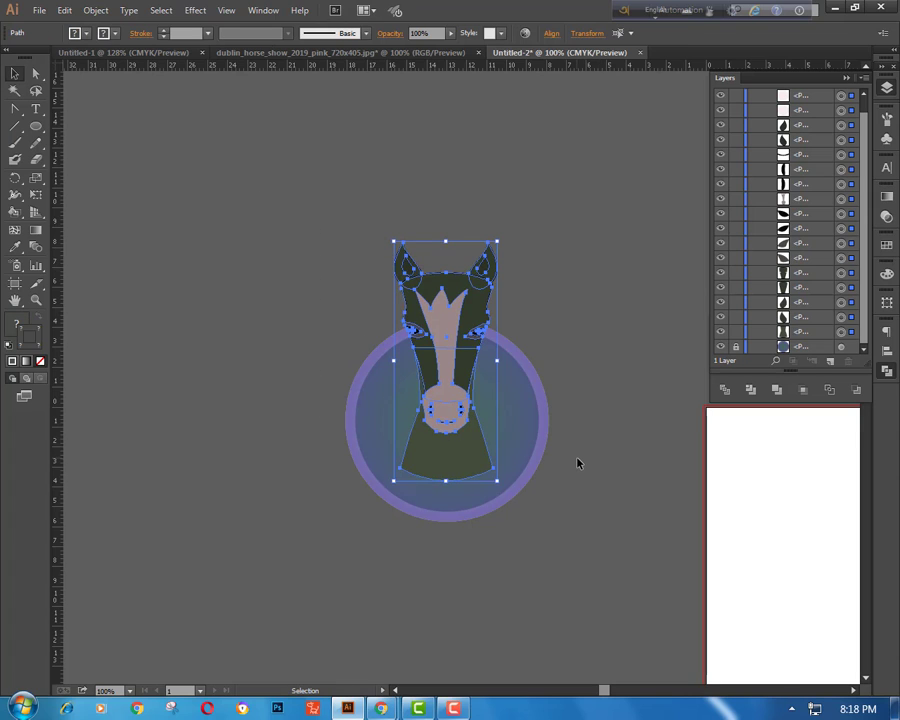
{"action": "key", "text": "Down"}
{"action": "key", "text": "Down"}
{"action": "key", "text": "Down"}
{"action": "key", "text": "Down"}
{"action": "key", "text": "Down"}
{"action": "key", "text": "Down"}
{"action": "key", "text": "Down"}
{"action": "key", "text": "Down"}
{"action": "key", "text": "Down"}
{"action": "key", "text": "Down"}
{"action": "key", "text": "Down"}
{"action": "key", "text": "Down"}
{"action": "key", "text": "Down"}
{"action": "key", "text": "Down"}
{"action": "key", "text": "Down"}
{"action": "key", "text": "Down"}
{"action": "key", "text": "Down"}
{"action": "key", "text": "Down"}
{"action": "key", "text": "Down"}
{"action": "key", "text": "Down"}
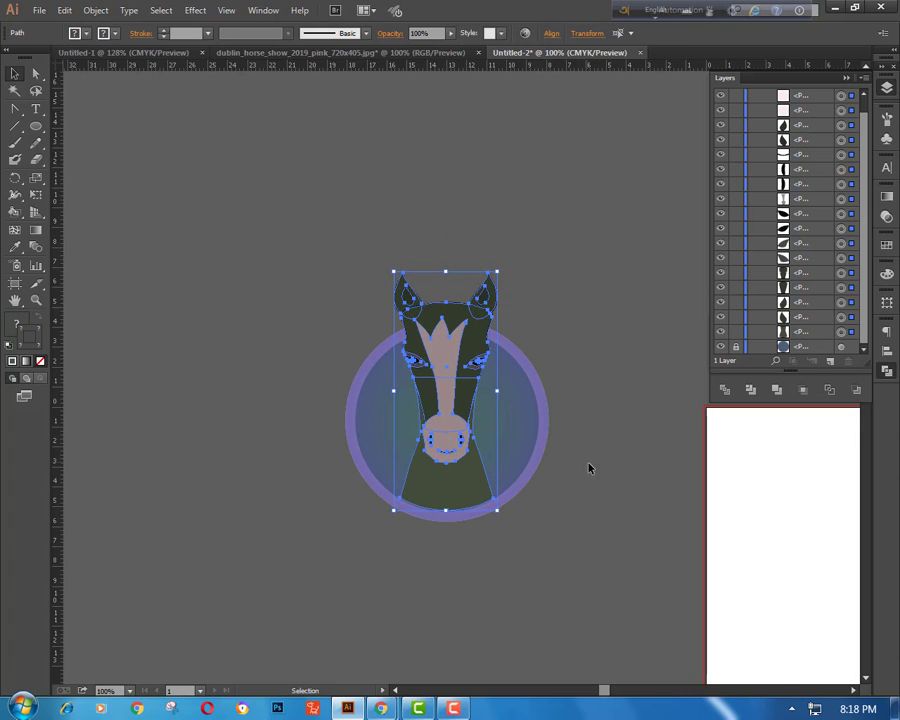
{"action": "left_click", "coordinate": [611, 467]}
- Delete the duplicate head shape that draws black outlines around the eyes
{"action": "key", "text": "ctrl+minus"}
{"action": "key", "text": "ctrl+minus"}
{"action": "key", "text": "ctrl+minus"}
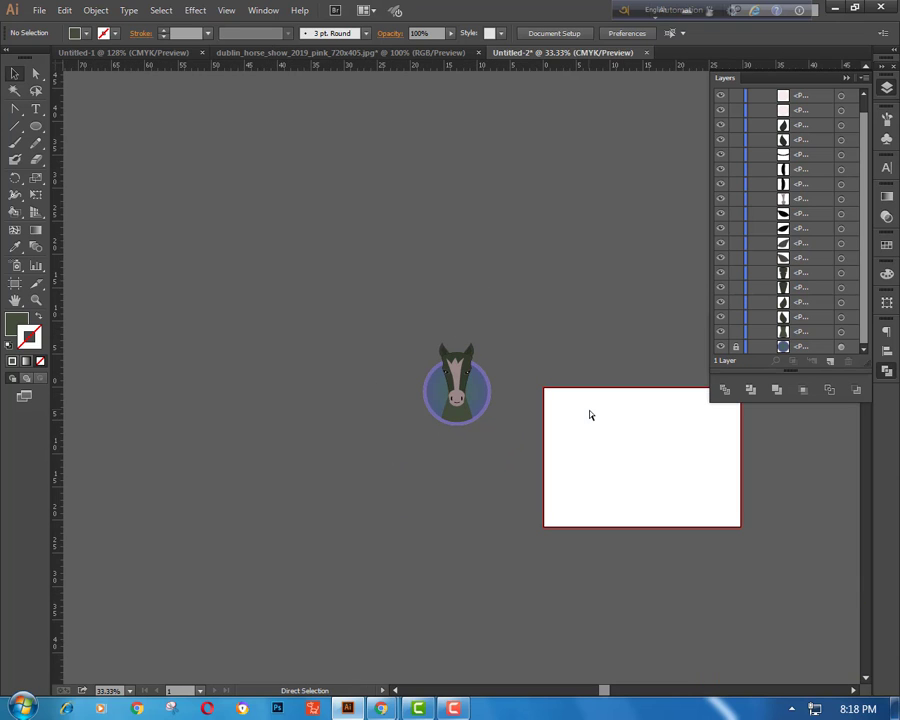
{"action": "key", "text": "ctrl+plus"}
{"action": "key", "text": "ctrl+plus"}
{"action": "key", "text": "ctrl+plus"}
{"action": "key", "text": "ctrl+plus"}
{"action": "key", "text": "ctrl+plus"}
{"action": "key", "text": "ctrl+plus"}
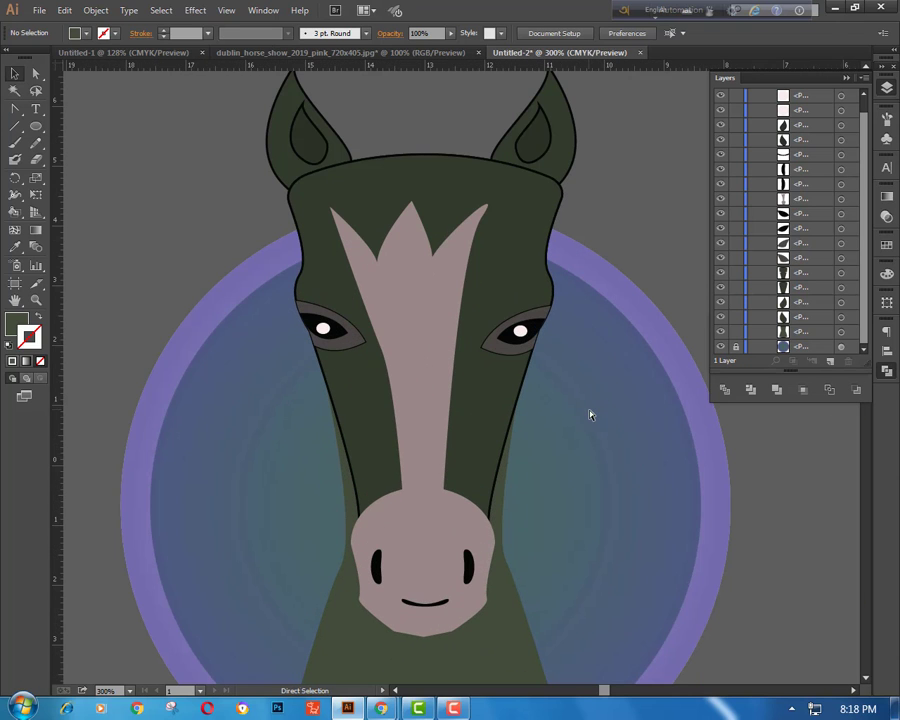
{"action": "left_click", "coordinate": [541, 313]}
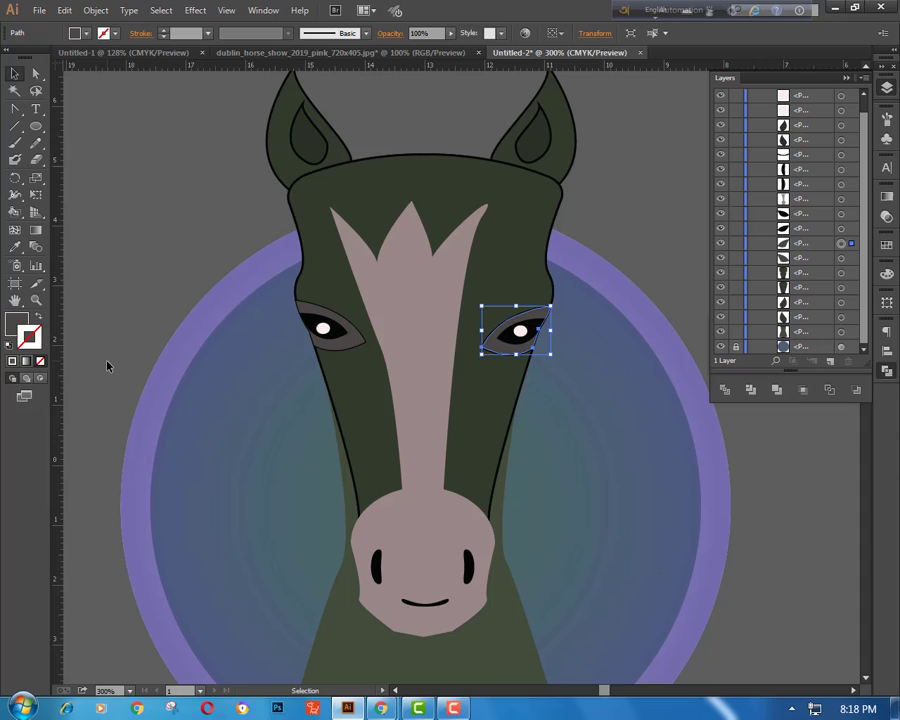
{"action": "left_click", "coordinate": [104, 282]}
{"action": "left_click", "coordinate": [554, 293]}
{"action": "key", "text": "Delete"}
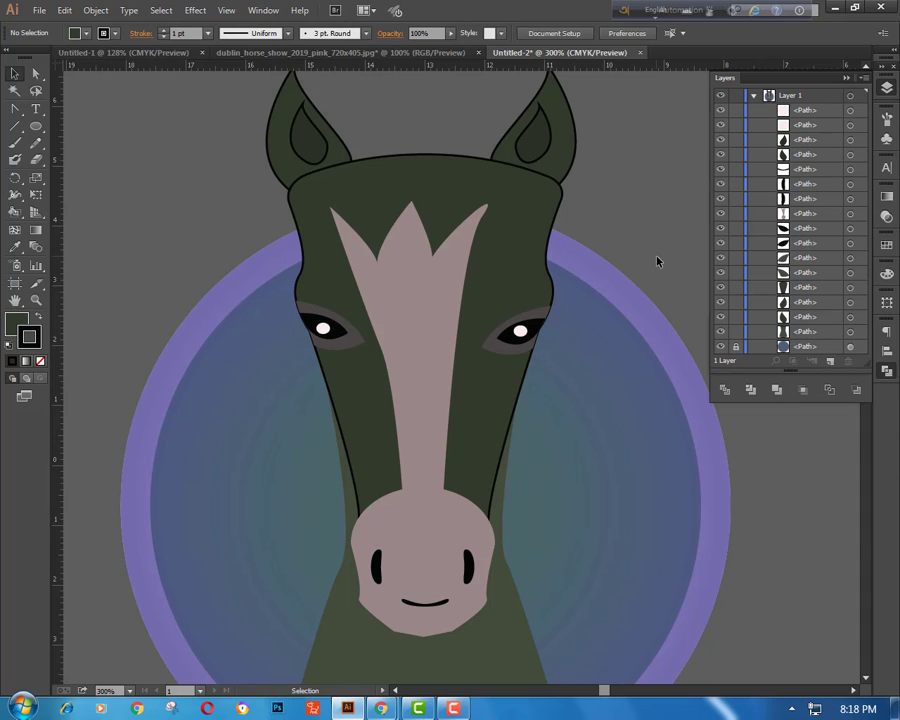
{"action": "key", "text": "ctrl+minus"}
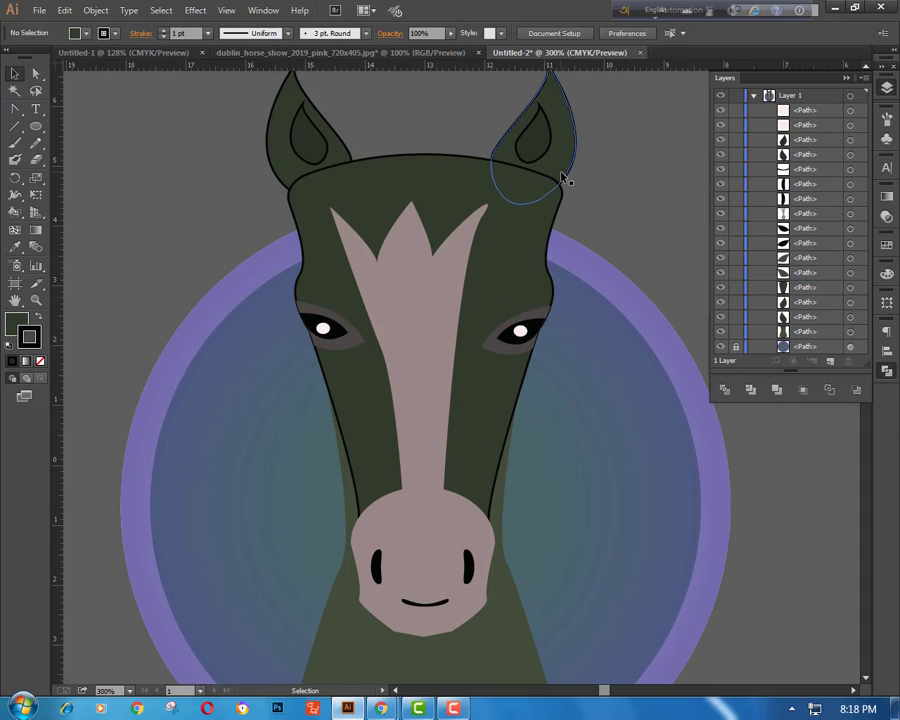
{"action": "key", "text": "ctrl+minus"}
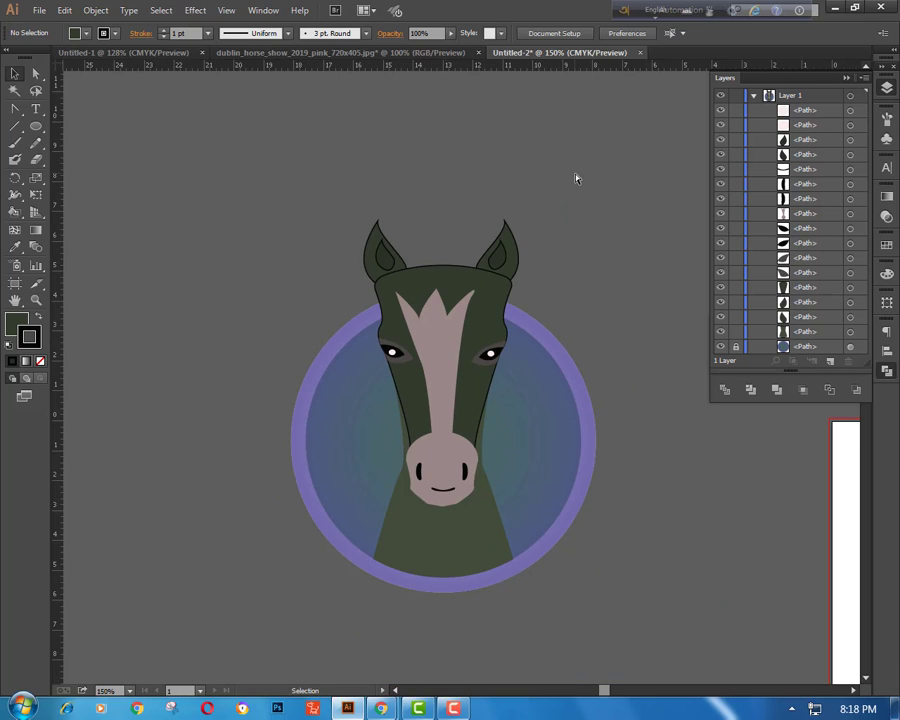
{"action": "key", "text": "ctrl+minus"}
{"action": "key", "text": "ctrl+plus"}
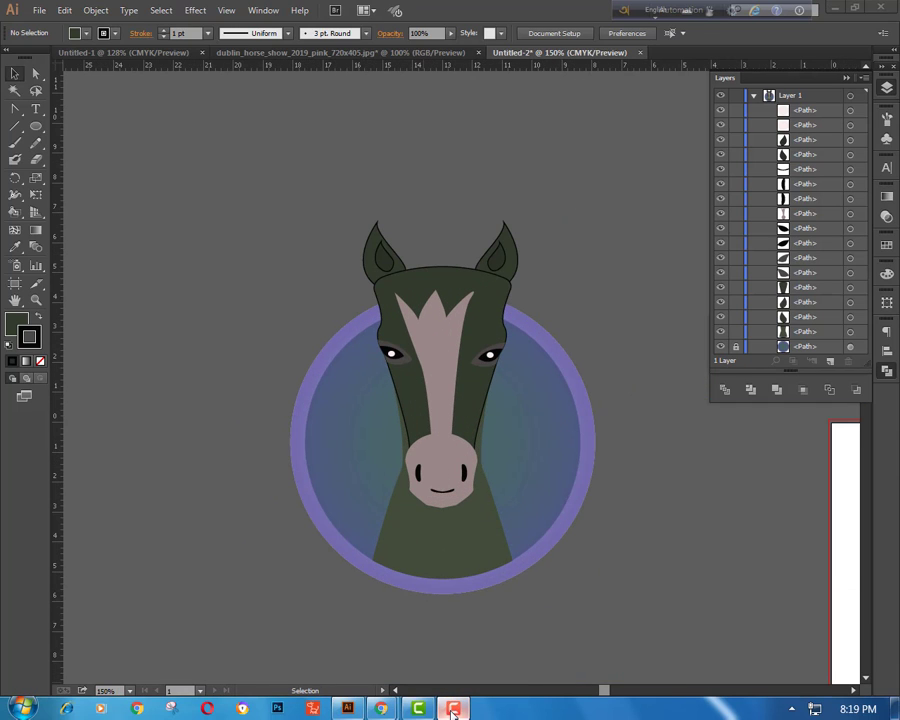
{"action": "left_click", "coordinate": [453, 710]}
{"action": "left_click", "coordinate": [866, 640]}
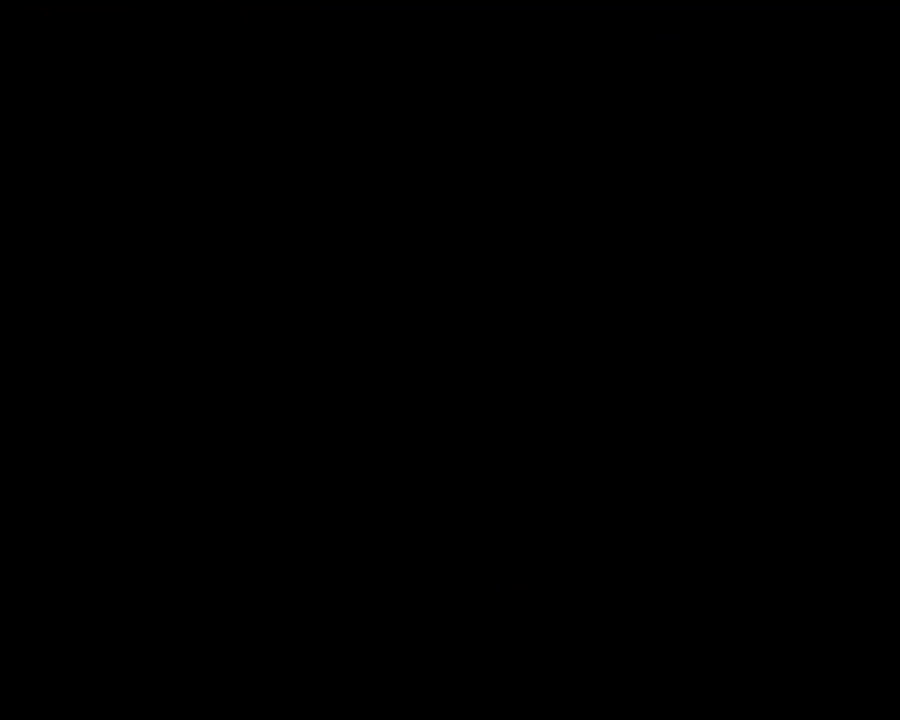